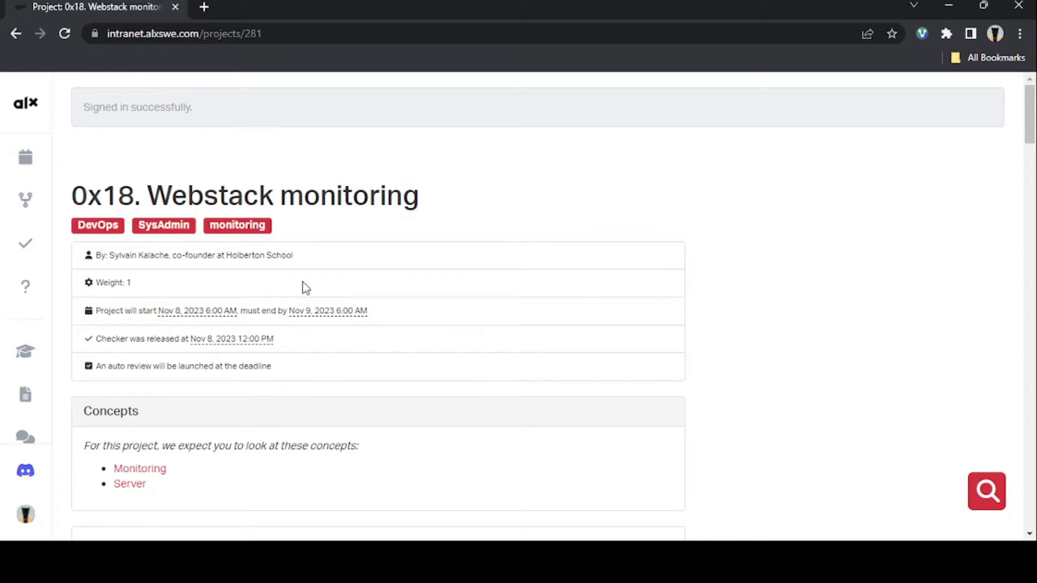
Step: Skim the 0x18 Webstack monitoring project page and open its Monitoring and Server concept pages in separate new tabs
{"action": "scroll", "coordinate": [334, 296], "scroll_direction": "down", "scroll_amount": 4}
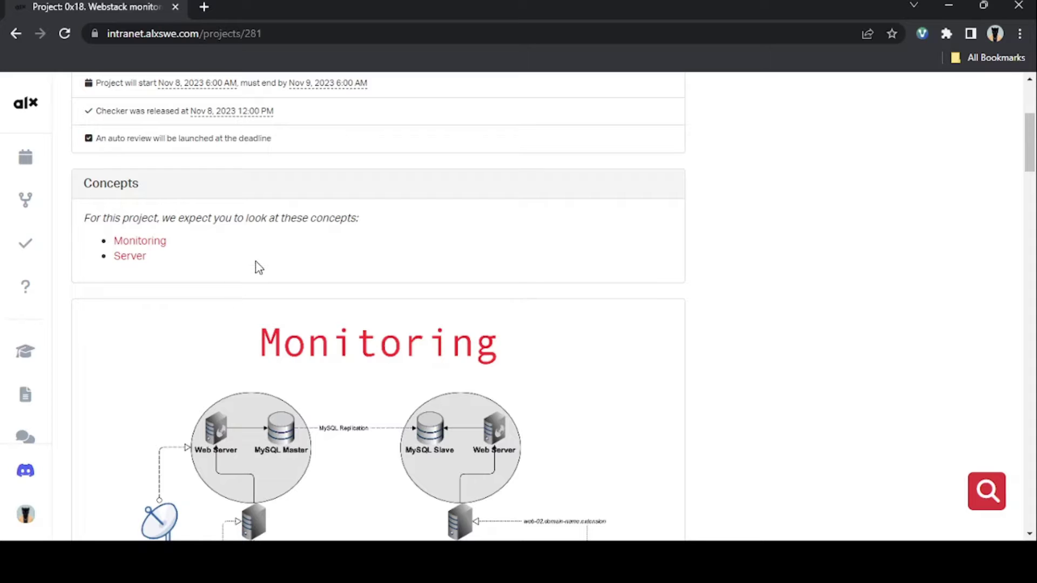
{"action": "scroll", "coordinate": [256, 261], "scroll_direction": "down", "scroll_amount": 15}
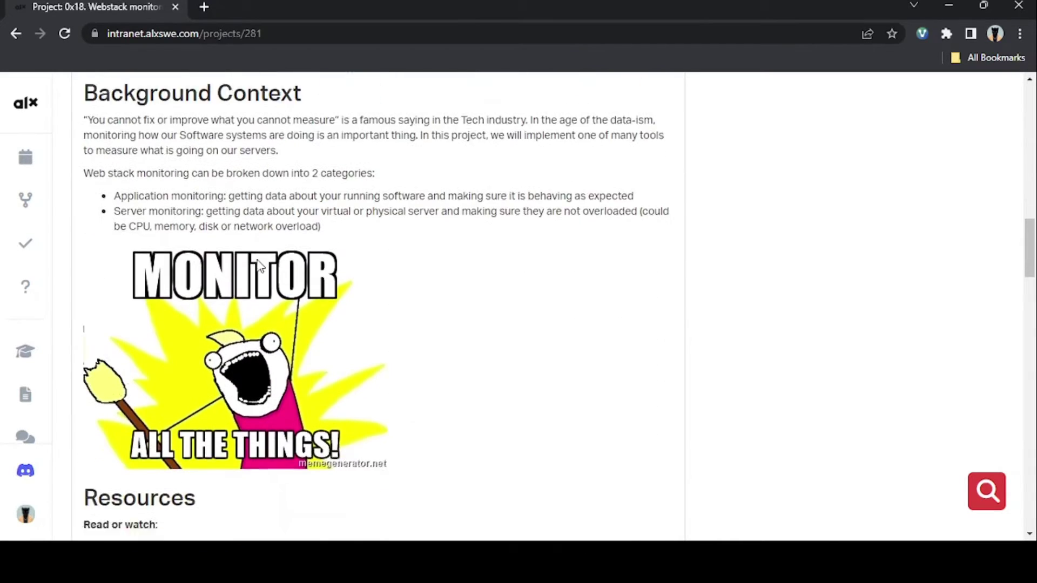
{"action": "scroll", "coordinate": [260, 267], "scroll_direction": "down", "scroll_amount": 8}
{"action": "scroll", "coordinate": [267, 261], "scroll_direction": "up", "scroll_amount": 12}
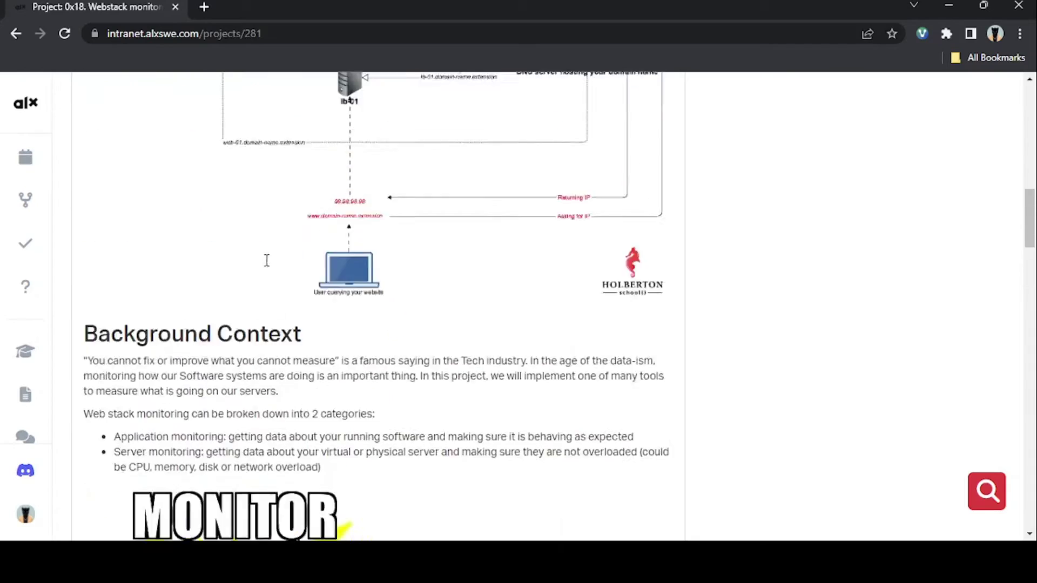
{"action": "scroll", "coordinate": [267, 260], "scroll_direction": "up", "scroll_amount": 10}
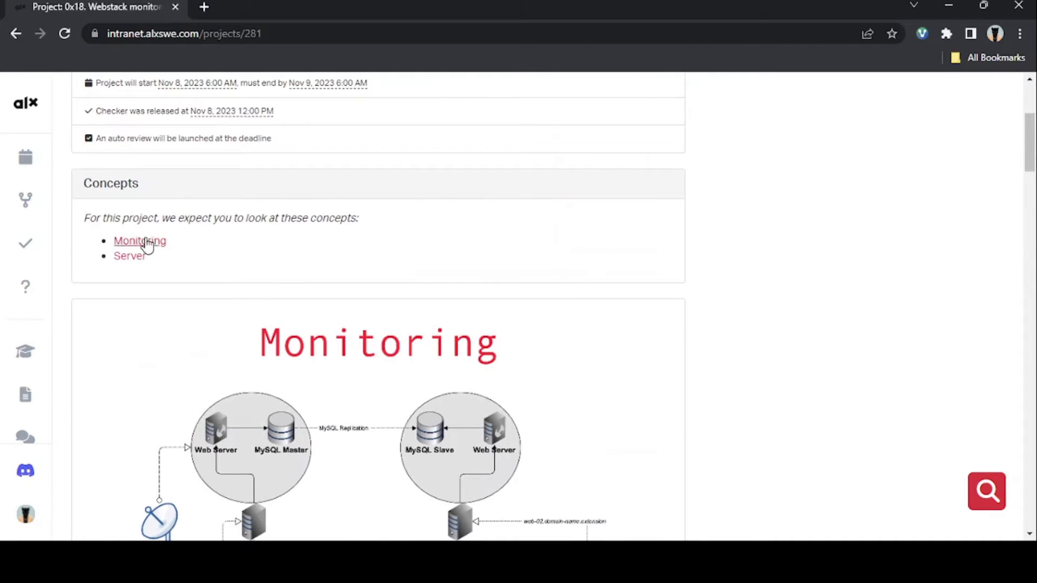
{"action": "middle_click", "coordinate": [144, 242]}
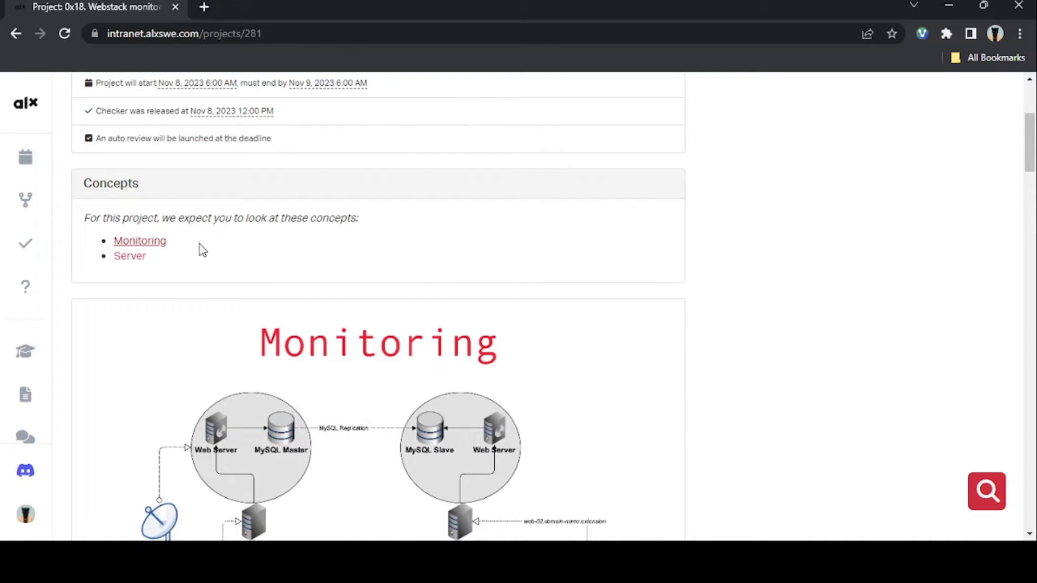
{"action": "middle_click", "coordinate": [140, 258]}
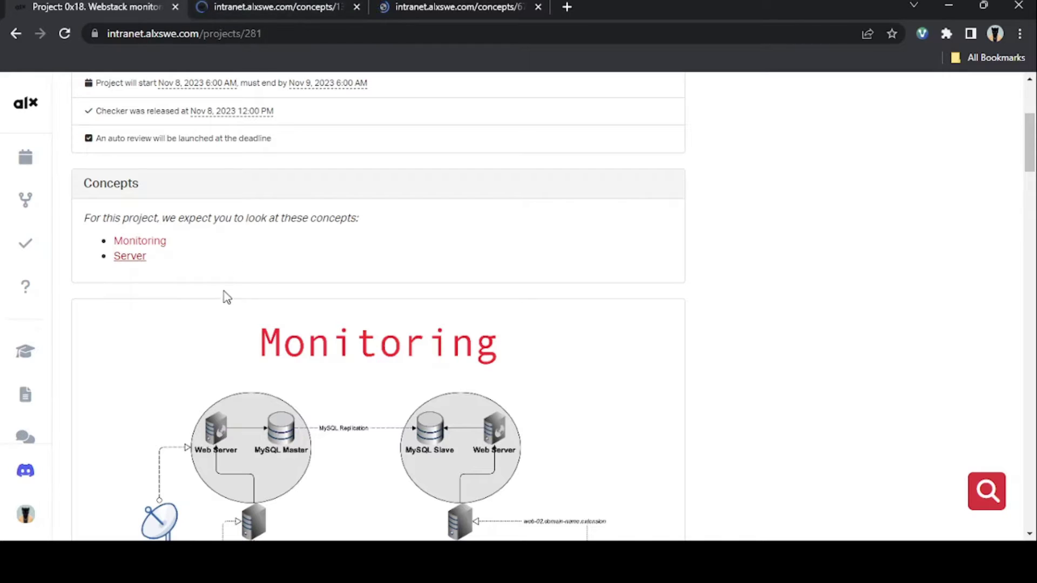
Step: Read the Monitoring and Server concept pages, close the Server page and return to the project page
{"action": "key", "text": "ctrl+Tab"}
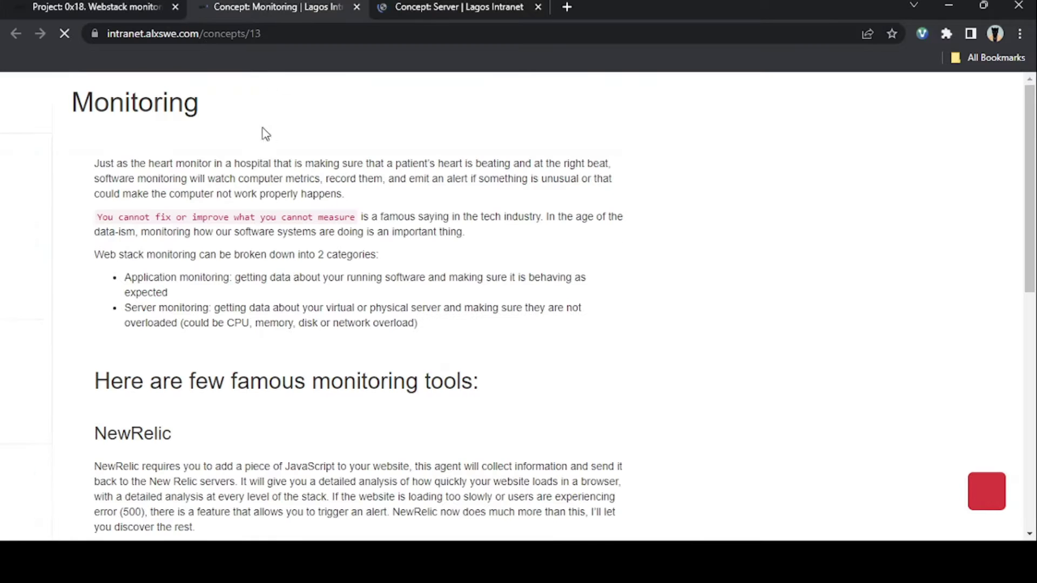
{"action": "scroll", "coordinate": [265, 133], "scroll_direction": "down", "scroll_amount": 5}
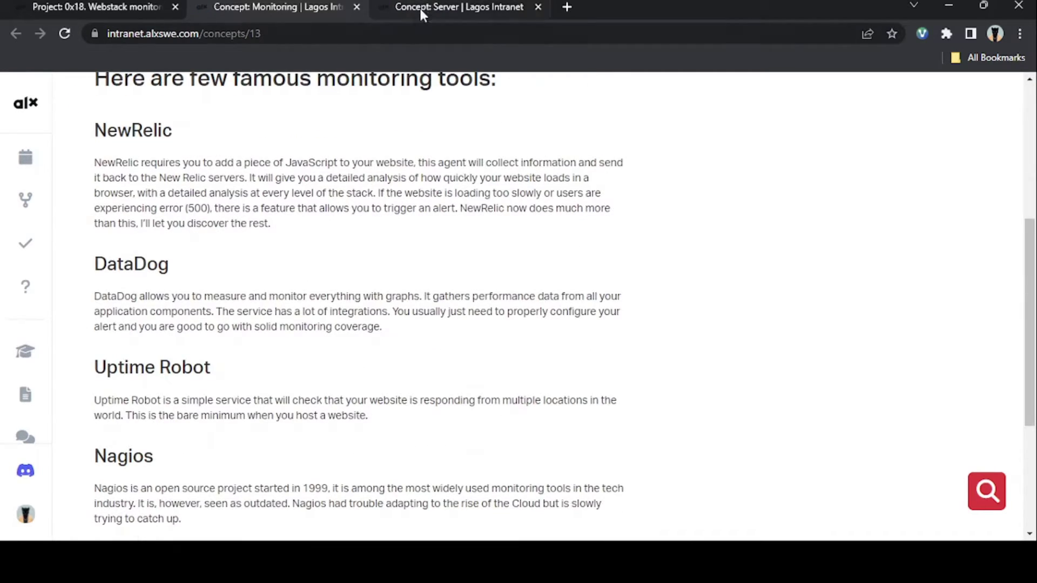
{"action": "left_click", "coordinate": [422, 7]}
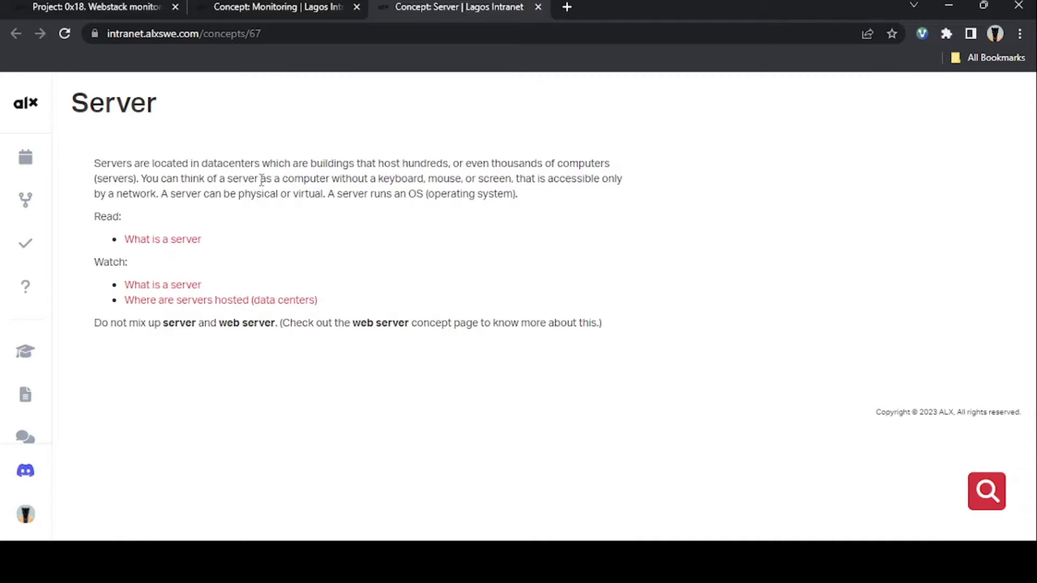
{"action": "left_click_drag", "start_coordinate": [261, 179], "coordinate": [393, 195]}
{"action": "left_click", "coordinate": [382, 232]}
{"action": "left_click", "coordinate": [538, 7]}
{"action": "left_click", "coordinate": [128, 8]}
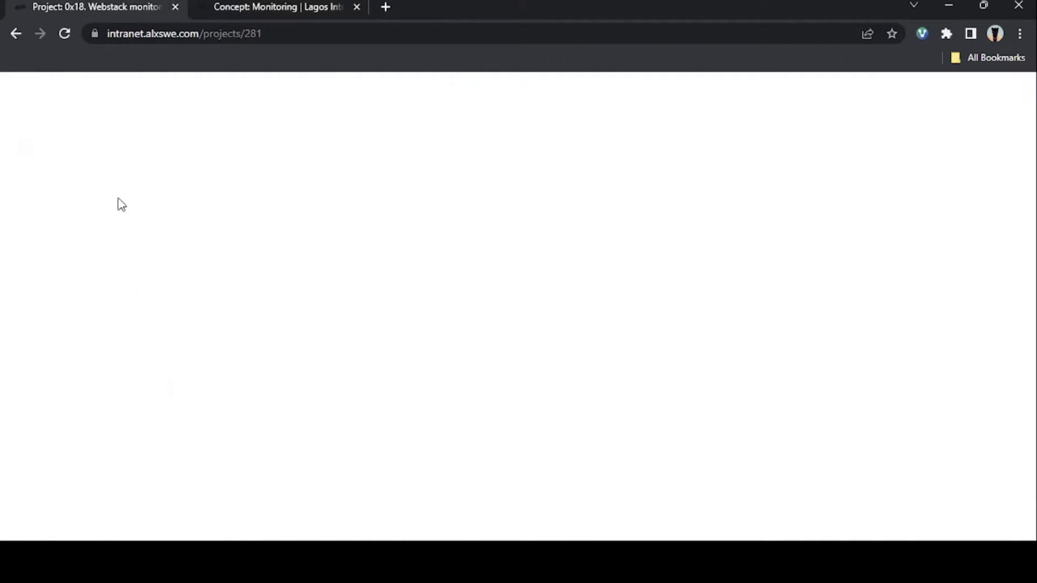
Step: Examine the project's resources, learning objectives, requirements, server list and the instructions for task 0
{"action": "scroll", "coordinate": [255, 320], "scroll_direction": "down", "scroll_amount": 15}
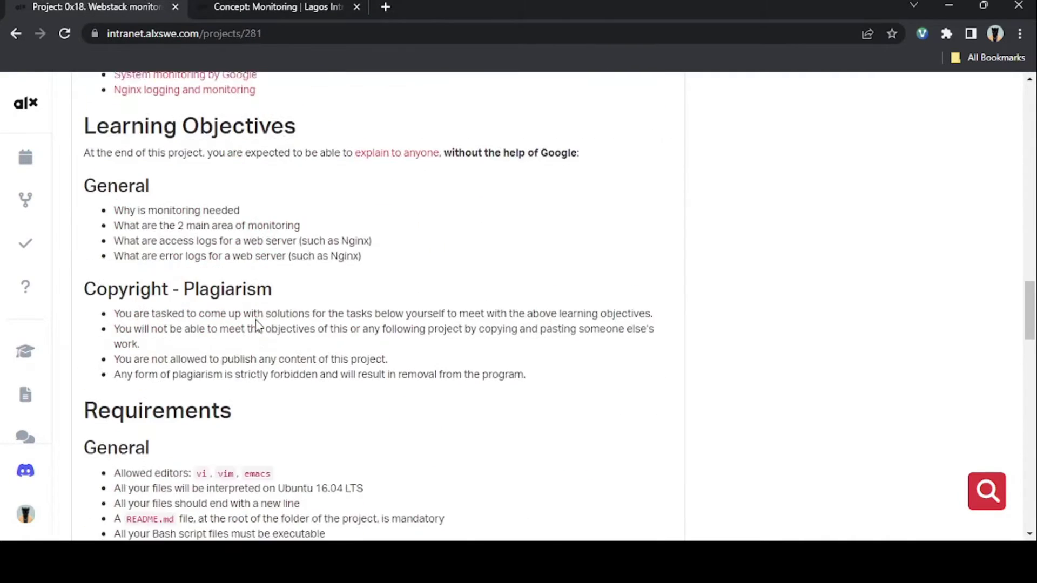
{"action": "scroll", "coordinate": [250, 283], "scroll_direction": "up", "scroll_amount": 4}
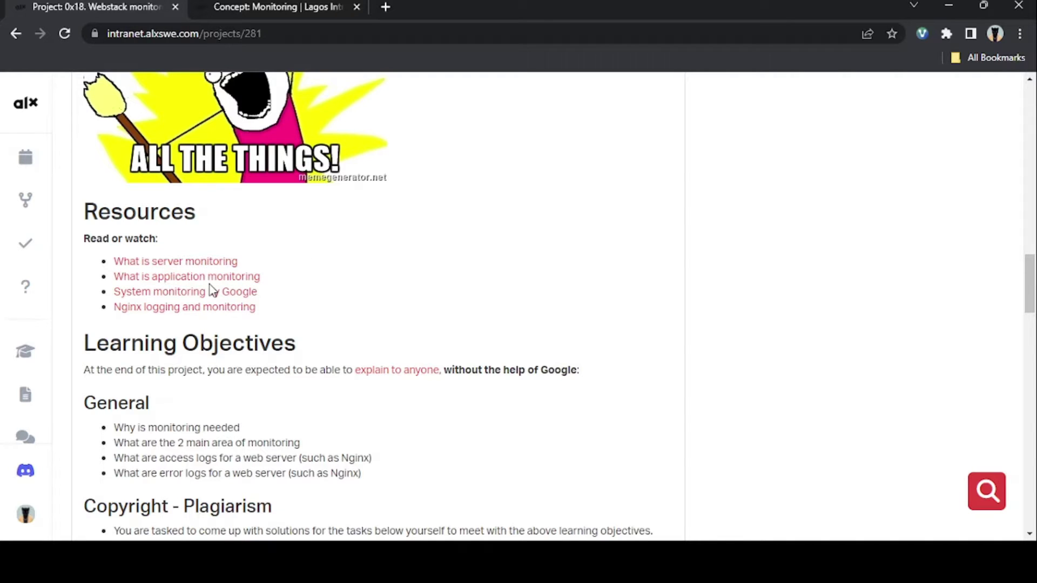
{"action": "scroll", "coordinate": [212, 291], "scroll_direction": "down", "scroll_amount": 12}
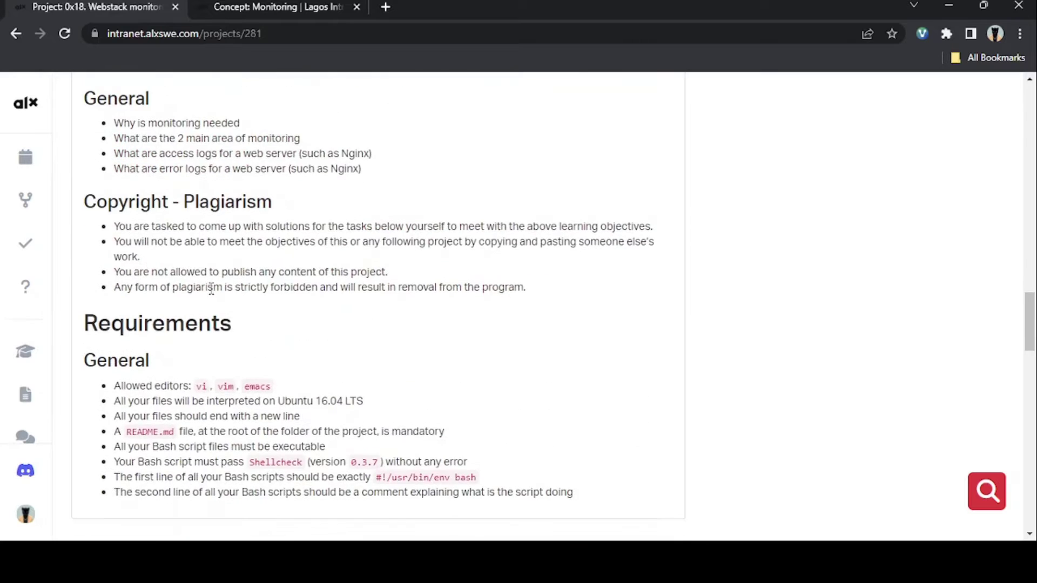
{"action": "scroll", "coordinate": [209, 290], "scroll_direction": "down", "scroll_amount": 8}
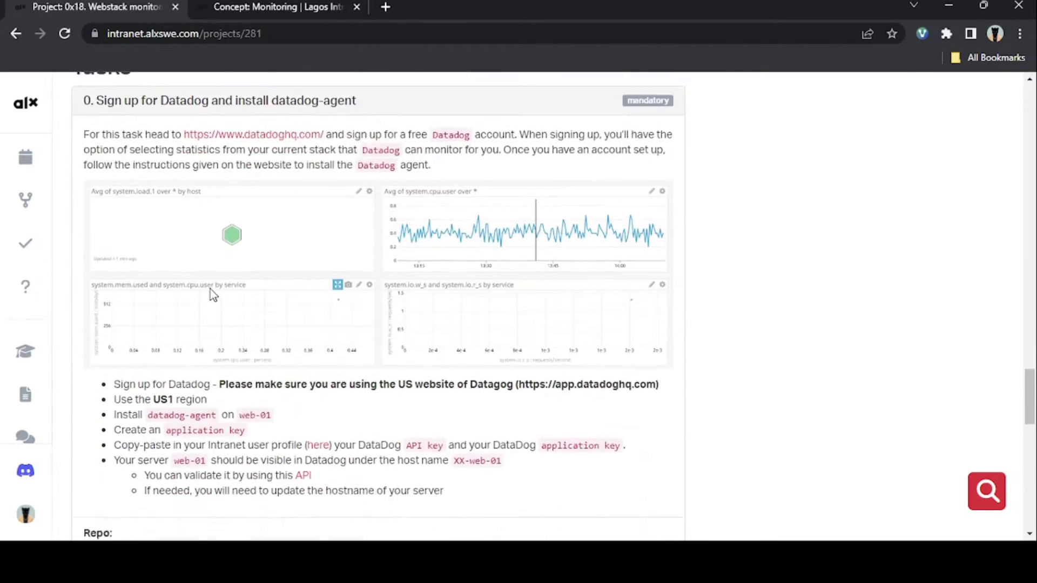
{"action": "scroll", "coordinate": [209, 291], "scroll_direction": "up", "scroll_amount": 2}
{"action": "scroll", "coordinate": [210, 290], "scroll_direction": "up", "scroll_amount": 4}
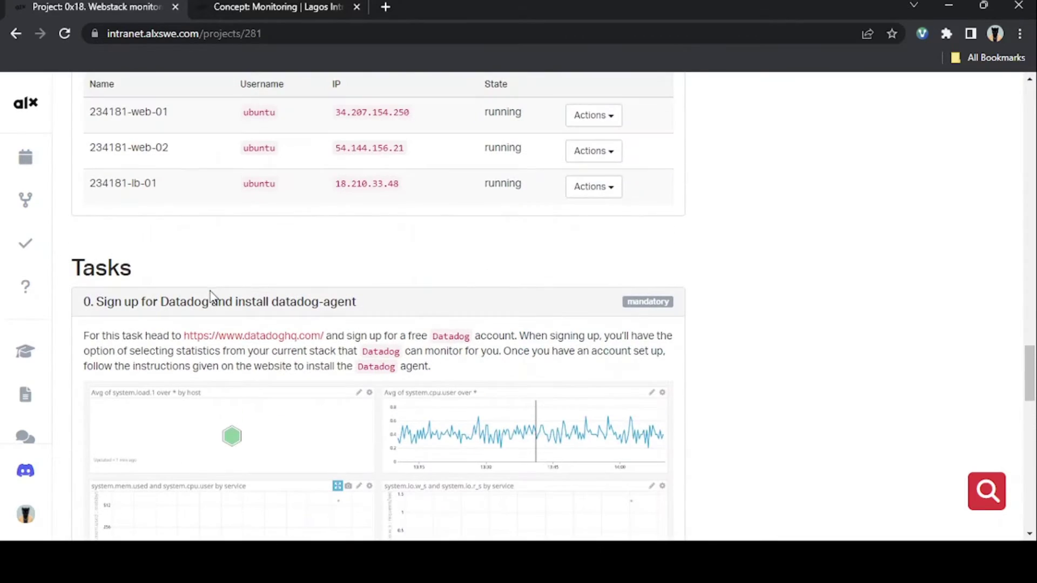
{"action": "scroll", "coordinate": [212, 299], "scroll_direction": "up", "scroll_amount": 11}
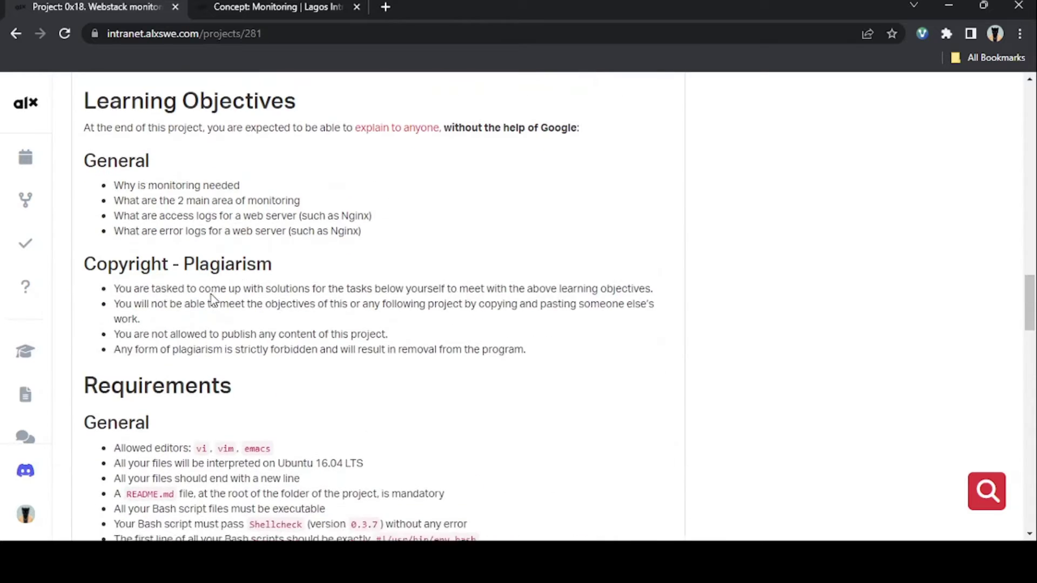
{"action": "scroll", "coordinate": [214, 301], "scroll_direction": "down", "scroll_amount": 8}
{"action": "scroll", "coordinate": [214, 300], "scroll_direction": "down", "scroll_amount": 10}
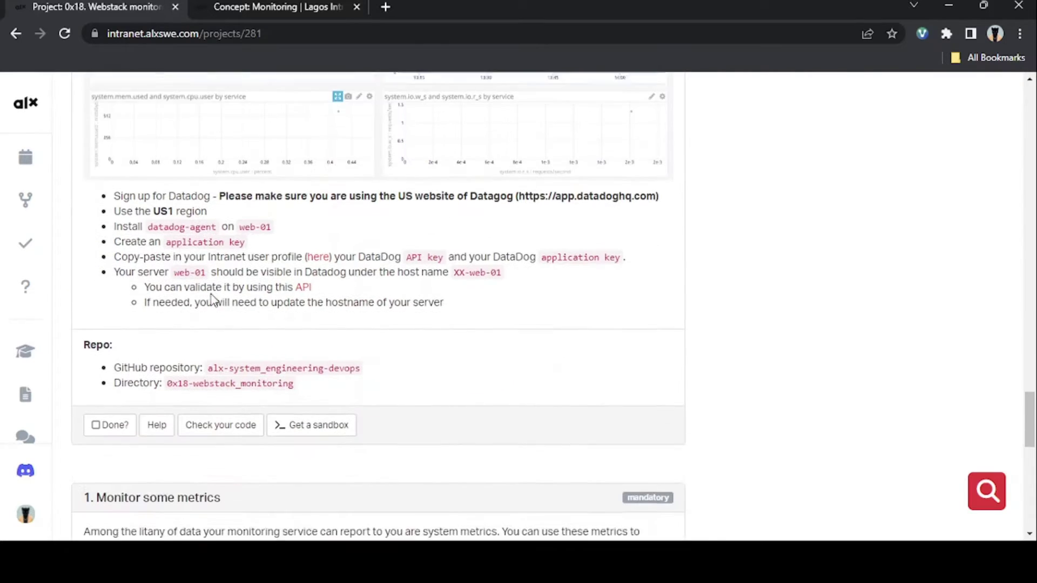
{"action": "scroll", "coordinate": [213, 301], "scroll_direction": "up", "scroll_amount": 4}
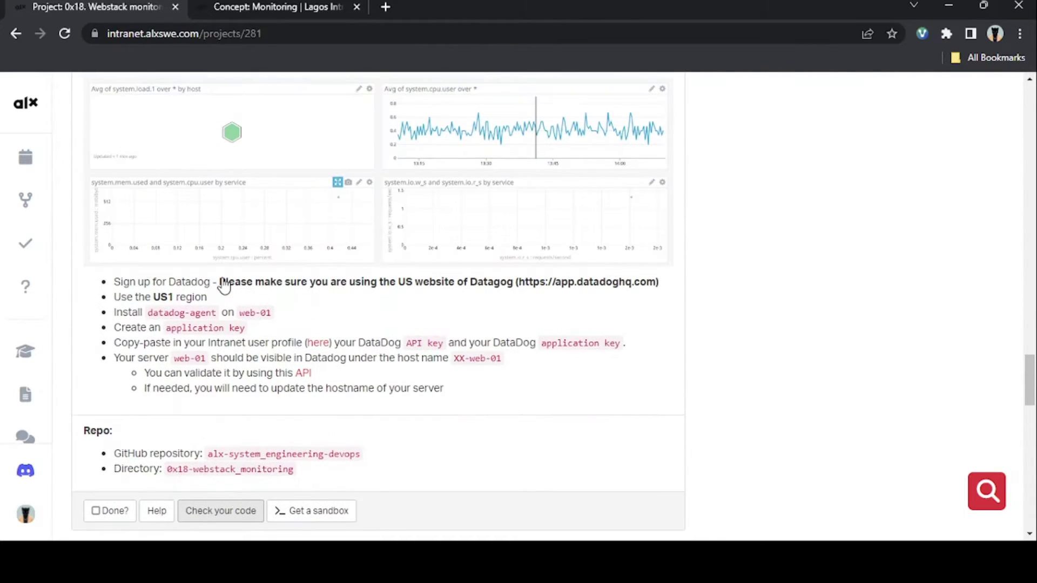
{"action": "scroll", "coordinate": [229, 324], "scroll_direction": "up", "scroll_amount": 4}
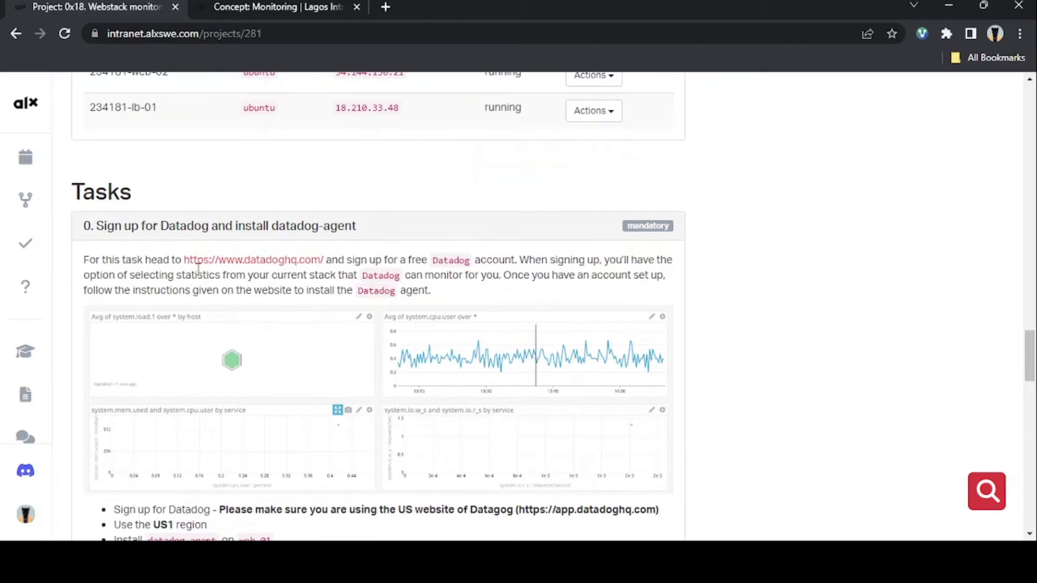
Step: Open the Datadog website in a new tab from task 0's link and check the task's bullet list
{"action": "left_click", "coordinate": [260, 266]}
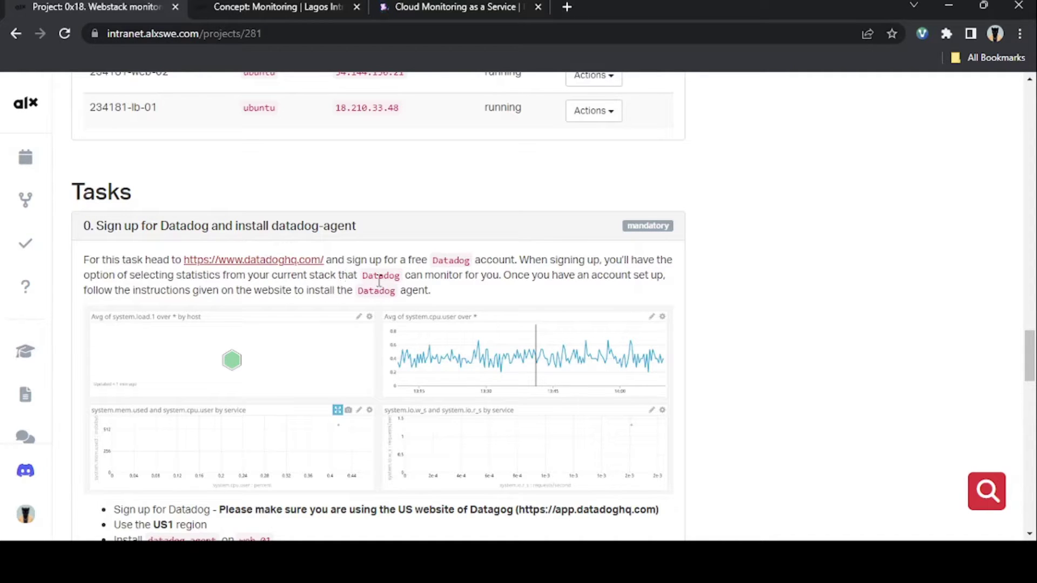
{"action": "scroll", "coordinate": [480, 294], "scroll_direction": "down", "scroll_amount": 6}
{"action": "scroll", "coordinate": [432, 291], "scroll_direction": "up", "scroll_amount": 1}
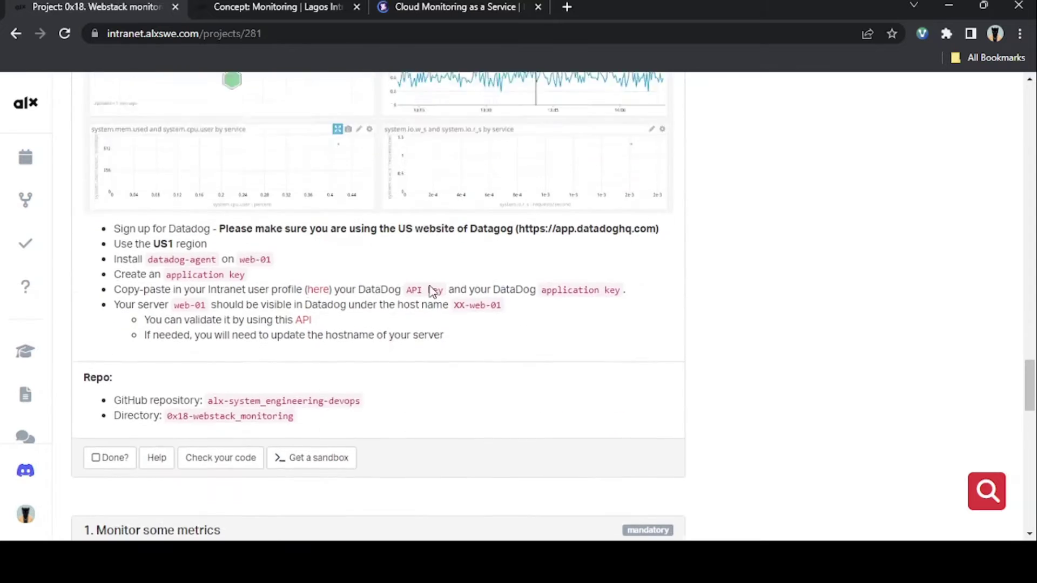
{"action": "scroll", "coordinate": [432, 291], "scroll_direction": "up", "scroll_amount": 3}
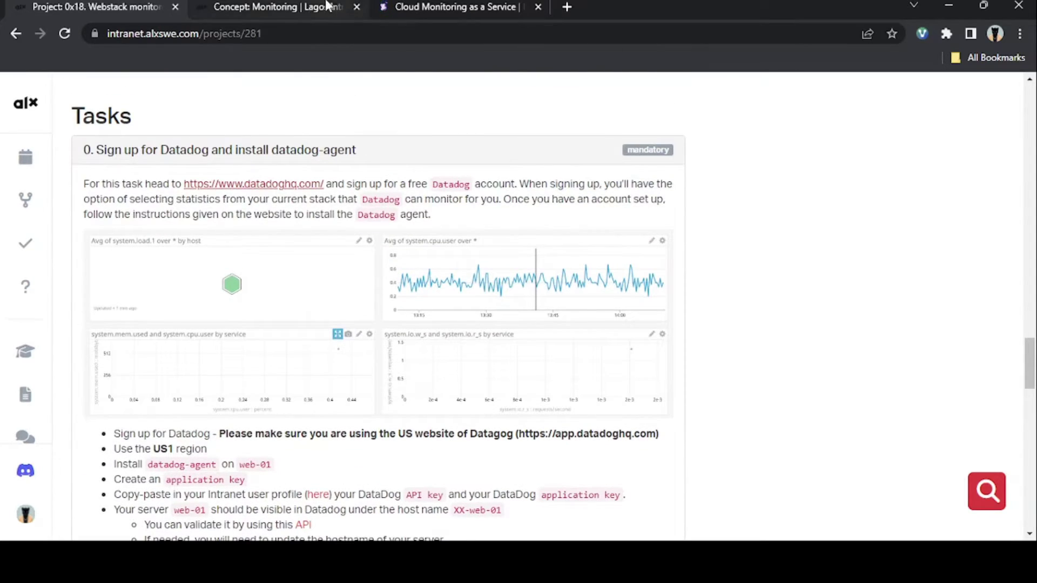
{"action": "left_click", "coordinate": [400, 8]}
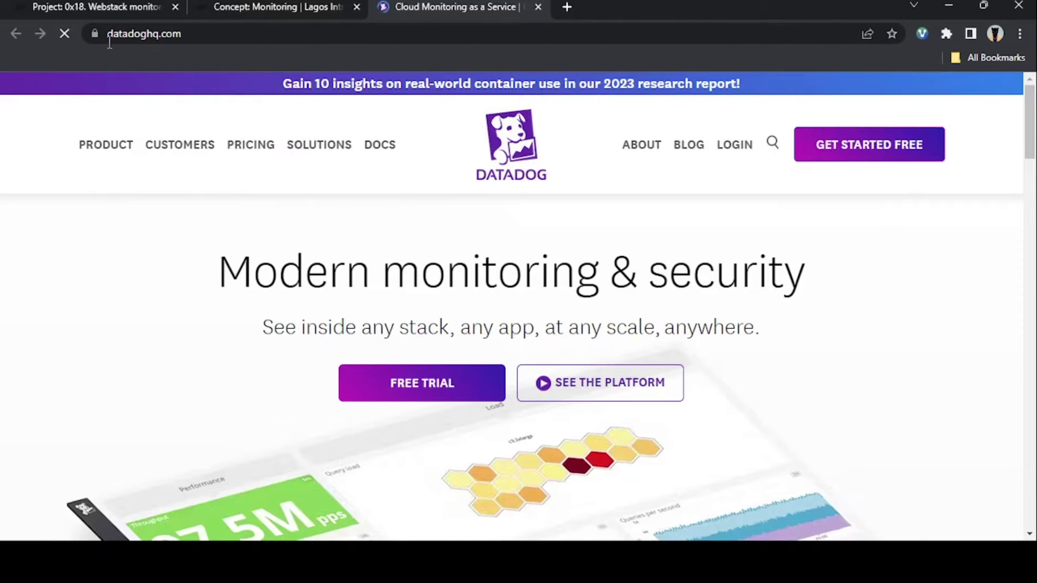
Step: Return to task 0 and highlight the app.datadoghq.com address and the US1 region in its sign-up instructions
{"action": "left_click", "coordinate": [97, 6]}
{"action": "scroll", "coordinate": [275, 324], "scroll_direction": "down", "scroll_amount": 5}
{"action": "scroll", "coordinate": [216, 343], "scroll_direction": "up", "scroll_amount": 3}
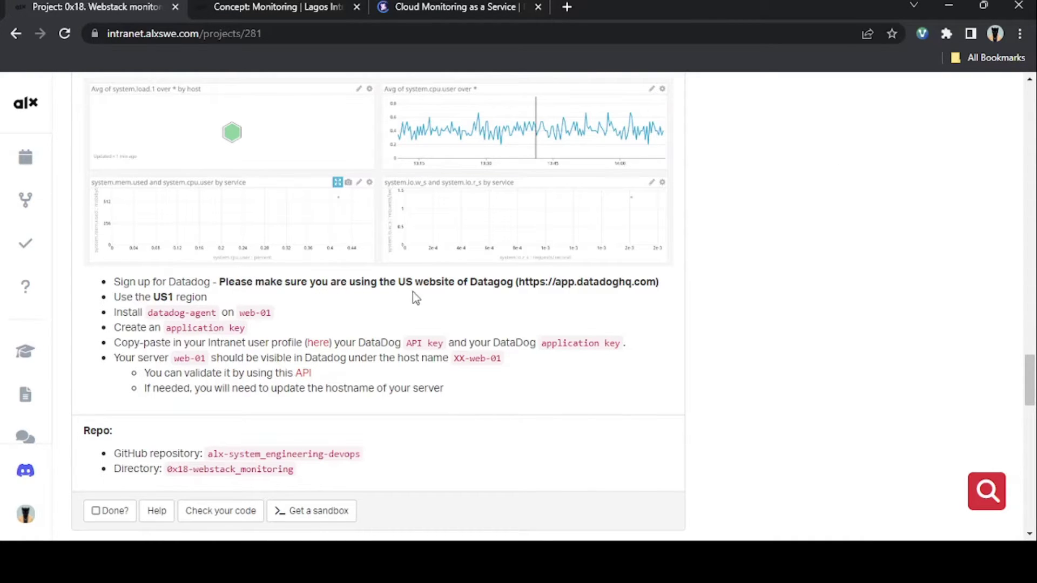
{"action": "left_click_drag", "start_coordinate": [404, 286], "coordinate": [656, 281]}
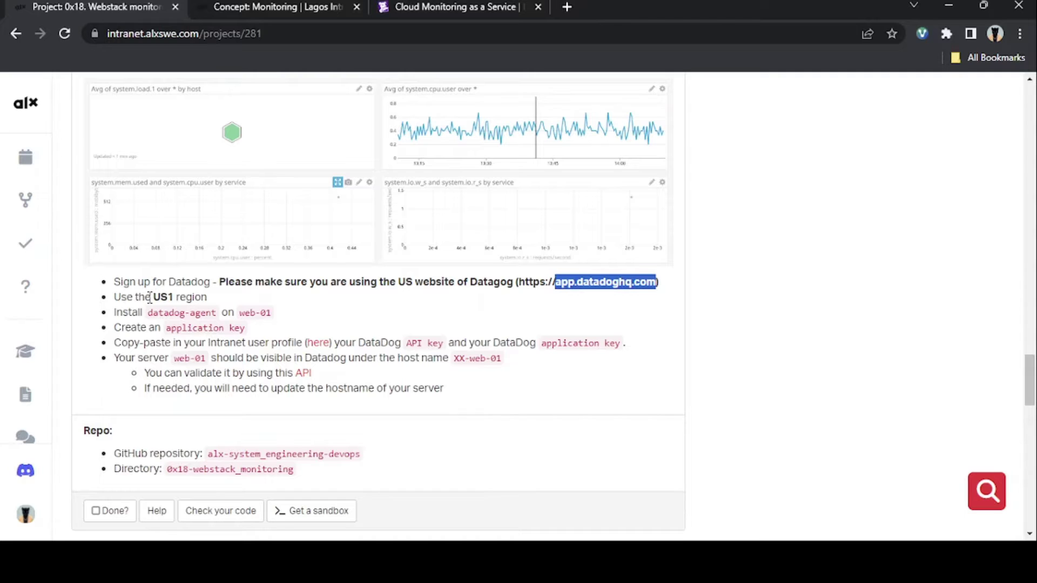
{"action": "left_click_drag", "start_coordinate": [152, 298], "coordinate": [174, 299]}
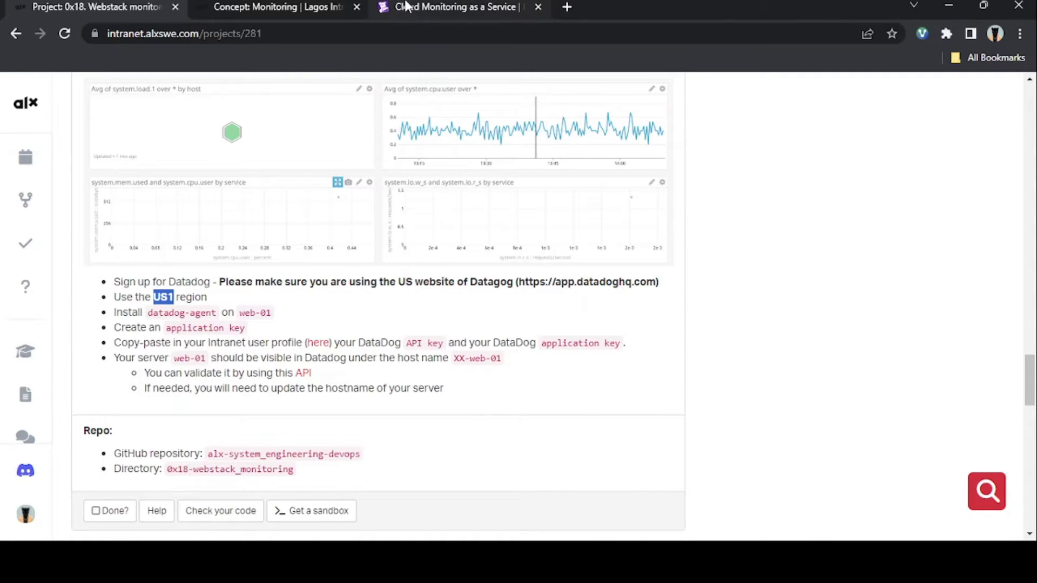
Step: Open the Get Started form on the Datadog website and choose United States (US1-East) as the region
{"action": "left_click", "coordinate": [432, 7]}
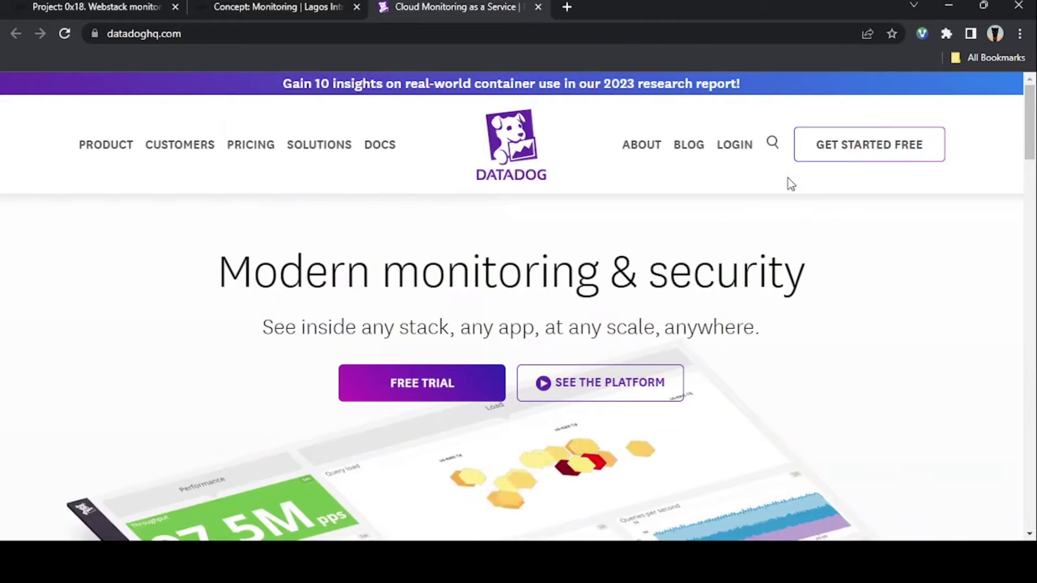
{"action": "left_click", "coordinate": [850, 153]}
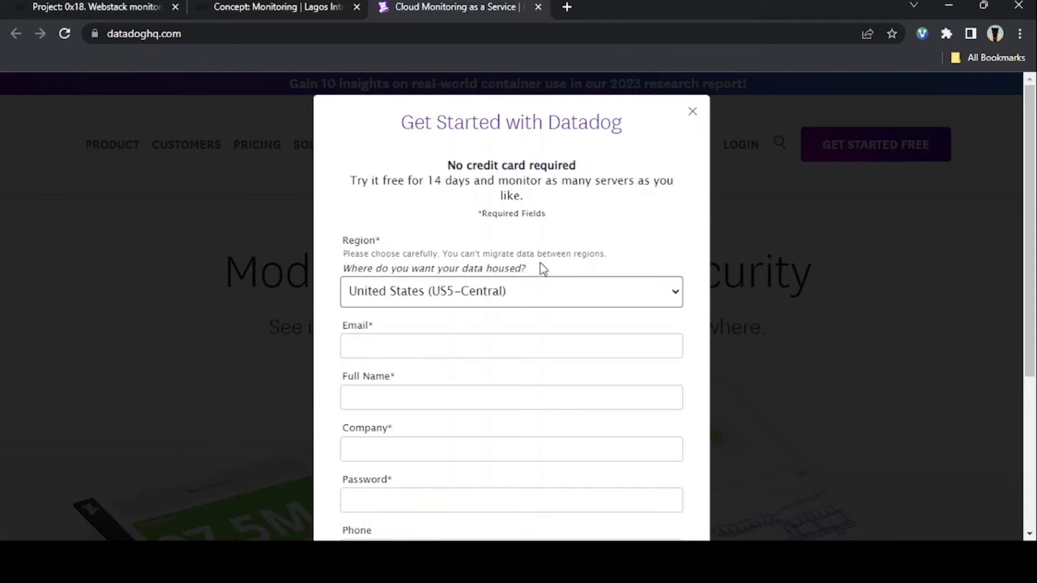
{"action": "scroll", "coordinate": [539, 264], "scroll_direction": "down", "scroll_amount": 2}
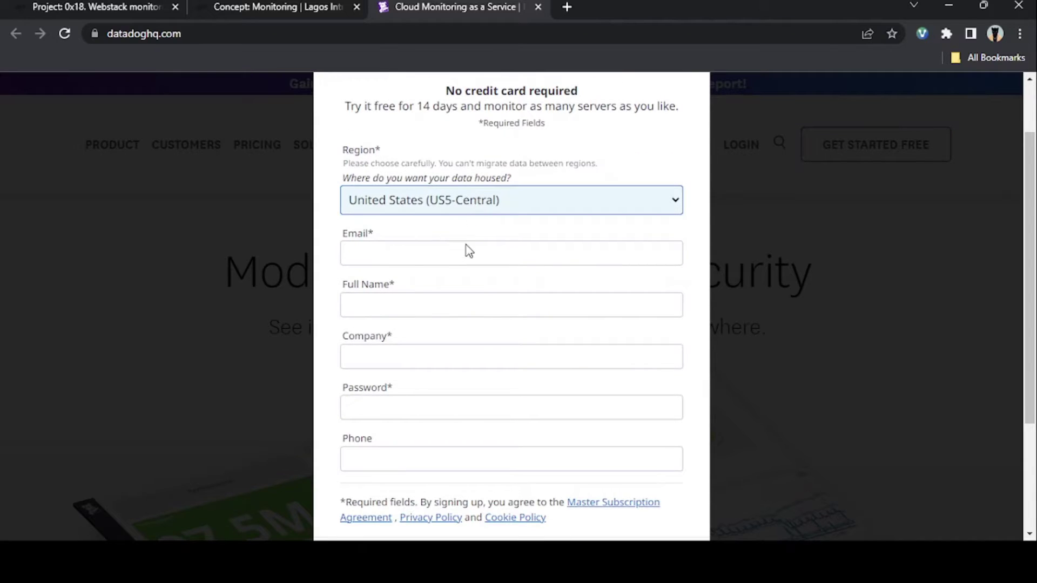
{"action": "left_click", "coordinate": [460, 254]}
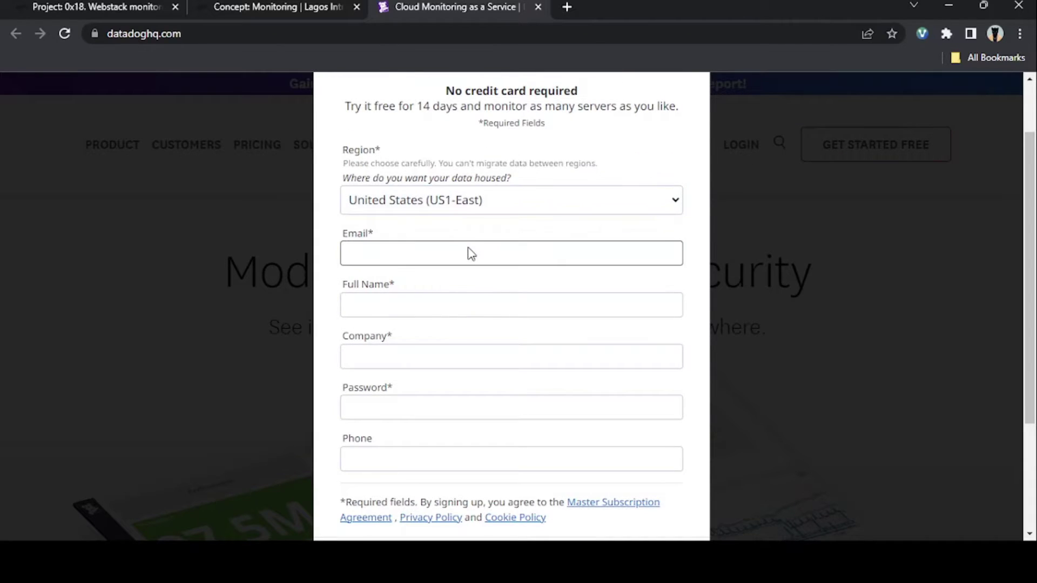
Step: Check task 0's remaining instructions and look through the fields and sign-up options of the Datadog form
{"action": "left_click", "coordinate": [281, 7]}
{"action": "left_click", "coordinate": [129, 3]}
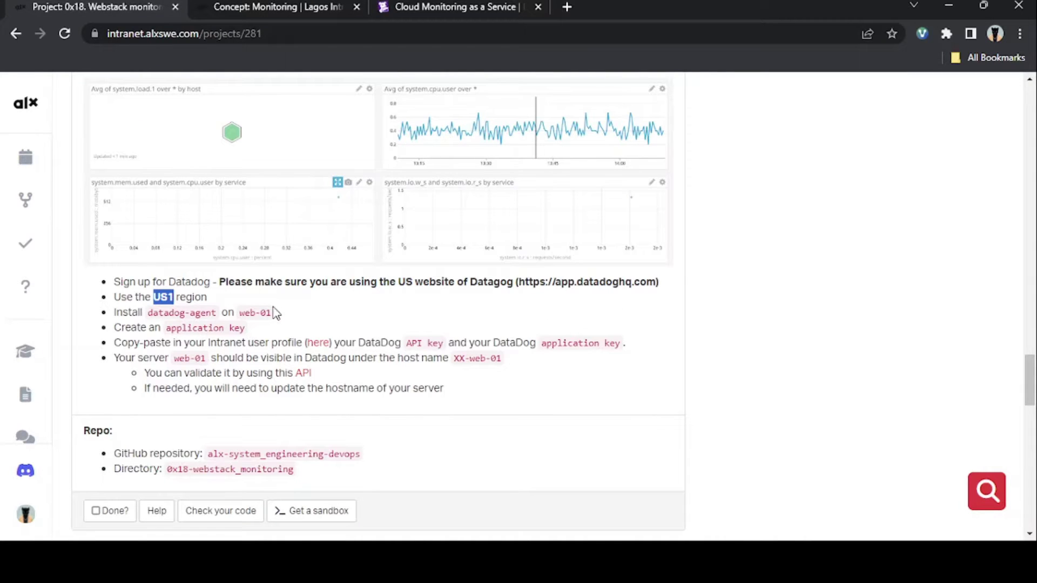
{"action": "scroll", "coordinate": [275, 314], "scroll_direction": "down", "scroll_amount": 1}
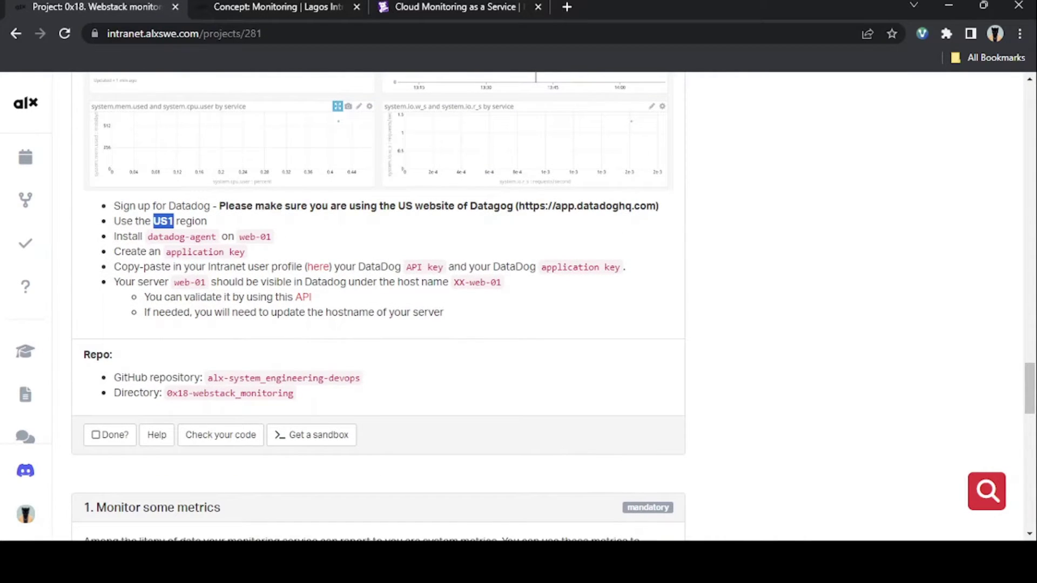
{"action": "left_click", "coordinate": [416, 6]}
{"action": "scroll", "coordinate": [473, 314], "scroll_direction": "down", "scroll_amount": 3}
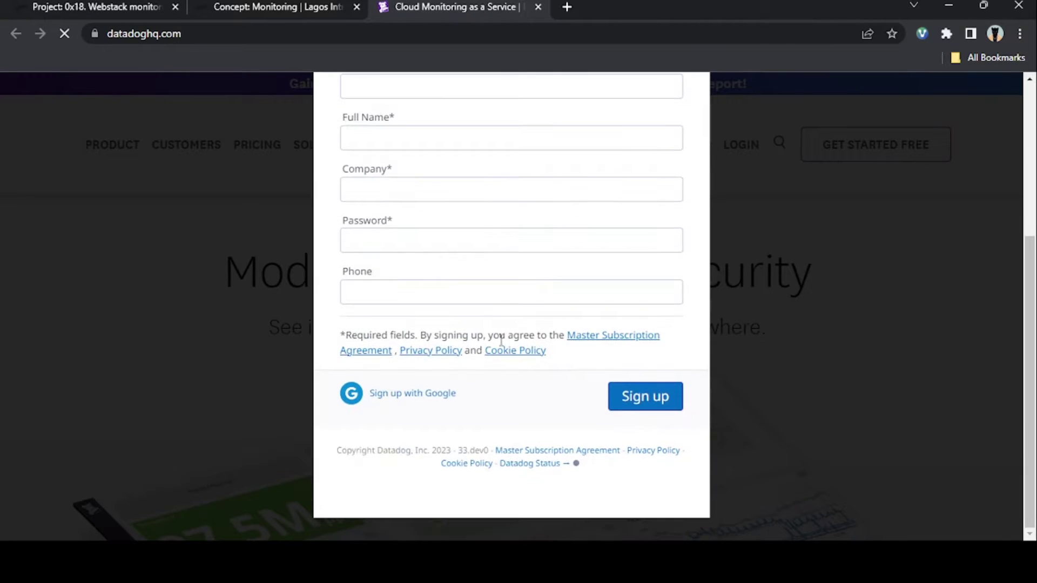
{"action": "scroll", "coordinate": [500, 319], "scroll_direction": "up", "scroll_amount": 4}
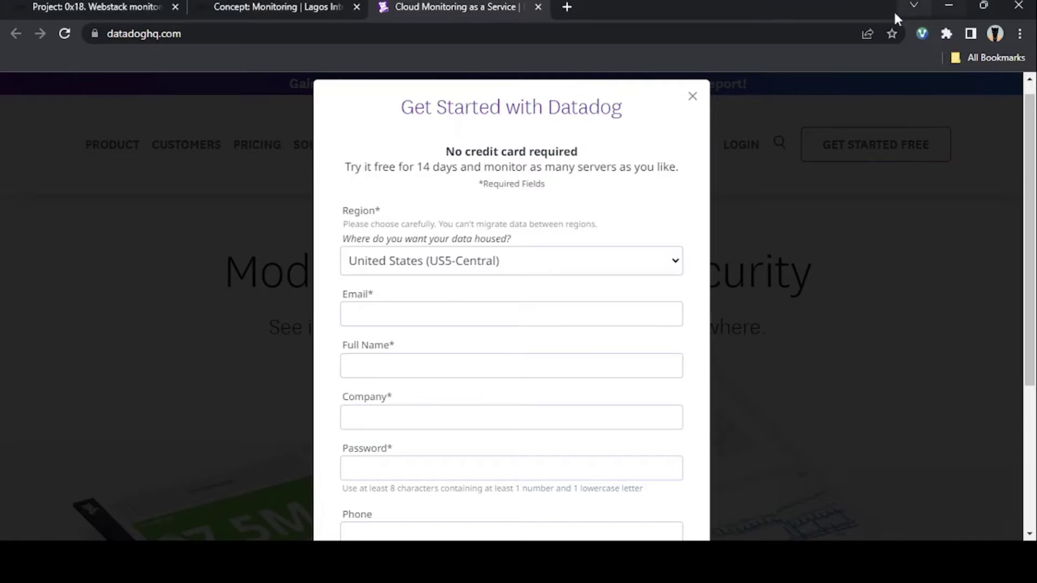
{"action": "left_click", "coordinate": [569, 6]}
{"action": "type", "text": "https://app.datadoghq.com/signup/agent#ubuntu"}
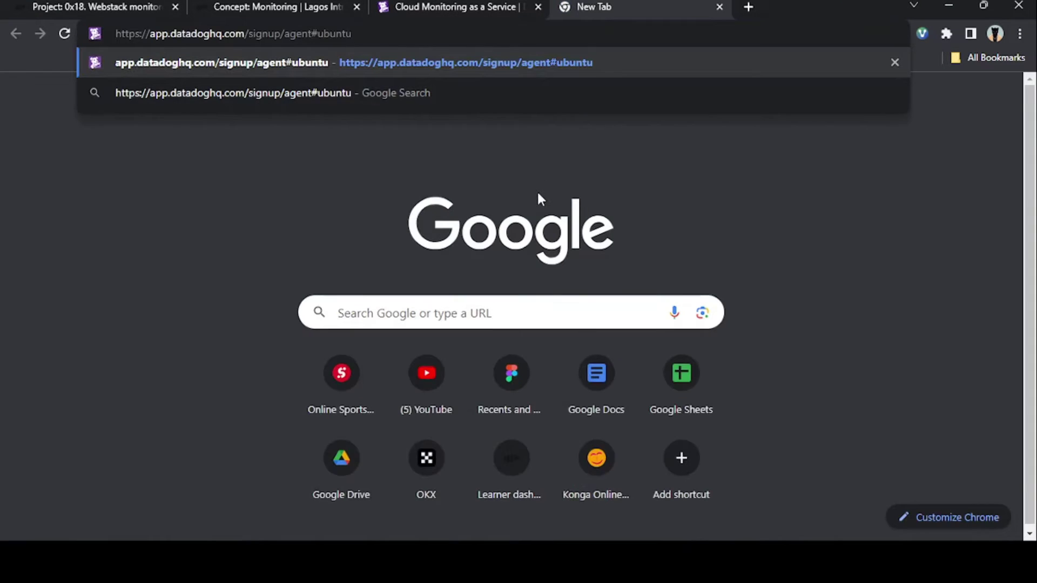
{"action": "key", "text": "Return"}
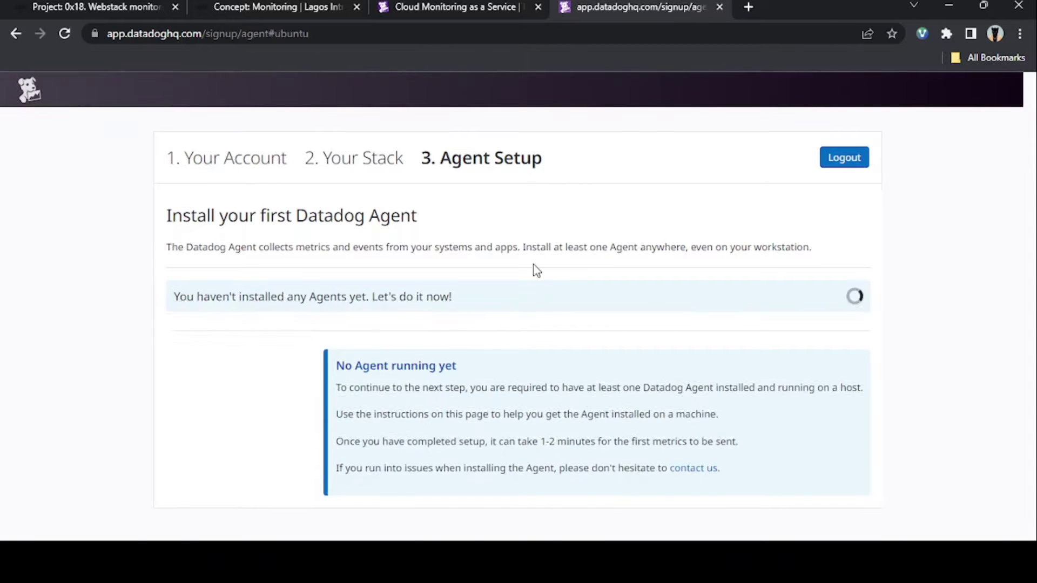
{"action": "scroll", "coordinate": [534, 264], "scroll_direction": "down", "scroll_amount": 2}
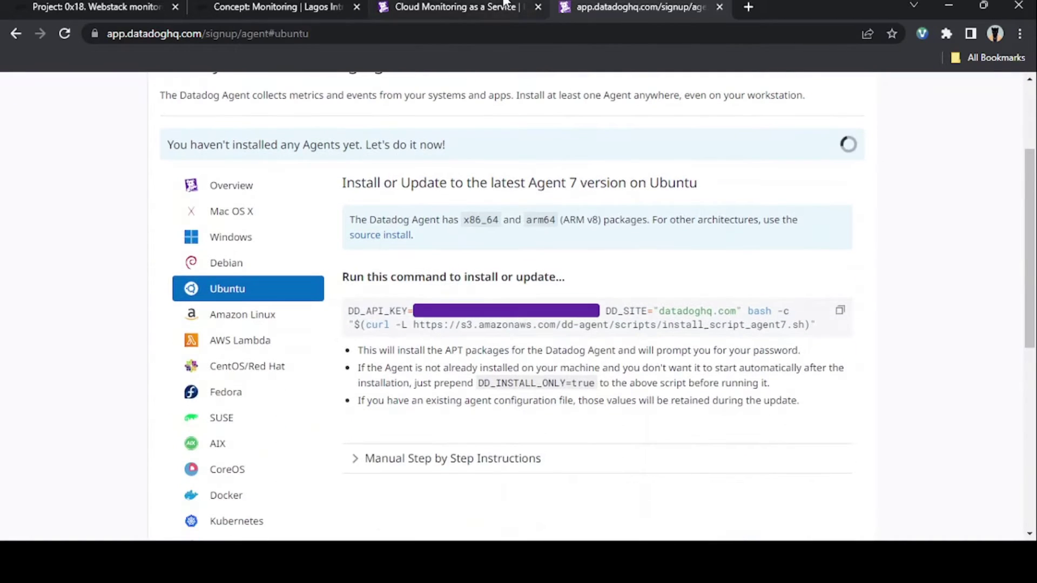
{"action": "left_click", "coordinate": [466, 9]}
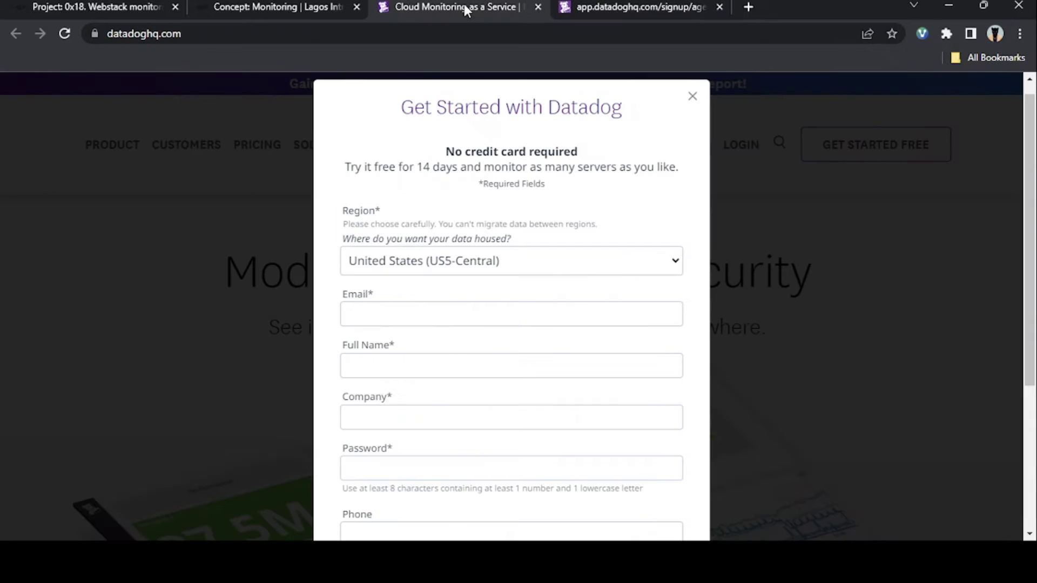
{"action": "left_click", "coordinate": [538, 7]}
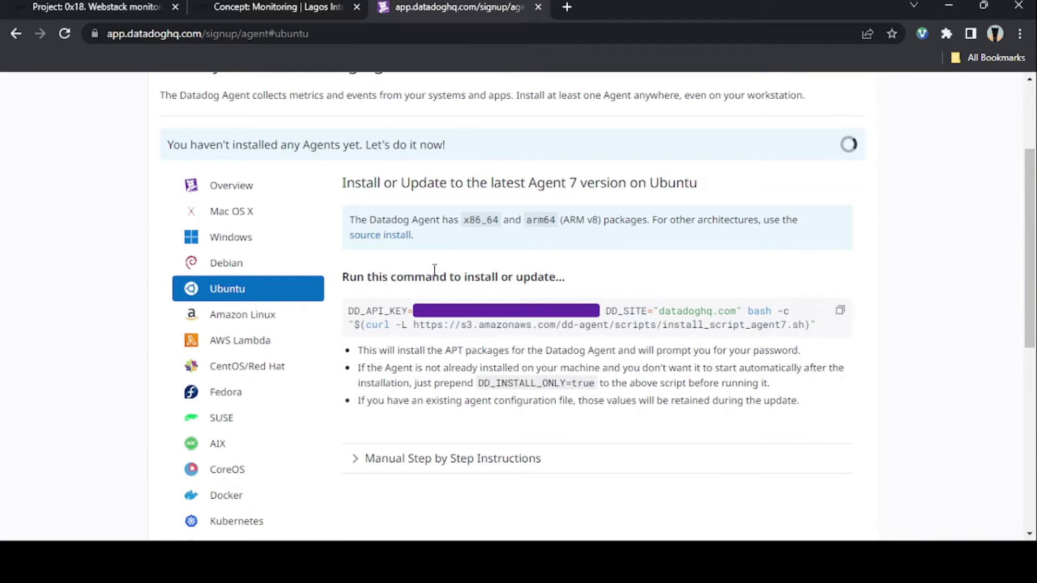
Step: Look through the supported platforms in the agent overview and return to the Ubuntu installation instructions
{"action": "left_click", "coordinate": [267, 191]}
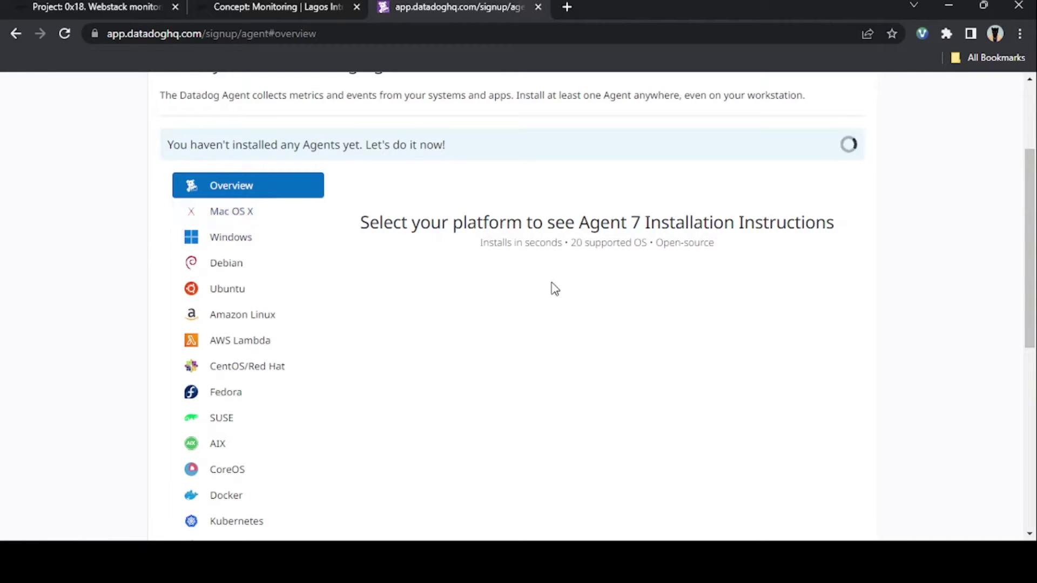
{"action": "scroll", "coordinate": [554, 289], "scroll_direction": "down", "scroll_amount": 3}
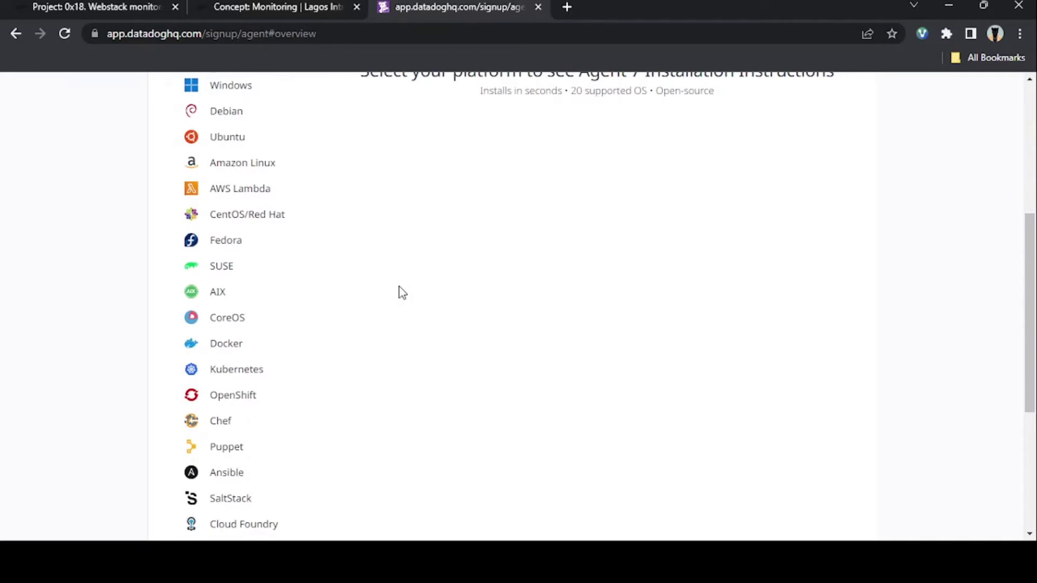
{"action": "scroll", "coordinate": [402, 292], "scroll_direction": "up", "scroll_amount": 4}
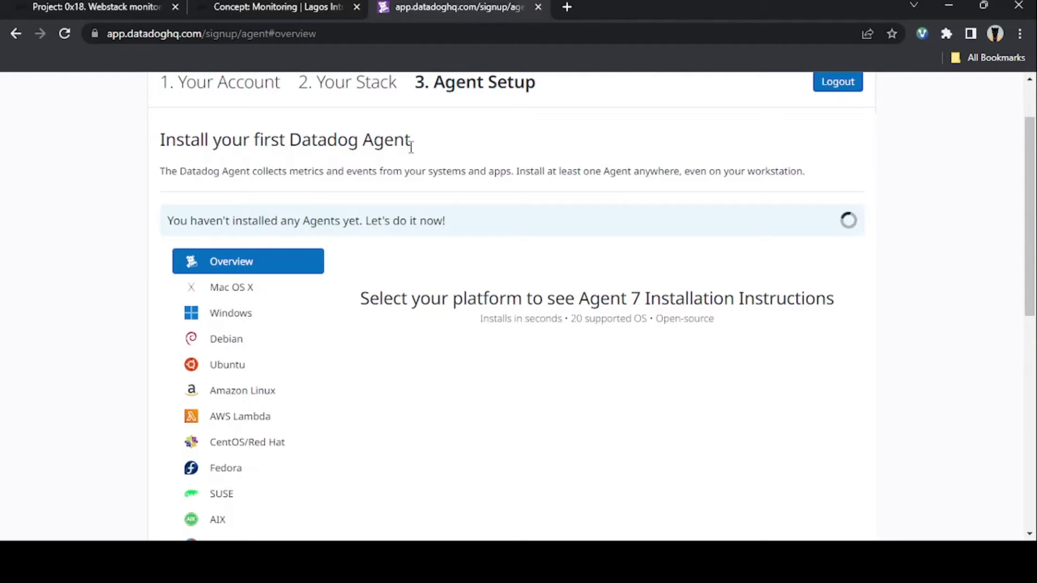
{"action": "left_click", "coordinate": [240, 366]}
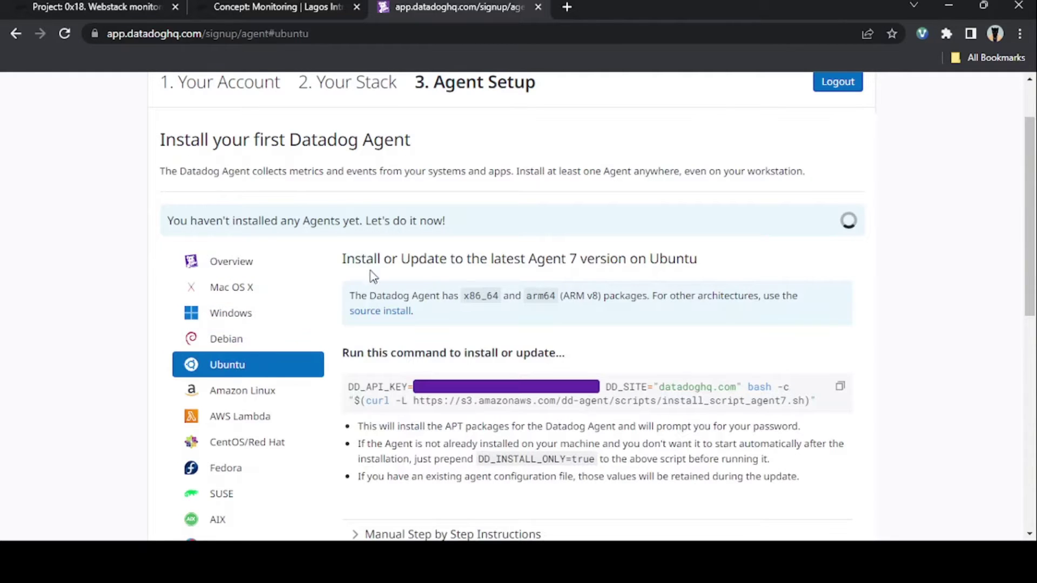
{"action": "scroll", "coordinate": [389, 250], "scroll_direction": "down", "scroll_amount": 1}
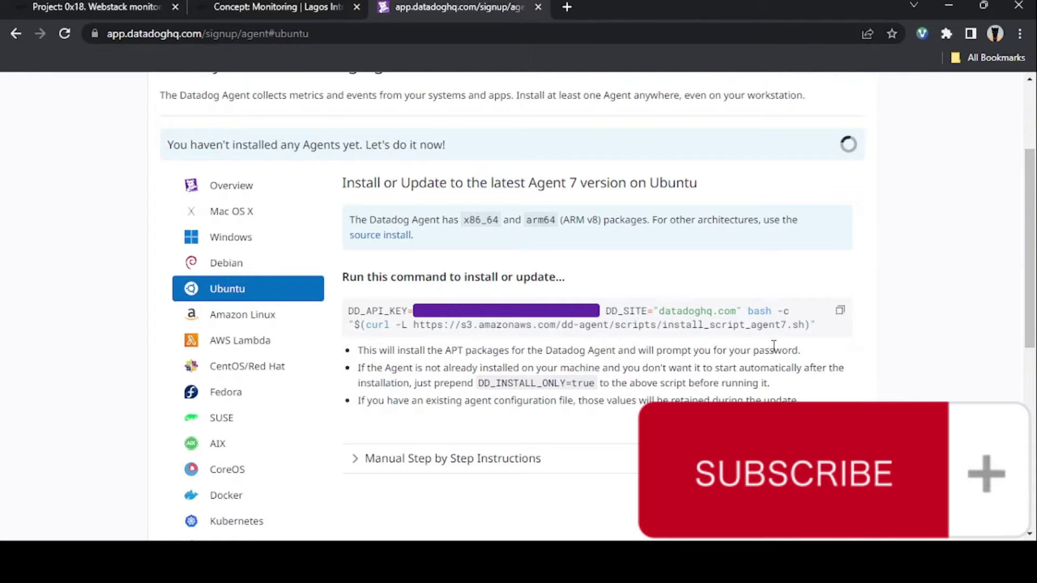
Step: Open the web terminal of the Ubuntu 14.04 - Python 3.4 sandbox from the intranet and close the sandbox list
{"action": "left_click", "coordinate": [92, 6]}
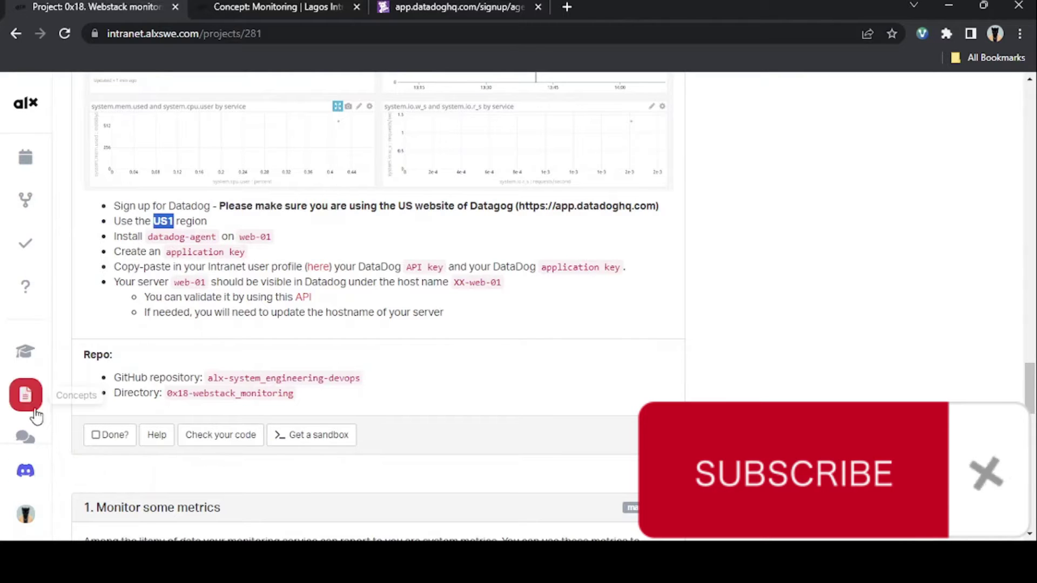
{"action": "scroll", "coordinate": [24, 372], "scroll_direction": "down", "scroll_amount": 3}
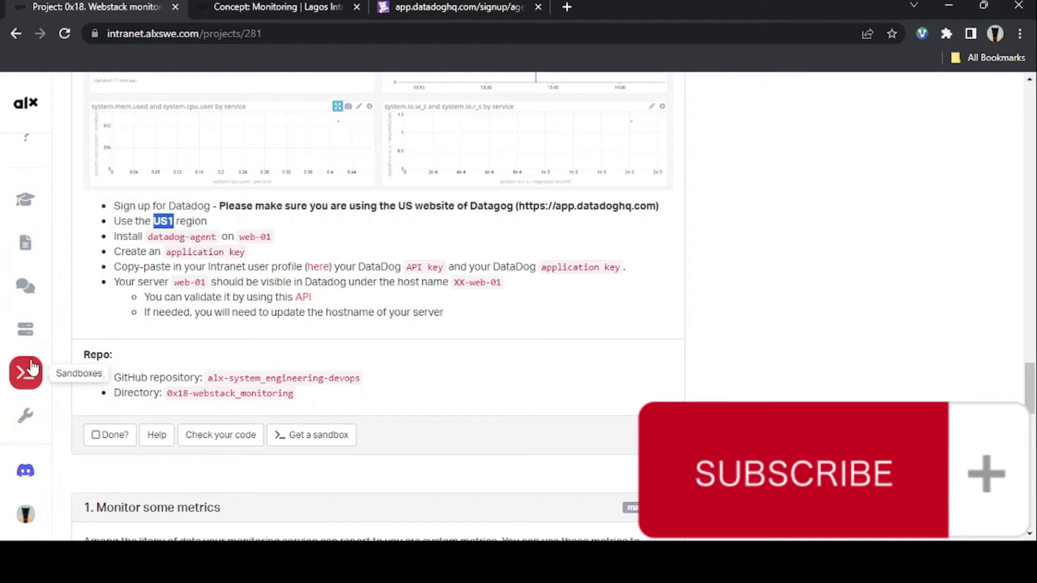
{"action": "middle_click", "coordinate": [42, 367]}
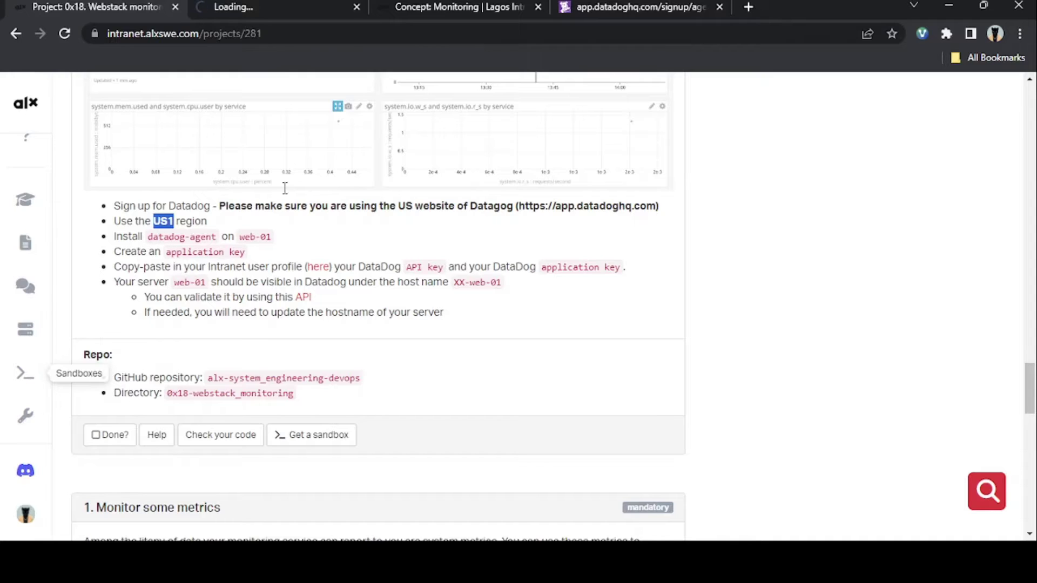
{"action": "left_click_drag", "start_coordinate": [123, 238], "coordinate": [261, 238]}
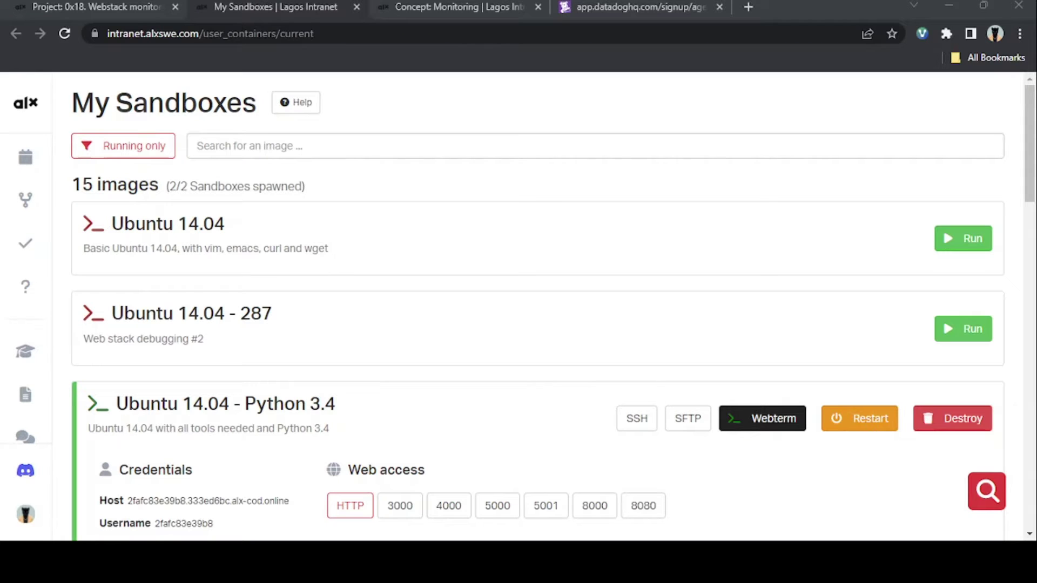
{"action": "scroll", "coordinate": [397, 374], "scroll_direction": "down", "scroll_amount": 3}
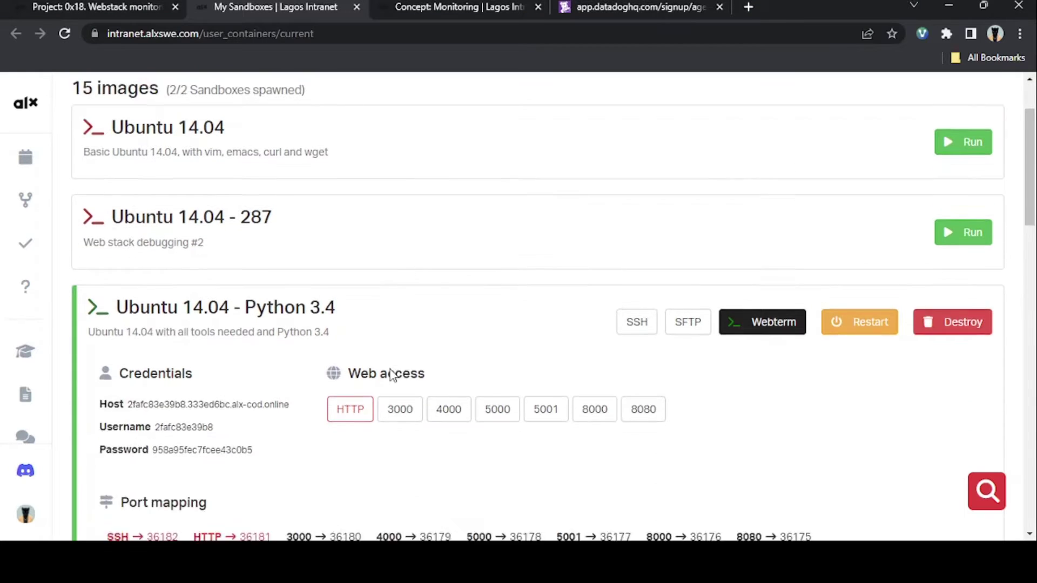
{"action": "left_click", "coordinate": [741, 266]}
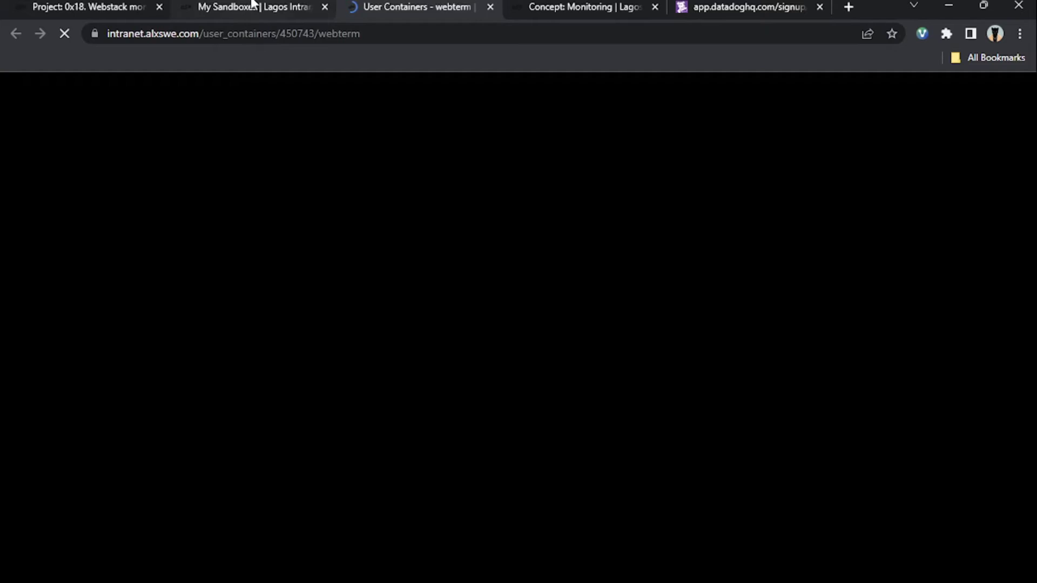
{"action": "left_click", "coordinate": [250, 6]}
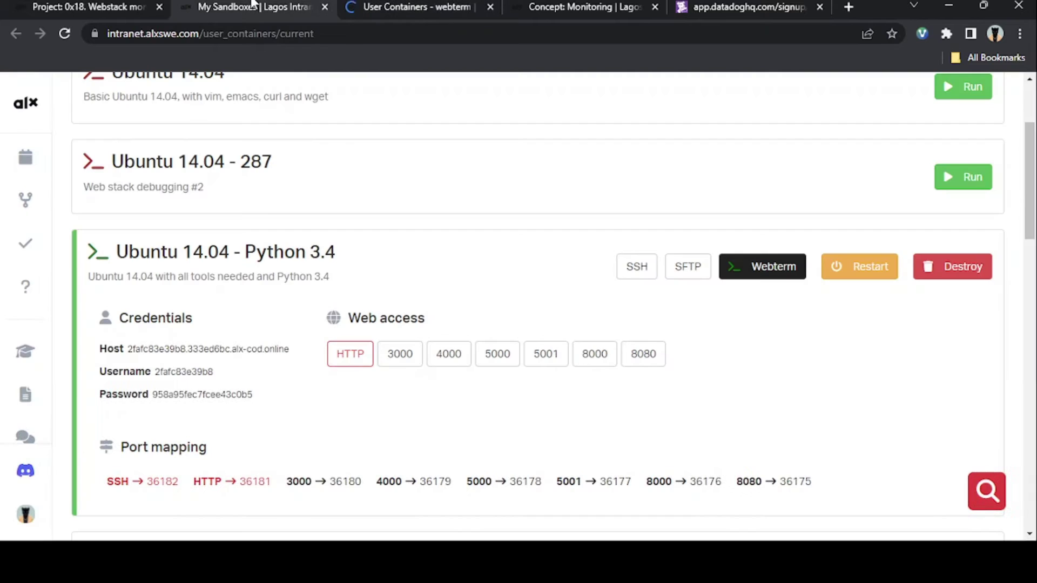
{"action": "left_click", "coordinate": [324, 7]}
{"action": "left_click", "coordinate": [107, 6]}
{"action": "scroll", "coordinate": [236, 205], "scroll_direction": "up", "scroll_amount": 15}
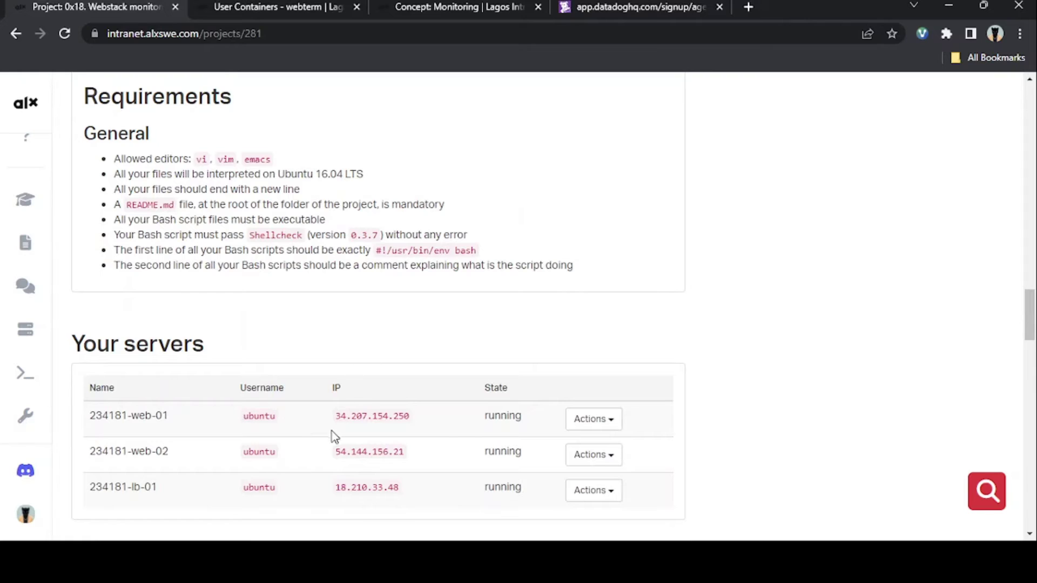
{"action": "left_click_drag", "start_coordinate": [336, 417], "coordinate": [413, 427]}
{"action": "key", "text": "ctrl+c"}
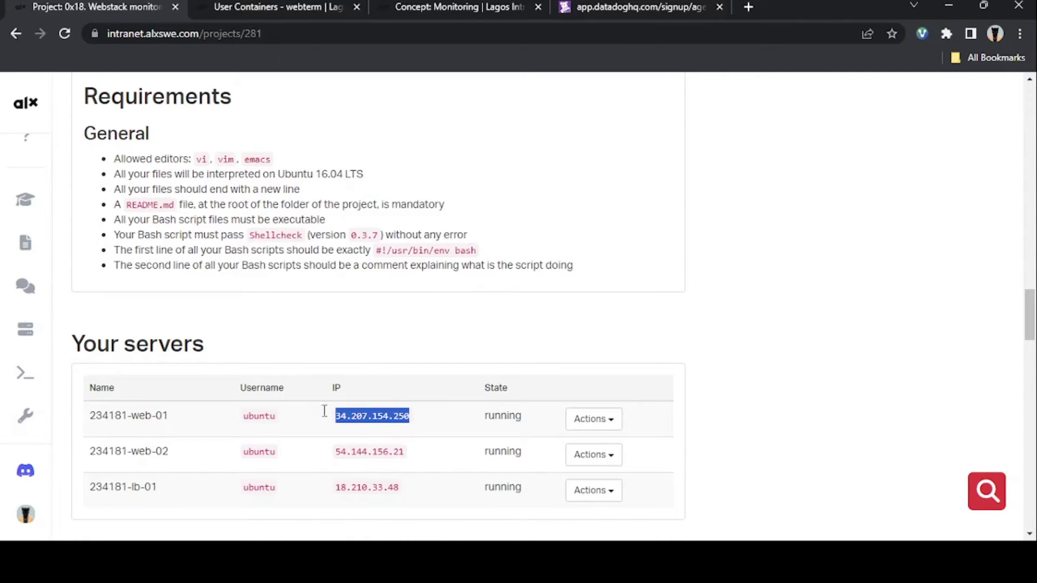
{"action": "left_click", "coordinate": [259, 8]}
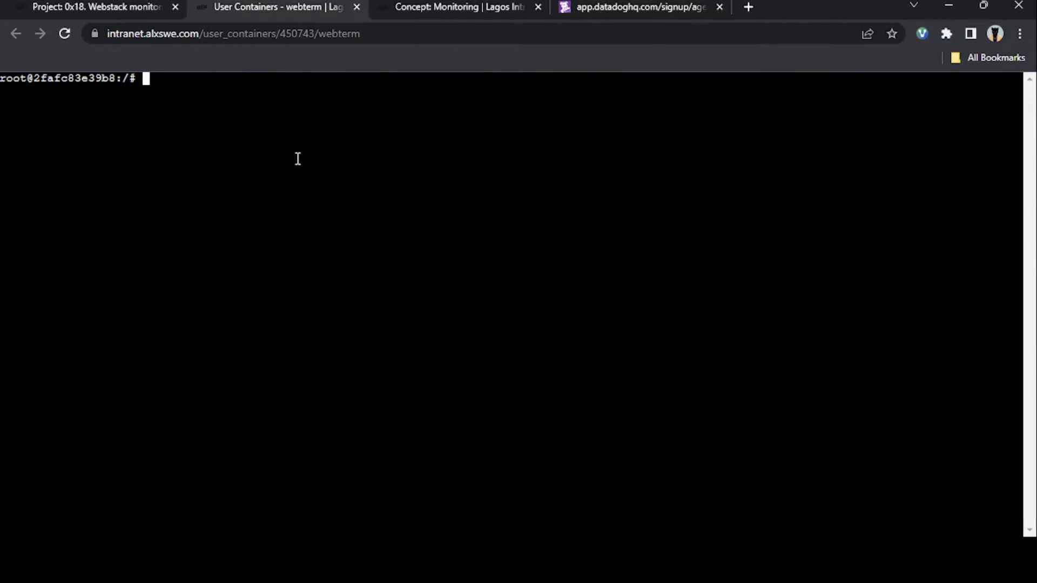
{"action": "type", "text": "ssh ubuntu@"}
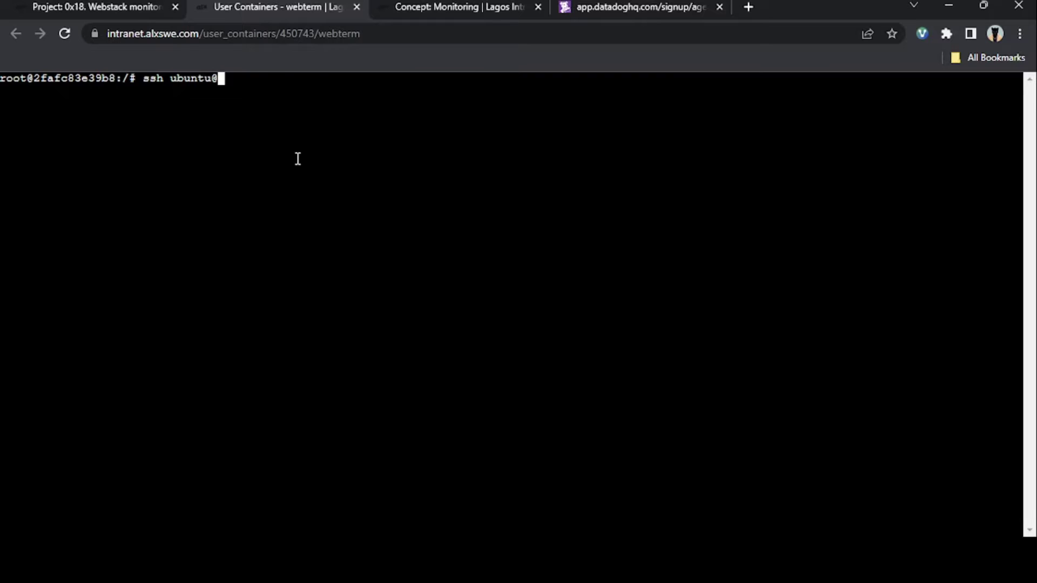
{"action": "key", "text": "ctrl+v"}
{"action": "key", "text": "Return"}
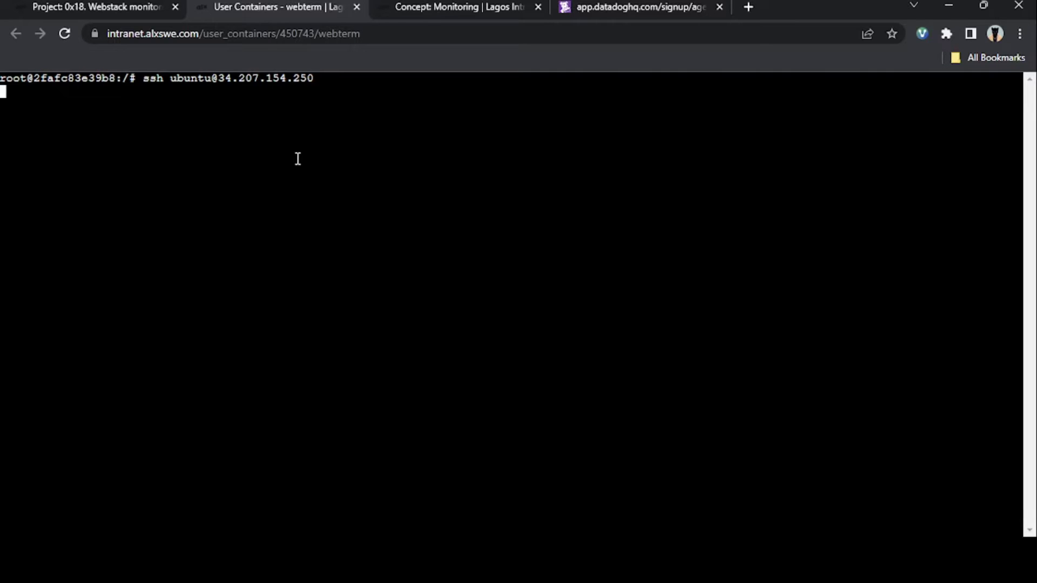
Step: Copy Datadog's Agent 7 install command for Ubuntu, including the API key, and run it in the web-01 terminal
{"action": "left_click", "coordinate": [632, 7]}
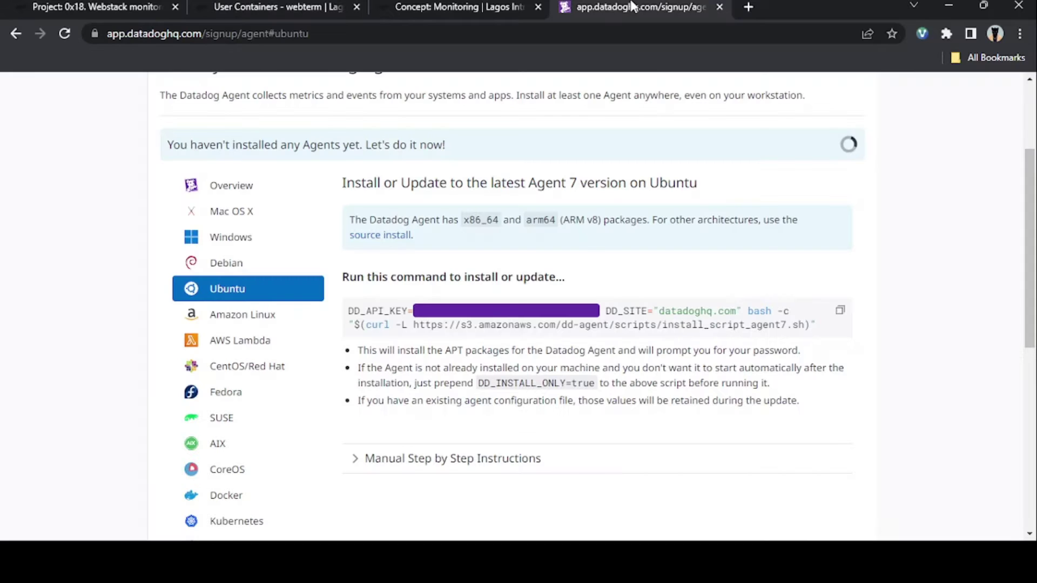
{"action": "left_click", "coordinate": [838, 315]}
{"action": "left_click", "coordinate": [282, 5]}
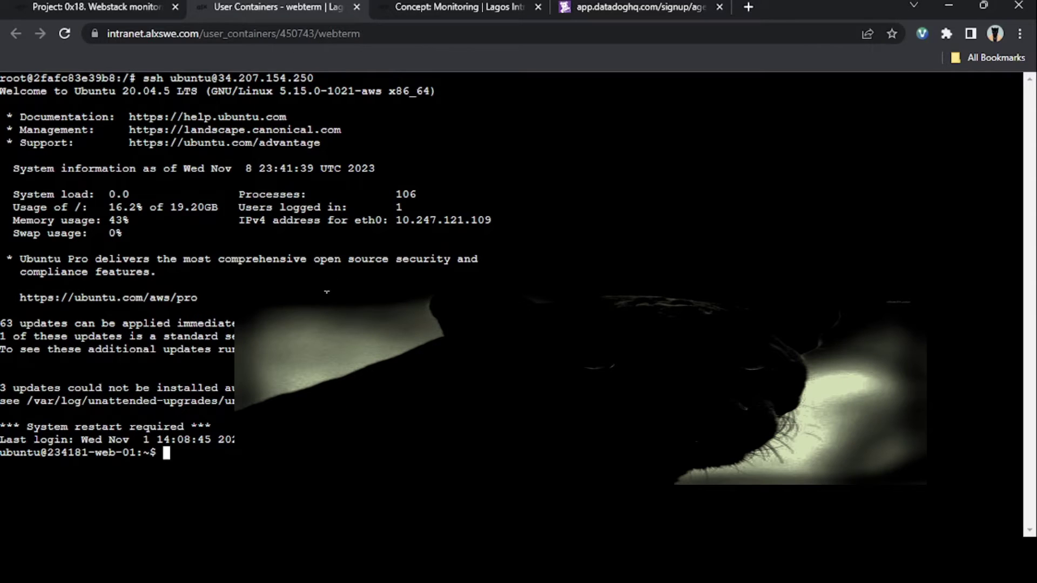
{"action": "key", "text": "ctrl+v"}
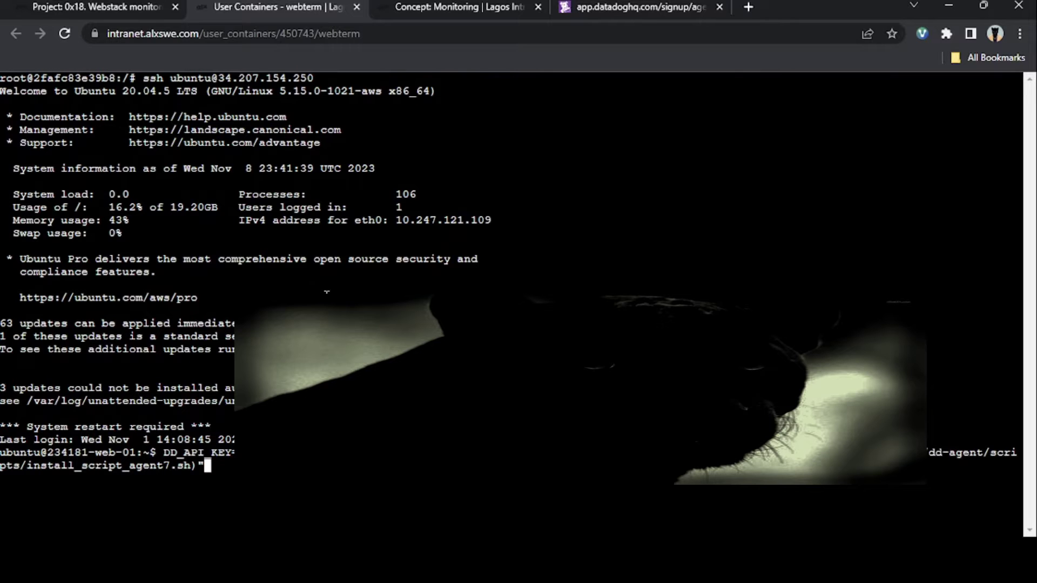
{"action": "key", "text": "Return"}
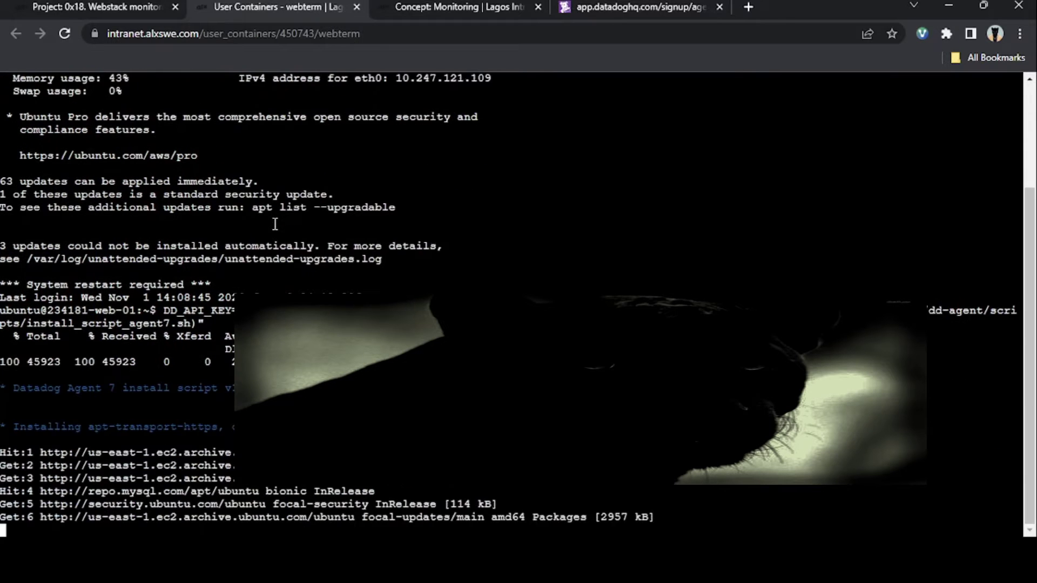
Step: Review task 0's requirements in the project and read the Datadog Agent Setup page down to its agent status notice
{"action": "left_click", "coordinate": [103, 6]}
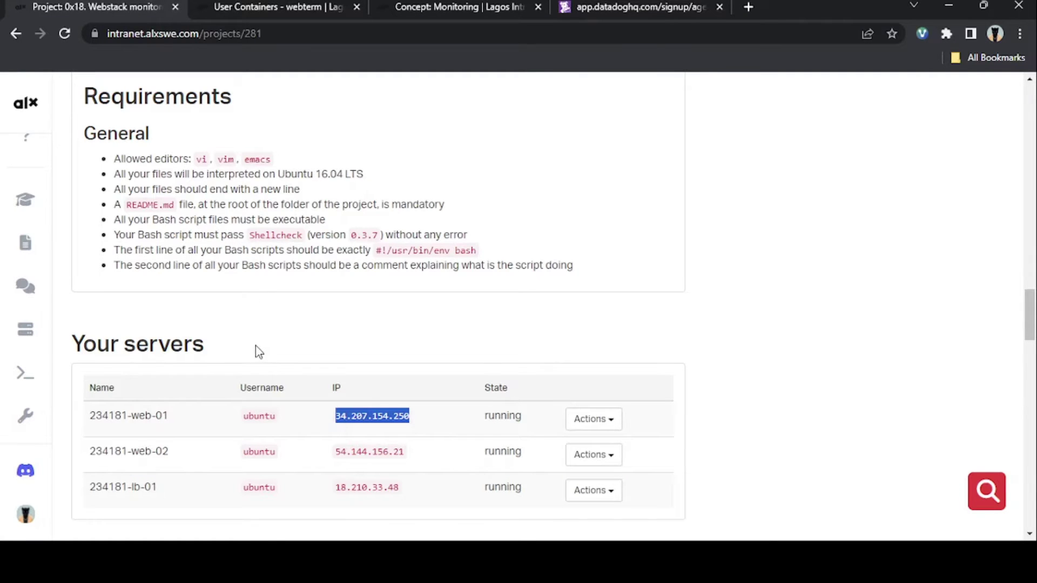
{"action": "scroll", "coordinate": [377, 338], "scroll_direction": "down", "scroll_amount": 10}
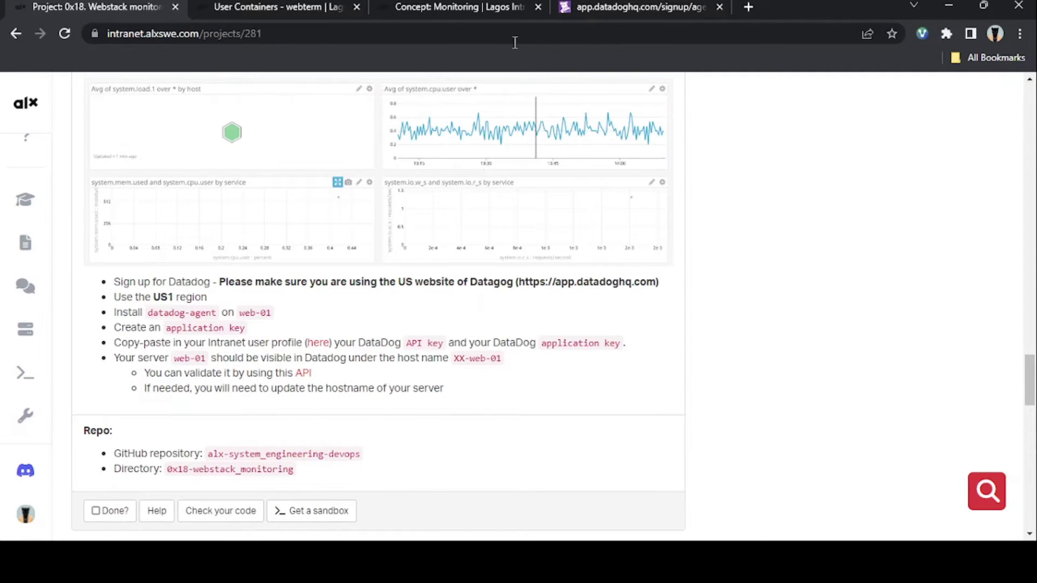
{"action": "left_click", "coordinate": [613, 11]}
{"action": "scroll", "coordinate": [530, 312], "scroll_direction": "down", "scroll_amount": 3}
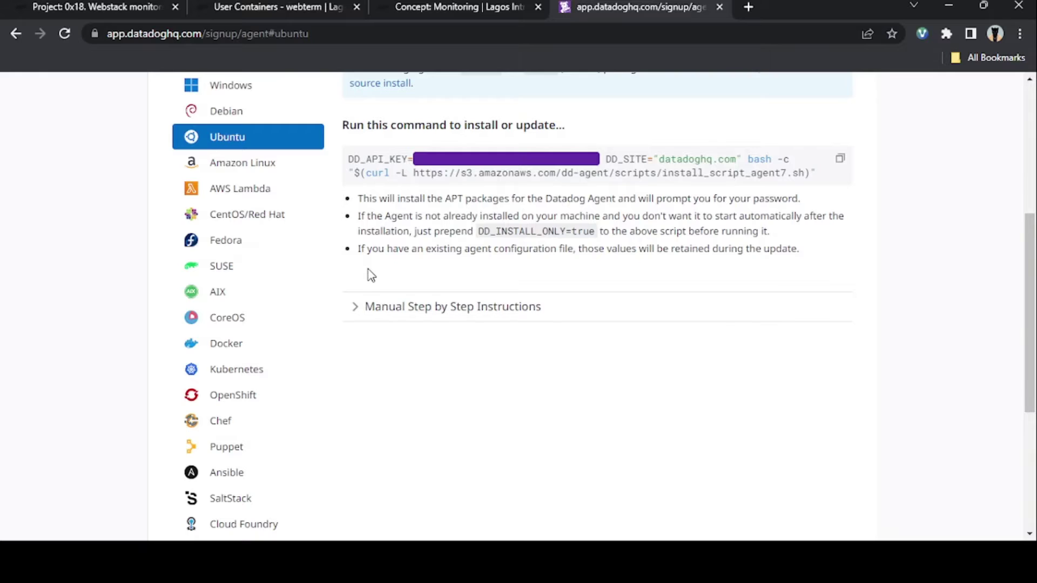
{"action": "scroll", "coordinate": [372, 275], "scroll_direction": "down", "scroll_amount": 4}
{"action": "scroll", "coordinate": [372, 275], "scroll_direction": "down", "scroll_amount": 1}
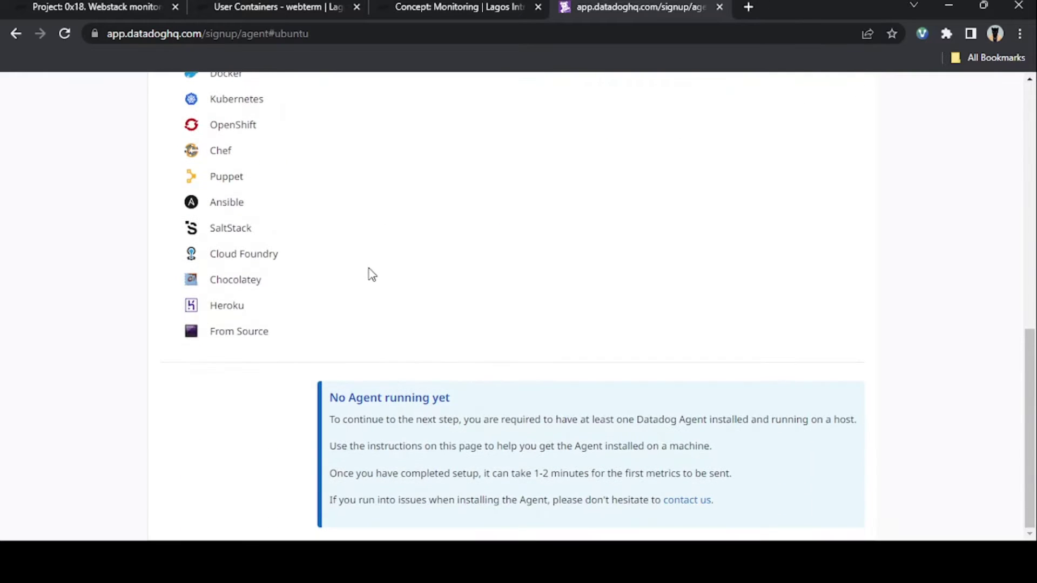
Step: Check the agent installation's progress in the web-01 terminal and the agent status at the start of the Datadog setup page
{"action": "left_click", "coordinate": [296, 6]}
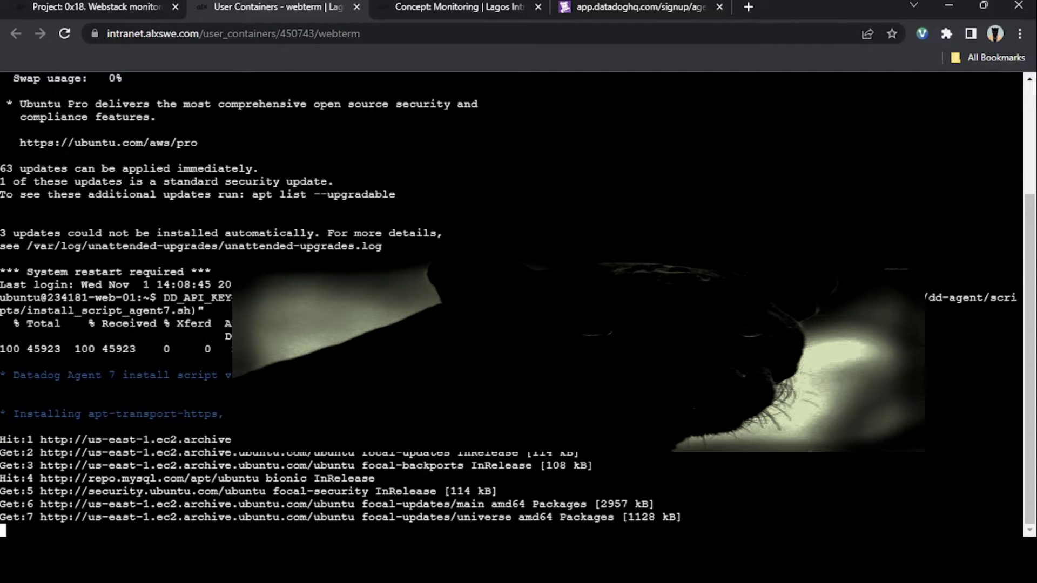
{"action": "key", "text": "alt+Tab"}
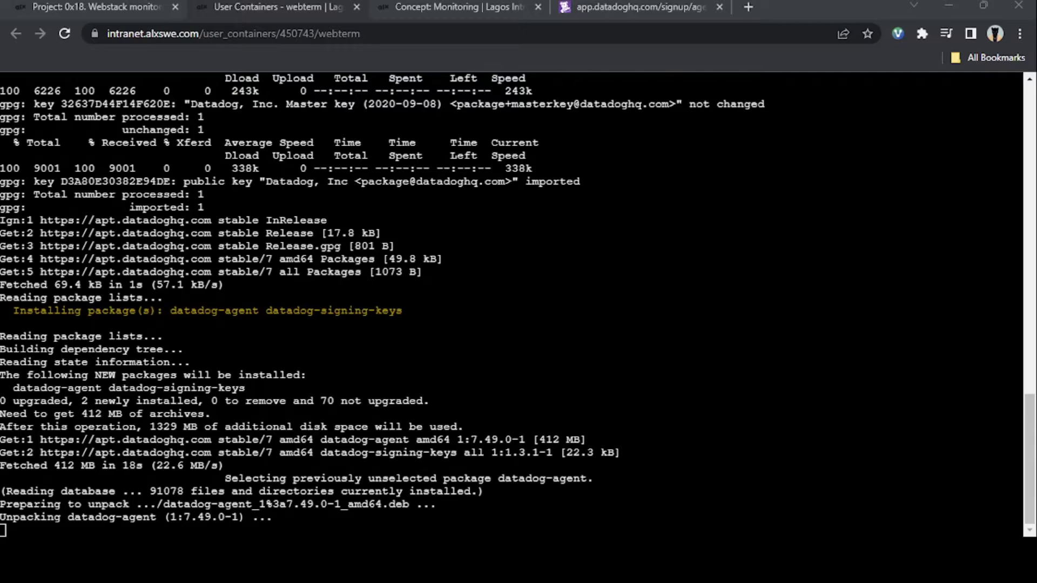
{"action": "key", "text": "alt+Tab"}
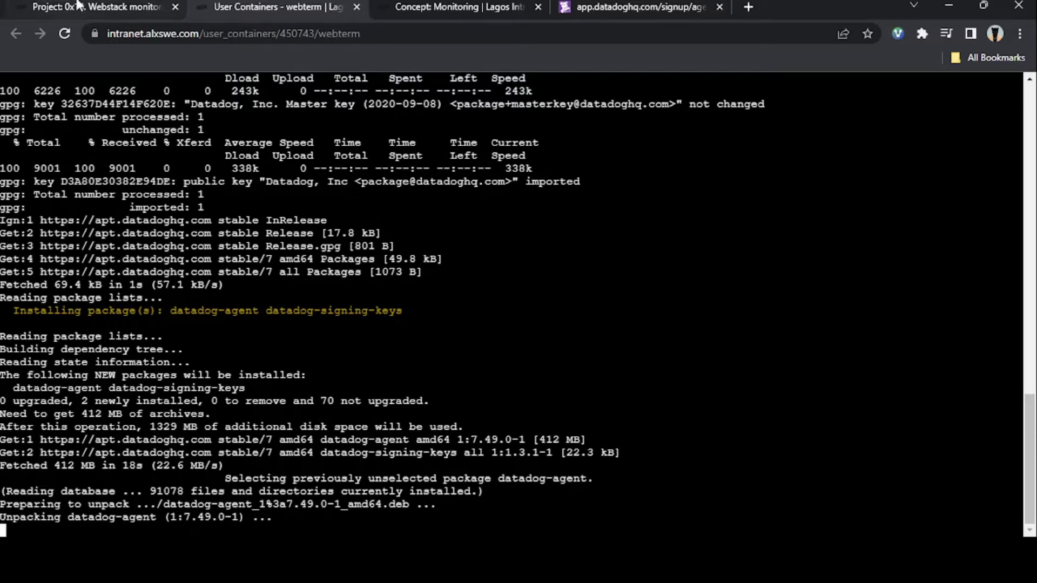
{"action": "left_click", "coordinate": [588, 8]}
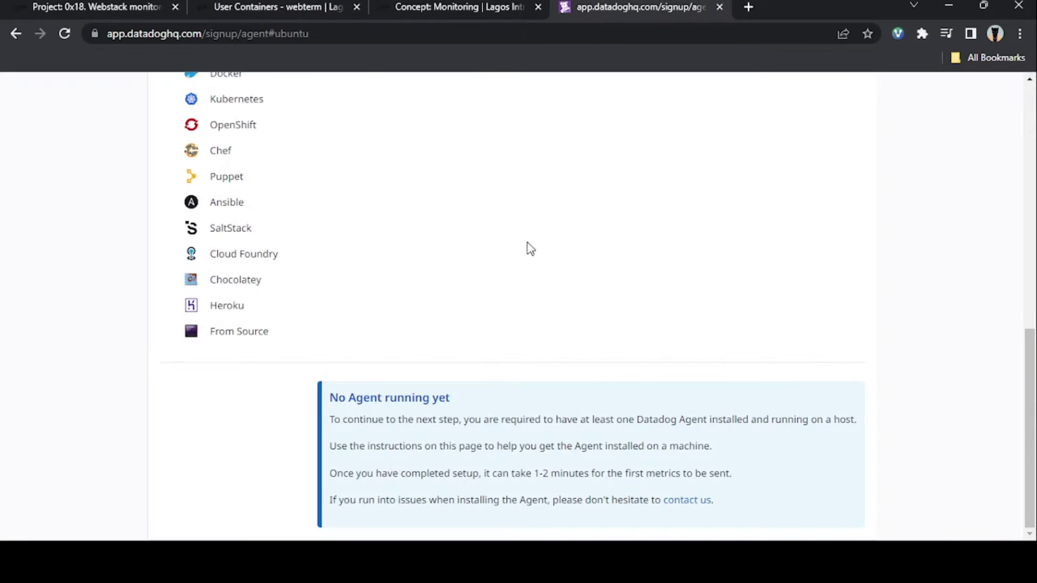
{"action": "scroll", "coordinate": [543, 409], "scroll_direction": "up", "scroll_amount": 10}
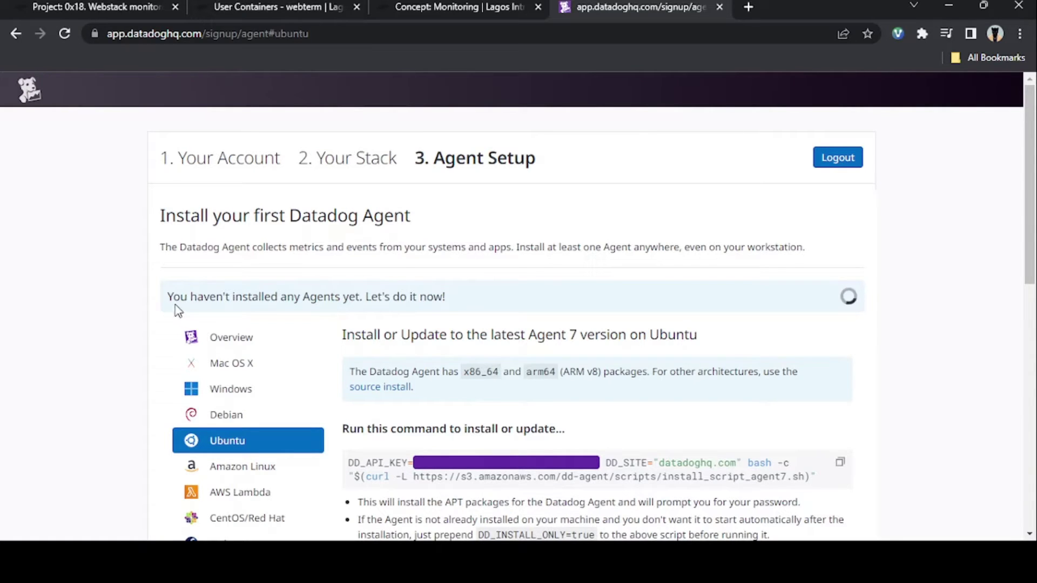
Step: Read the agent notice above the Ubuntu instructions on Datadog's setup page and check the datadog-agent package installation in the web-01 terminal
{"action": "left_click_drag", "start_coordinate": [168, 297], "coordinate": [453, 306]}
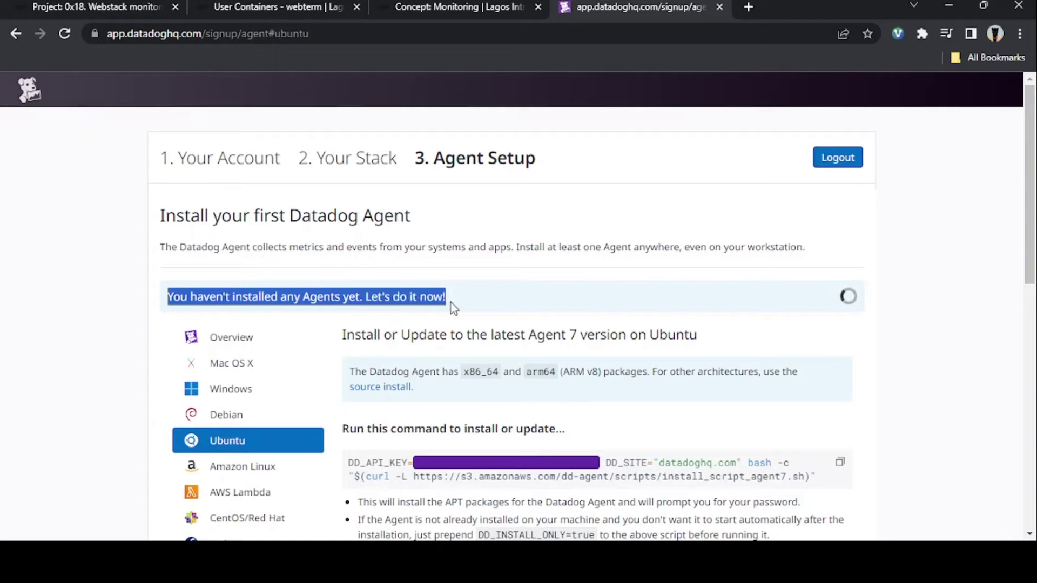
{"action": "scroll", "coordinate": [413, 357], "scroll_direction": "down", "scroll_amount": 1}
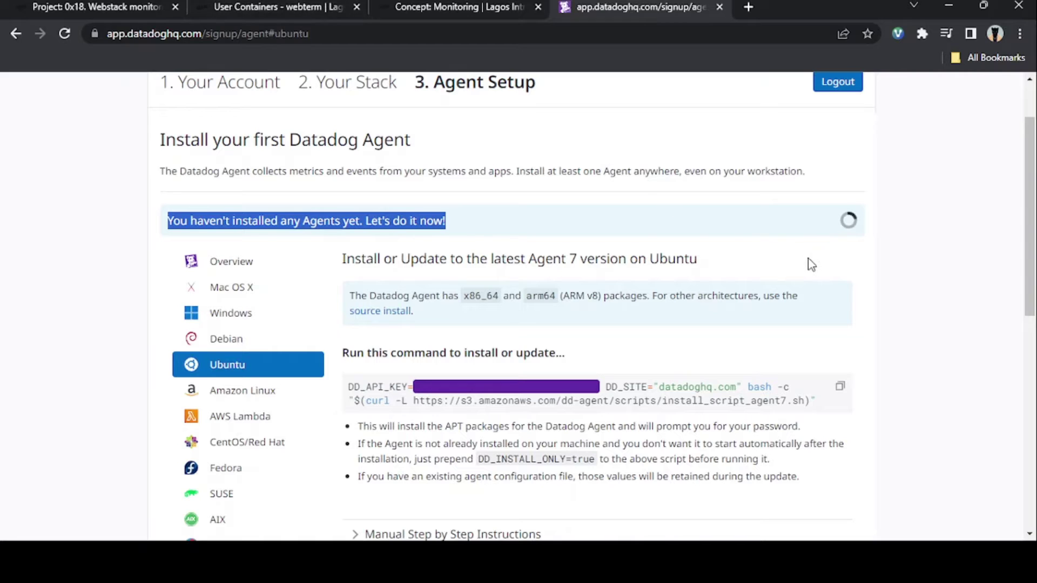
{"action": "left_click", "coordinate": [301, 10]}
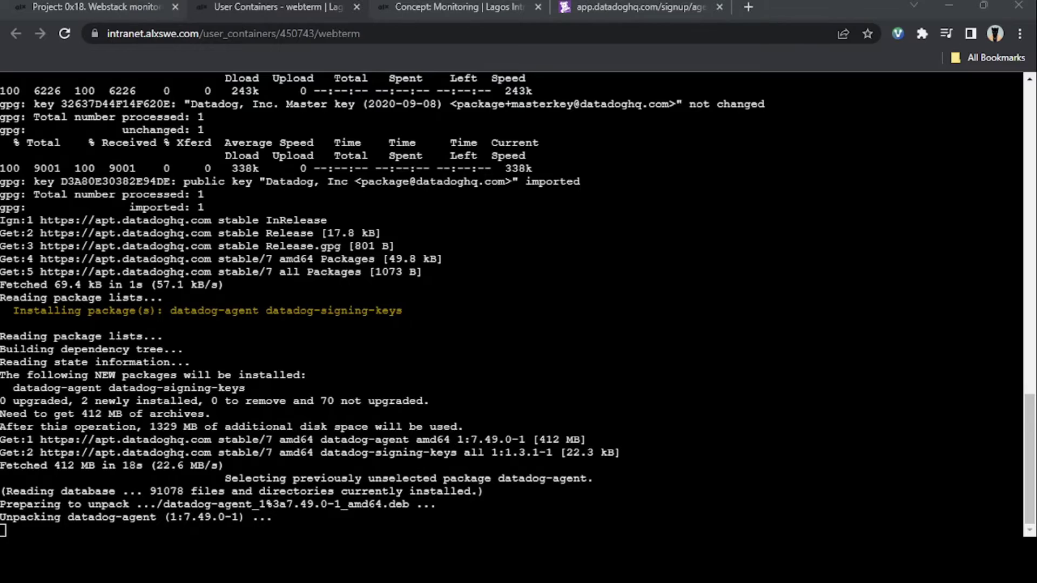
{"action": "left_click", "coordinate": [820, 253]}
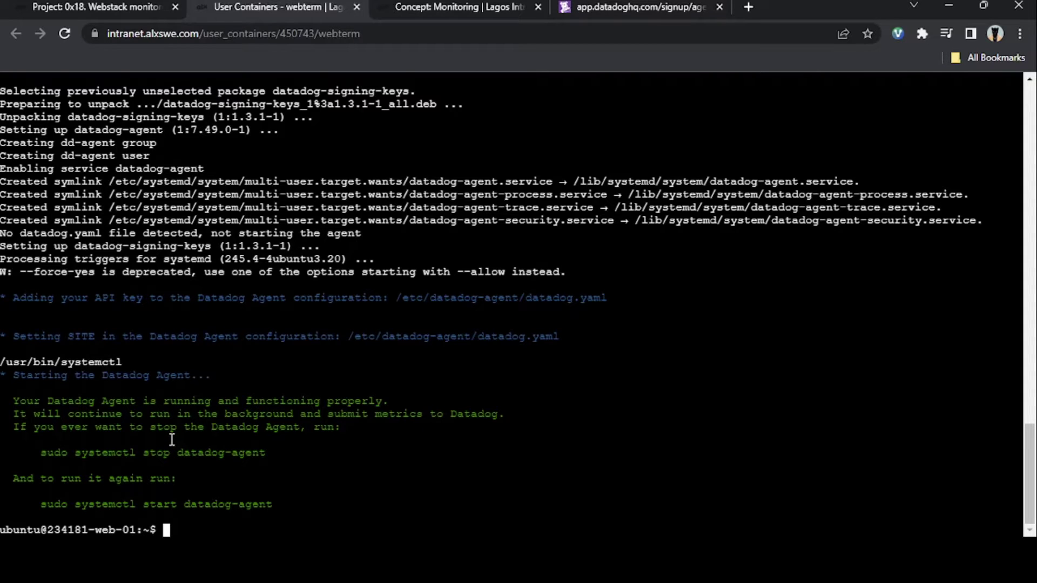
Step: Run sudo systemctl start datadog-agent on web-01, copied from the installer output, and list the home directory's files
{"action": "key", "text": "Return"}
{"action": "key", "text": "Return"}
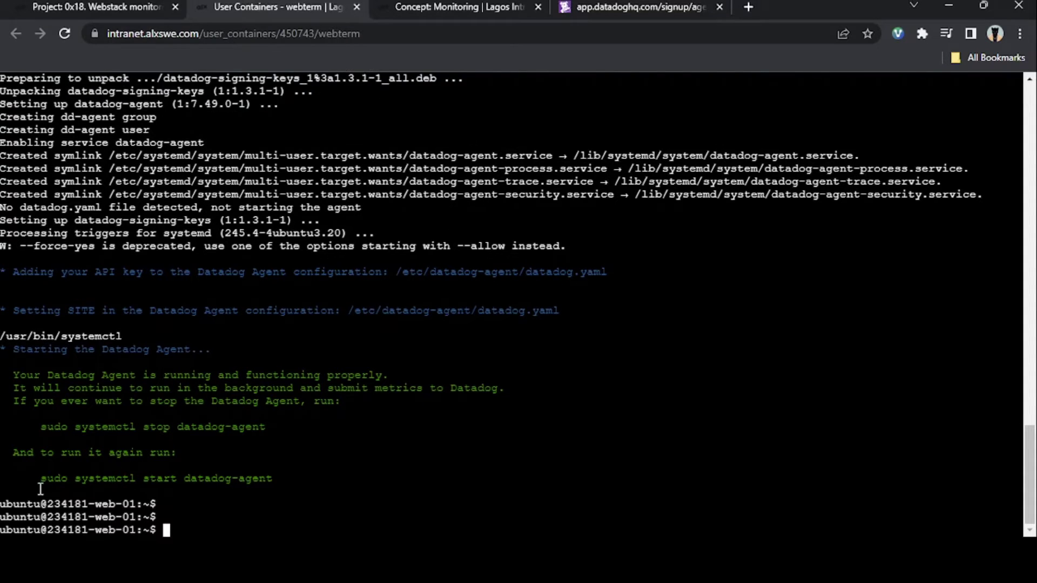
{"action": "left_click_drag", "start_coordinate": [43, 481], "coordinate": [276, 477]}
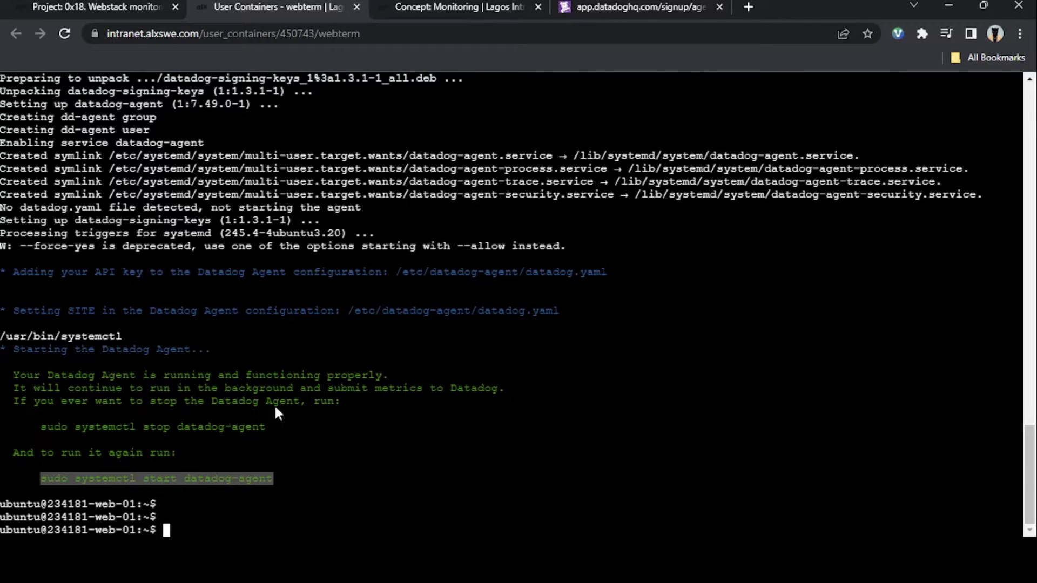
{"action": "left_click", "coordinate": [217, 494]}
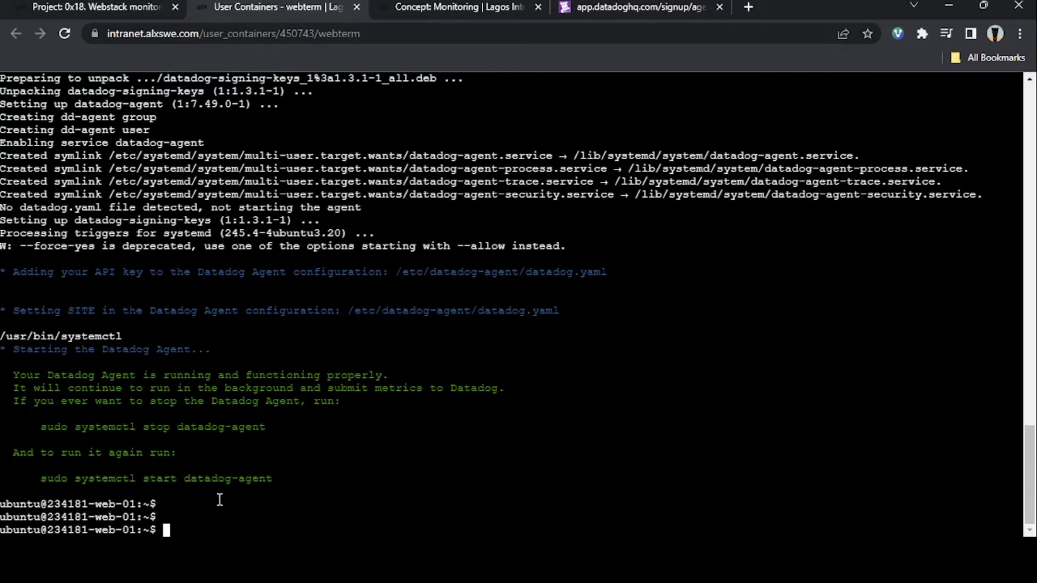
{"action": "key", "text": "ctrl+v"}
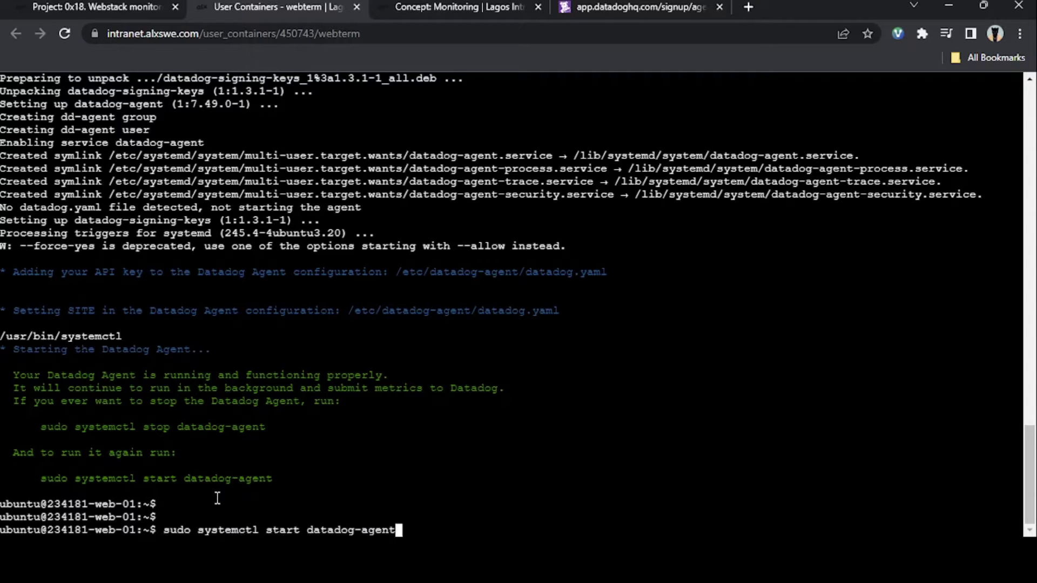
{"action": "key", "text": "Return"}
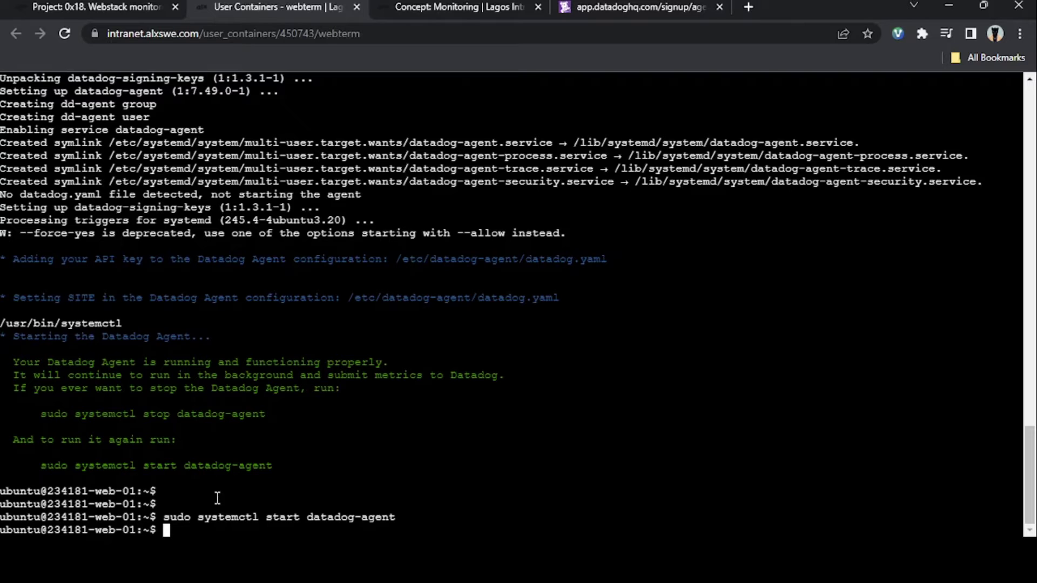
{"action": "type", "text": "ls"}
{"action": "key", "text": "Return"}
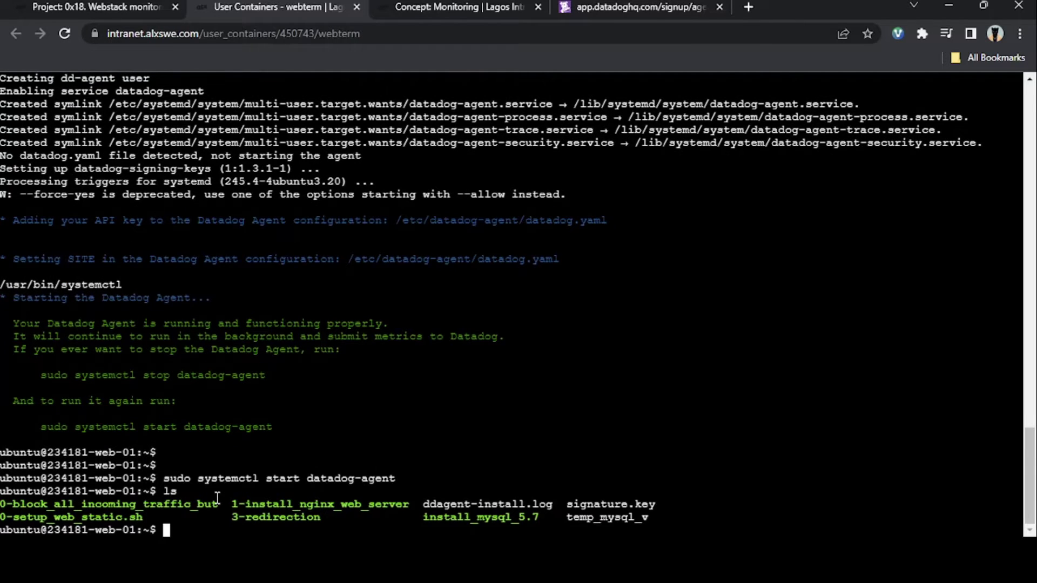
Step: Examine the Datadog Agent Setup page, including its upper and lower status notices, for whether the agent is reporting
{"action": "left_click", "coordinate": [626, 5]}
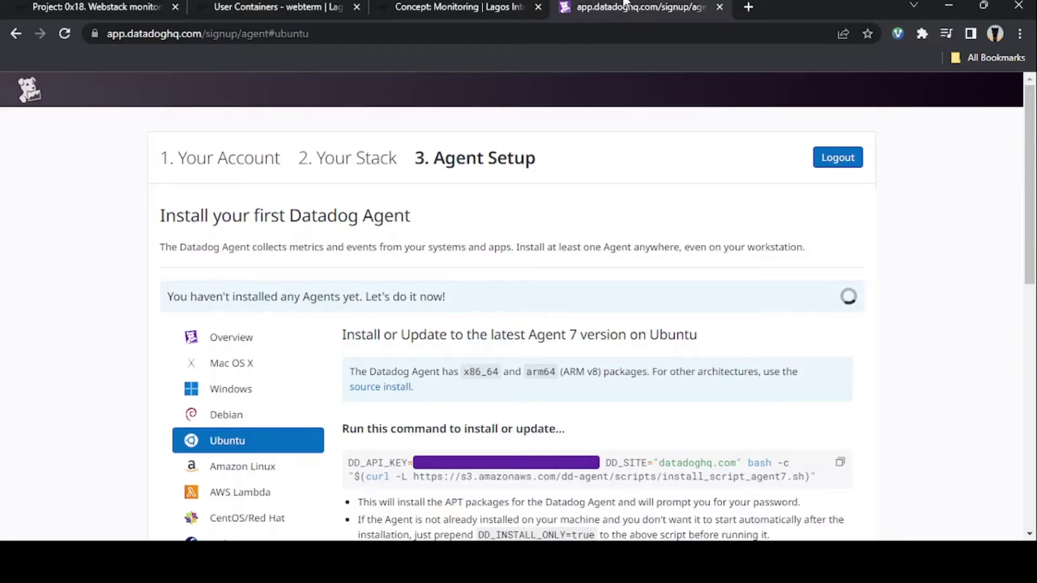
{"action": "scroll", "coordinate": [551, 338], "scroll_direction": "down", "scroll_amount": 1}
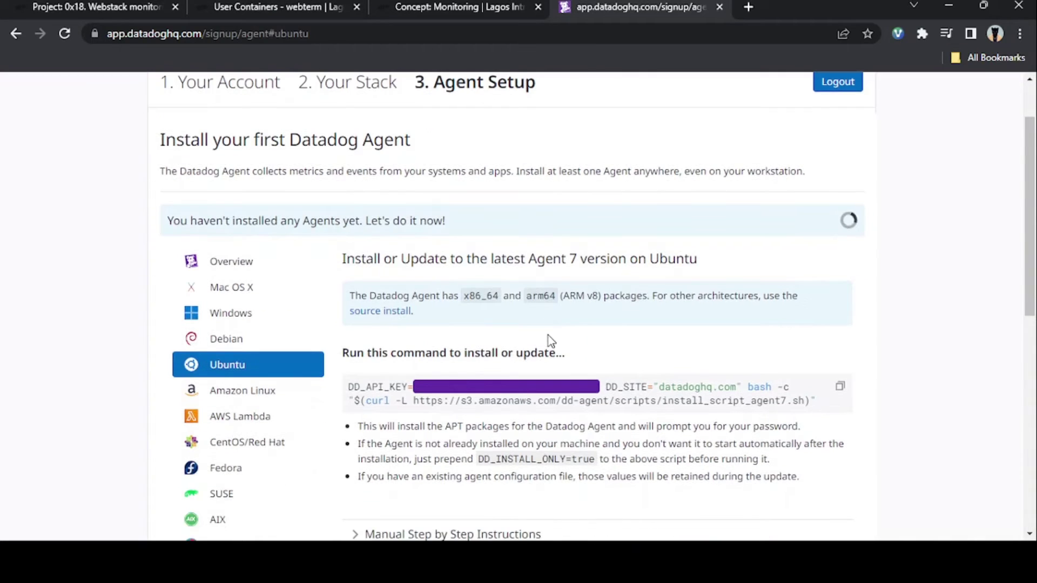
{"action": "scroll", "coordinate": [549, 335], "scroll_direction": "down", "scroll_amount": 1}
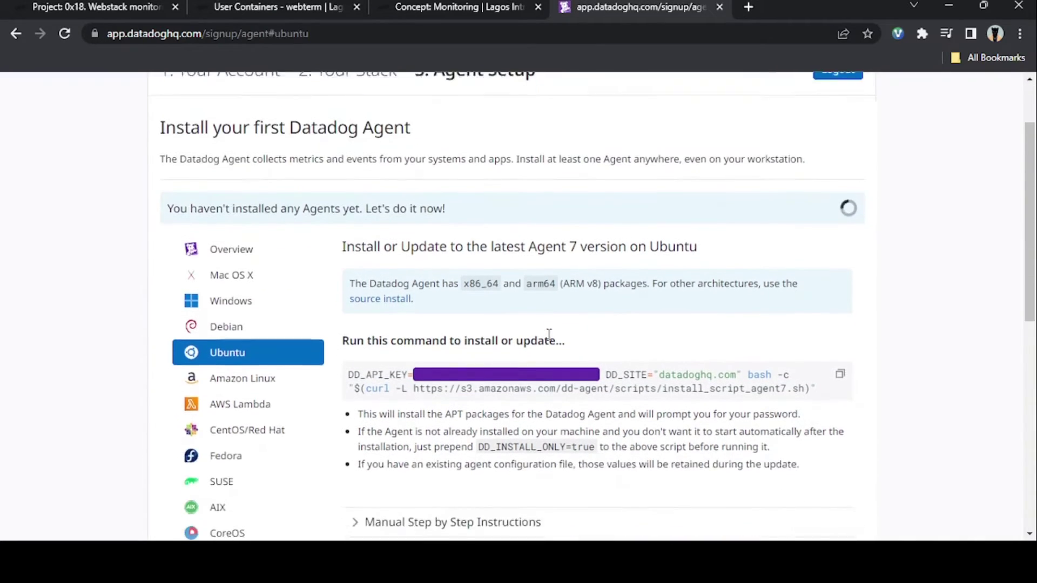
{"action": "scroll", "coordinate": [549, 336], "scroll_direction": "down", "scroll_amount": 2}
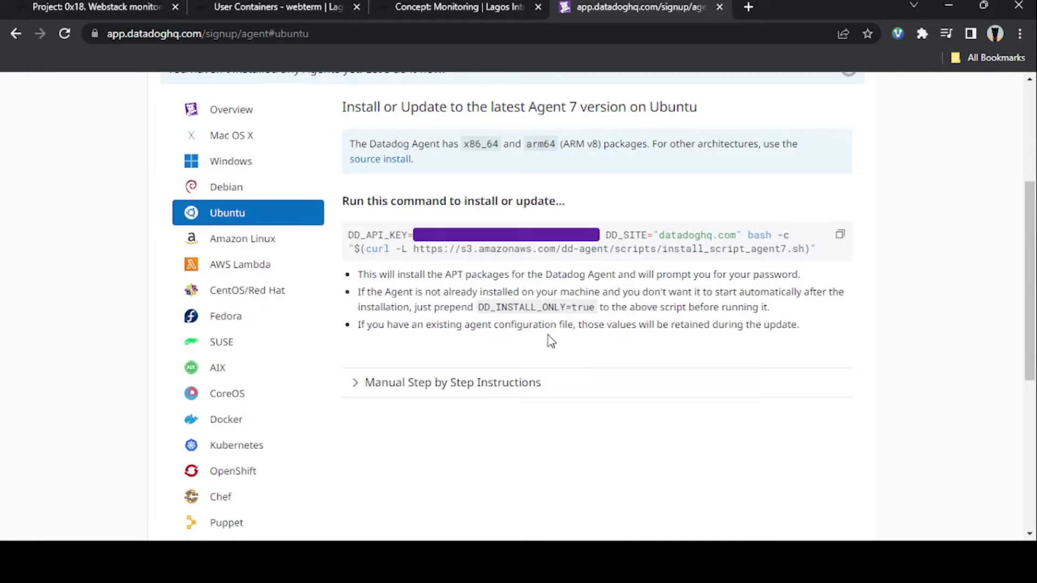
{"action": "scroll", "coordinate": [550, 341], "scroll_direction": "down", "scroll_amount": 5}
{"action": "scroll", "coordinate": [550, 341], "scroll_direction": "up", "scroll_amount": 8}
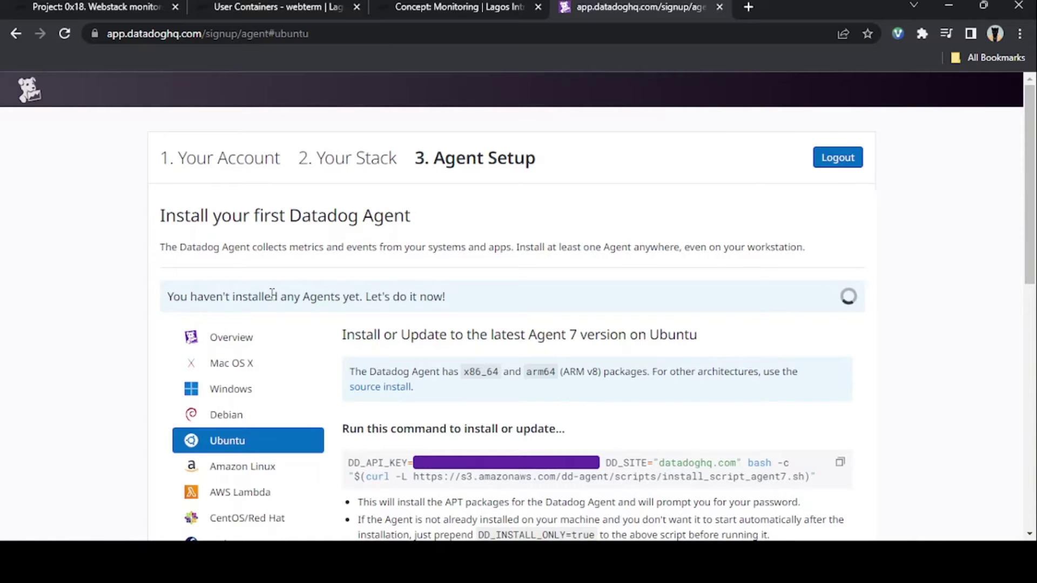
{"action": "scroll", "coordinate": [336, 302], "scroll_direction": "down", "scroll_amount": 6}
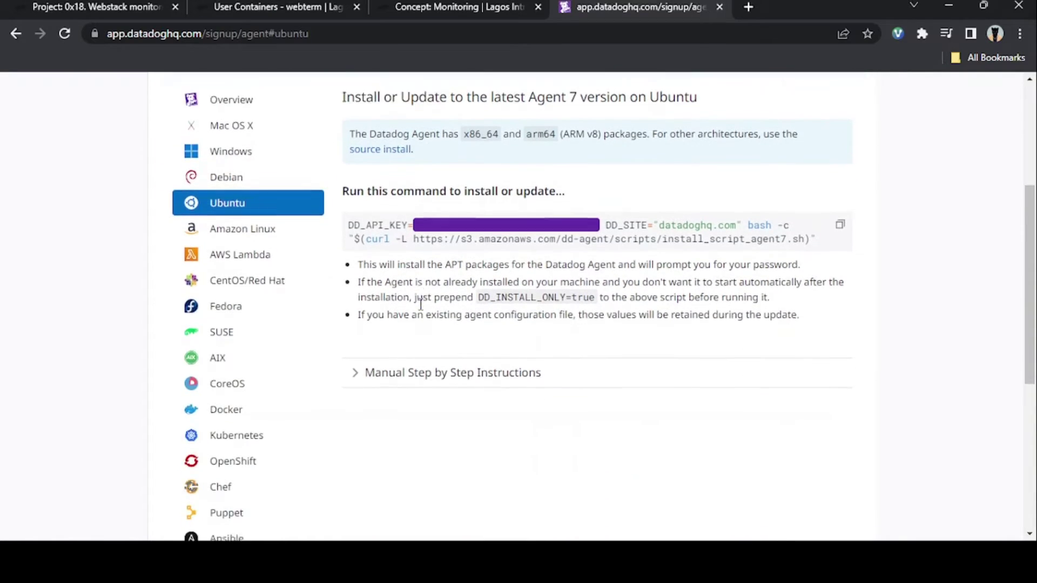
{"action": "scroll", "coordinate": [423, 313], "scroll_direction": "down", "scroll_amount": 5}
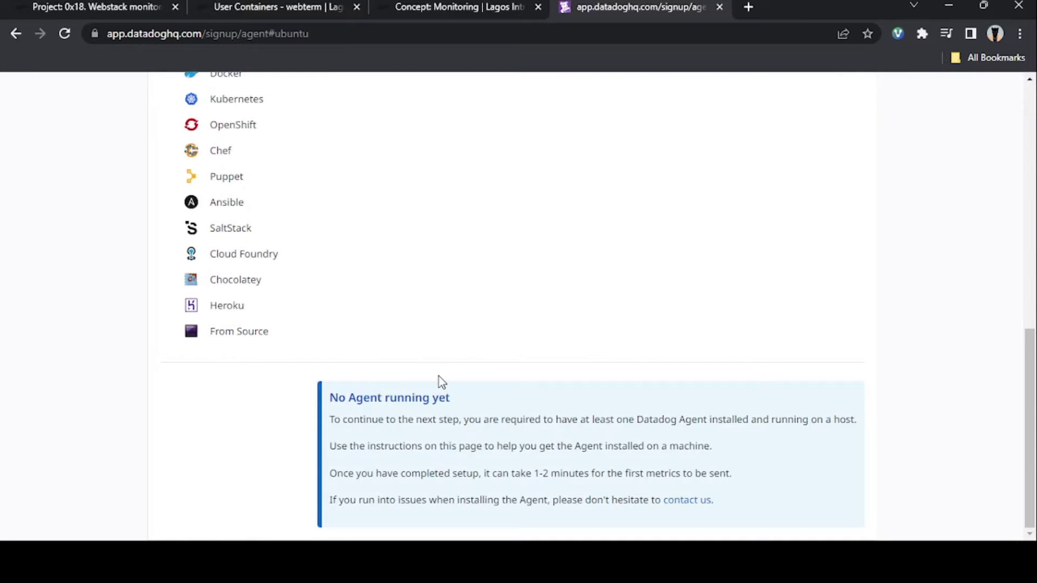
{"action": "scroll", "coordinate": [438, 377], "scroll_direction": "up", "scroll_amount": 10}
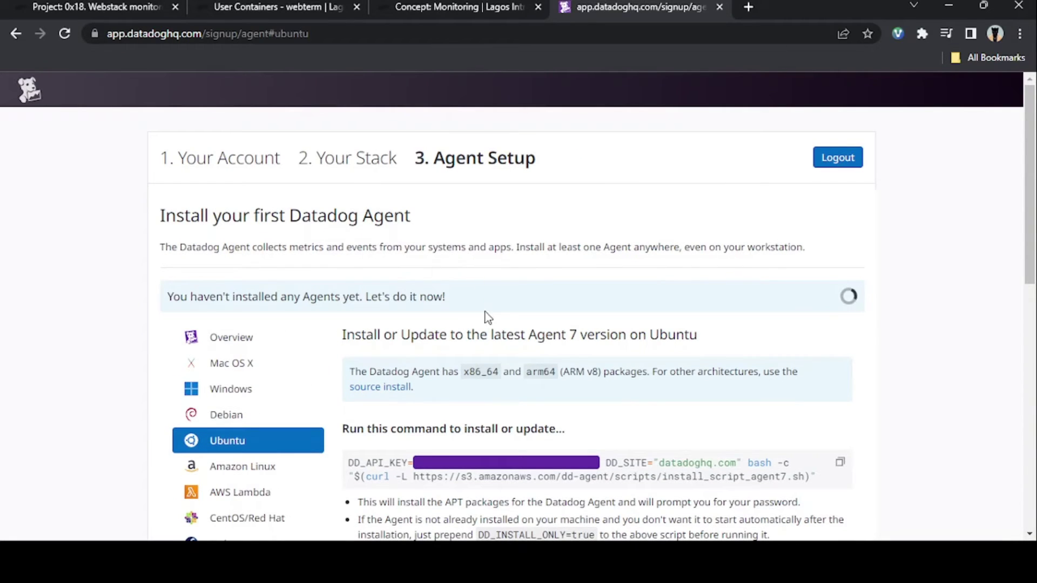
{"action": "scroll", "coordinate": [457, 359], "scroll_direction": "down", "scroll_amount": 3}
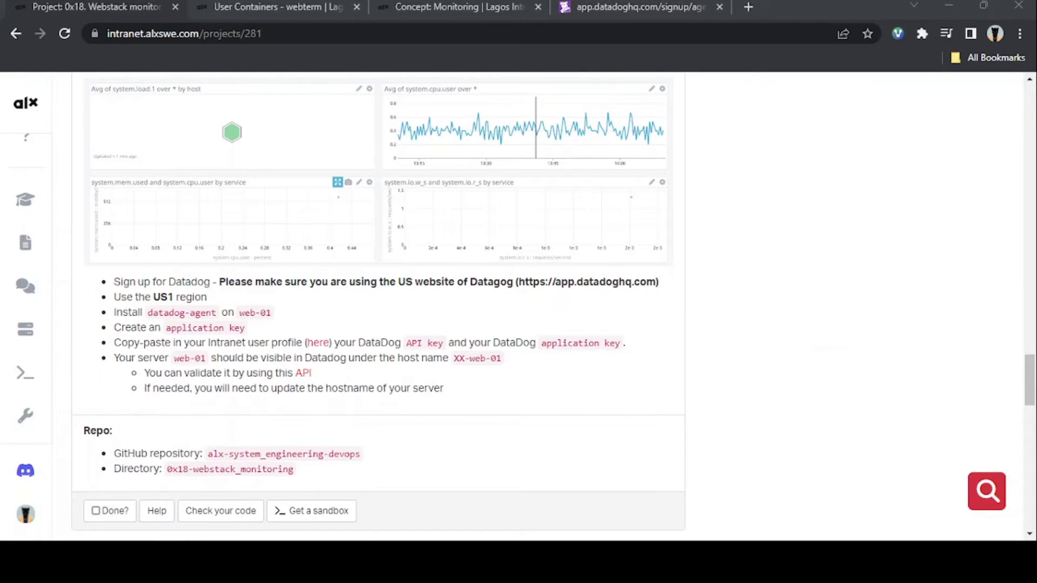
Step: Recheck the agent status on the Datadog Agent Setup page and finish the agent setup
{"action": "key", "text": "alt+Tab"}
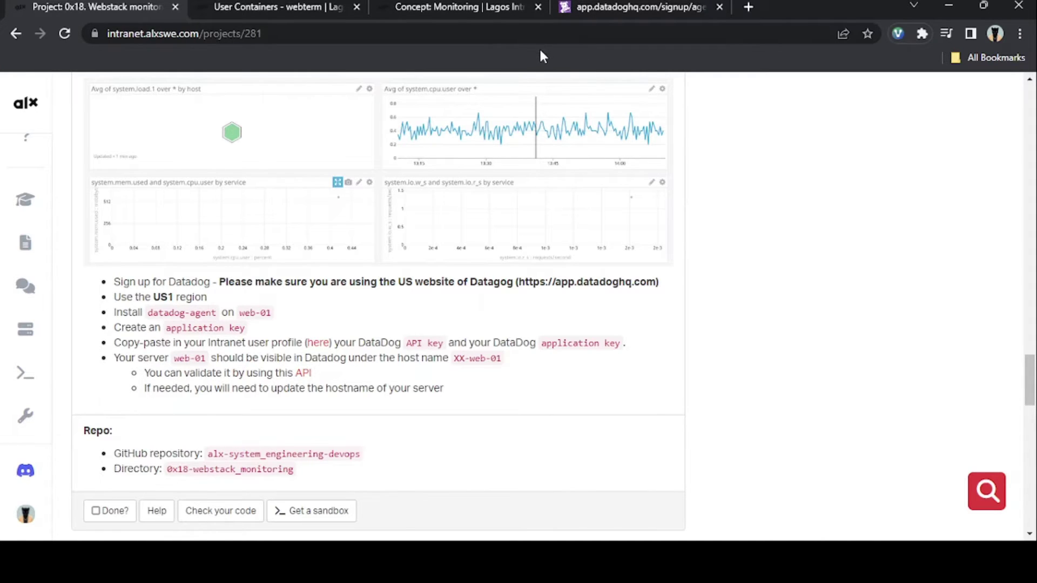
{"action": "left_click", "coordinate": [604, 9]}
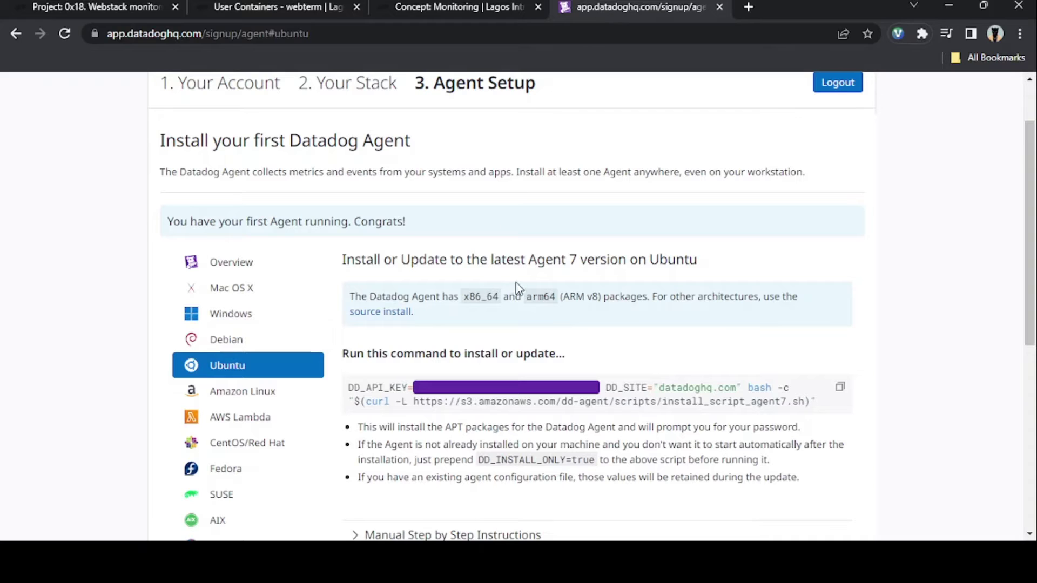
{"action": "scroll", "coordinate": [464, 292], "scroll_direction": "down", "scroll_amount": 3}
{"action": "scroll", "coordinate": [431, 294], "scroll_direction": "up", "scroll_amount": 3}
{"action": "left_click_drag", "start_coordinate": [171, 224], "coordinate": [424, 234]}
{"action": "scroll", "coordinate": [423, 236], "scroll_direction": "down", "scroll_amount": 7}
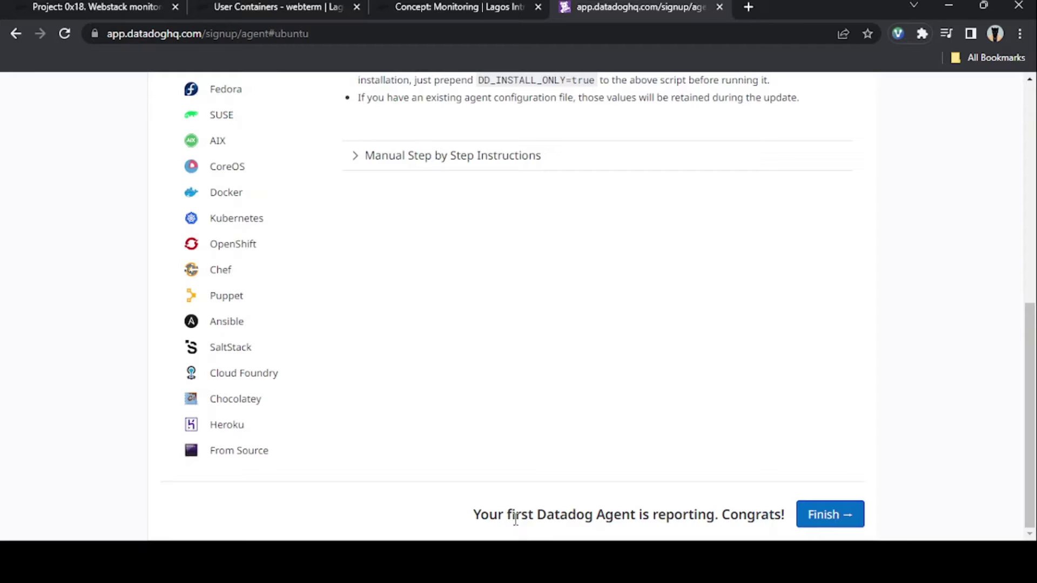
{"action": "left_click", "coordinate": [818, 526]}
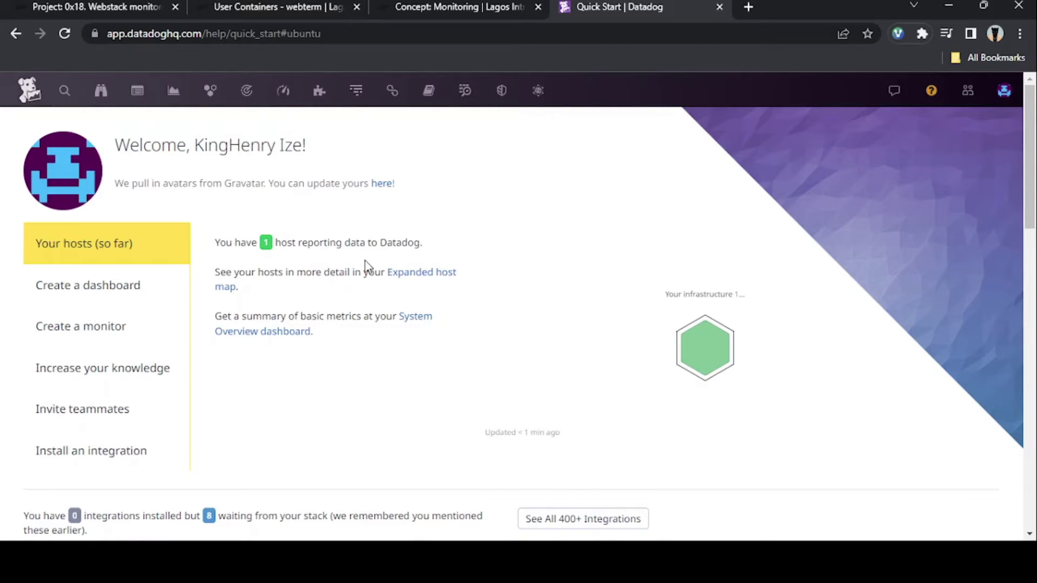
Step: Look over Datadog's Quick Start page and reread the application key requirement in task 0 of the project
{"action": "scroll", "coordinate": [365, 266], "scroll_direction": "down", "scroll_amount": 8}
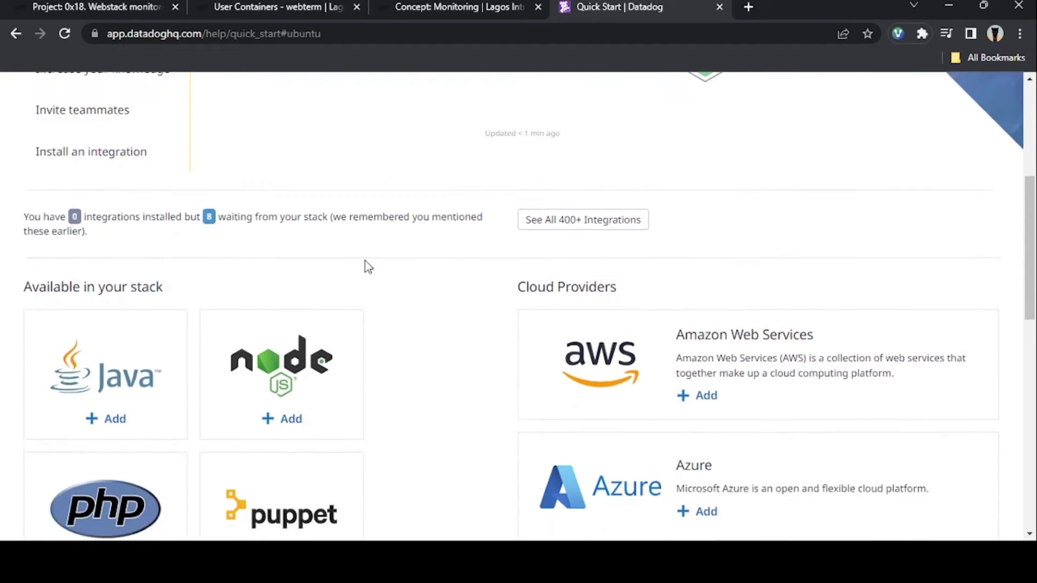
{"action": "scroll", "coordinate": [367, 266], "scroll_direction": "down", "scroll_amount": 5}
{"action": "scroll", "coordinate": [367, 267], "scroll_direction": "up", "scroll_amount": 15}
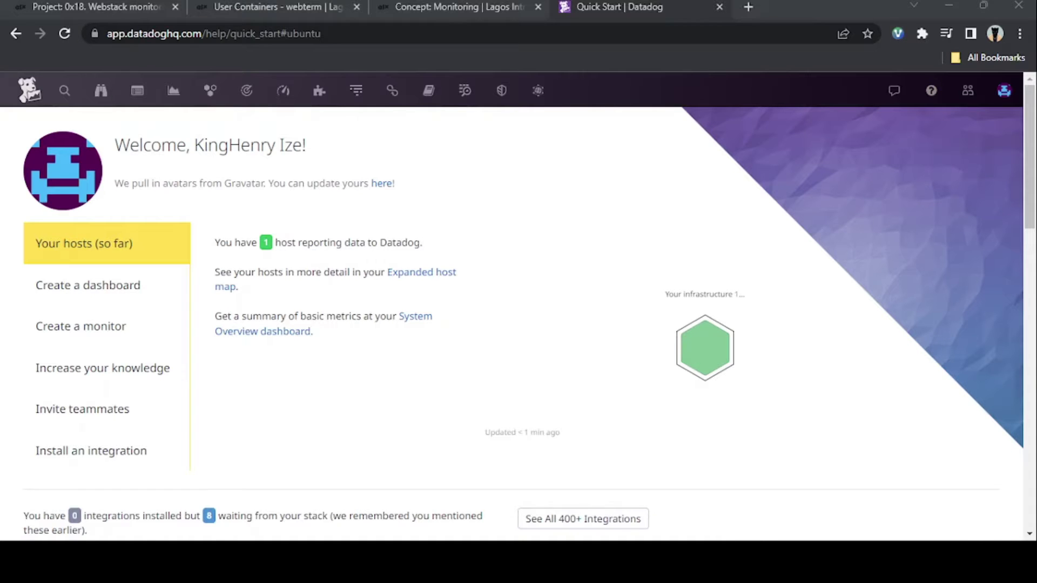
{"action": "left_click", "coordinate": [139, 7]}
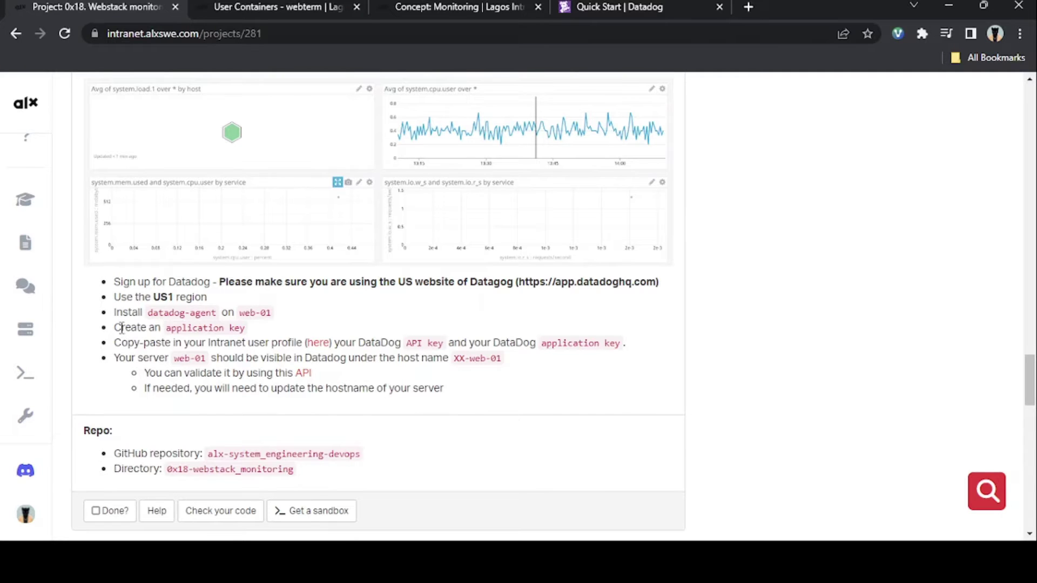
{"action": "left_click_drag", "start_coordinate": [123, 328], "coordinate": [224, 328]}
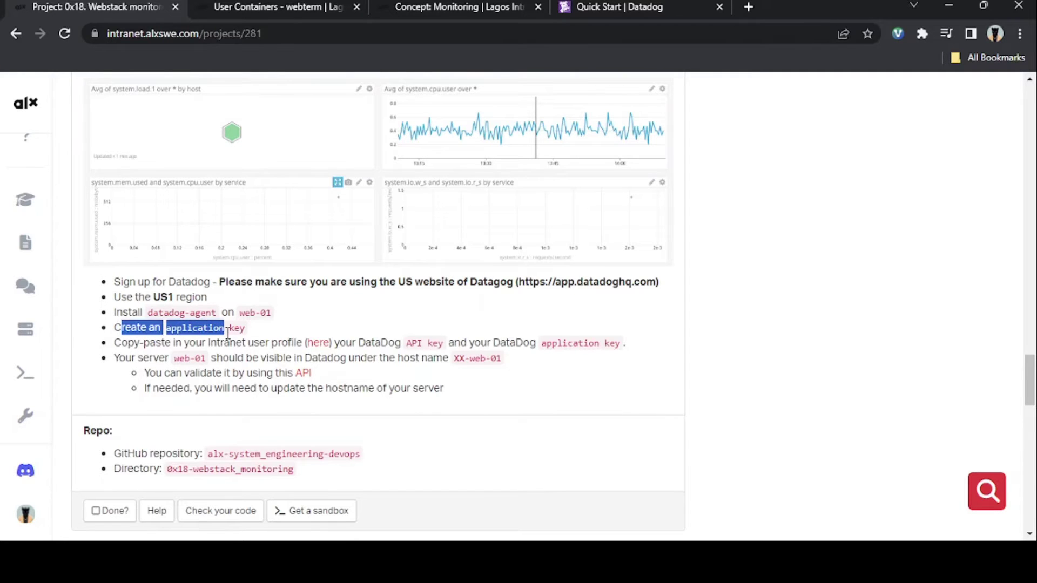
{"action": "left_click", "coordinate": [290, 13]}
{"action": "left_click", "coordinate": [439, 8]}
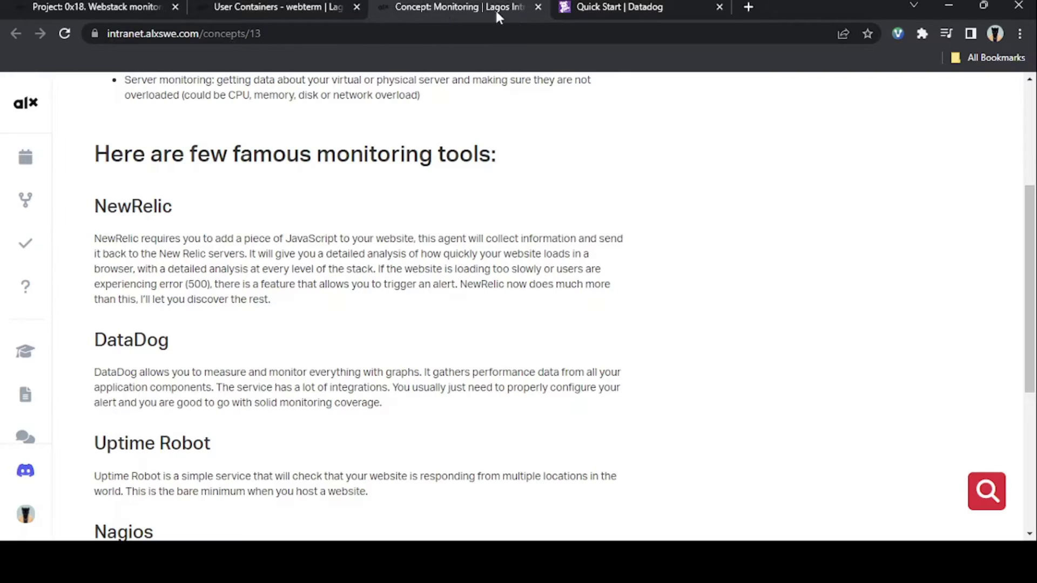
Step: Search Datadog's navigation for "appl" and open Application Keys under Personal Settings
{"action": "left_click", "coordinate": [599, 5]}
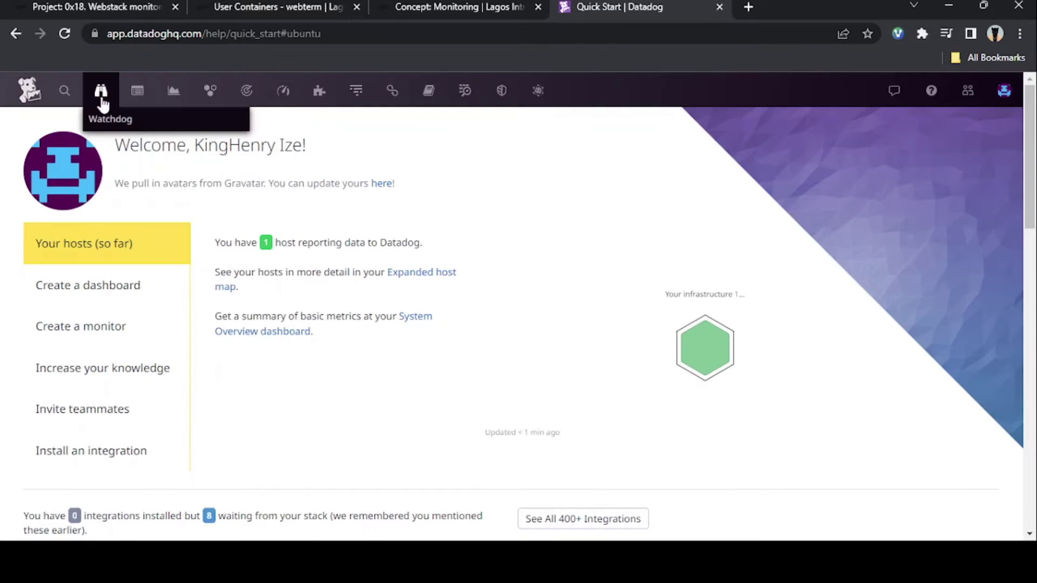
{"action": "left_click", "coordinate": [71, 100]}
{"action": "left_click", "coordinate": [70, 93]}
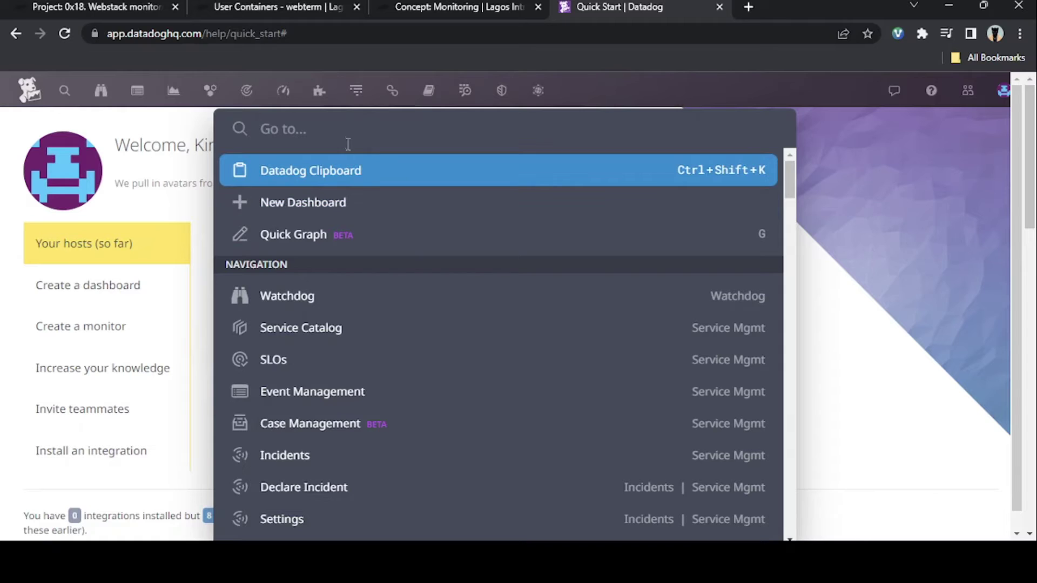
{"action": "type", "text": "apll"}
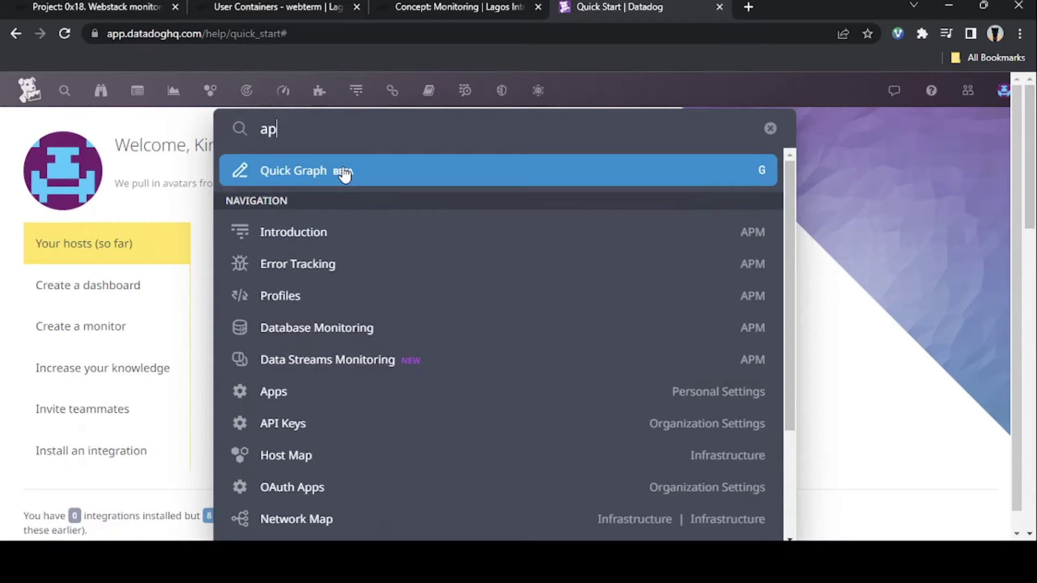
{"action": "key", "text": "BackSpace"}
{"action": "key", "text": "BackSpace"}
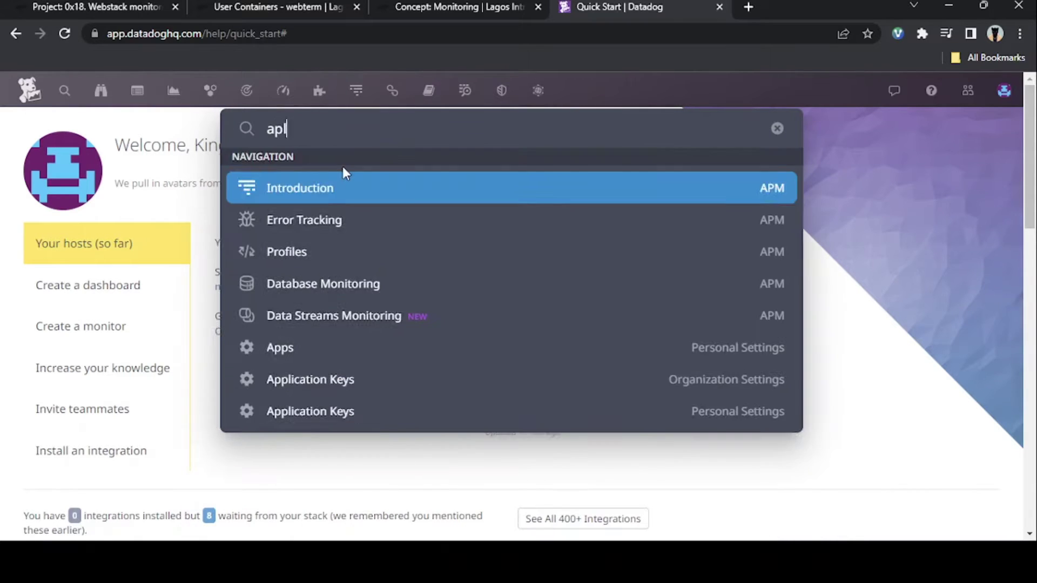
{"action": "type", "text": "pl"}
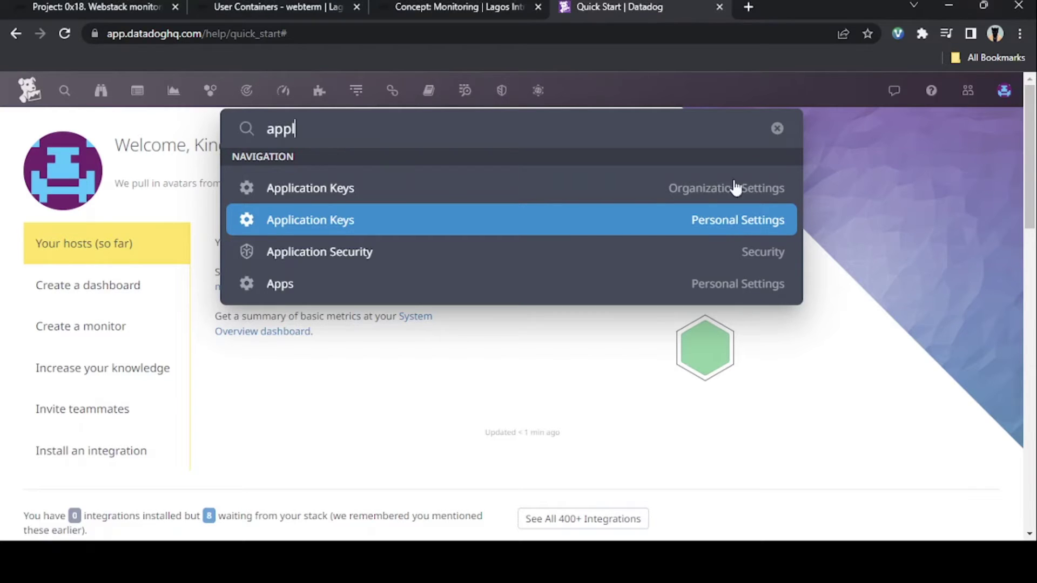
{"action": "left_click", "coordinate": [446, 231]}
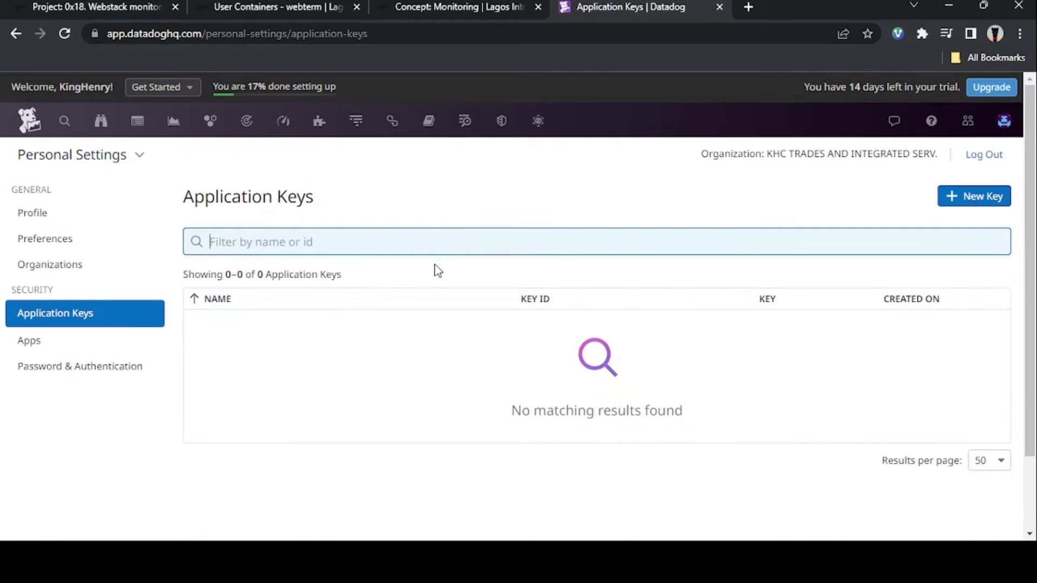
Step: Create a new Datadog application key named "Web-01 Monitoring Key"
{"action": "left_click", "coordinate": [982, 203]}
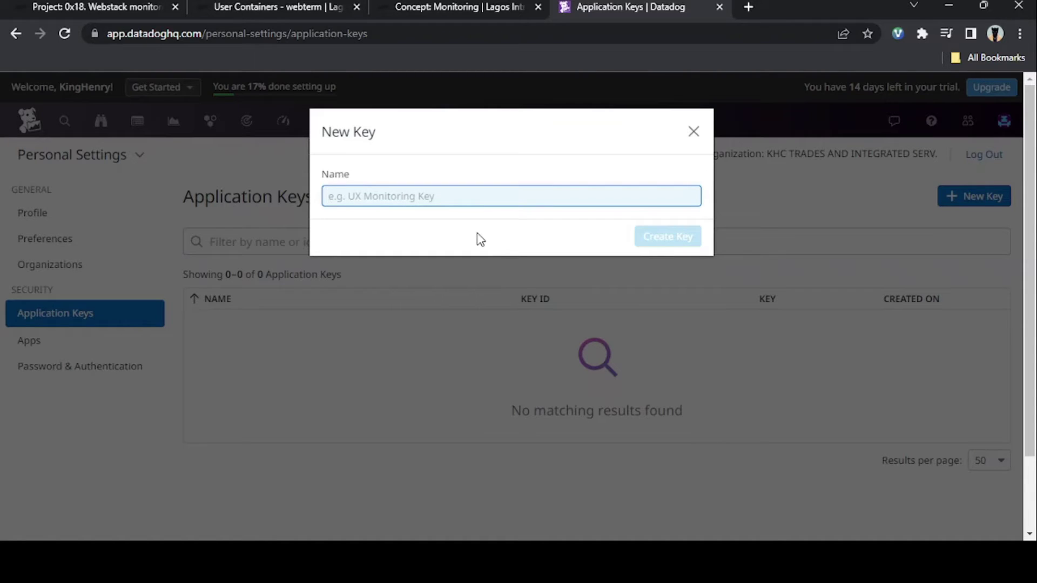
{"action": "type", "text": "Web-01 Monit"}
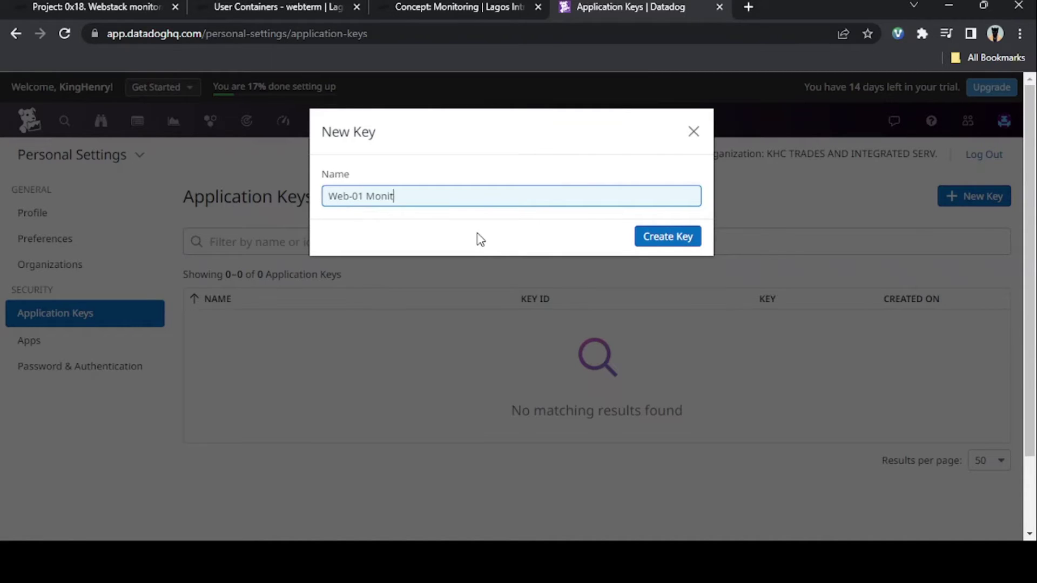
{"action": "type", "text": "oring Key"}
{"action": "left_click", "coordinate": [665, 241]}
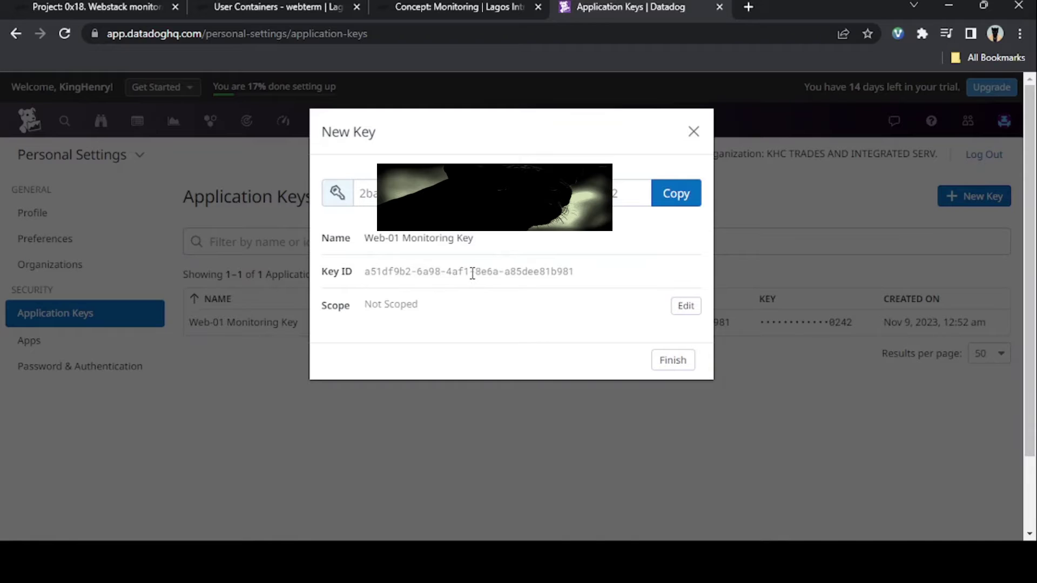
Step: Reread the key requirement in task 0 of the project and open the linked Intranet user profile separately
{"action": "left_click", "coordinate": [137, 8]}
{"action": "left_click", "coordinate": [265, 358]}
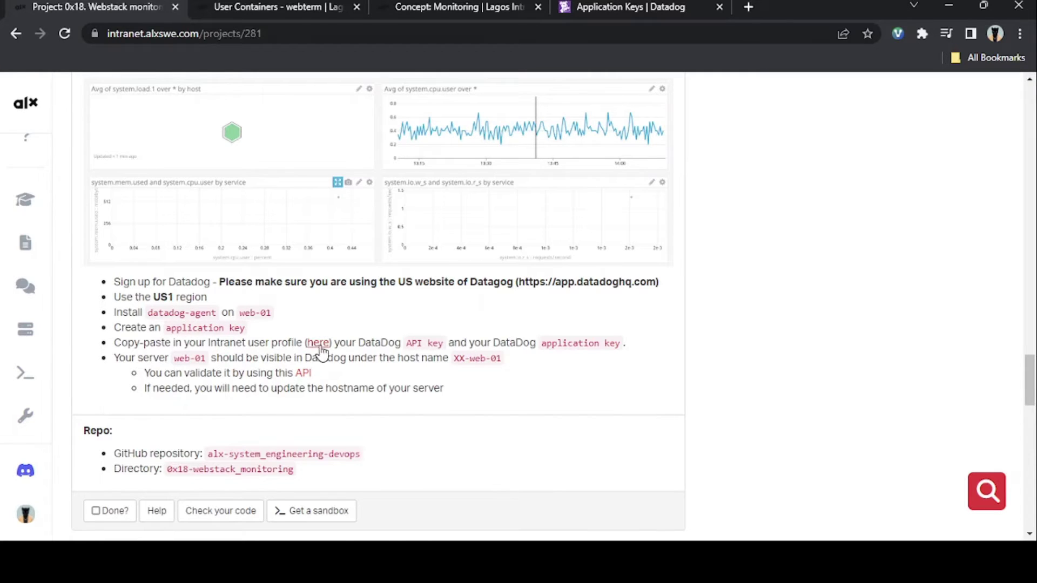
{"action": "left_click_drag", "start_coordinate": [410, 346], "coordinate": [440, 346]}
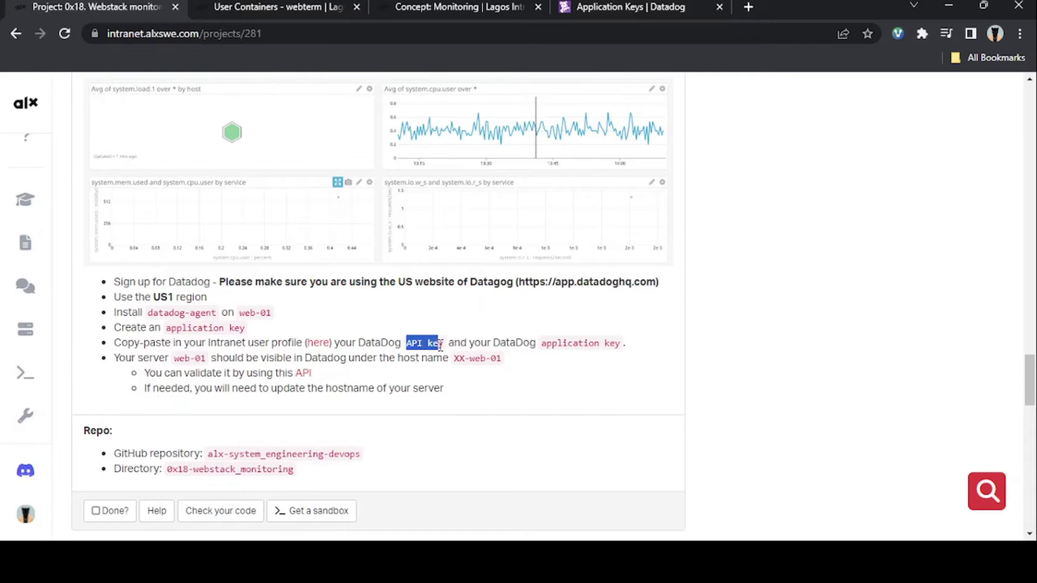
{"action": "middle_click", "coordinate": [319, 343]}
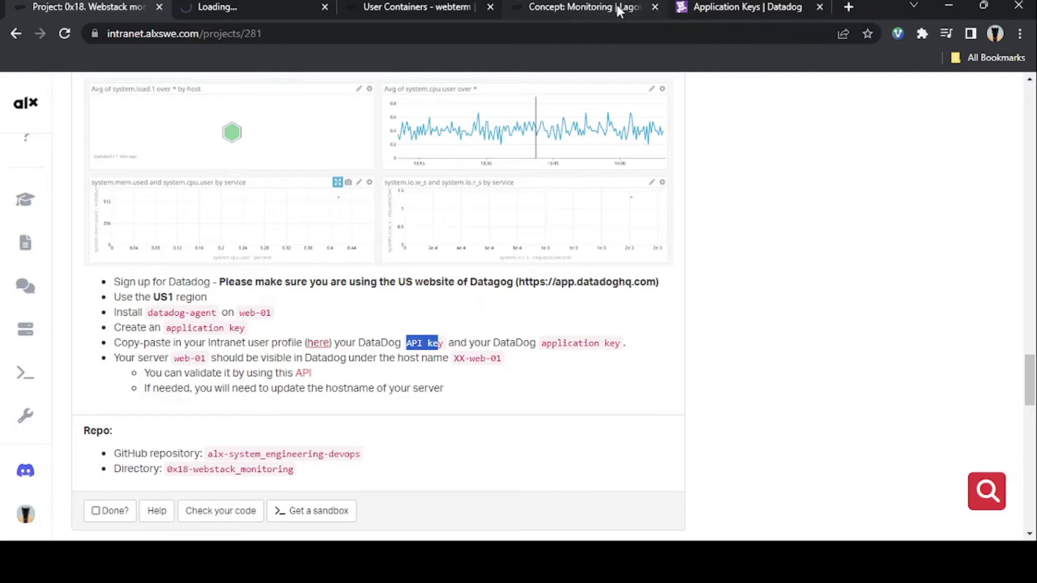
Step: Return to Datadog and copy the newly created application key
{"action": "left_click", "coordinate": [727, 8]}
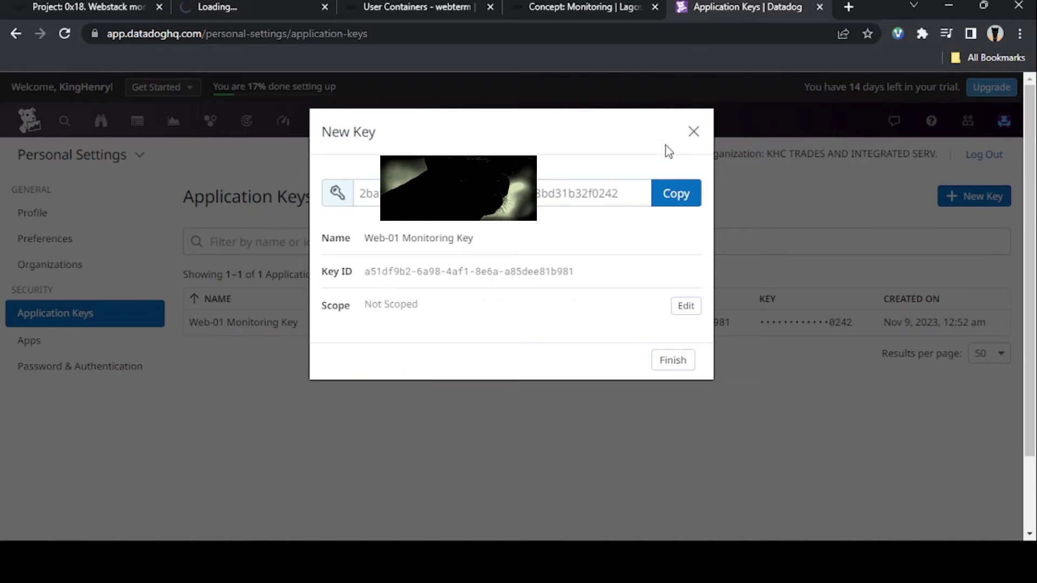
{"action": "left_click", "coordinate": [671, 200]}
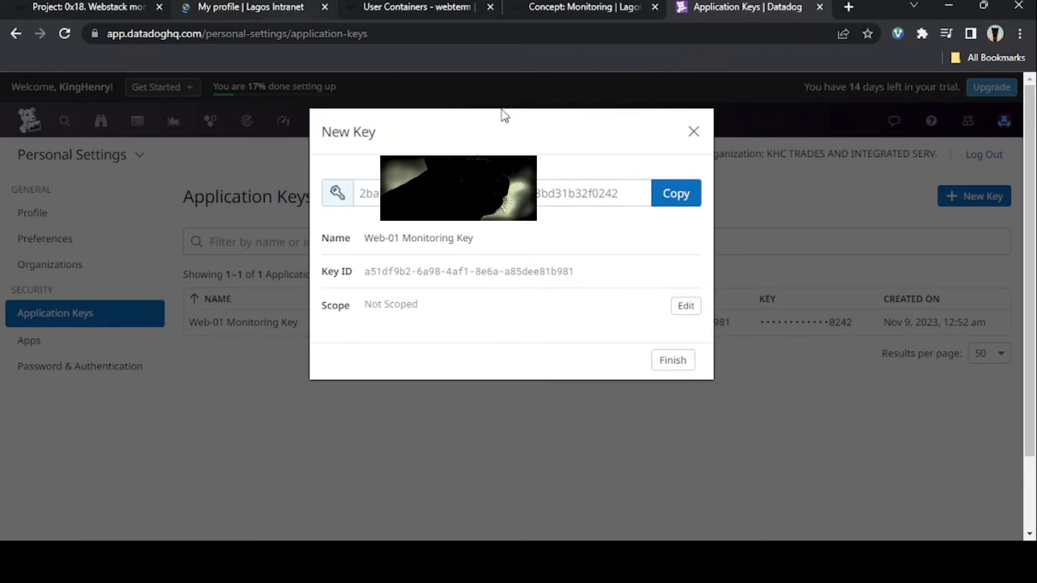
{"action": "left_click", "coordinate": [671, 196]}
Step: Paste the application key into the Datadog application key field under Technical information in the Intranet profile
{"action": "left_click", "coordinate": [250, 8]}
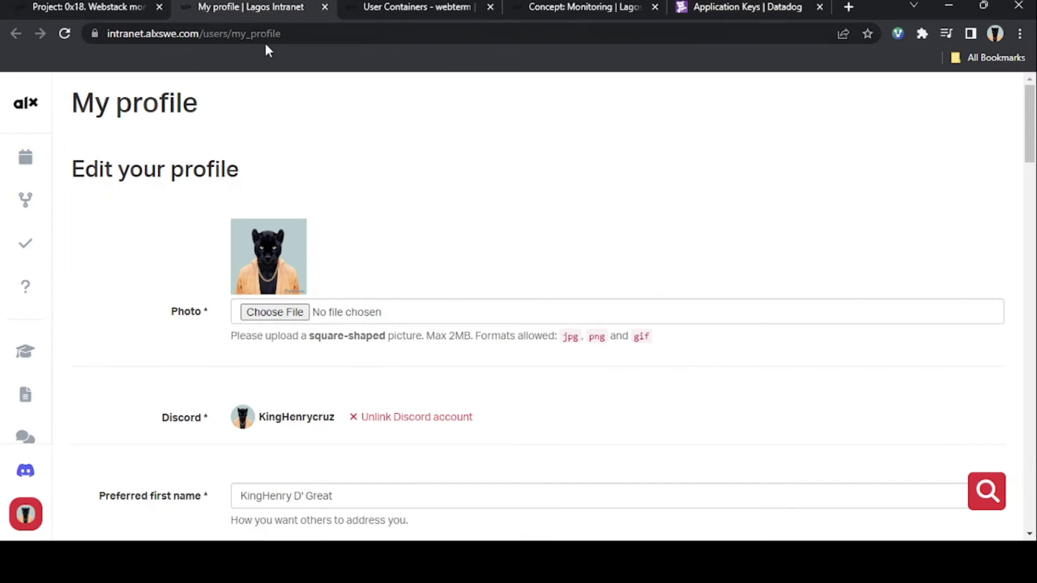
{"action": "scroll", "coordinate": [321, 286], "scroll_direction": "down", "scroll_amount": 15}
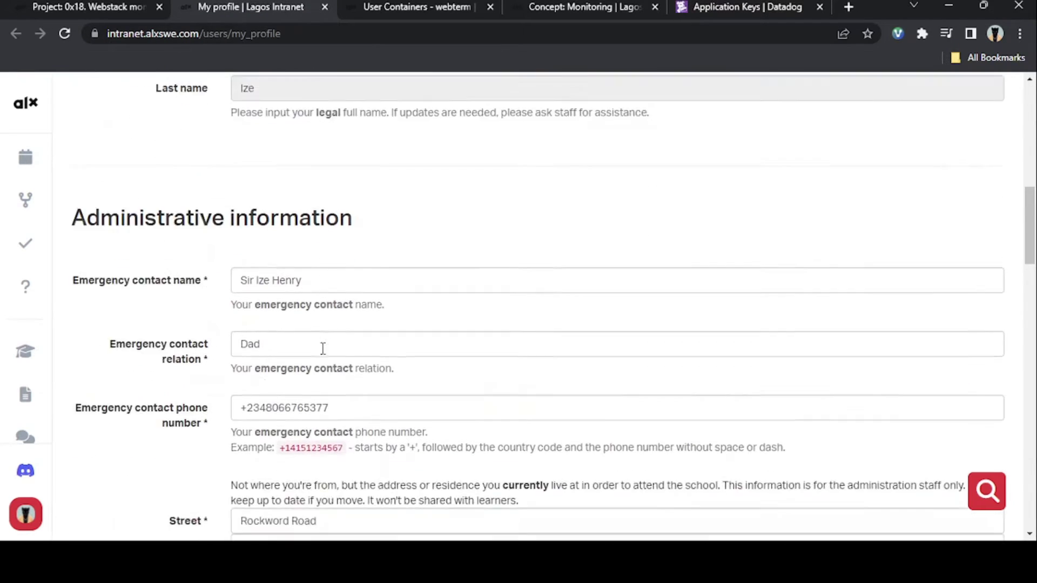
{"action": "scroll", "coordinate": [323, 350], "scroll_direction": "down", "scroll_amount": 15}
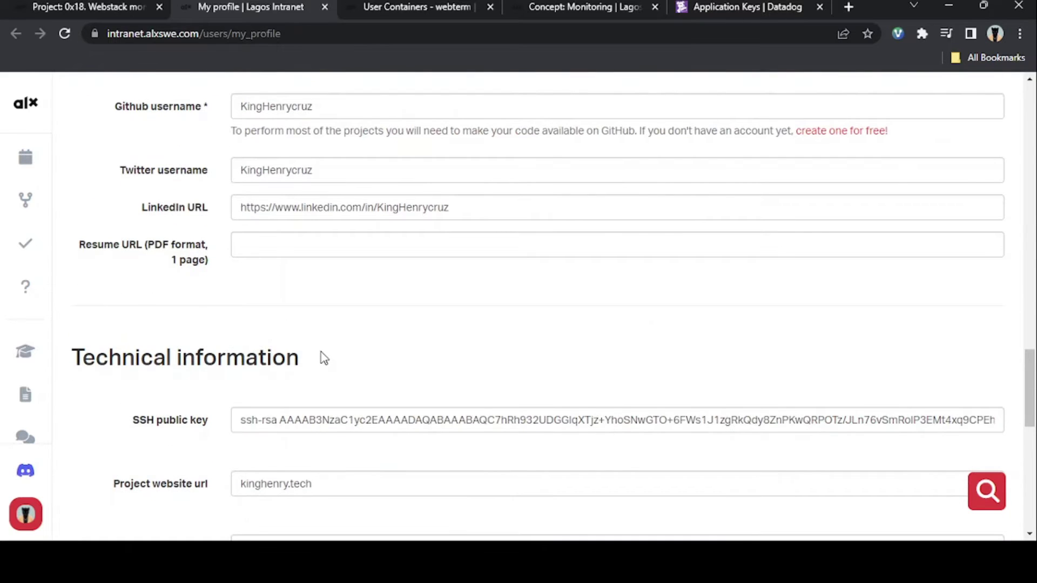
{"action": "scroll", "coordinate": [323, 358], "scroll_direction": "down", "scroll_amount": 6}
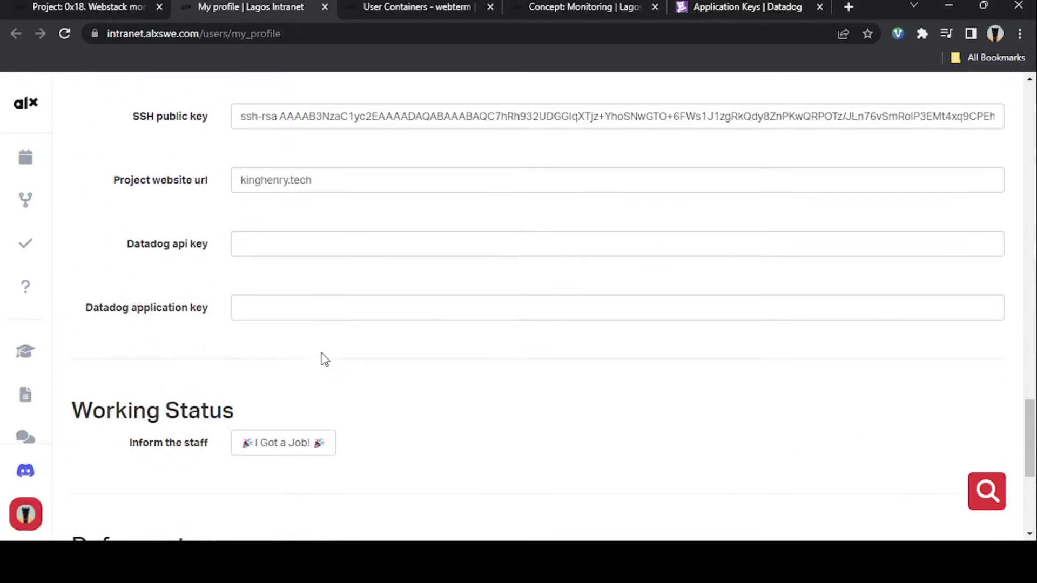
{"action": "left_click", "coordinate": [263, 309]}
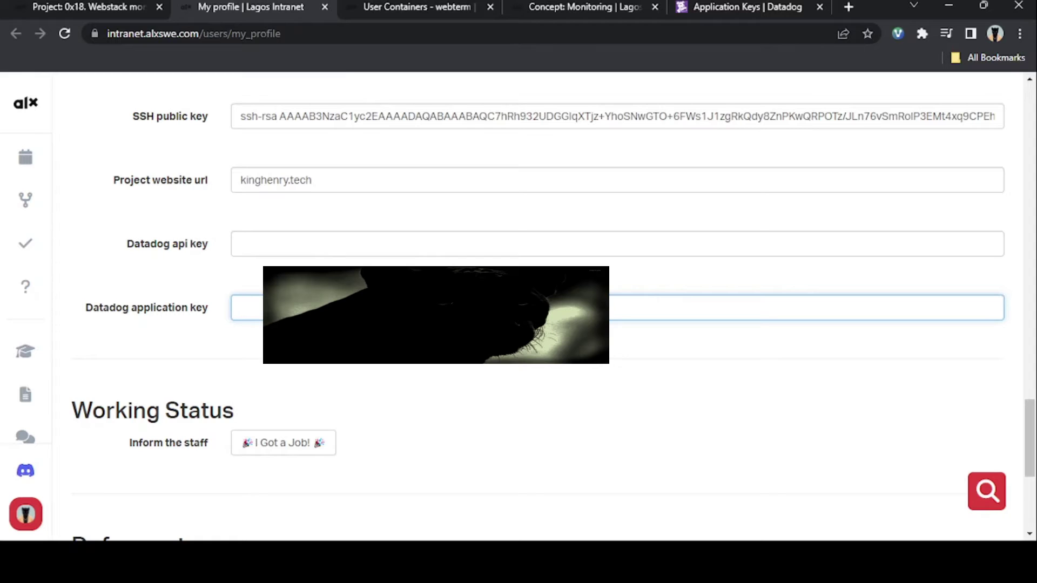
{"action": "type", "text": "2baf"}
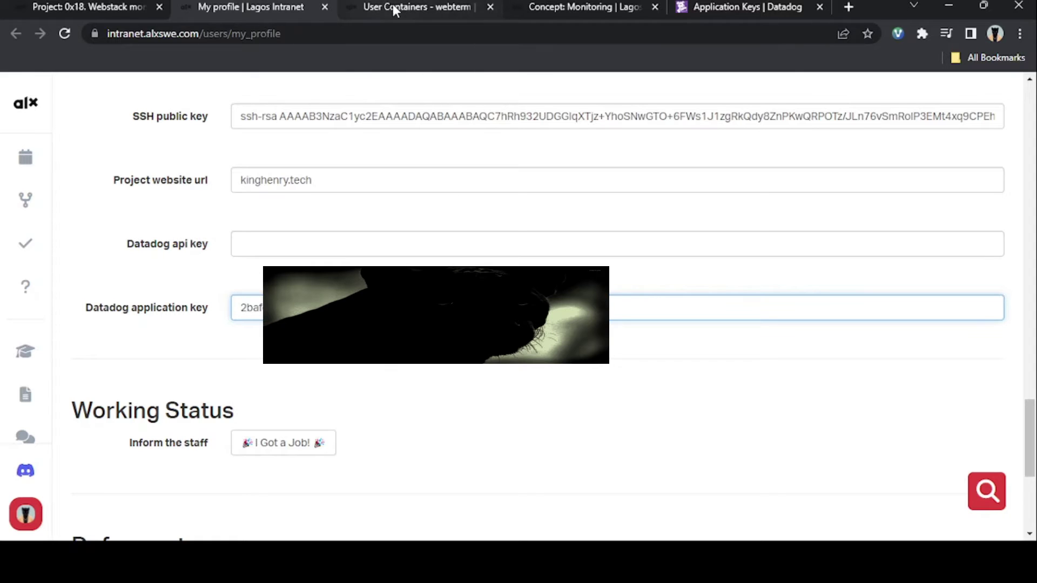
Step: Finish the new application key in Datadog, then search the navigation for "api" and open API Keys under Organization Settings
{"action": "left_click", "coordinate": [769, 7]}
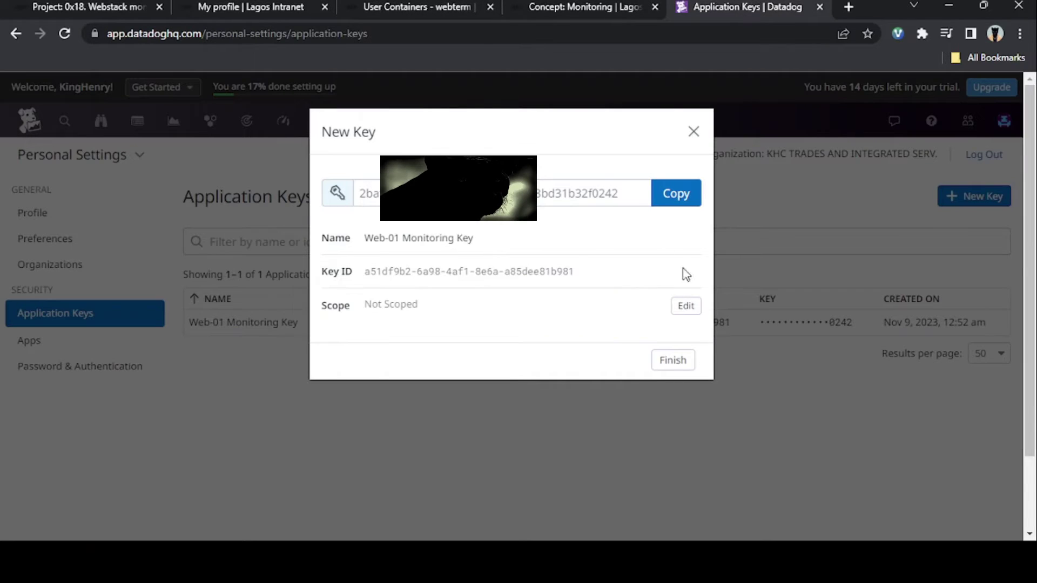
{"action": "left_click", "coordinate": [682, 367]}
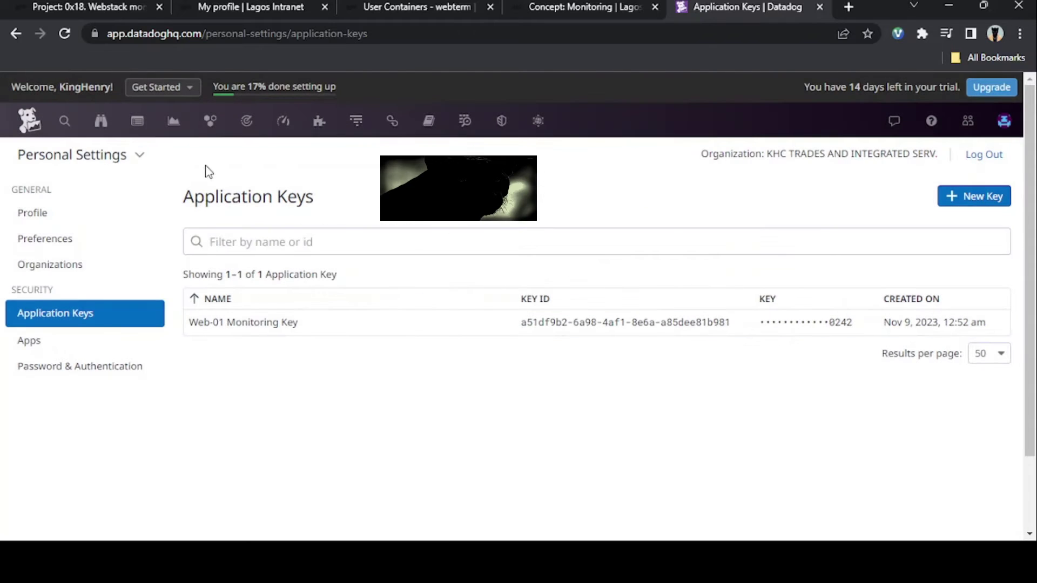
{"action": "left_click", "coordinate": [62, 126]}
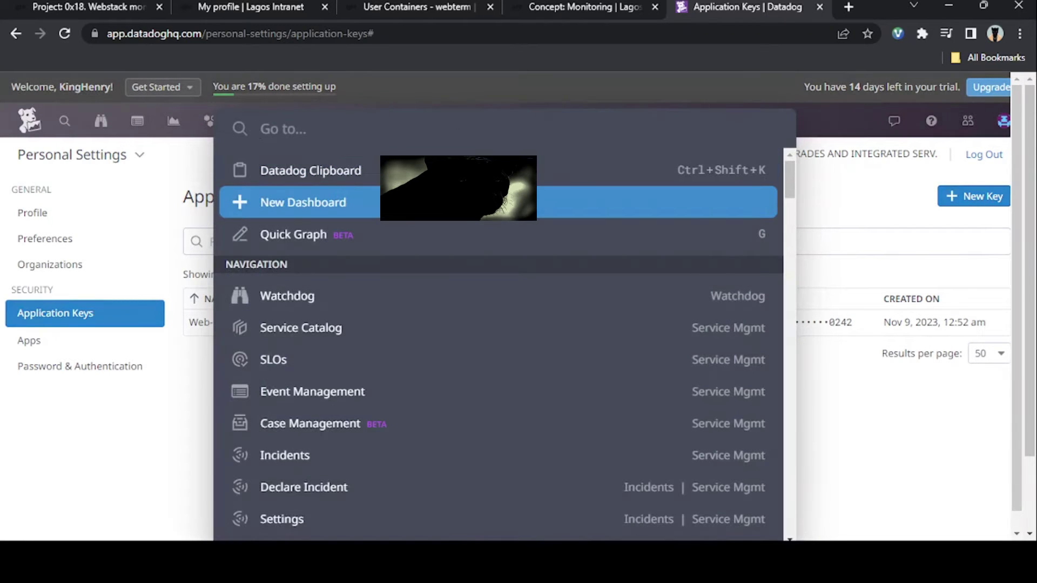
{"action": "type", "text": "api"}
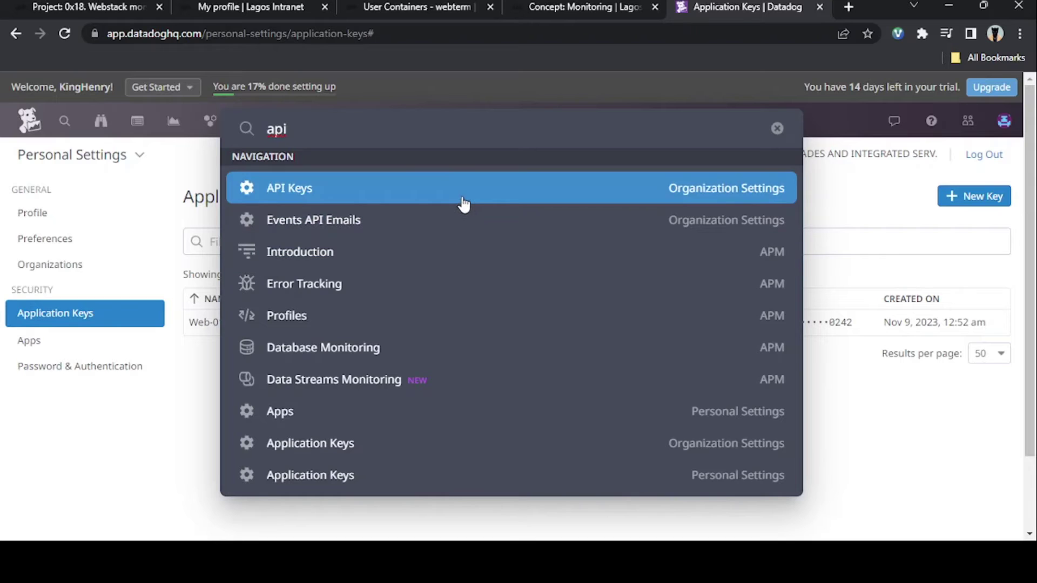
{"action": "left_click", "coordinate": [463, 203]}
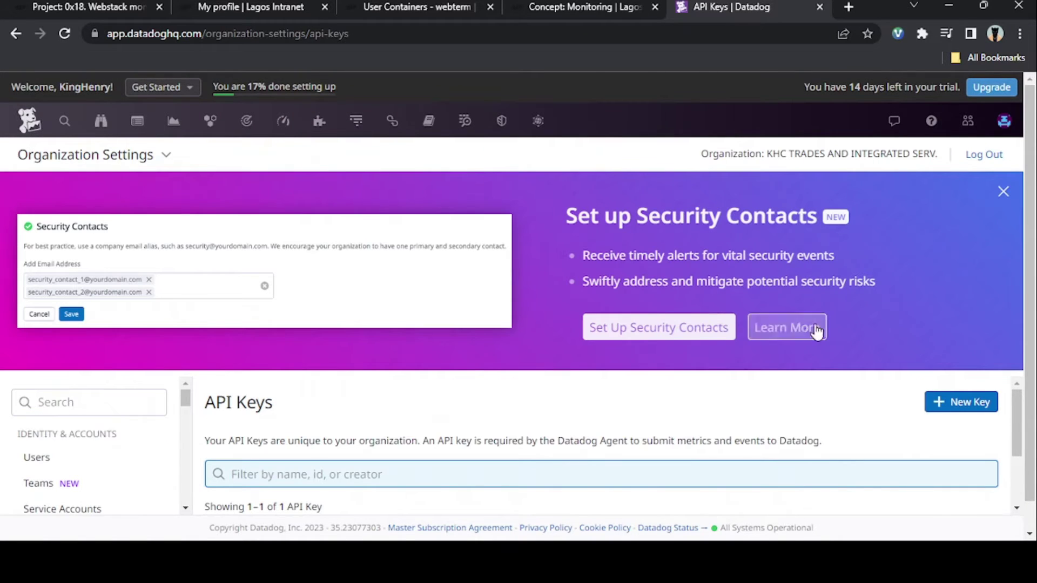
Step: Open the details of the existing API key and copy the key
{"action": "scroll", "coordinate": [807, 324], "scroll_direction": "down", "scroll_amount": 1}
{"action": "scroll", "coordinate": [549, 384], "scroll_direction": "down", "scroll_amount": 3}
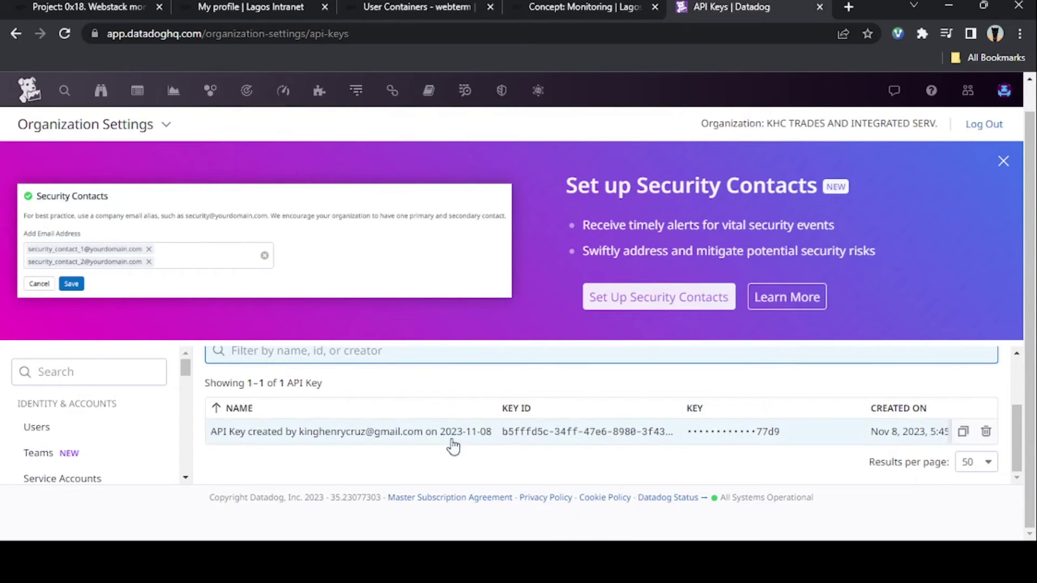
{"action": "left_click", "coordinate": [520, 433]}
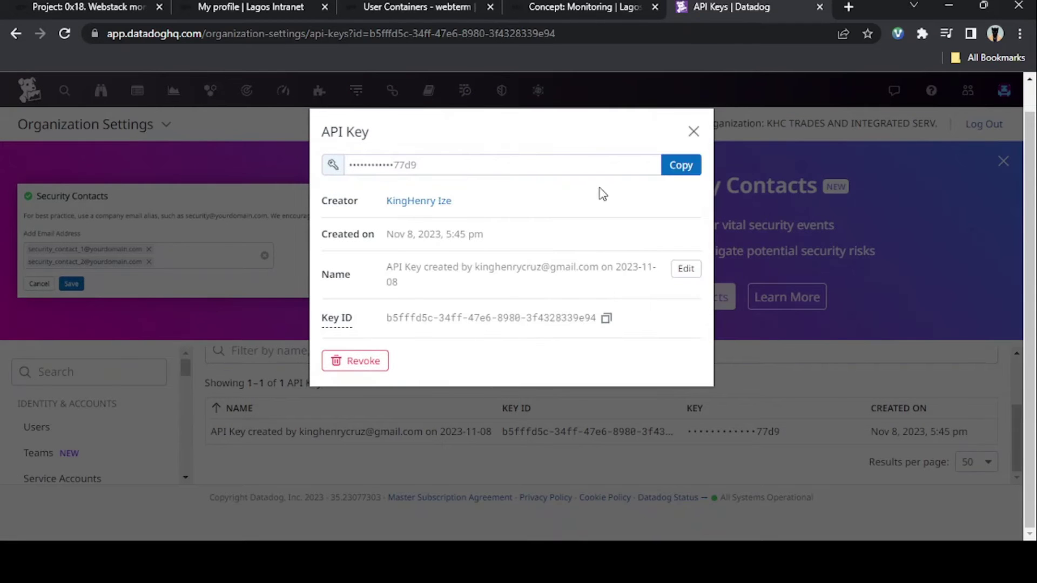
{"action": "left_click", "coordinate": [676, 177]}
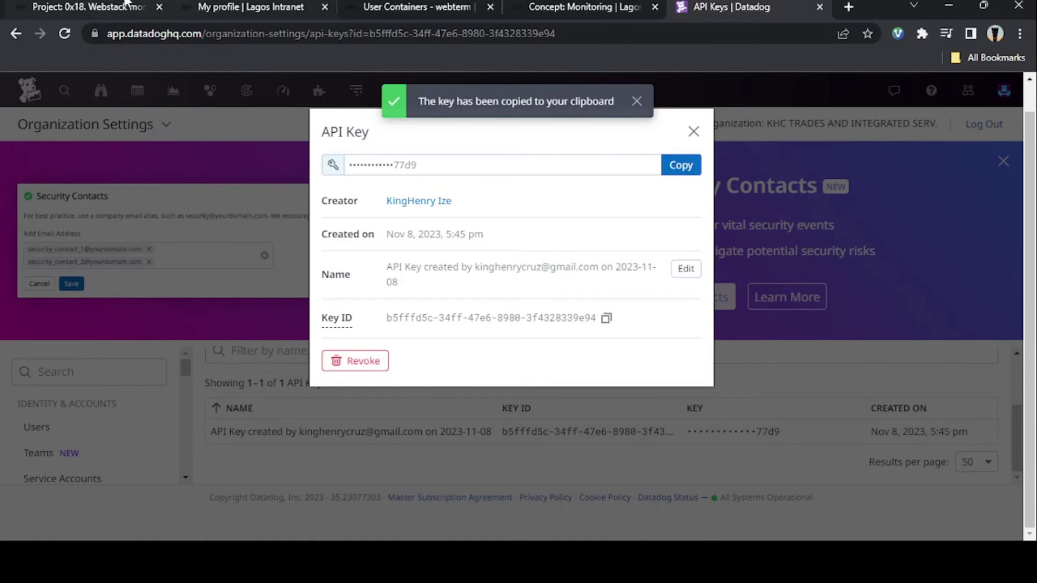
Step: Paste the API key into the Datadog api key field of the Intranet profile
{"action": "left_click", "coordinate": [95, 7]}
{"action": "left_click", "coordinate": [268, 6]}
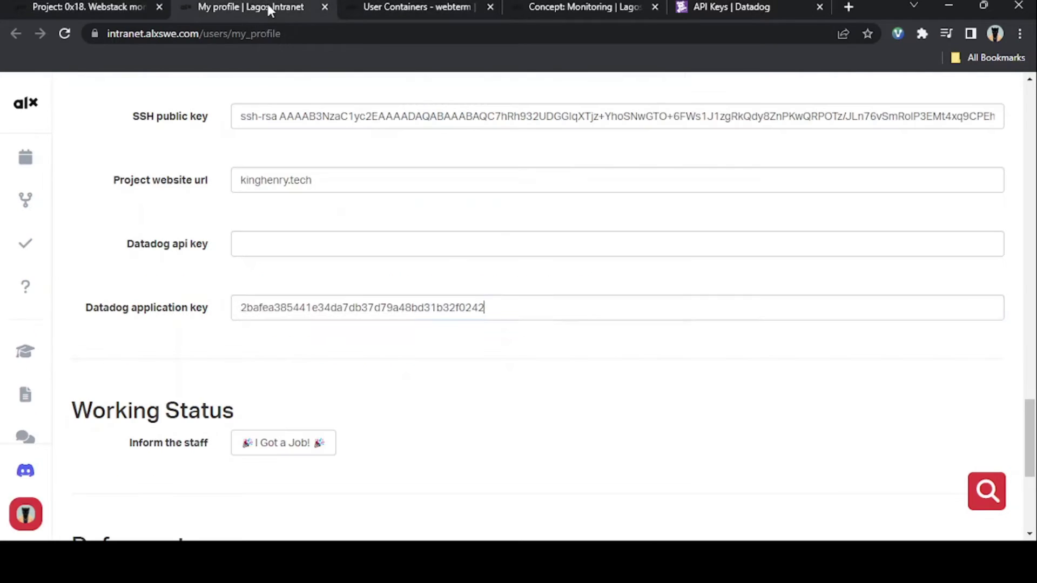
{"action": "left_click", "coordinate": [374, 243]}
{"action": "key", "text": "ctrl+v"}
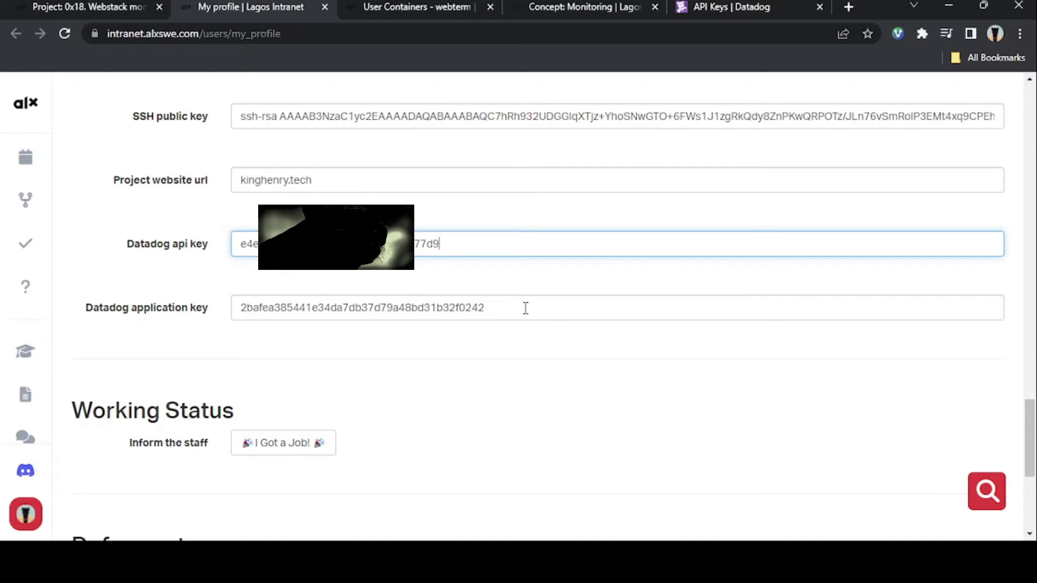
Step: Close the API key details in Datadog and save the Intranet profile with both Datadog keys
{"action": "left_click", "coordinate": [712, 7]}
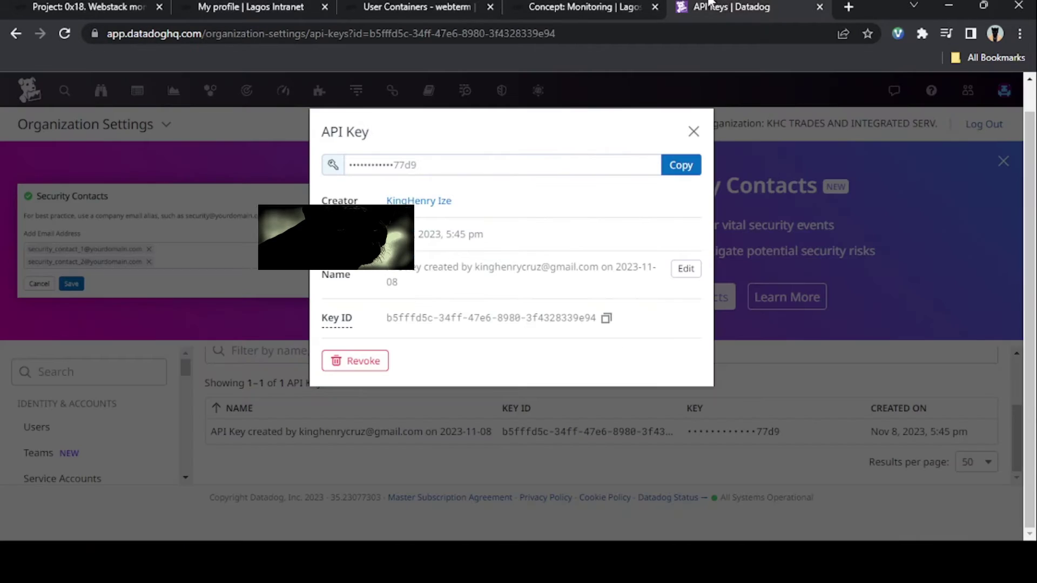
{"action": "left_click", "coordinate": [692, 132]}
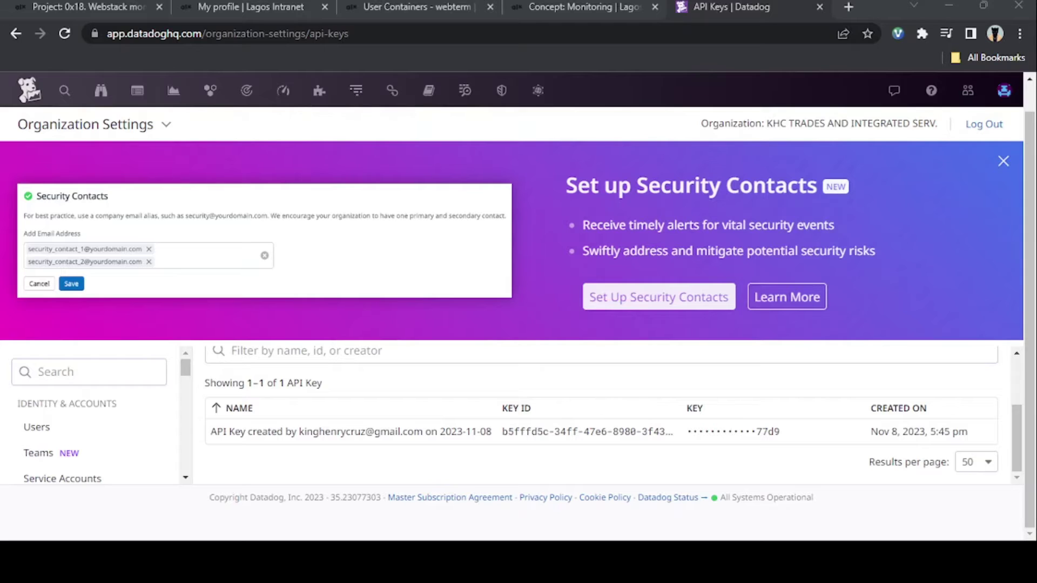
{"action": "left_click", "coordinate": [212, 6]}
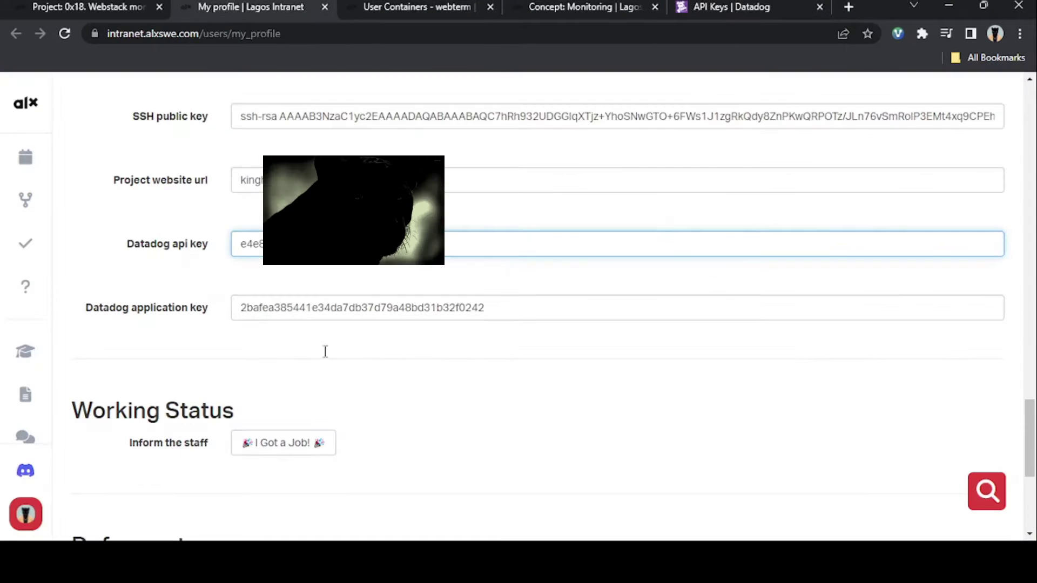
{"action": "scroll", "coordinate": [339, 420], "scroll_direction": "down", "scroll_amount": 5}
{"action": "left_click", "coordinate": [309, 369]}
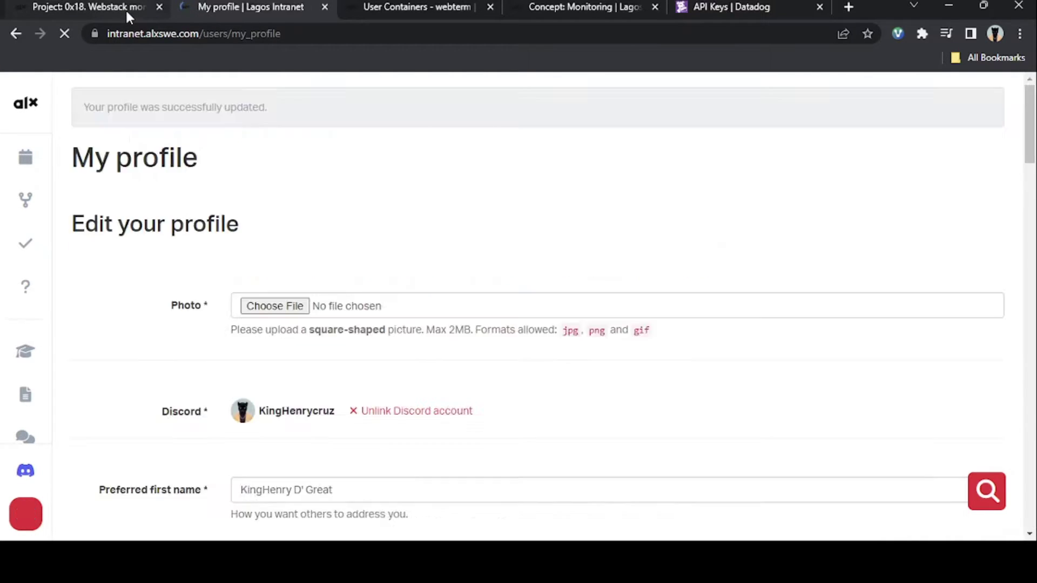
Step: Read task 1, "Monitor some metrics", in the project and open its System Check reference separately
{"action": "left_click", "coordinate": [125, 8]}
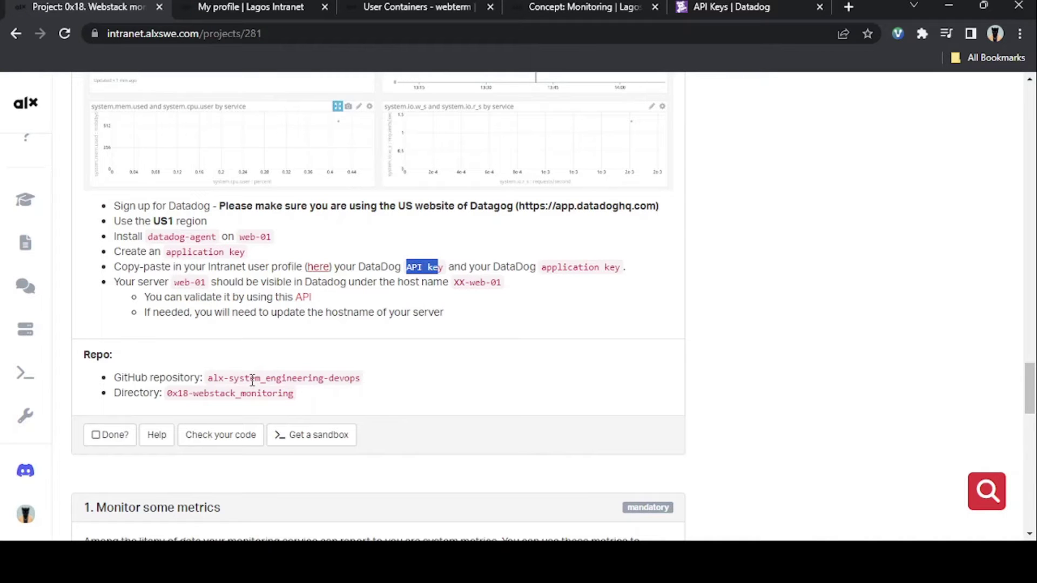
{"action": "scroll", "coordinate": [252, 380], "scroll_direction": "down", "scroll_amount": 5}
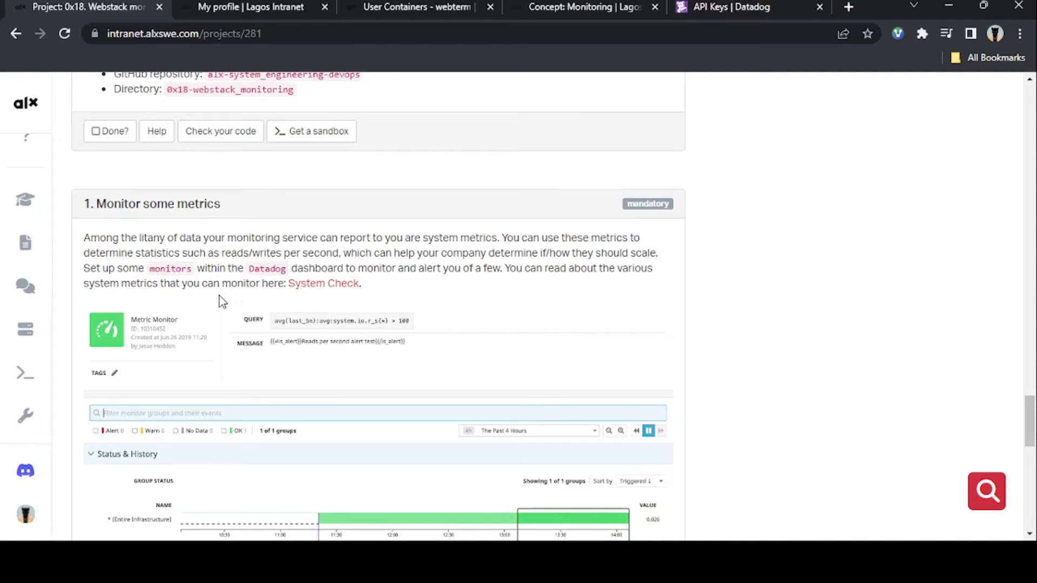
{"action": "scroll", "coordinate": [317, 290], "scroll_direction": "down", "scroll_amount": 2}
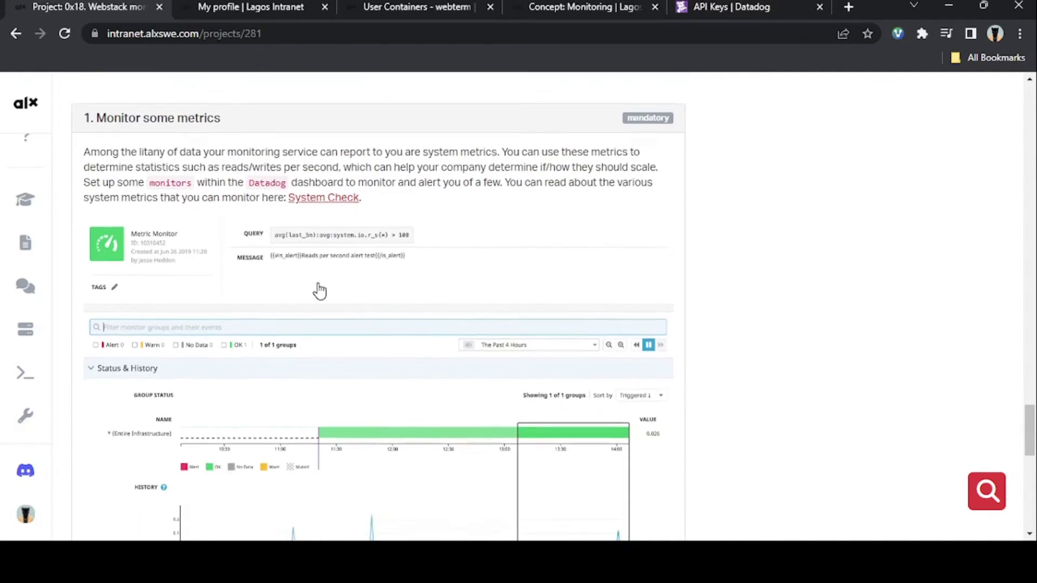
{"action": "scroll", "coordinate": [301, 267], "scroll_direction": "up", "scroll_amount": 2}
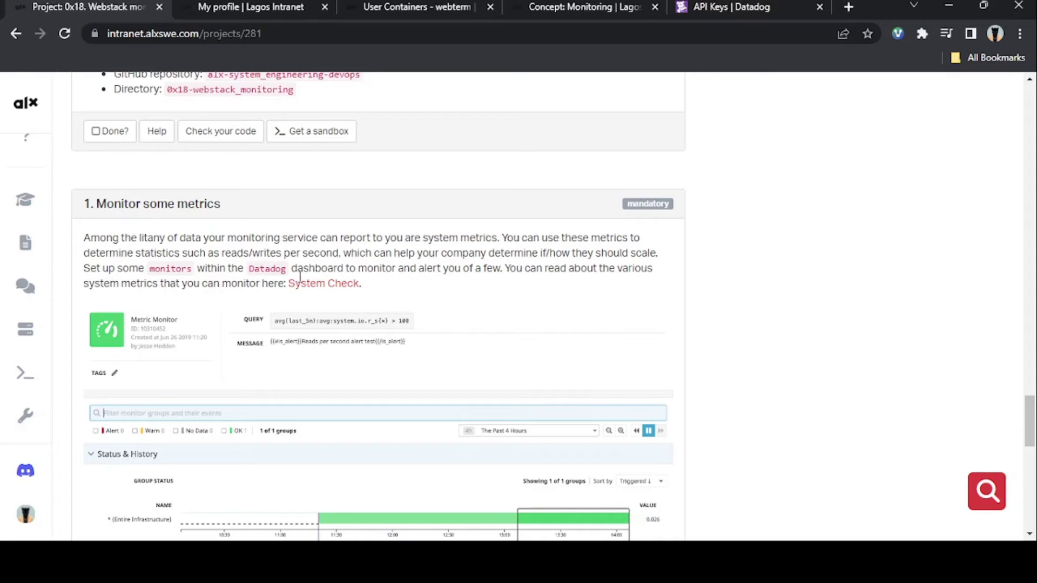
{"action": "left_click", "coordinate": [341, 291], "text": "ctrl"}
Step: Check the update notice on the Intranet profile page and close that page
{"action": "left_click", "coordinate": [341, 7]}
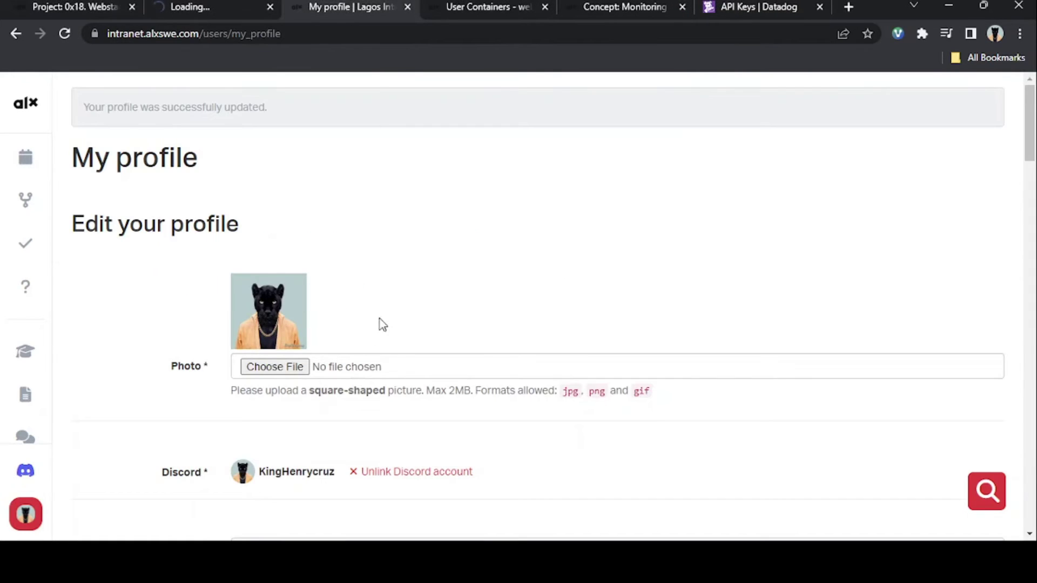
{"action": "left_click_drag", "start_coordinate": [126, 110], "coordinate": [255, 117]}
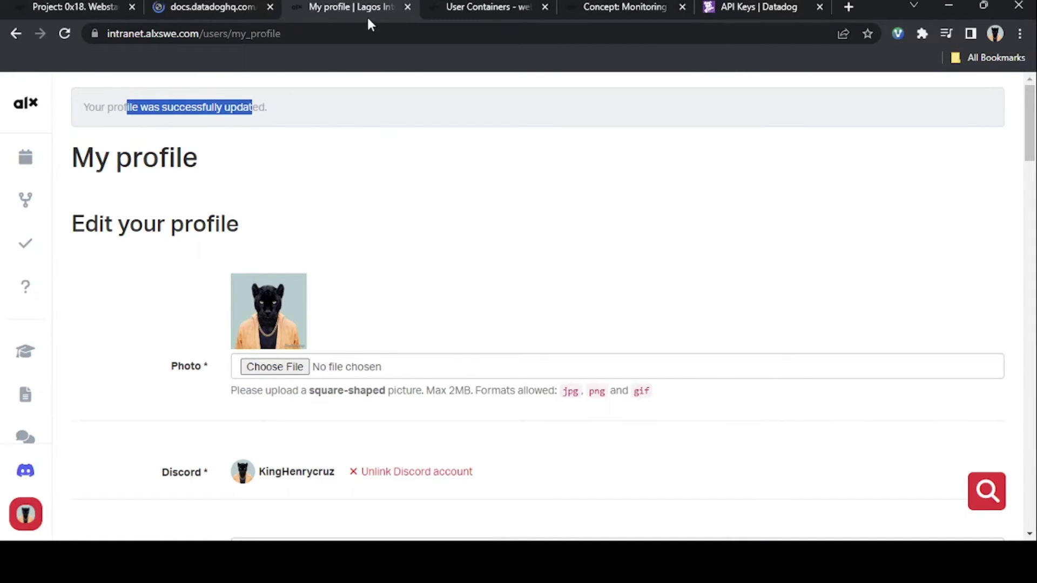
{"action": "left_click", "coordinate": [407, 8]}
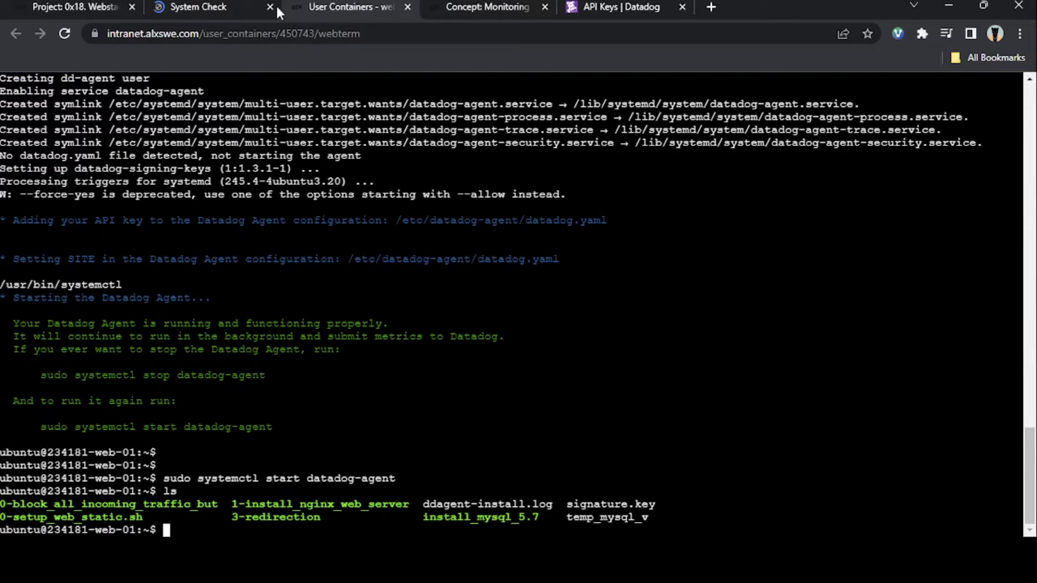
Step: Read the task 1 requirements for the read and write request monitors on the Webstack monitoring project page
{"action": "left_click", "coordinate": [212, 7]}
{"action": "left_click", "coordinate": [40, 5]}
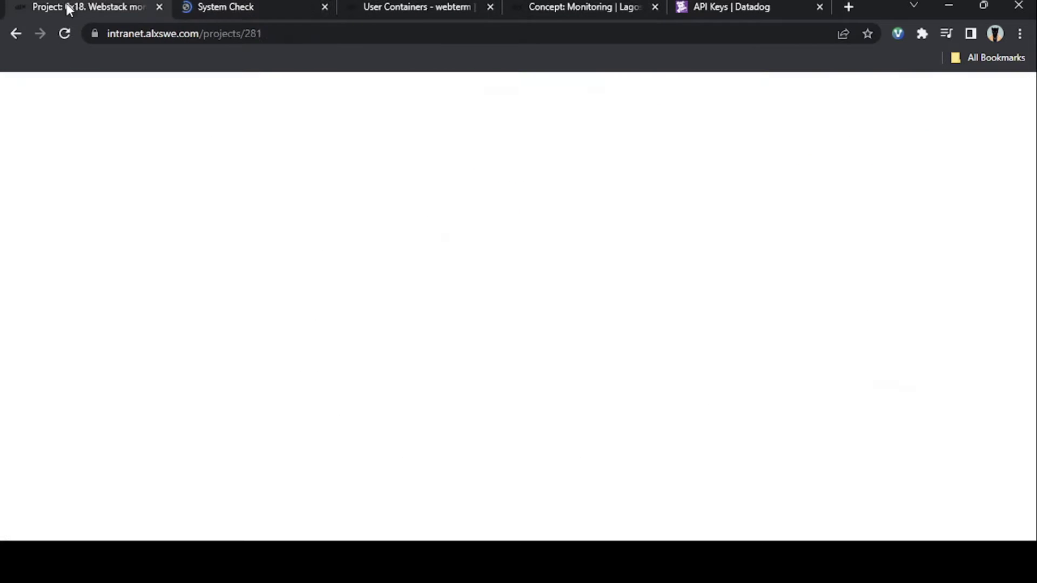
{"action": "scroll", "coordinate": [318, 293], "scroll_direction": "down", "scroll_amount": 5}
{"action": "scroll", "coordinate": [318, 294], "scroll_direction": "down", "scroll_amount": 1}
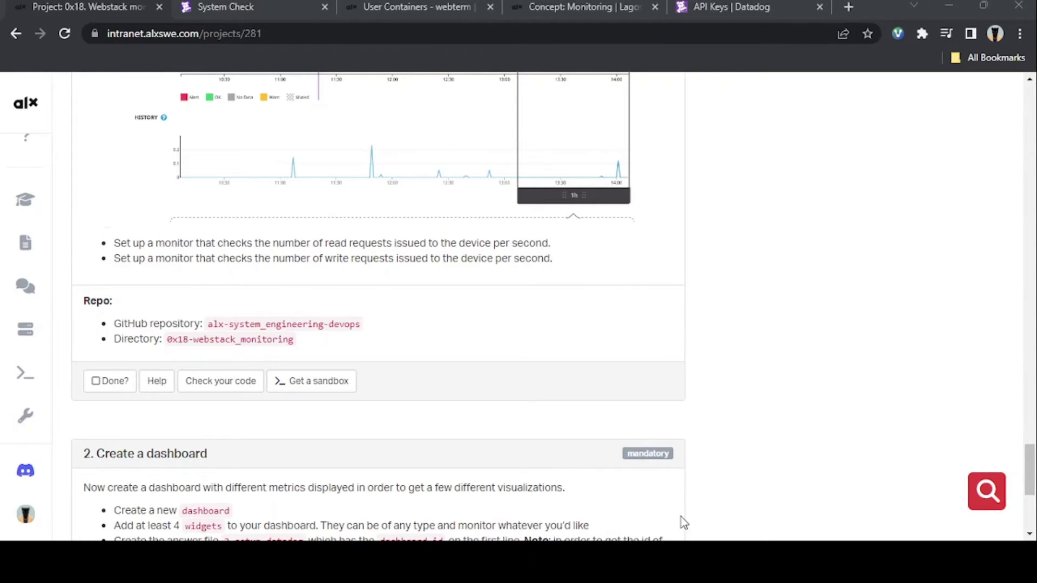
{"action": "left_click", "coordinate": [746, 494]}
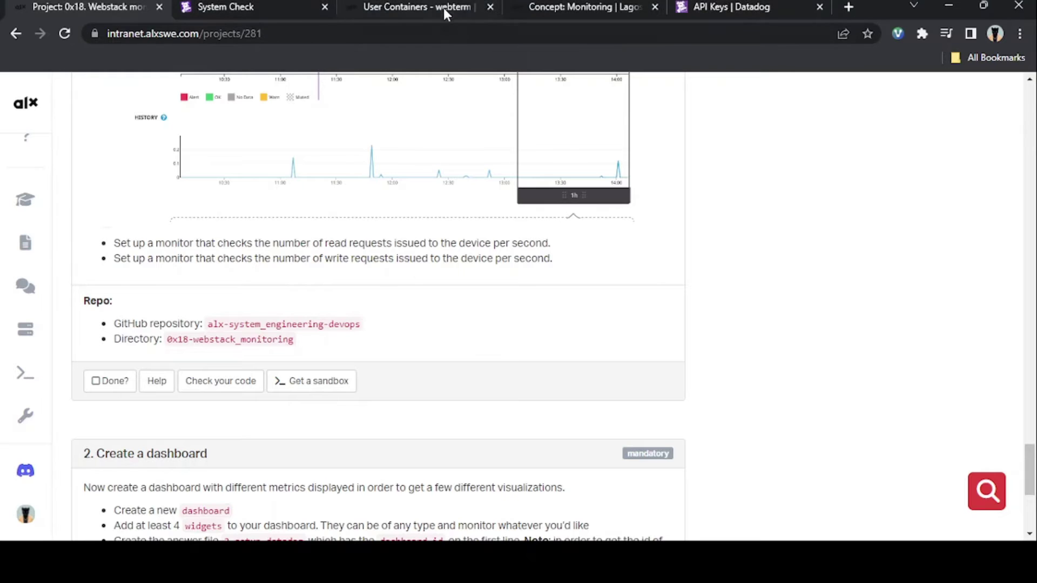
Step: Examine the Metrics table in Datadog's System Check documentation for the metric counting read requests issued to the device per second
{"action": "left_click", "coordinate": [250, 7]}
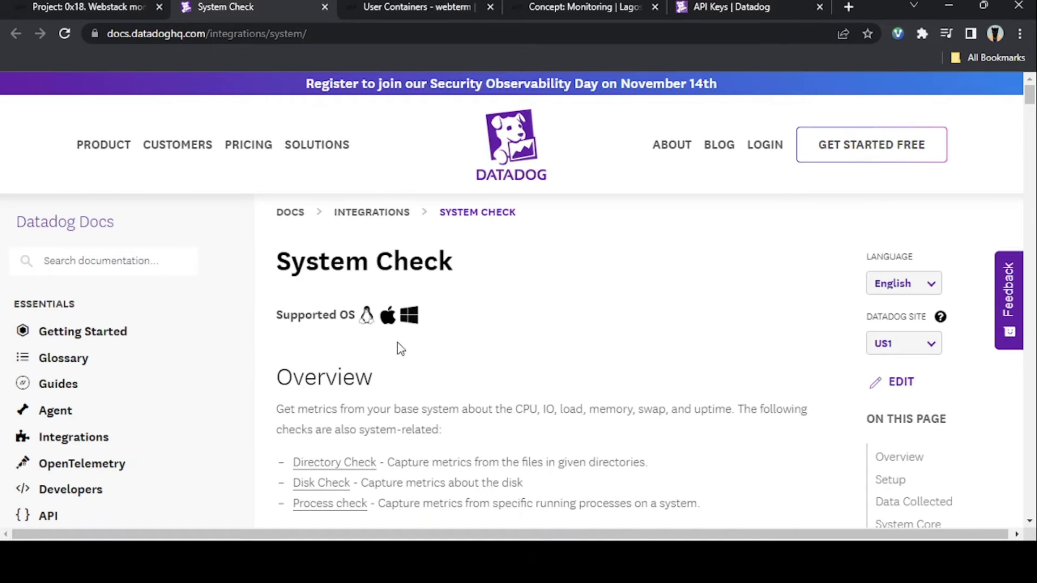
{"action": "scroll", "coordinate": [399, 351], "scroll_direction": "down", "scroll_amount": 3}
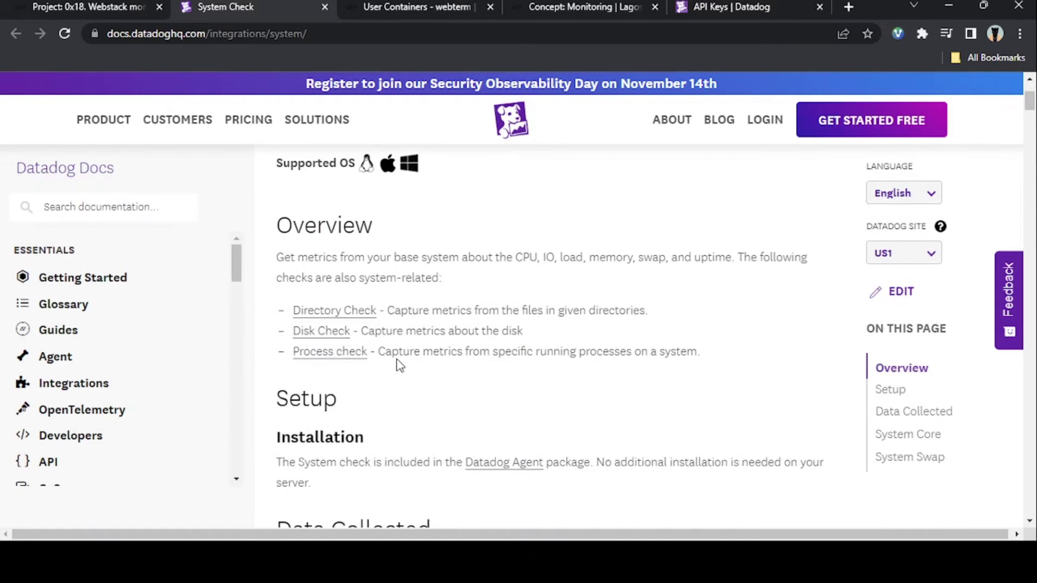
{"action": "left_click", "coordinate": [123, 7]}
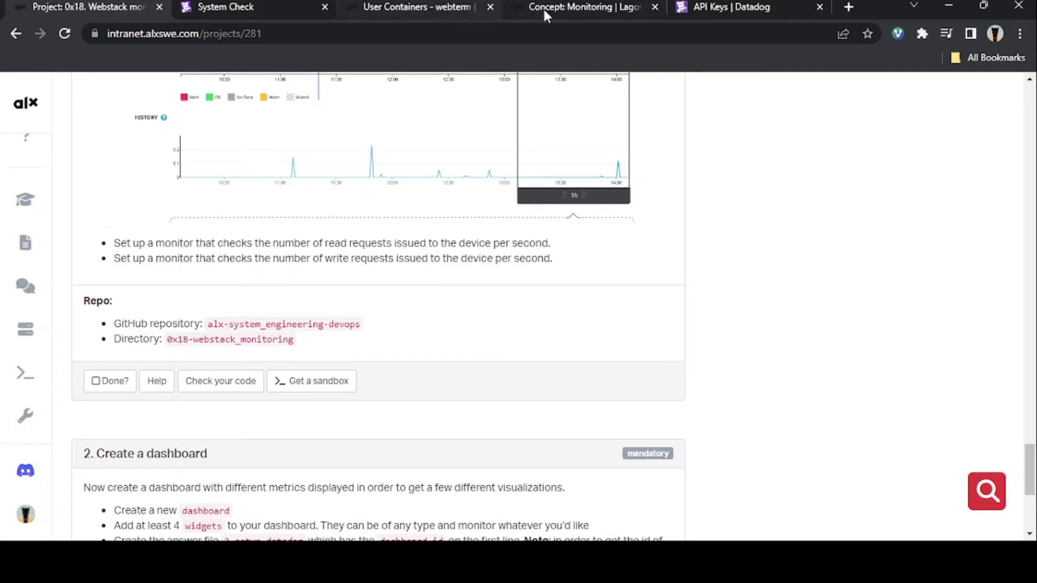
{"action": "left_click", "coordinate": [249, 7]}
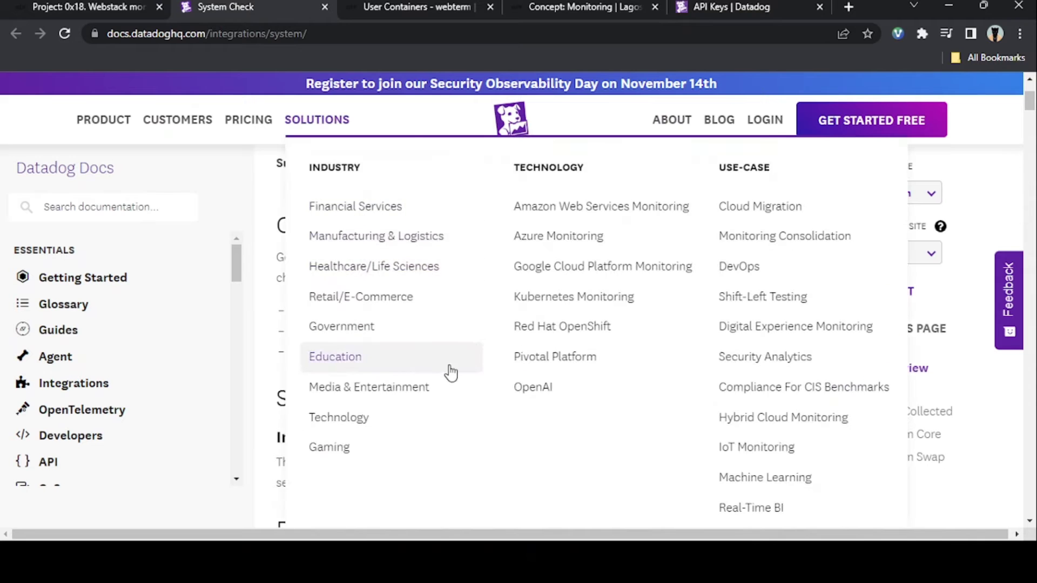
{"action": "scroll", "coordinate": [410, 417], "scroll_direction": "down", "scroll_amount": 5}
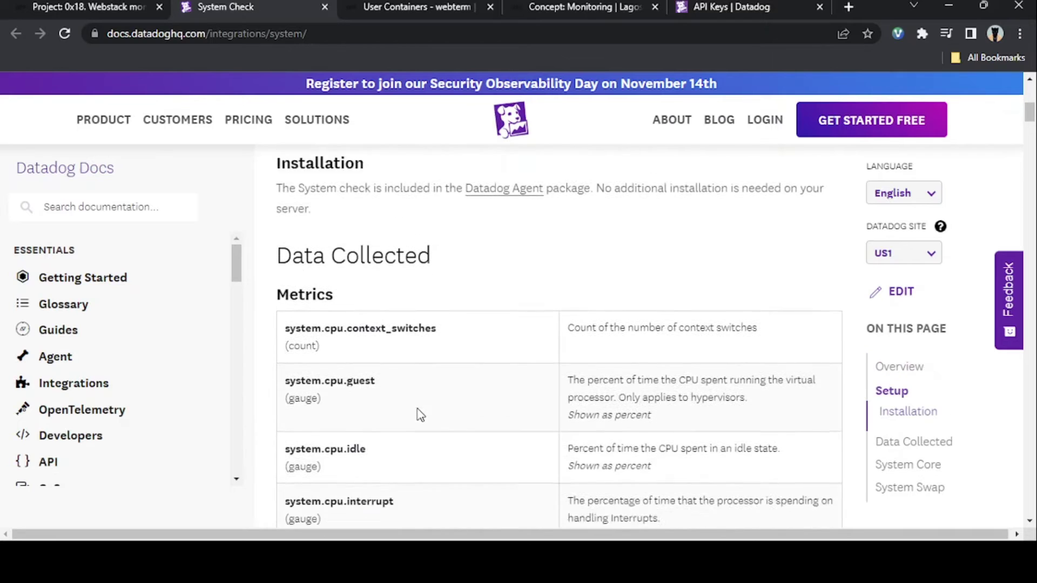
{"action": "scroll", "coordinate": [423, 415], "scroll_direction": "down", "scroll_amount": 2}
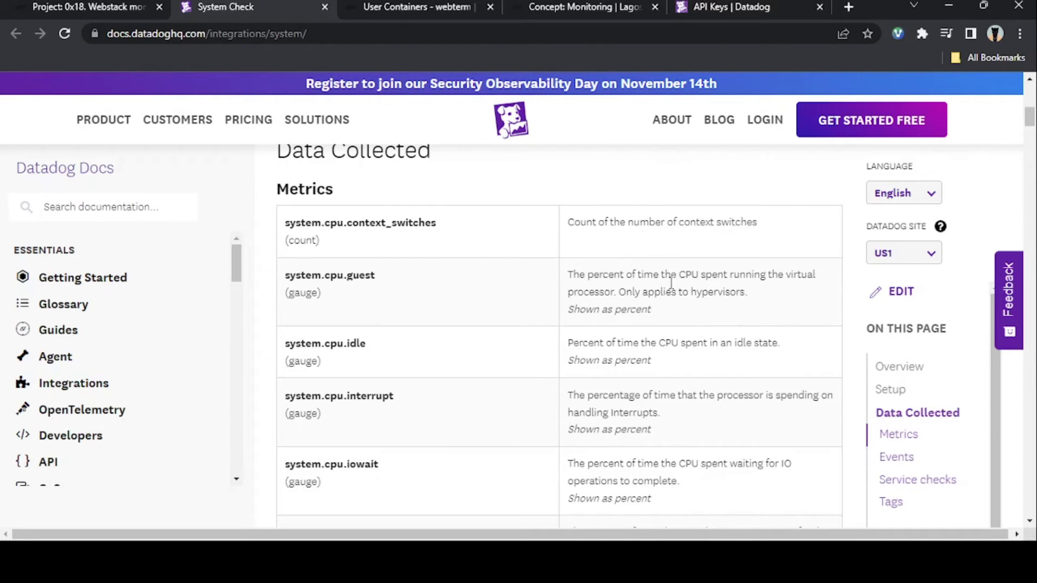
{"action": "scroll", "coordinate": [702, 359], "scroll_direction": "down", "scroll_amount": 1}
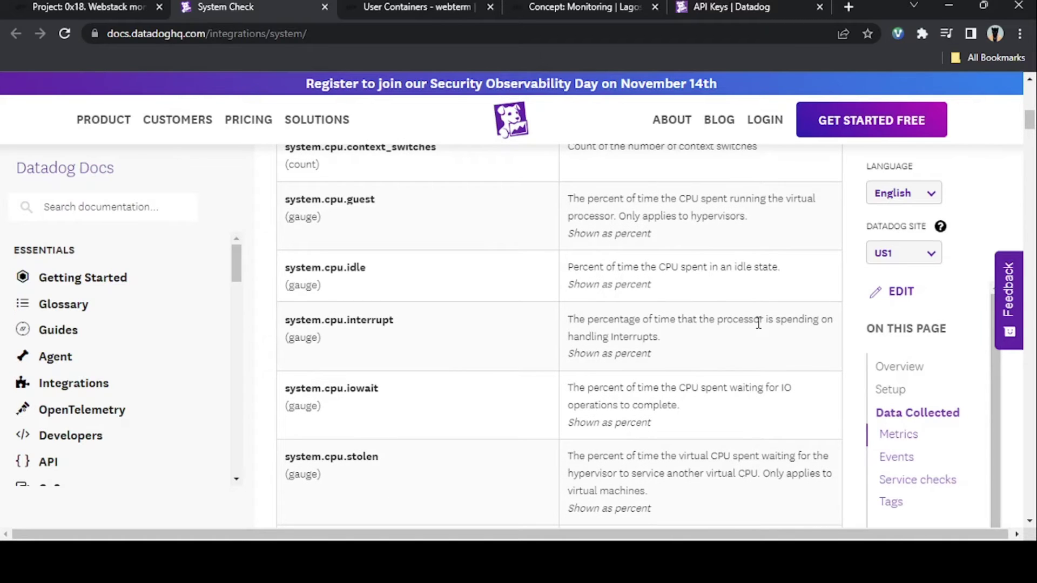
{"action": "scroll", "coordinate": [607, 332], "scroll_direction": "down", "scroll_amount": 1}
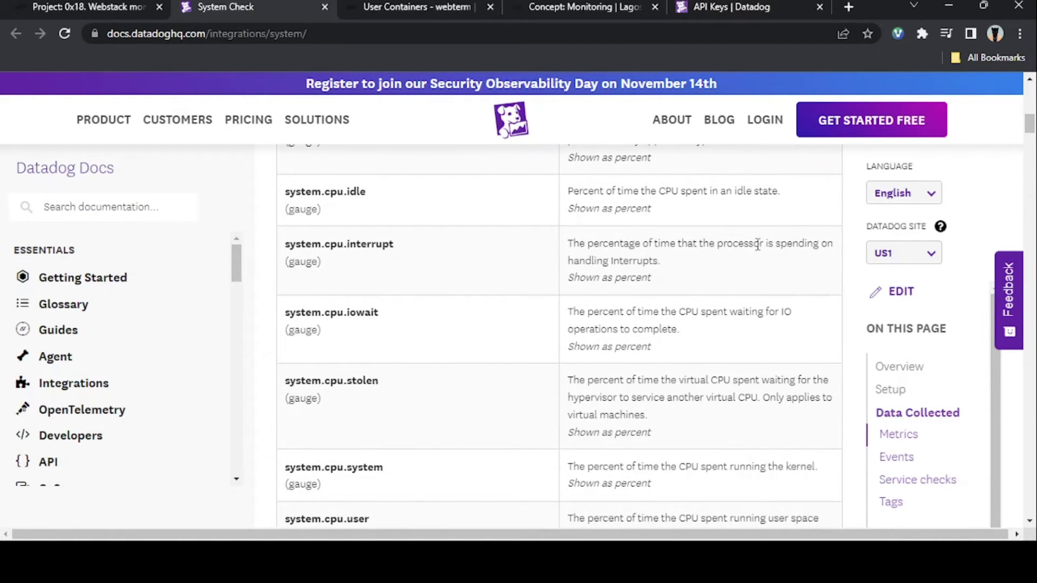
{"action": "scroll", "coordinate": [659, 313], "scroll_direction": "down", "scroll_amount": 1}
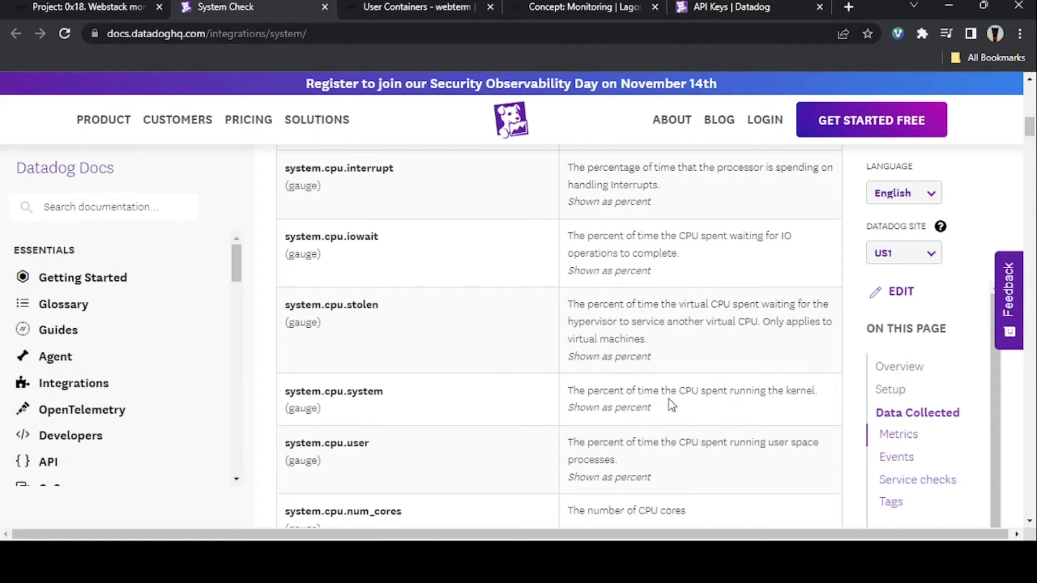
{"action": "scroll", "coordinate": [724, 314], "scroll_direction": "down", "scroll_amount": 1}
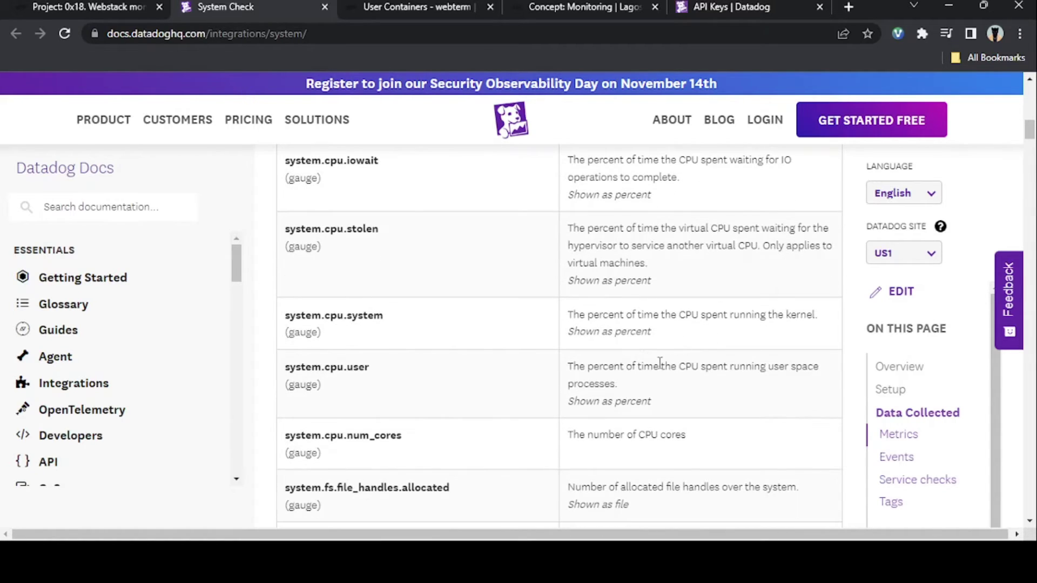
{"action": "scroll", "coordinate": [655, 378], "scroll_direction": "down", "scroll_amount": 1}
{"action": "scroll", "coordinate": [670, 374], "scroll_direction": "down", "scroll_amount": 1}
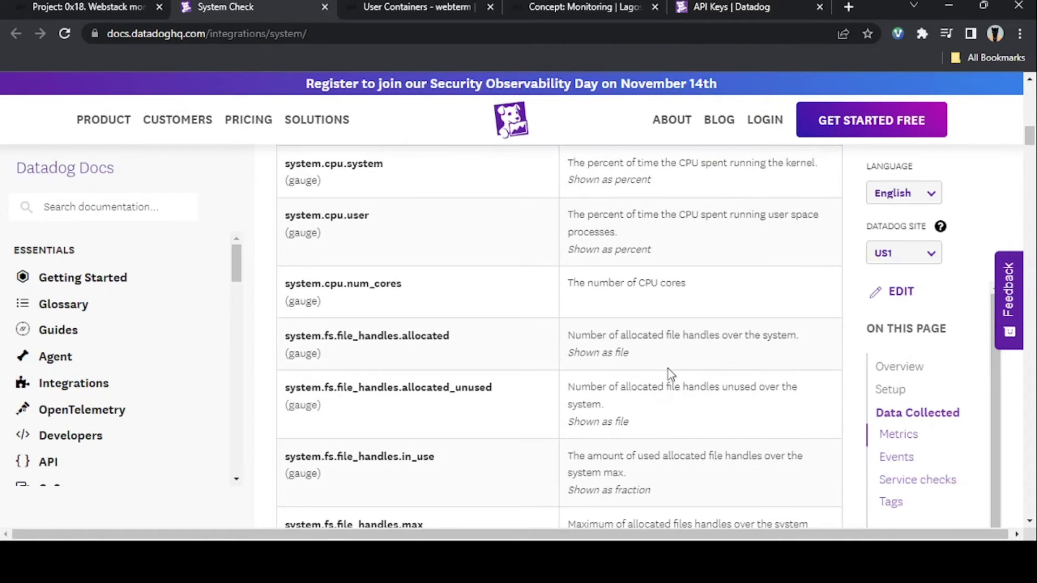
{"action": "scroll", "coordinate": [666, 359], "scroll_direction": "down", "scroll_amount": 1}
{"action": "scroll", "coordinate": [665, 351], "scroll_direction": "down", "scroll_amount": 1}
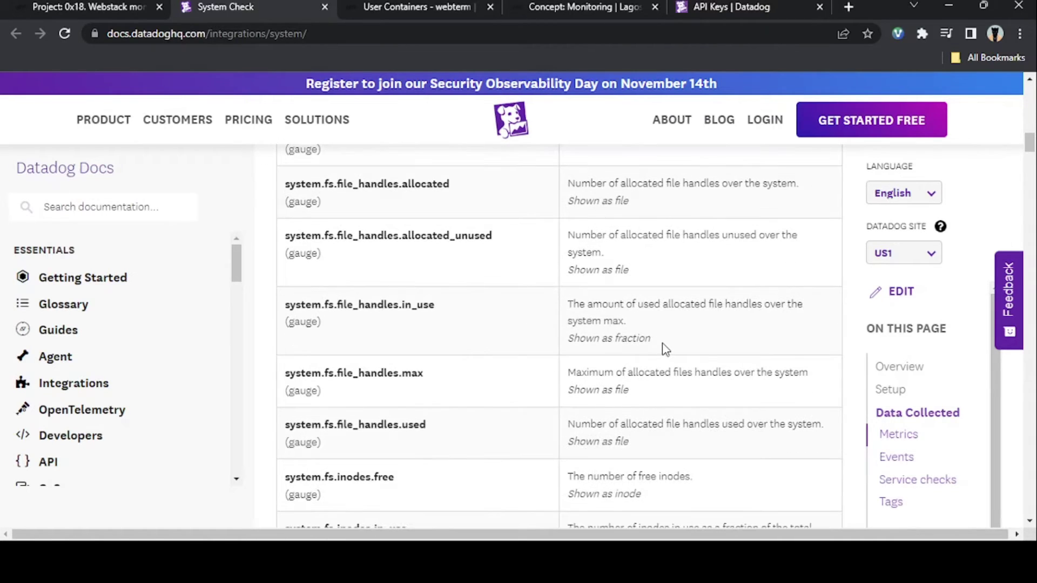
{"action": "scroll", "coordinate": [665, 349], "scroll_direction": "down", "scroll_amount": 1}
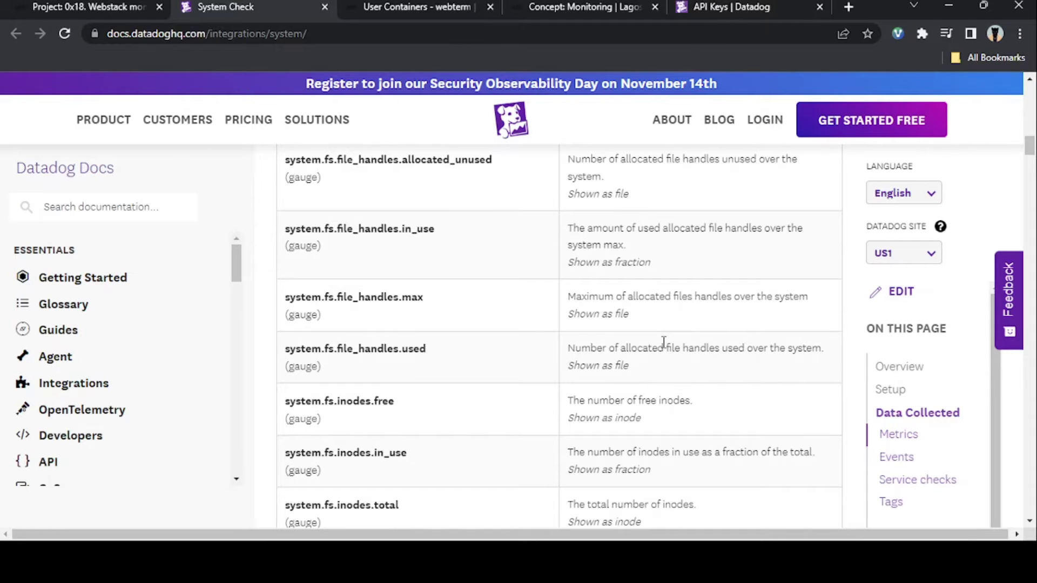
{"action": "scroll", "coordinate": [664, 346], "scroll_direction": "down", "scroll_amount": 3}
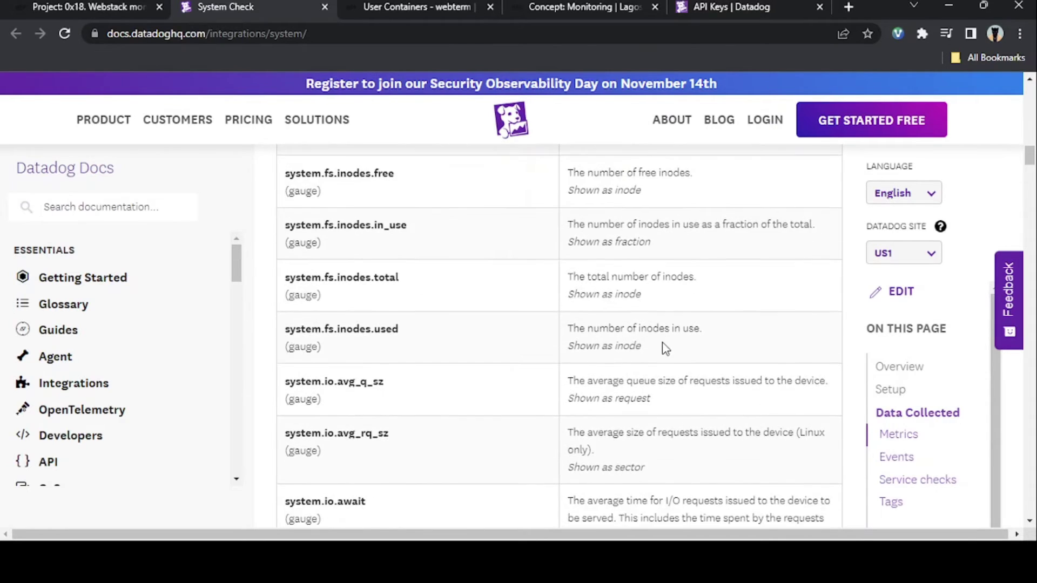
{"action": "scroll", "coordinate": [665, 349], "scroll_direction": "down", "scroll_amount": 3}
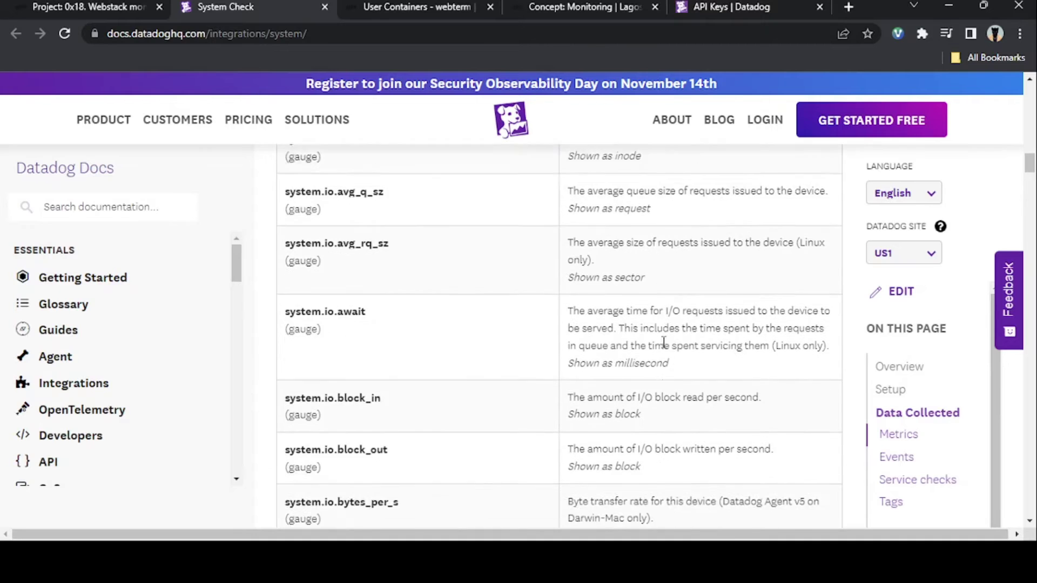
{"action": "scroll", "coordinate": [664, 346], "scroll_direction": "down", "scroll_amount": 2}
{"action": "scroll", "coordinate": [666, 348], "scroll_direction": "down", "scroll_amount": 1}
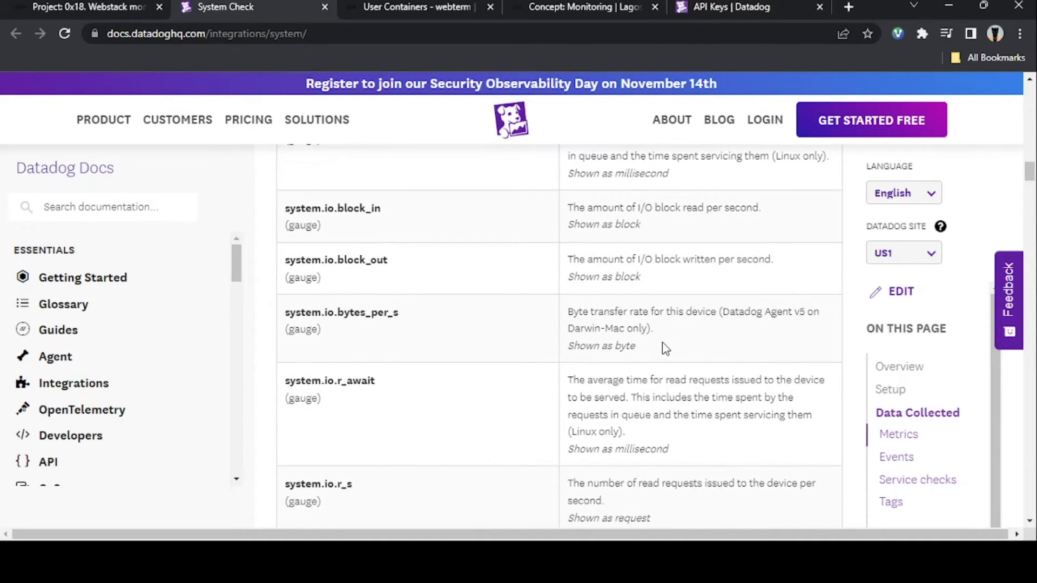
{"action": "scroll", "coordinate": [665, 348], "scroll_direction": "down", "scroll_amount": 1}
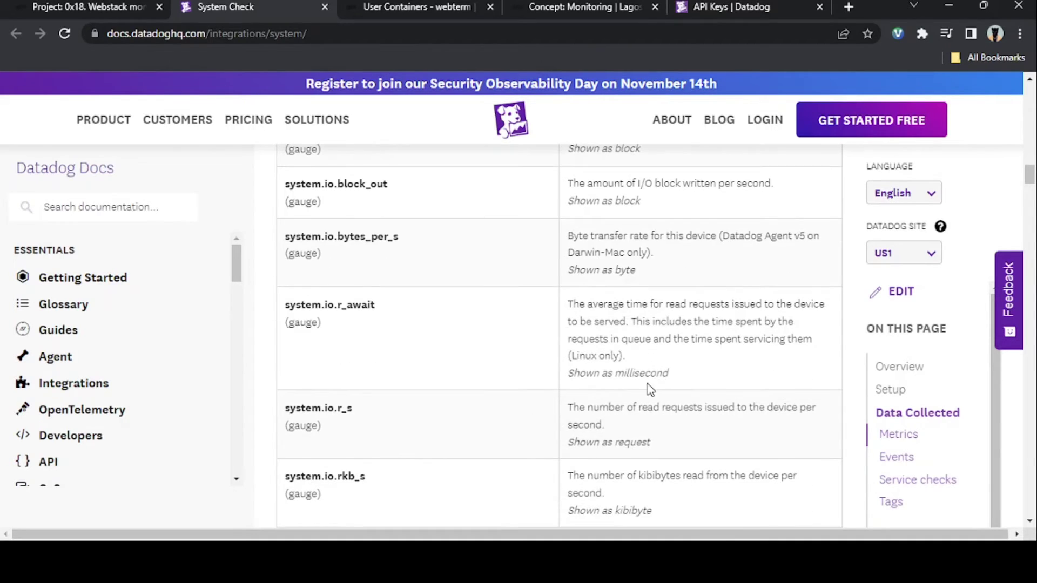
Step: Copy the metric name system.io.r_s from the Metrics table of the System Check documentation
{"action": "scroll", "coordinate": [640, 352], "scroll_direction": "down", "scroll_amount": 2}
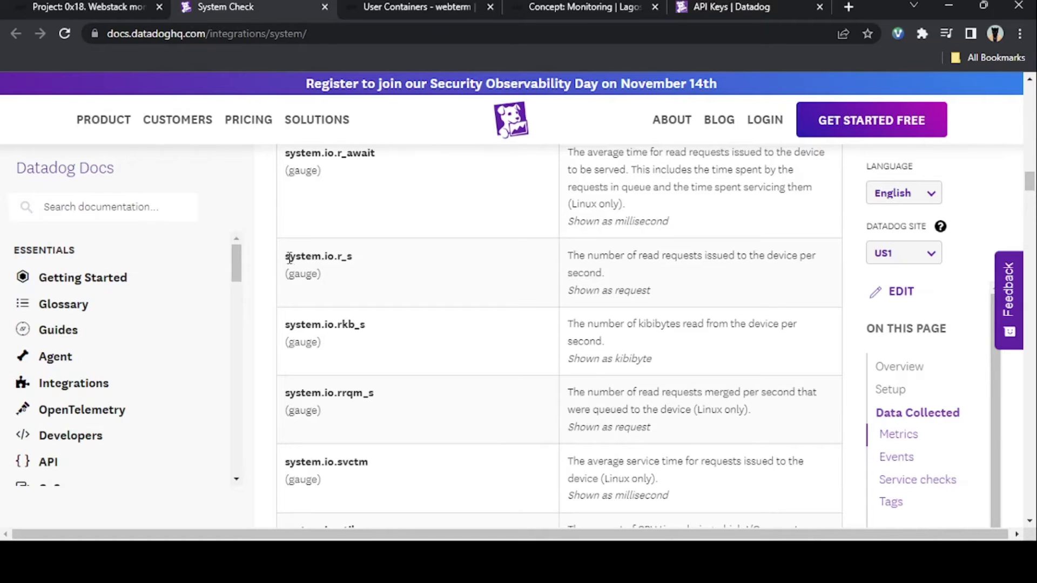
{"action": "left_click_drag", "start_coordinate": [289, 257], "coordinate": [360, 251]}
{"action": "left_click", "coordinate": [324, 255]}
{"action": "left_click_drag", "start_coordinate": [286, 257], "coordinate": [359, 266]}
{"action": "key", "text": "ctrl+c"}
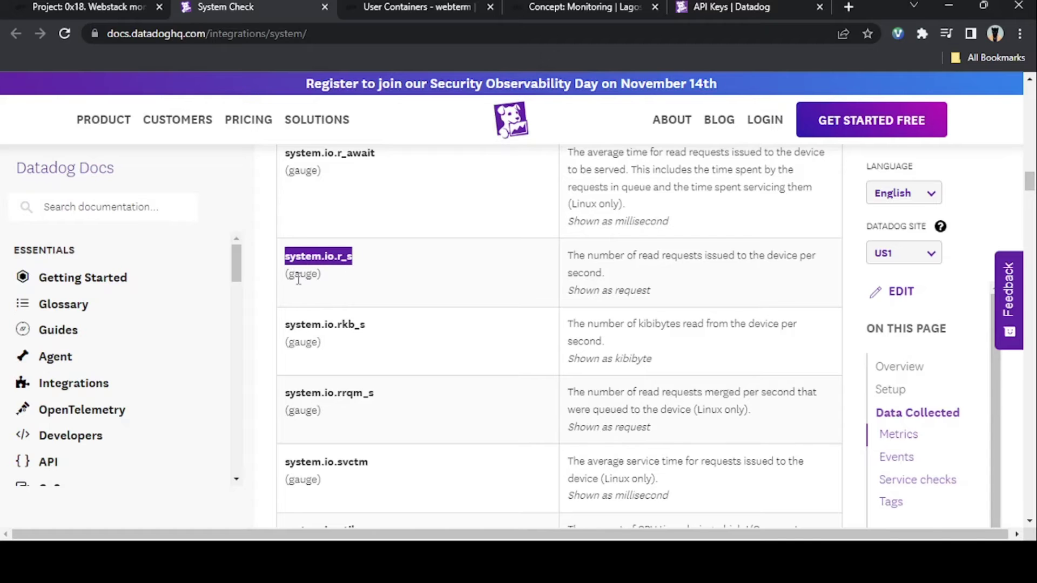
Step: Switch to the Datadog app and look over the Metrics Explorer
{"action": "left_click", "coordinate": [708, 7]}
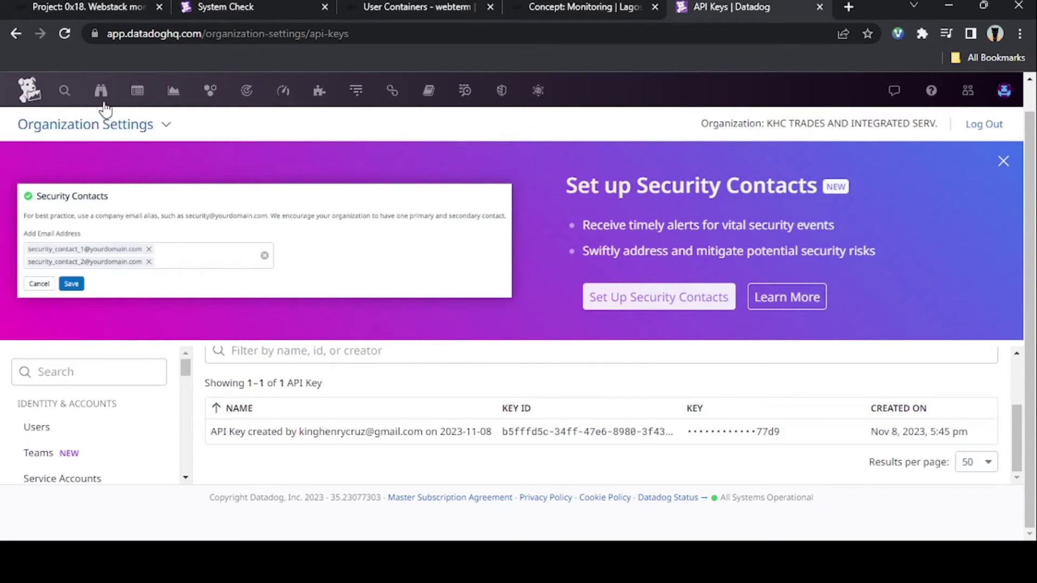
{"action": "mouse_move", "coordinate": [139, 93]}
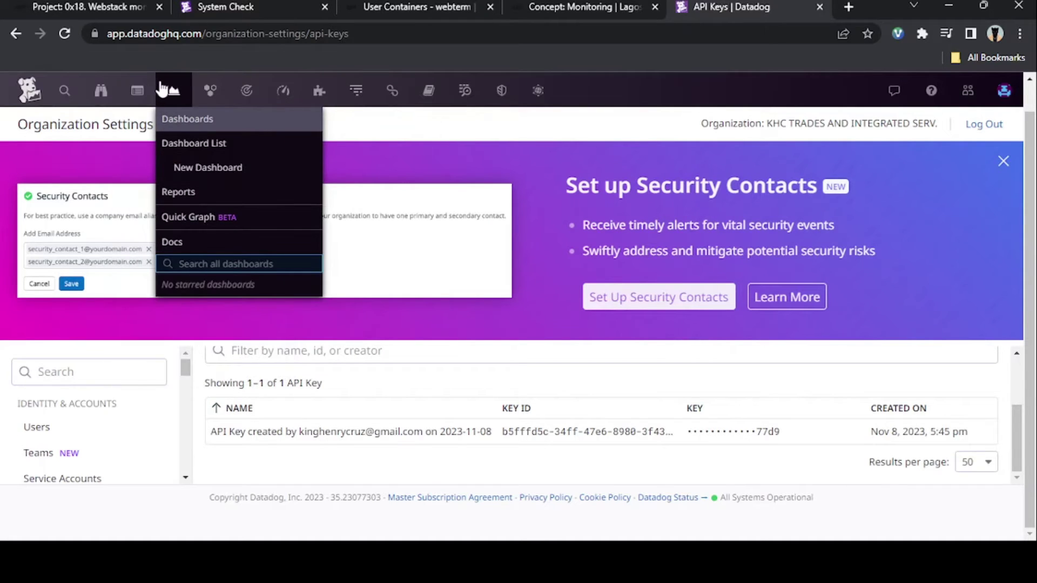
{"action": "mouse_move", "coordinate": [208, 92]}
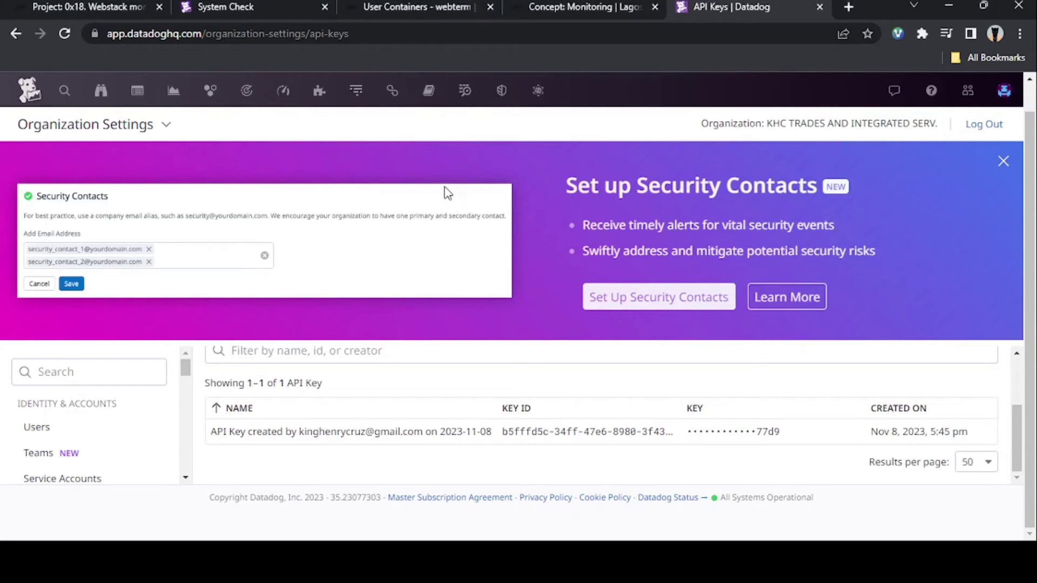
{"action": "mouse_move", "coordinate": [291, 104]}
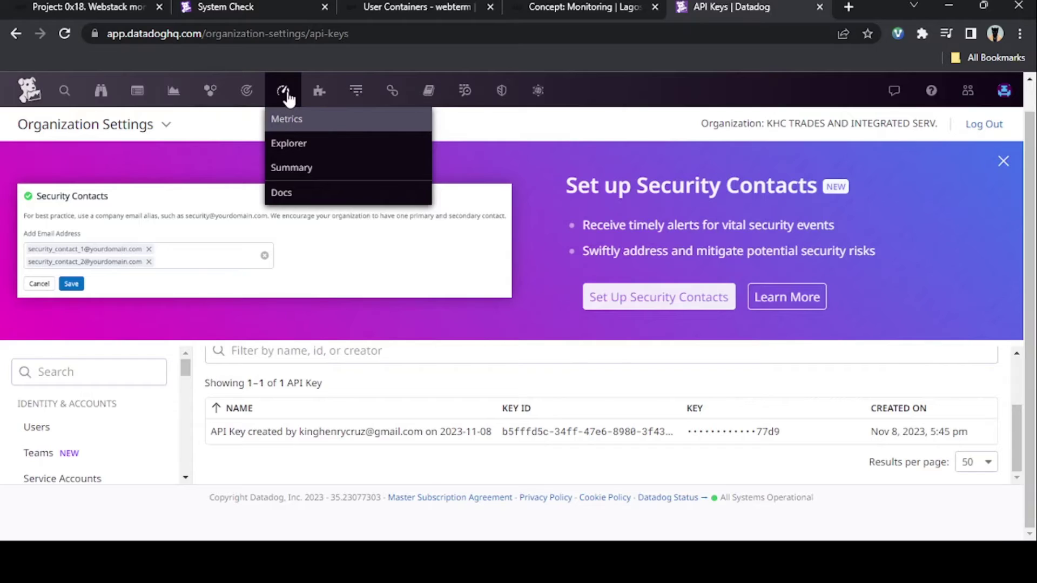
{"action": "left_click", "coordinate": [283, 91]}
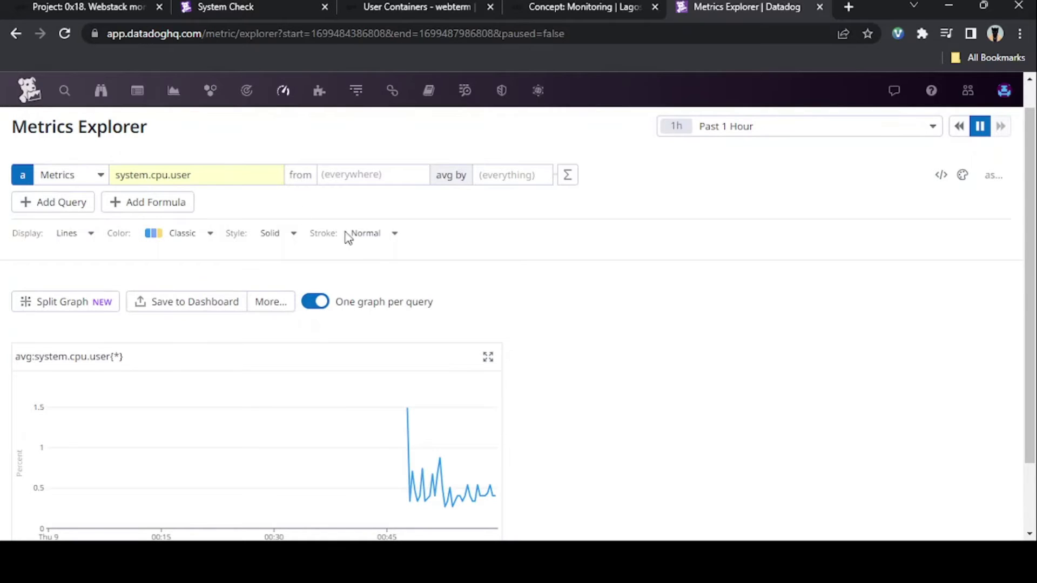
{"action": "scroll", "coordinate": [382, 255], "scroll_direction": "down", "scroll_amount": 2}
{"action": "scroll", "coordinate": [653, 318], "scroll_direction": "down", "scroll_amount": 1}
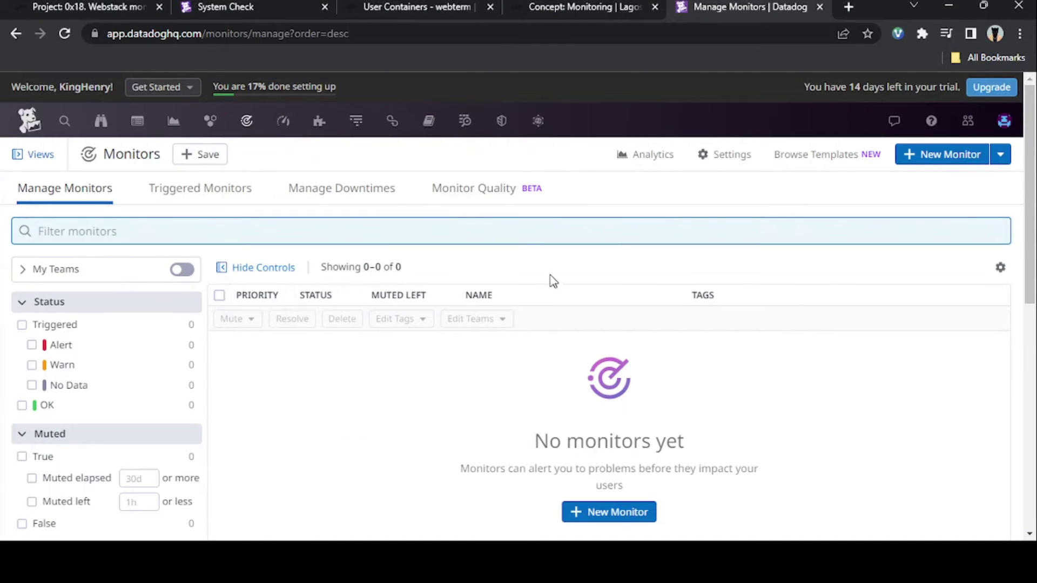
Step: Look over the Manage Monitors page and the available monitor and metrics sections
{"action": "scroll", "coordinate": [297, 356], "scroll_direction": "down", "scroll_amount": 2}
{"action": "scroll", "coordinate": [310, 351], "scroll_direction": "up", "scroll_amount": 3}
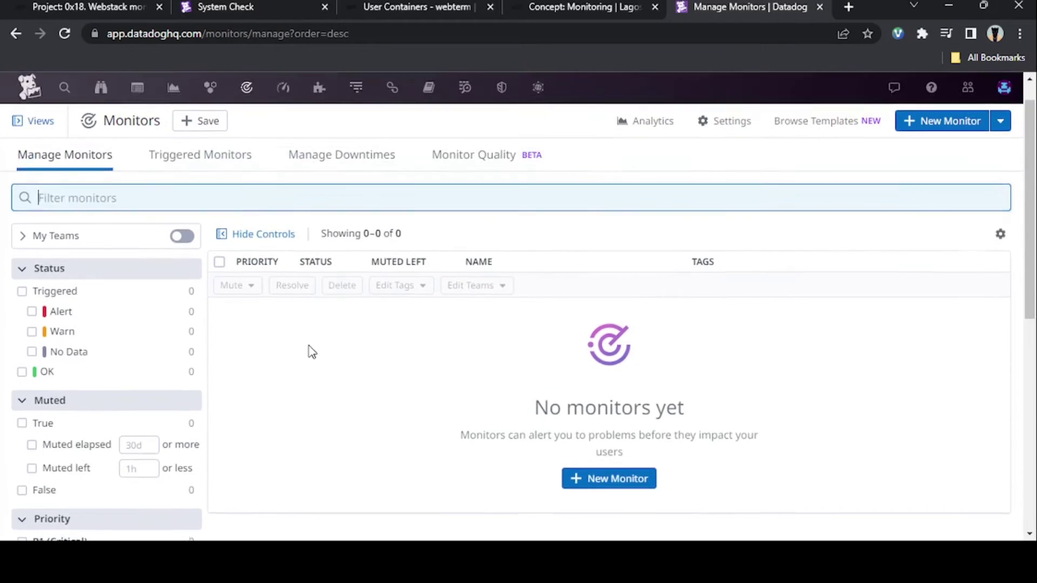
{"action": "mouse_move", "coordinate": [268, 112]}
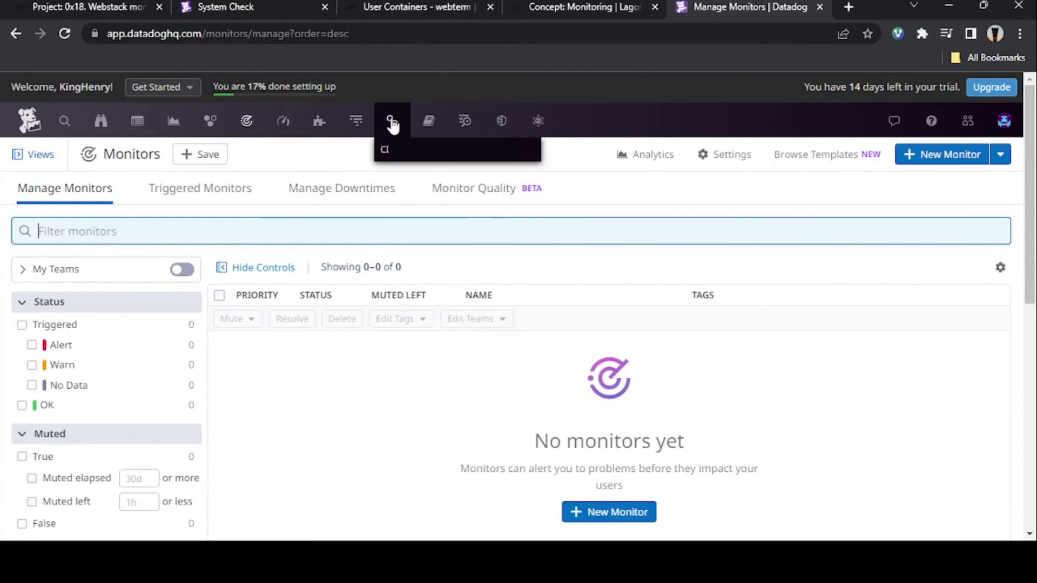
{"action": "mouse_move", "coordinate": [429, 123]}
{"action": "mouse_move", "coordinate": [297, 128]}
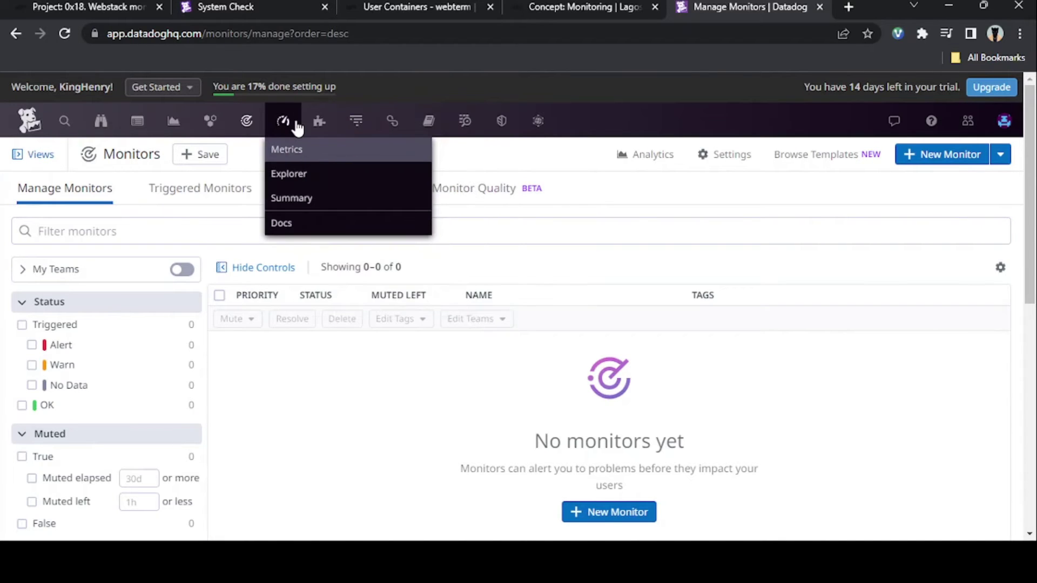
{"action": "mouse_move", "coordinate": [256, 130]}
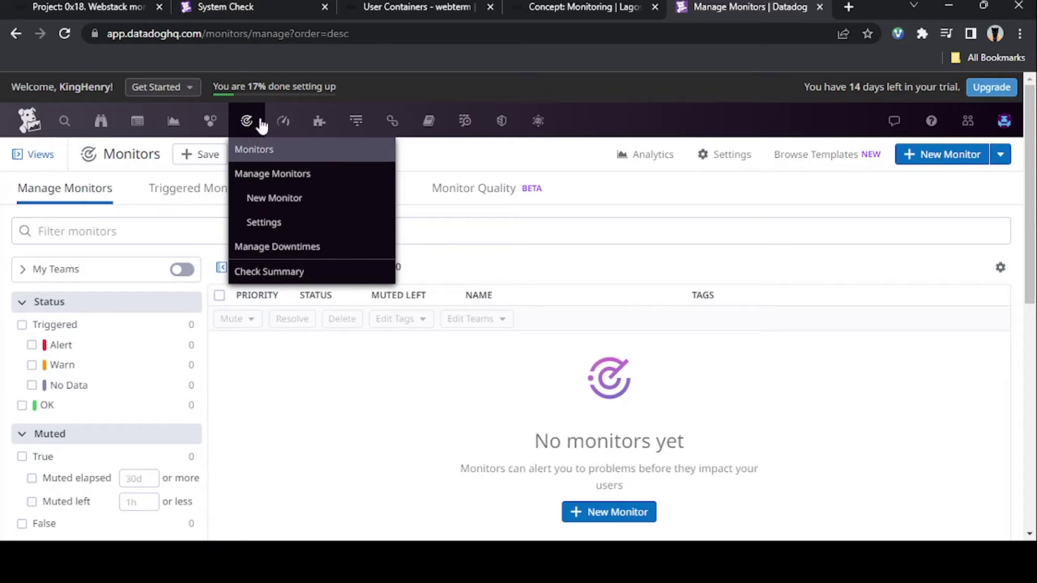
Step: Recheck the Metrics Explorer and return to the Manage Monitors page
{"action": "left_click", "coordinate": [281, 130]}
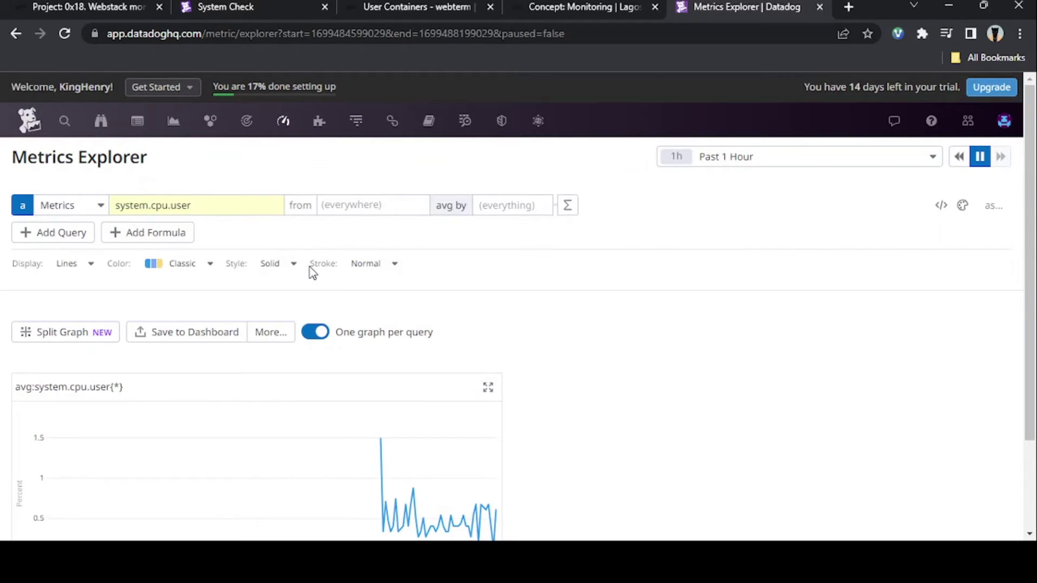
{"action": "mouse_move", "coordinate": [268, 115]}
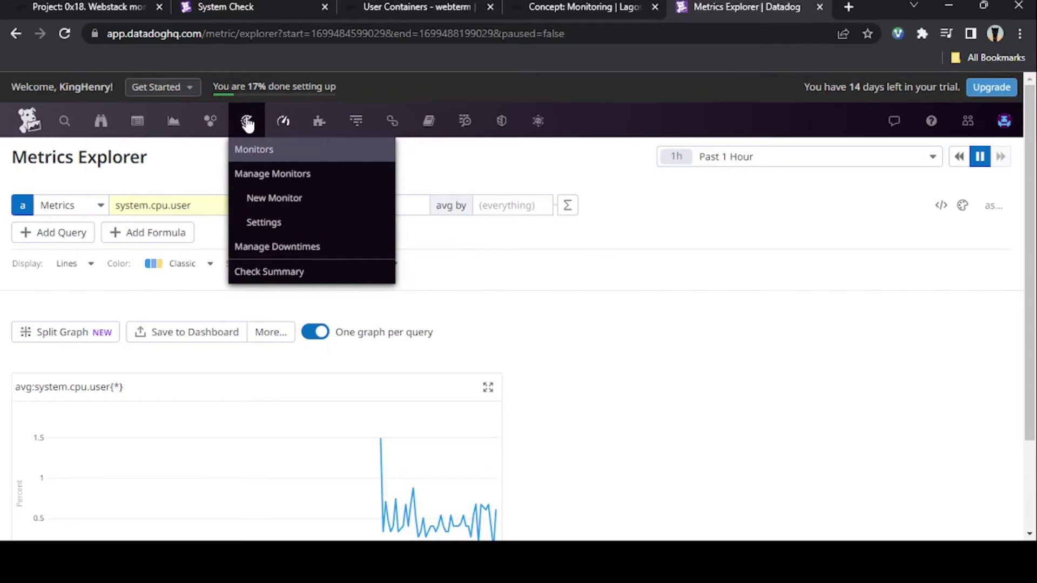
{"action": "left_click", "coordinate": [246, 123]}
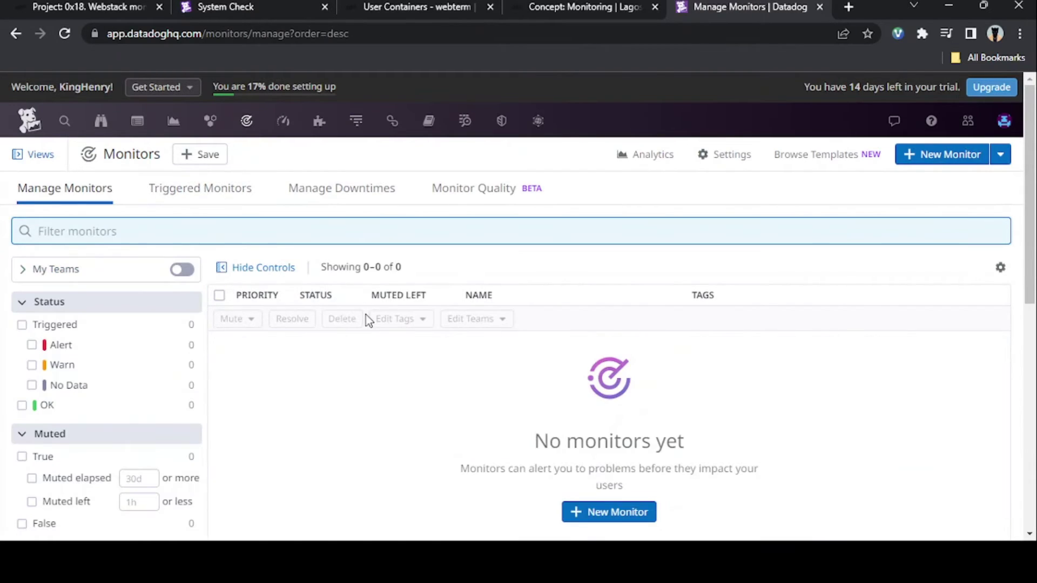
{"action": "scroll", "coordinate": [342, 362], "scroll_direction": "down", "scroll_amount": 5}
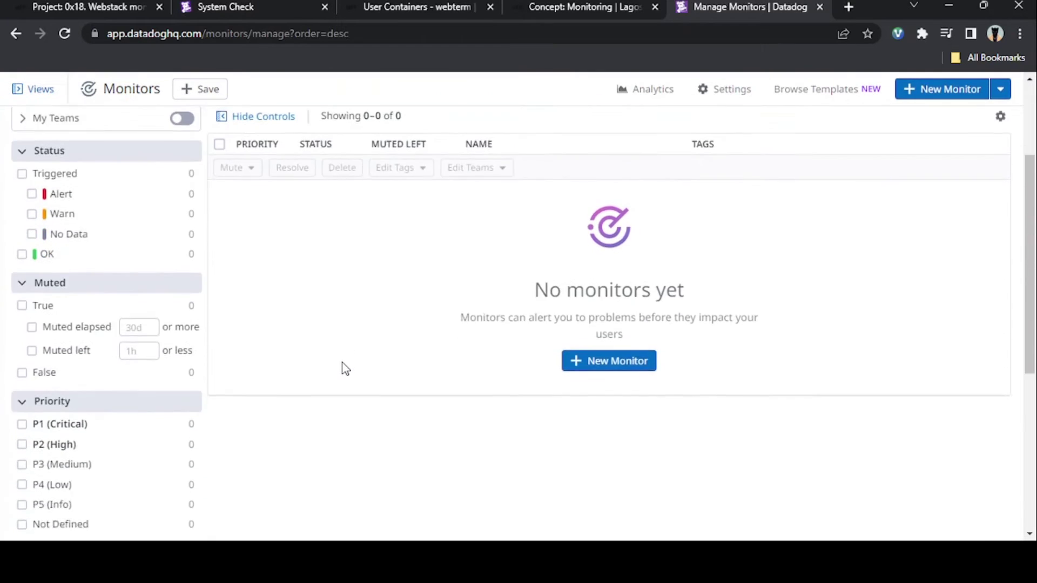
{"action": "scroll", "coordinate": [349, 363], "scroll_direction": "up", "scroll_amount": 4}
{"action": "scroll", "coordinate": [349, 362], "scroll_direction": "down", "scroll_amount": 6}
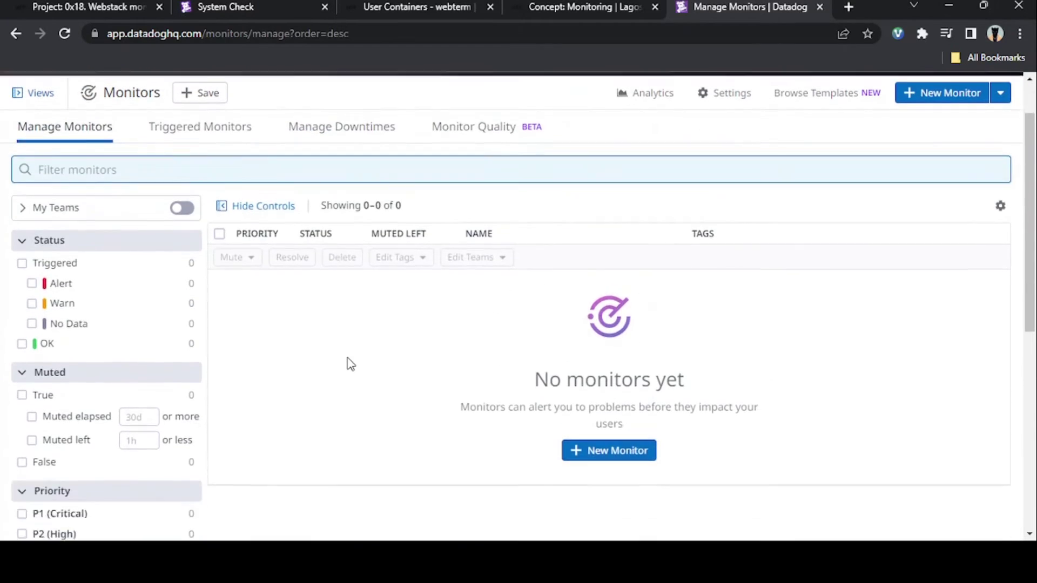
{"action": "scroll", "coordinate": [348, 351], "scroll_direction": "down", "scroll_amount": 3}
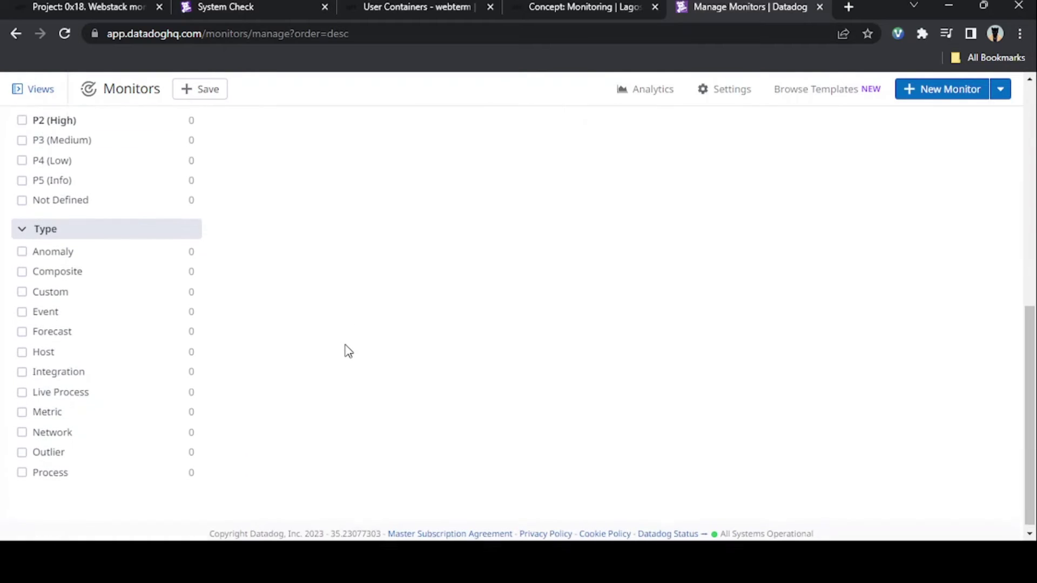
{"action": "scroll", "coordinate": [346, 351], "scroll_direction": "up", "scroll_amount": 7}
{"action": "scroll", "coordinate": [344, 349], "scroll_direction": "up", "scroll_amount": 2}
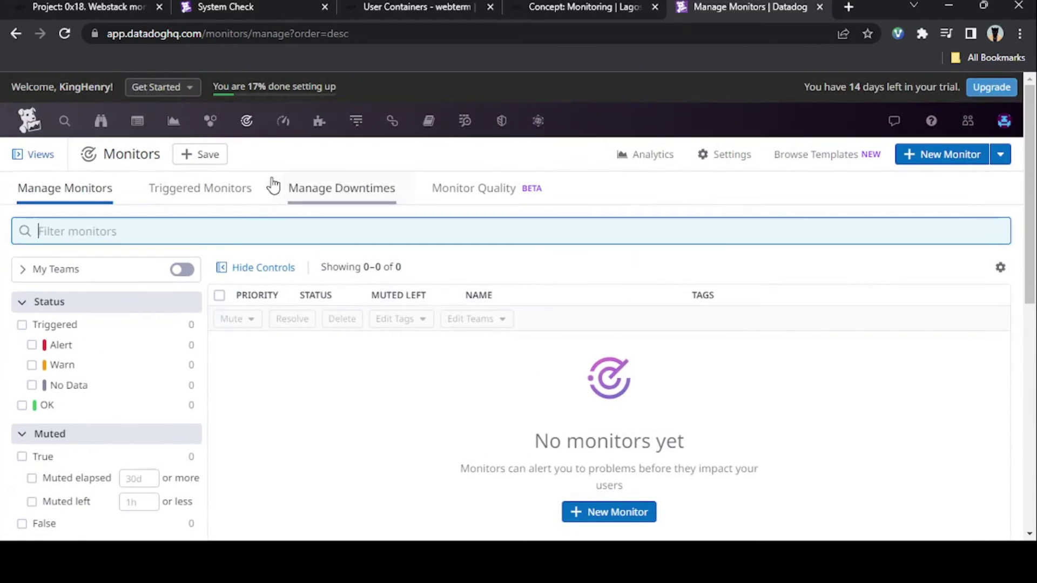
Step: Start a new monitor of the Metric type
{"action": "left_click", "coordinate": [954, 157]}
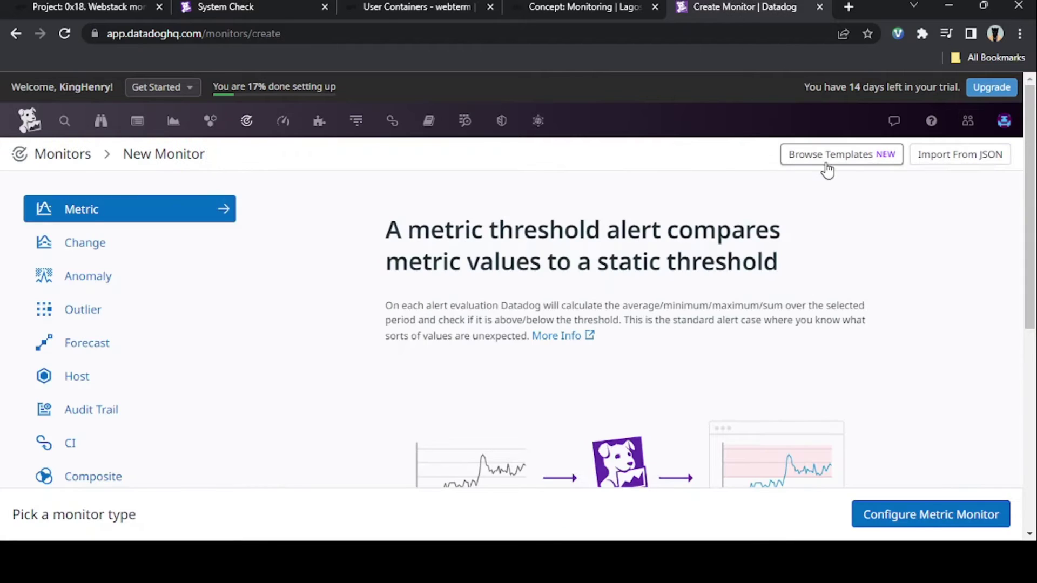
{"action": "left_click", "coordinate": [116, 242]}
{"action": "left_click", "coordinate": [137, 222]}
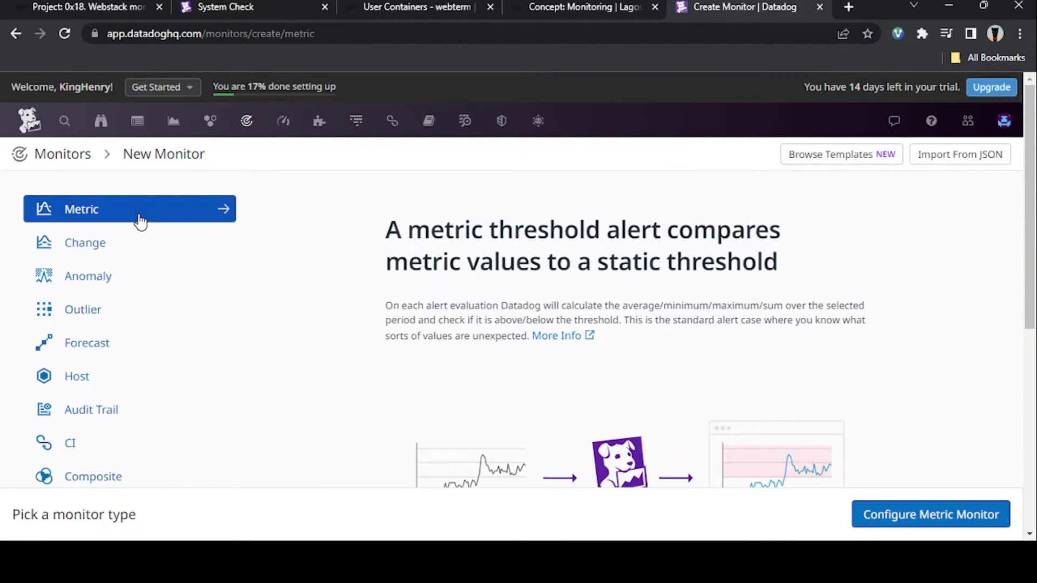
Step: Try to define the monitor's query in source form by replacing the default query with system.io.r_s
{"action": "scroll", "coordinate": [362, 286], "scroll_direction": "down", "scroll_amount": 5}
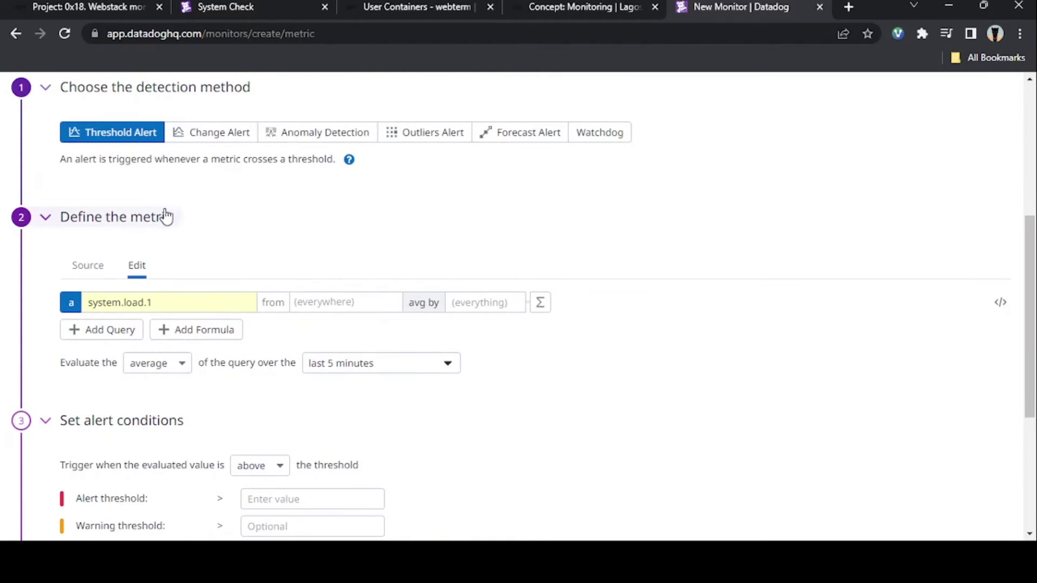
{"action": "left_click", "coordinate": [101, 268]}
{"action": "scroll", "coordinate": [116, 301], "scroll_direction": "down", "scroll_amount": 1}
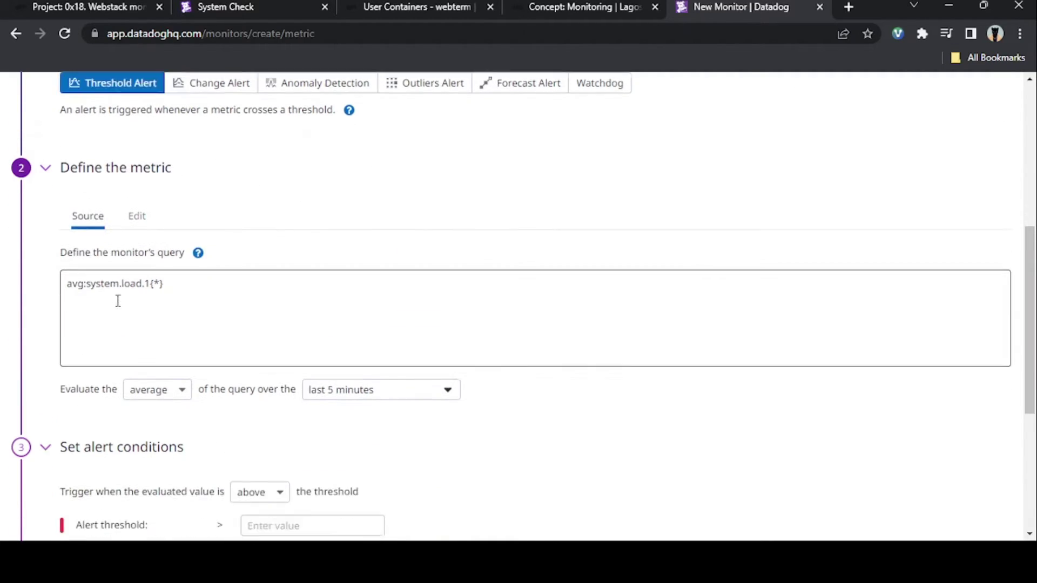
{"action": "left_click", "coordinate": [190, 277]}
{"action": "key", "text": "ctrl+a"}
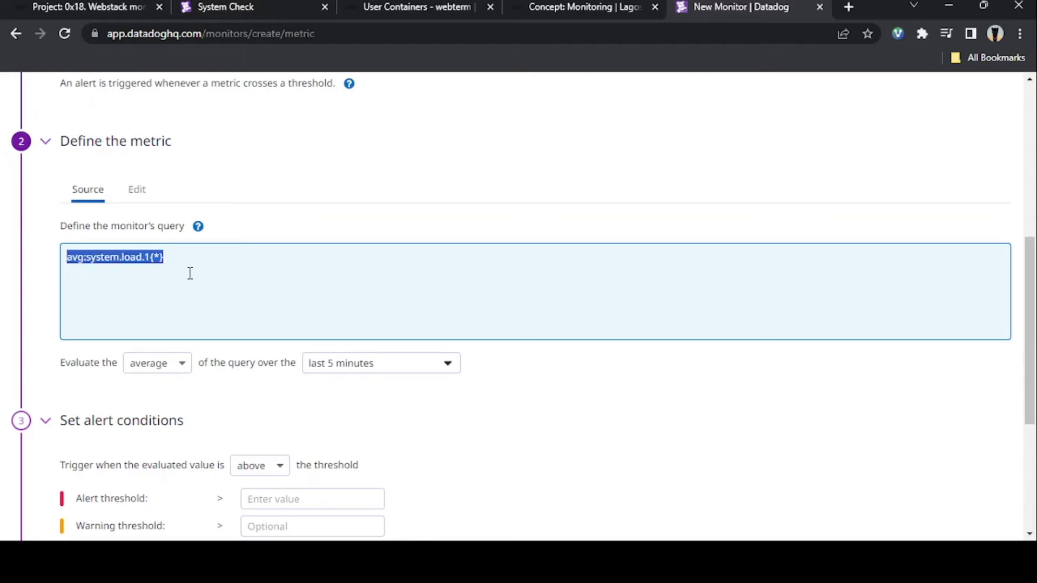
{"action": "key", "text": "ctrl+v"}
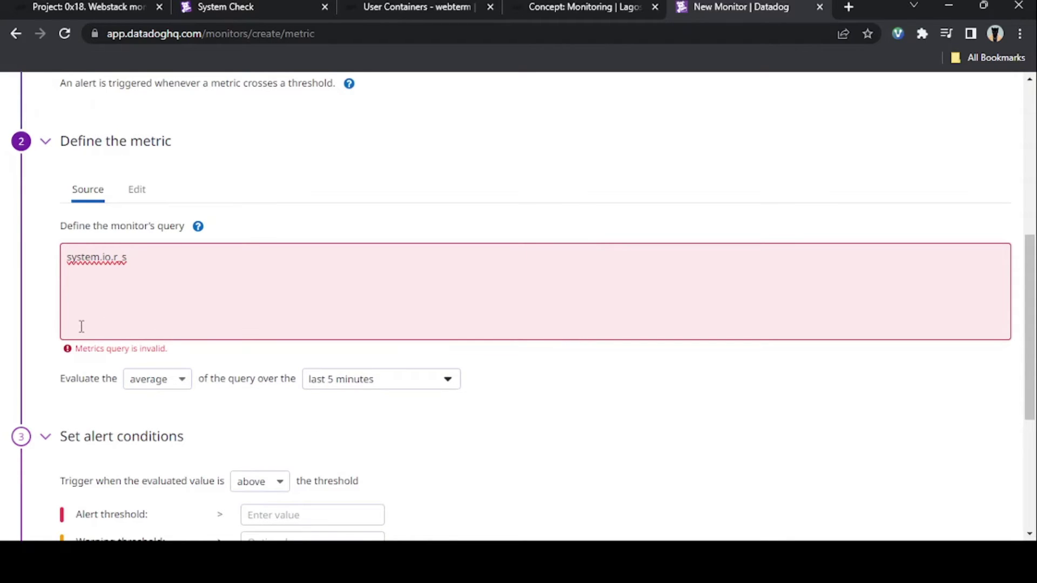
{"action": "key", "text": "ctrl+a"}
{"action": "key", "text": "ctrl+c"}
{"action": "key", "text": "BackSpace"}
{"action": "key", "text": "ctrl+v"}
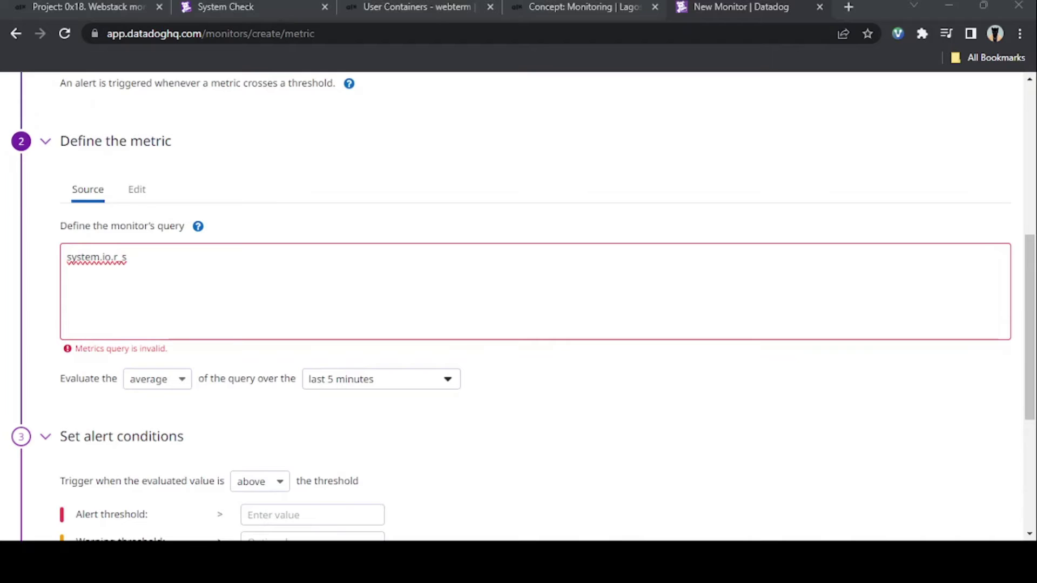
Step: Look over the new monitor's graph, detection method and metric definition
{"action": "scroll", "coordinate": [535, 303], "scroll_direction": "up", "scroll_amount": 2}
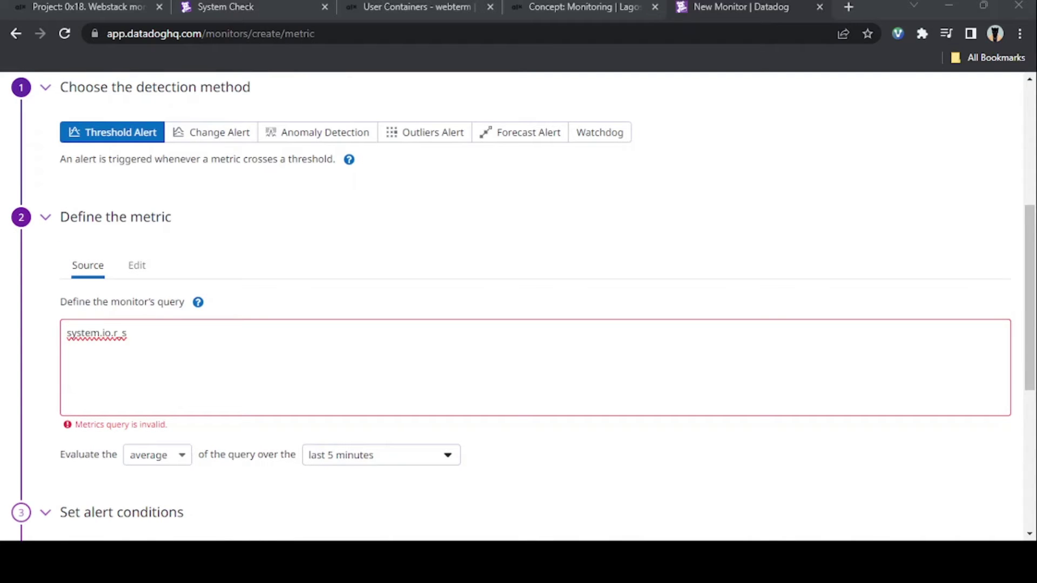
{"action": "key", "text": "alt+Tab"}
{"action": "scroll", "coordinate": [308, 296], "scroll_direction": "up", "scroll_amount": 4}
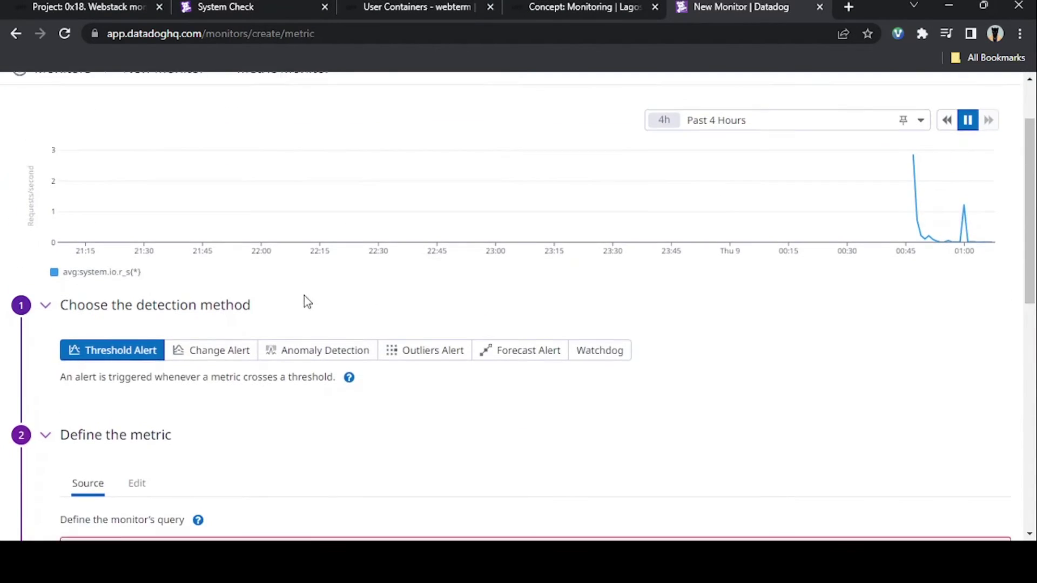
{"action": "scroll", "coordinate": [304, 296], "scroll_direction": "down", "scroll_amount": 4}
{"action": "scroll", "coordinate": [314, 317], "scroll_direction": "up", "scroll_amount": 6}
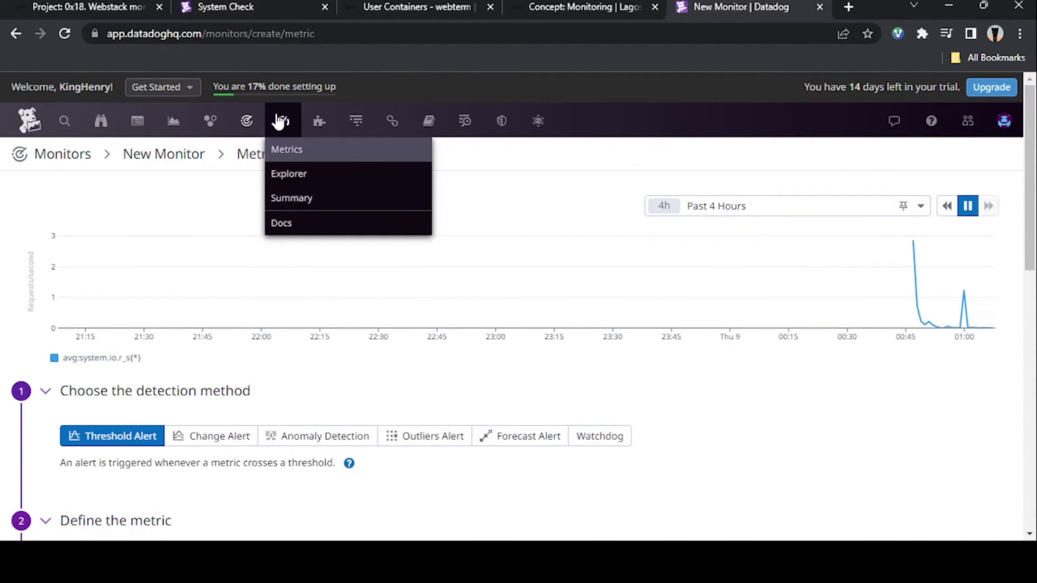
{"action": "mouse_move", "coordinate": [250, 125]}
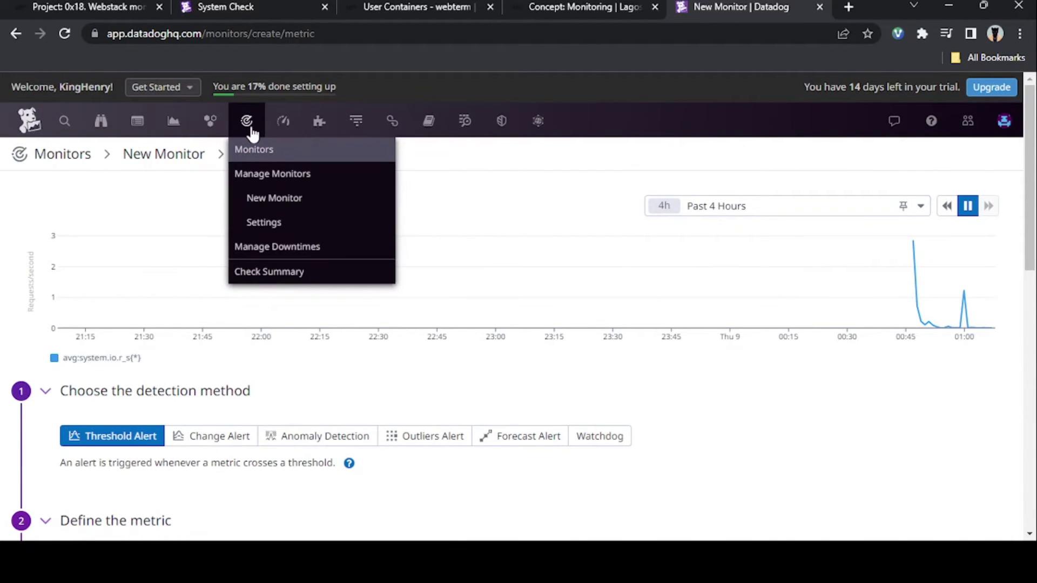
{"action": "scroll", "coordinate": [294, 398], "scroll_direction": "down", "scroll_amount": 4}
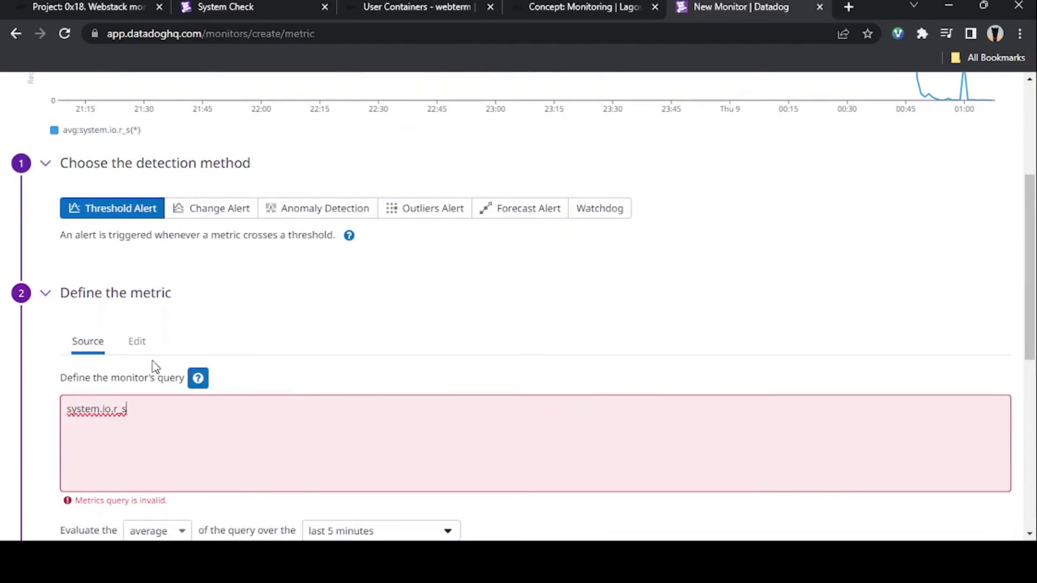
{"action": "scroll", "coordinate": [109, 378], "scroll_direction": "down", "scroll_amount": 1}
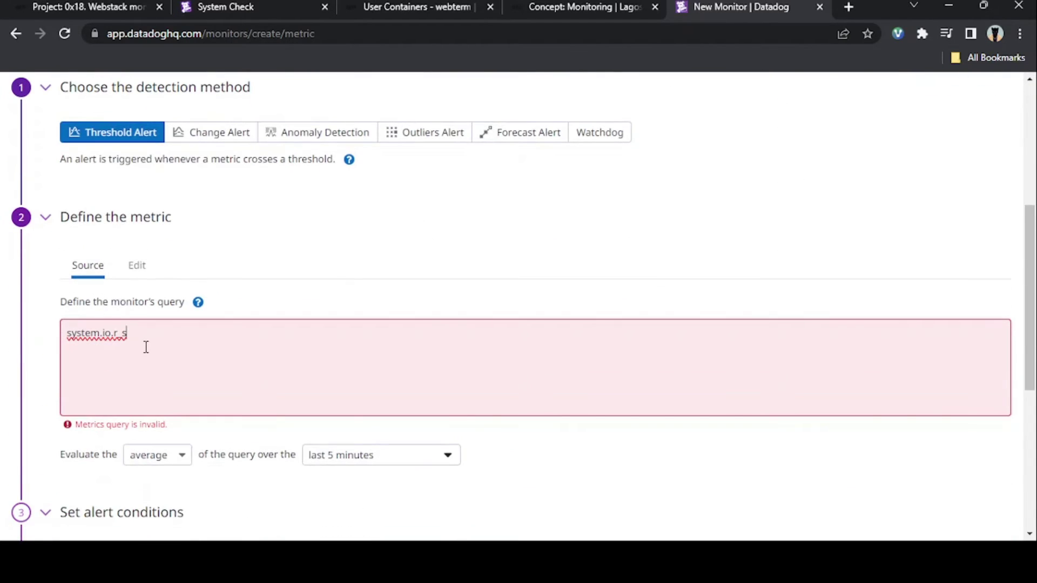
Step: Select system.io.r_s as the monitor's metric in the query editor and check its source form
{"action": "triple_click", "coordinate": [146, 347]}
{"action": "left_click", "coordinate": [137, 266]}
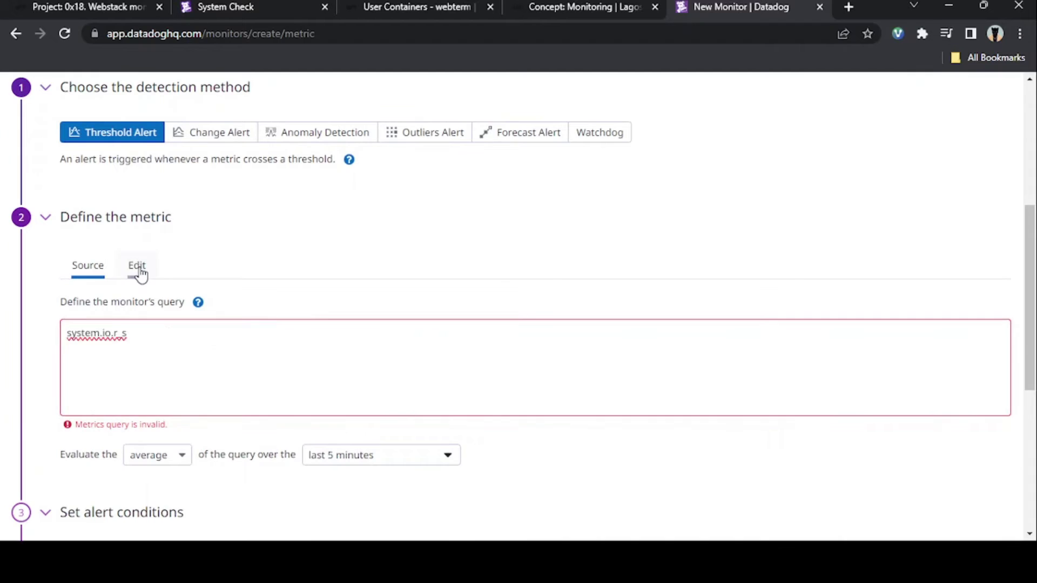
{"action": "left_click", "coordinate": [167, 304]}
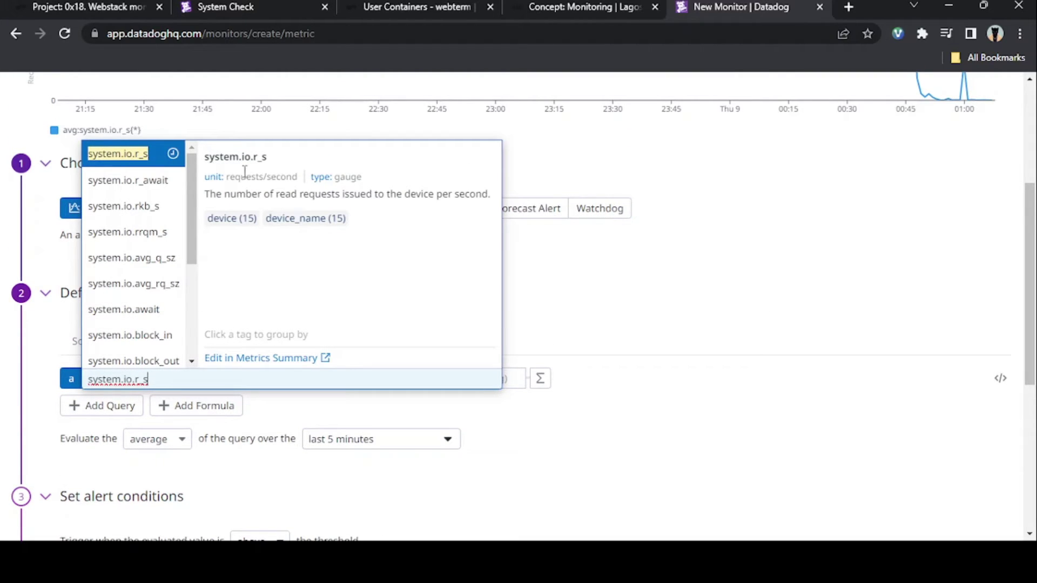
{"action": "left_click", "coordinate": [143, 156]}
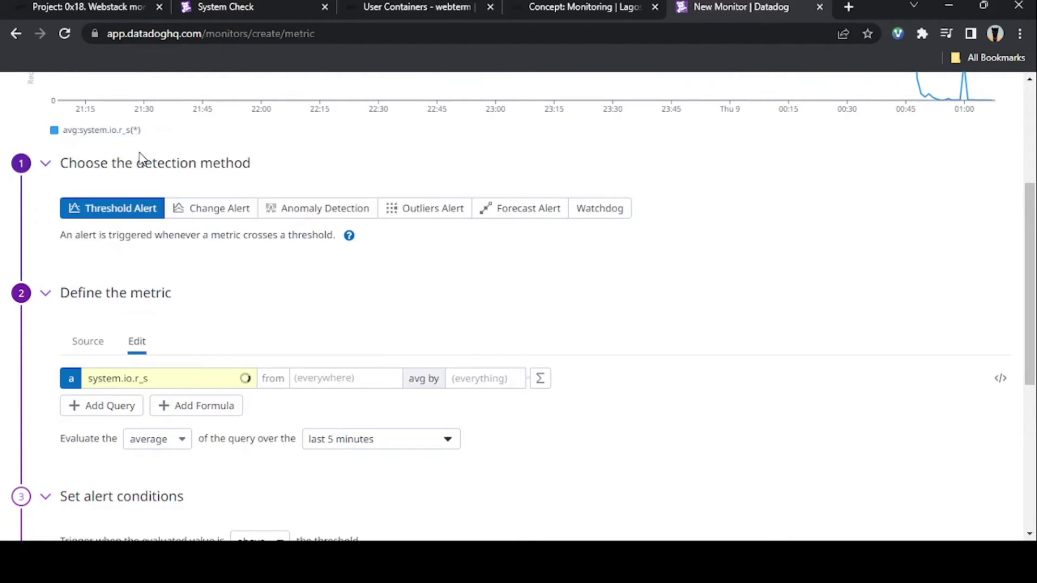
{"action": "left_click", "coordinate": [94, 350]}
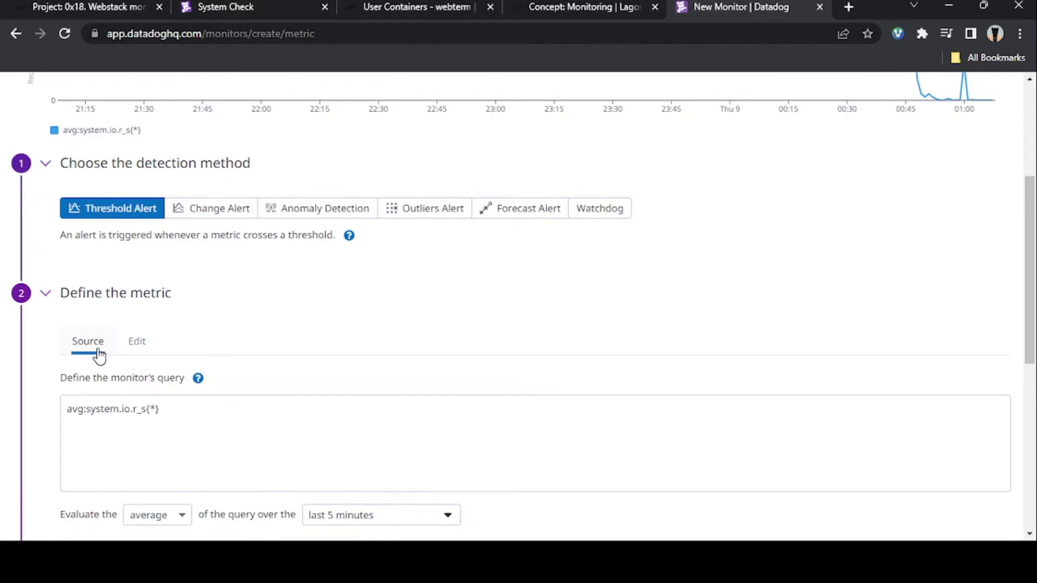
{"action": "left_click", "coordinate": [142, 344]}
Step: Expand the Notify your team section and look over its monitor name, message and notification settings
{"action": "scroll", "coordinate": [220, 359], "scroll_direction": "down", "scroll_amount": 1}
{"action": "scroll", "coordinate": [220, 356], "scroll_direction": "down", "scroll_amount": 3}
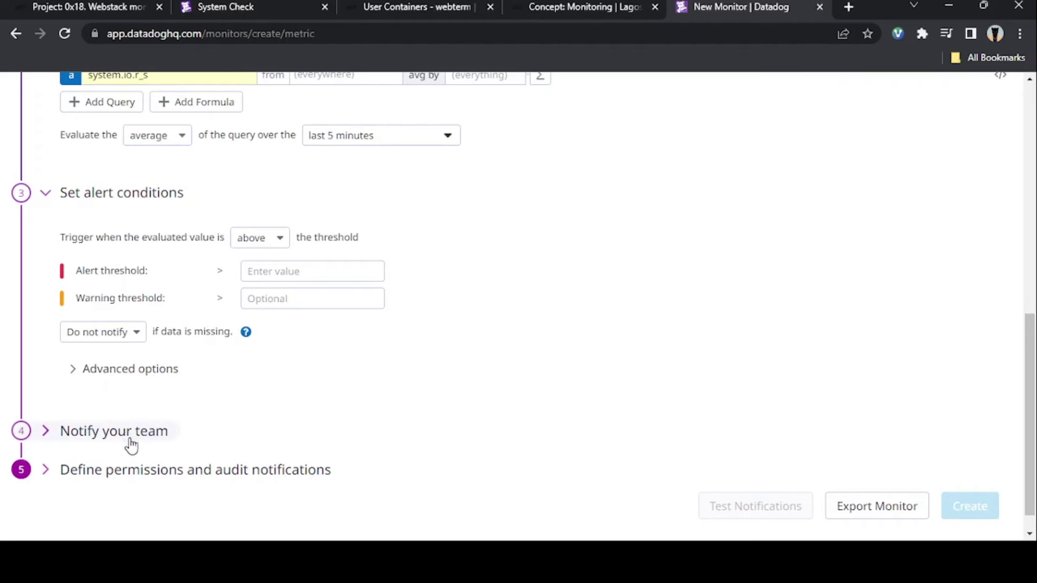
{"action": "scroll", "coordinate": [167, 406], "scroll_direction": "down", "scroll_amount": 1}
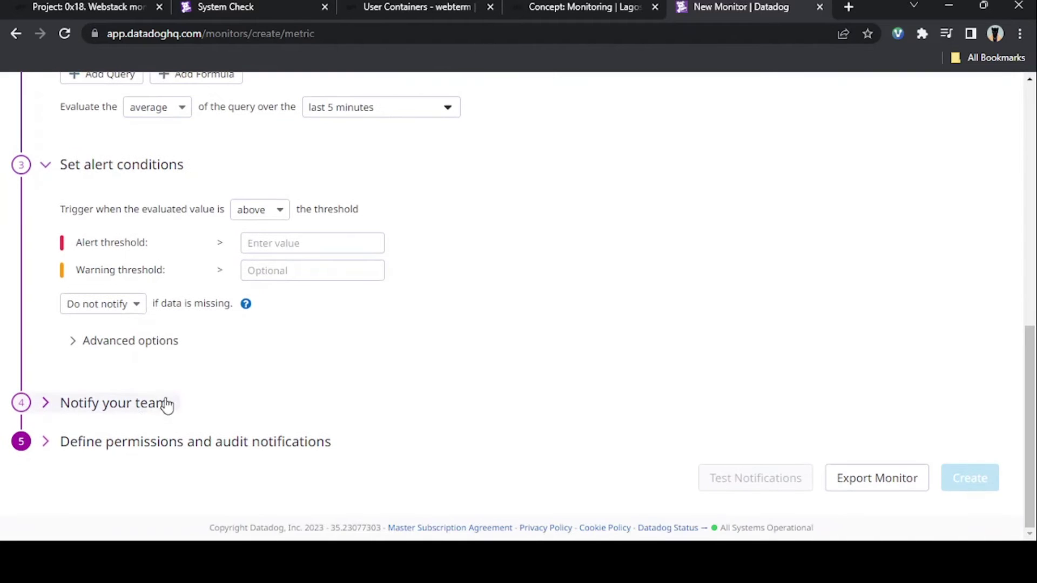
{"action": "left_click", "coordinate": [133, 402]}
{"action": "scroll", "coordinate": [167, 364], "scroll_direction": "down", "scroll_amount": 1}
{"action": "scroll", "coordinate": [167, 364], "scroll_direction": "down", "scroll_amount": 1}
{"action": "left_click", "coordinate": [101, 331]}
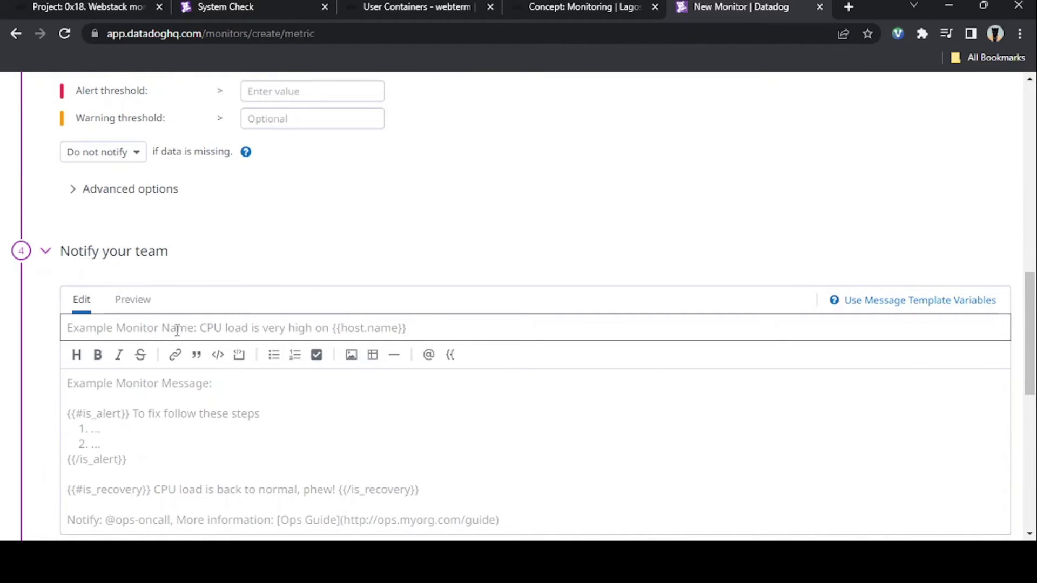
{"action": "left_click", "coordinate": [583, 441]}
{"action": "left_click", "coordinate": [432, 457]}
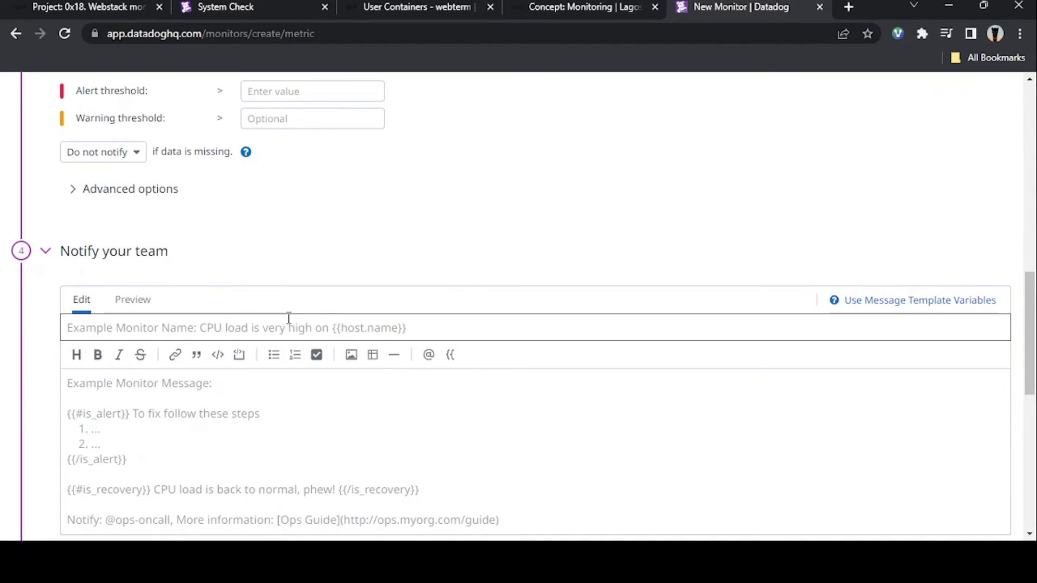
{"action": "scroll", "coordinate": [287, 322], "scroll_direction": "down", "scroll_amount": 3}
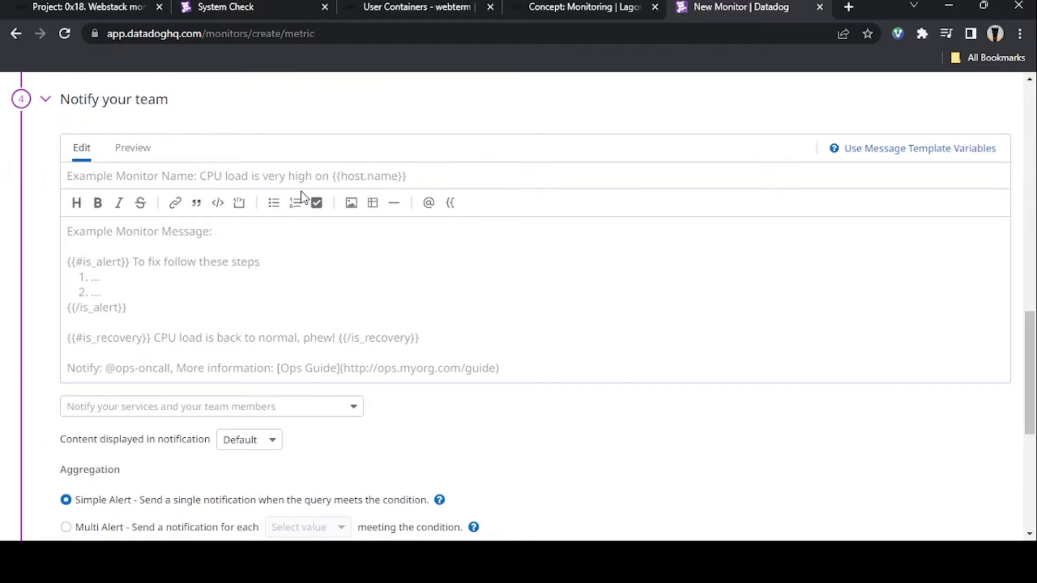
Step: Name the monitor "Read Request" and begin its message with "To"
{"action": "left_click", "coordinate": [458, 178]}
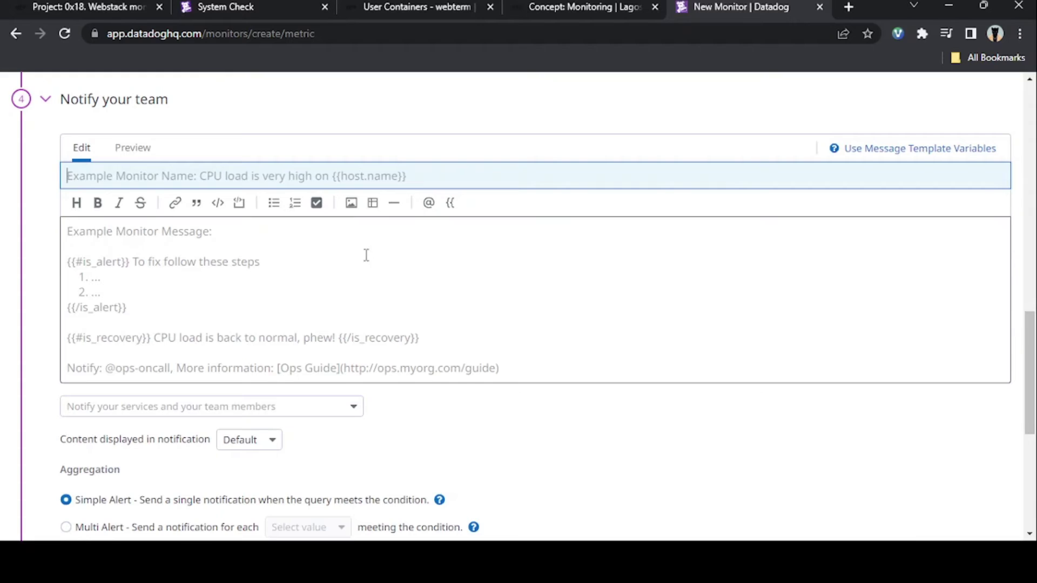
{"action": "scroll", "coordinate": [365, 254], "scroll_direction": "down", "scroll_amount": 6}
{"action": "scroll", "coordinate": [365, 248], "scroll_direction": "up", "scroll_amount": 6}
{"action": "scroll", "coordinate": [364, 247], "scroll_direction": "up", "scroll_amount": 1}
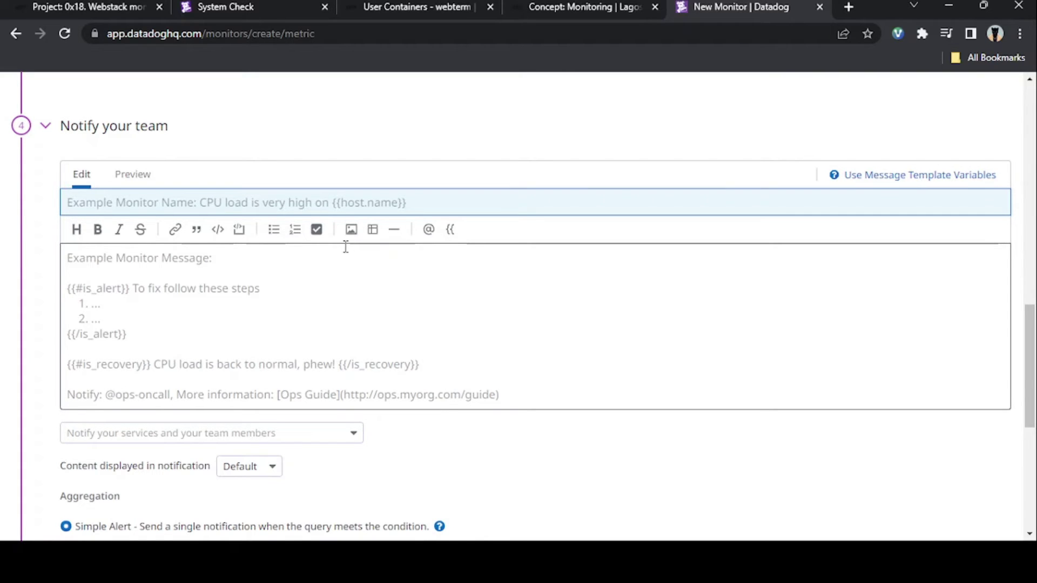
{"action": "type", "text": "Read"}
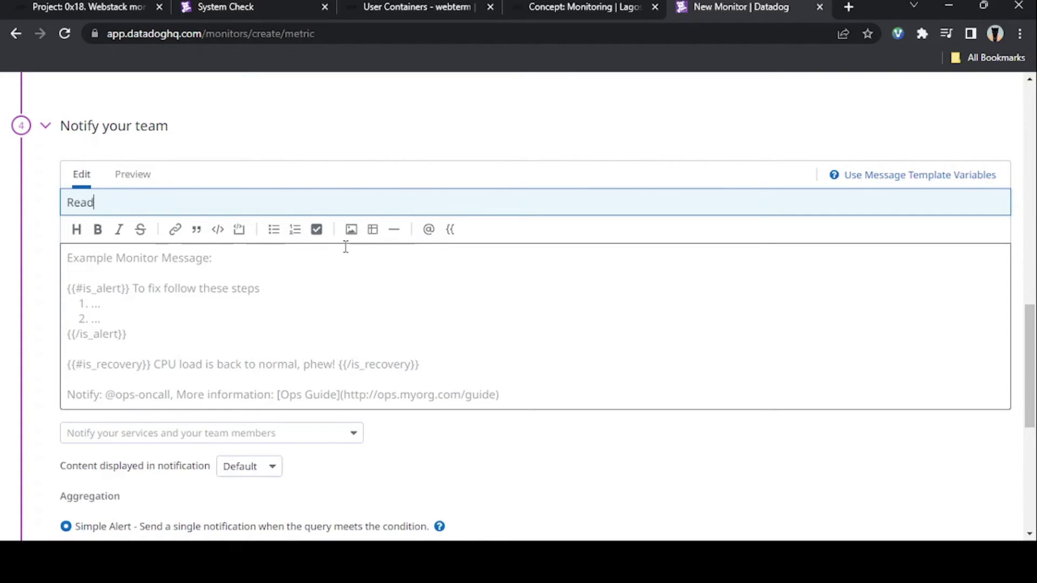
{"action": "type", "text": " Request"}
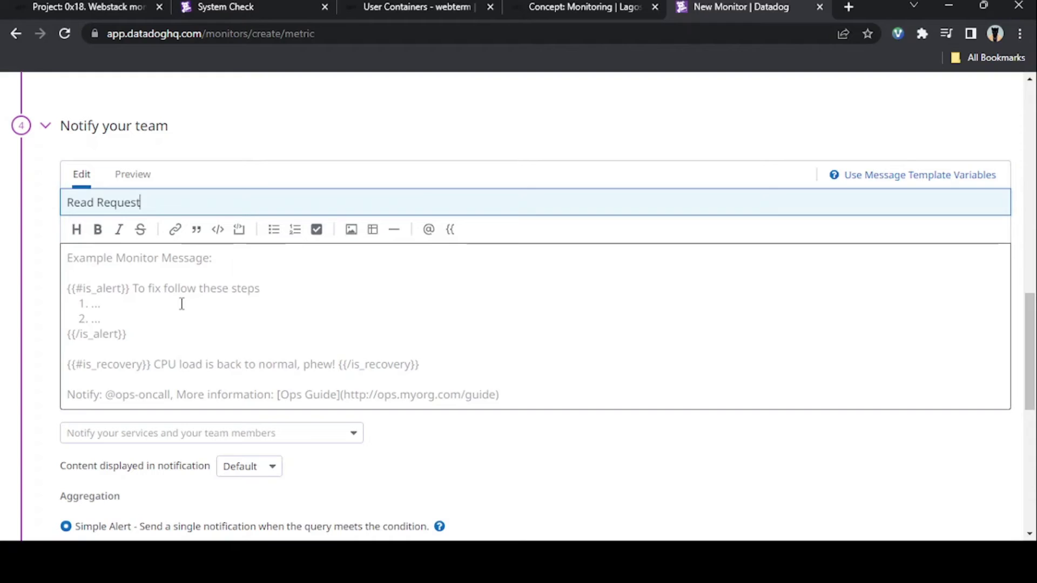
{"action": "left_click", "coordinate": [182, 305]}
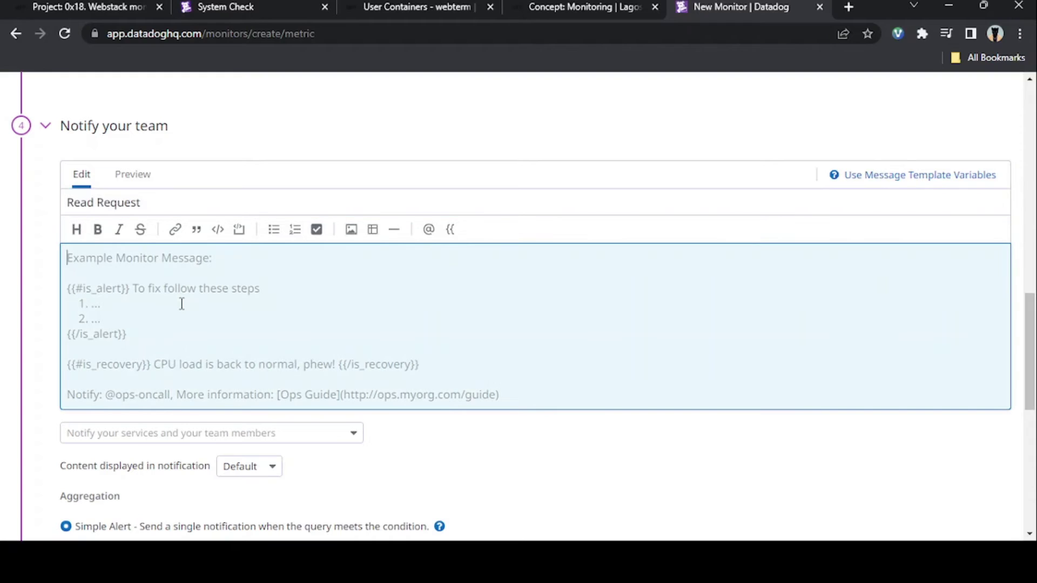
{"action": "type", "text": "To"}
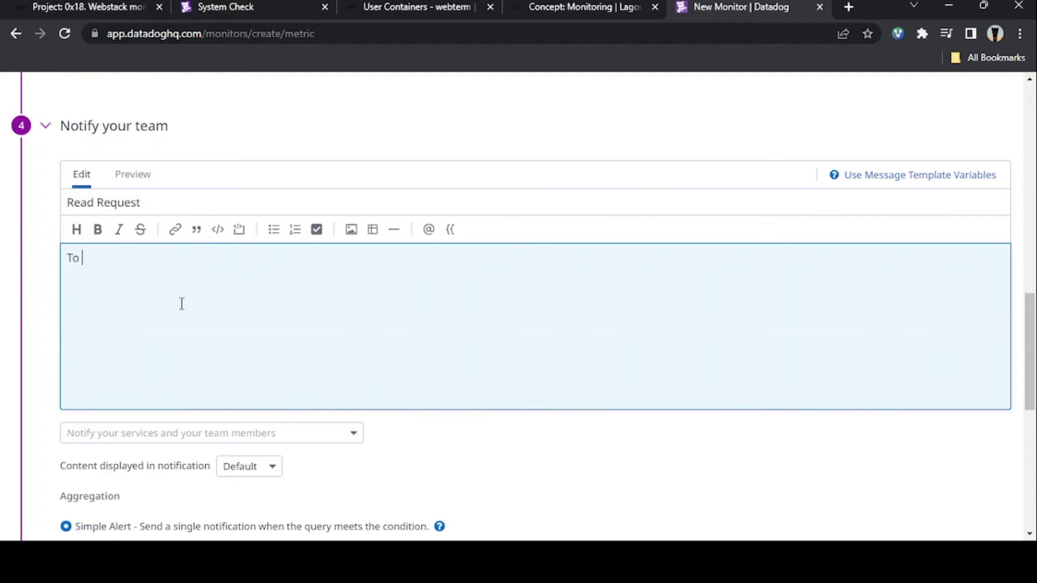
Step: Replace the monitor's message with the project's text "monitor that checks the number of read requests issued to the device per second."
{"action": "left_click", "coordinate": [95, 6]}
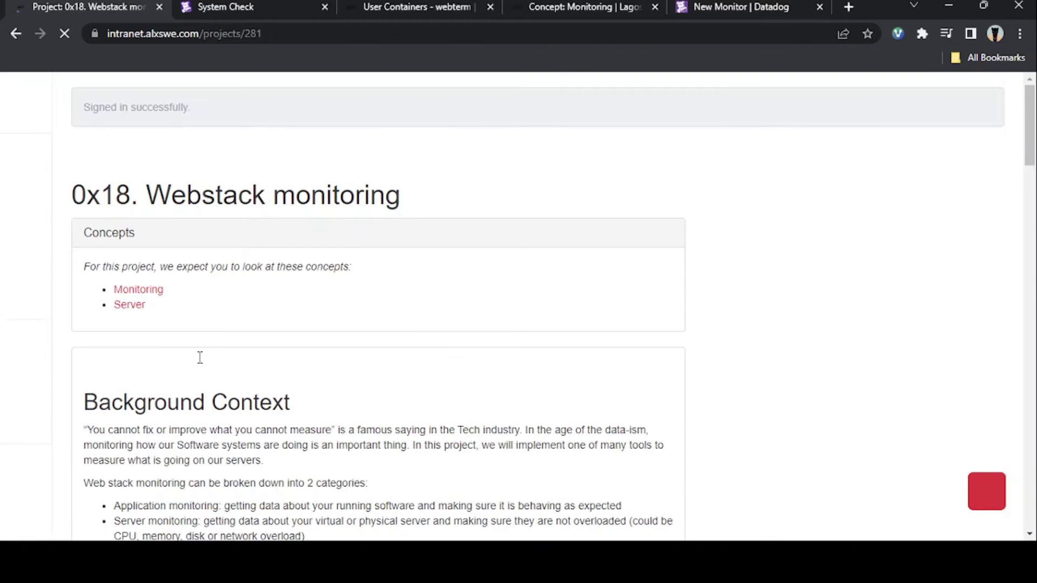
{"action": "scroll", "coordinate": [251, 350], "scroll_direction": "down", "scroll_amount": 5}
{"action": "scroll", "coordinate": [250, 350], "scroll_direction": "down", "scroll_amount": 20}
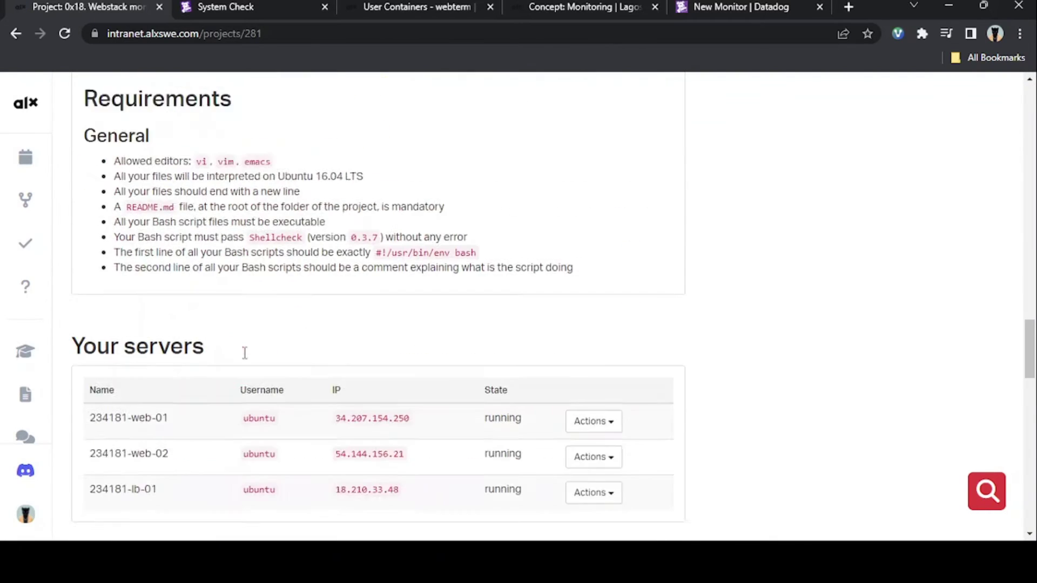
{"action": "scroll", "coordinate": [238, 361], "scroll_direction": "down", "scroll_amount": 7}
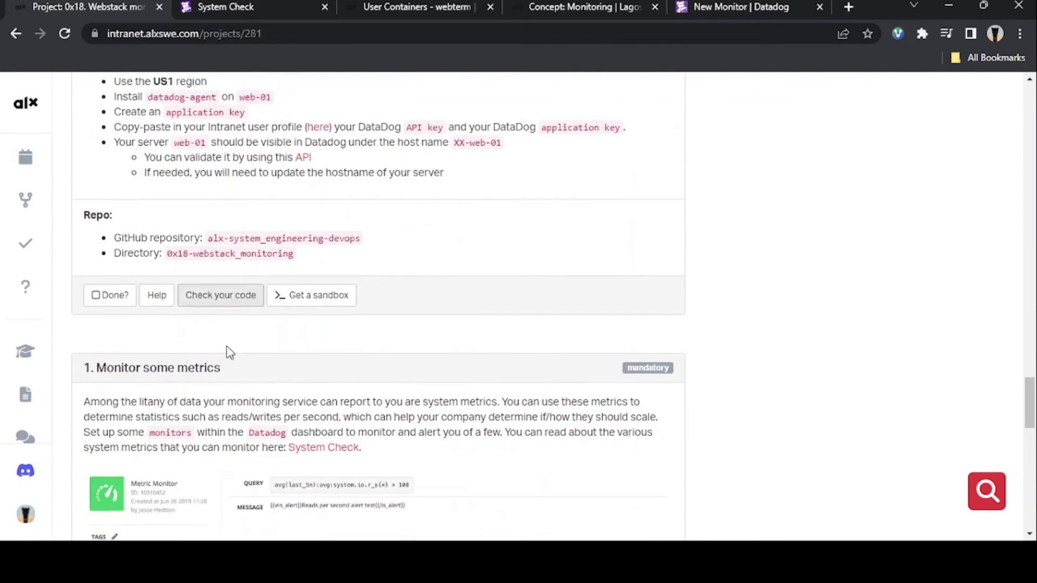
{"action": "scroll", "coordinate": [200, 267], "scroll_direction": "up", "scroll_amount": 3}
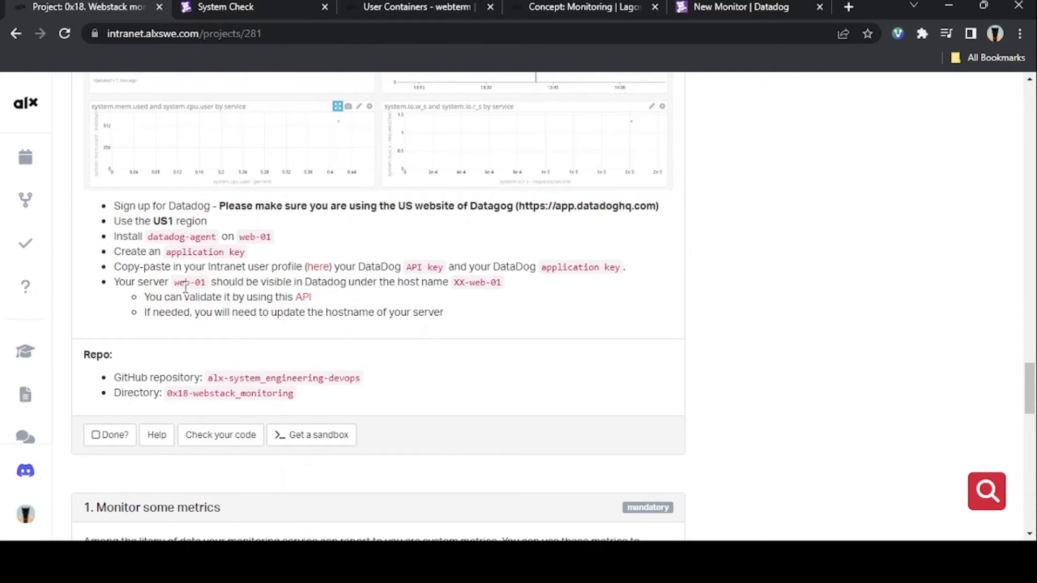
{"action": "scroll", "coordinate": [172, 303], "scroll_direction": "down", "scroll_amount": 15}
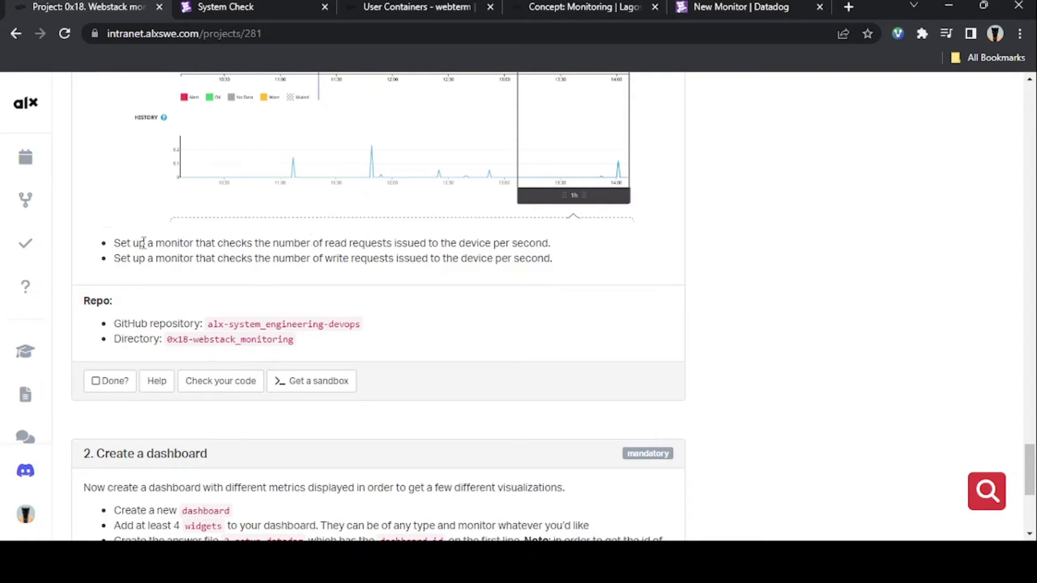
{"action": "left_click_drag", "start_coordinate": [158, 242], "coordinate": [558, 253]}
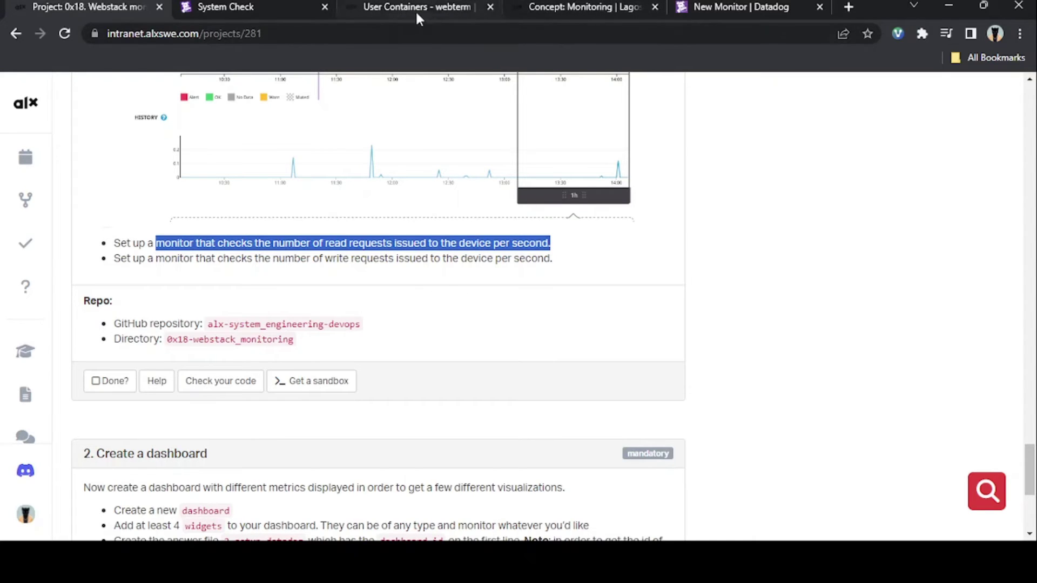
{"action": "left_click", "coordinate": [709, 6]}
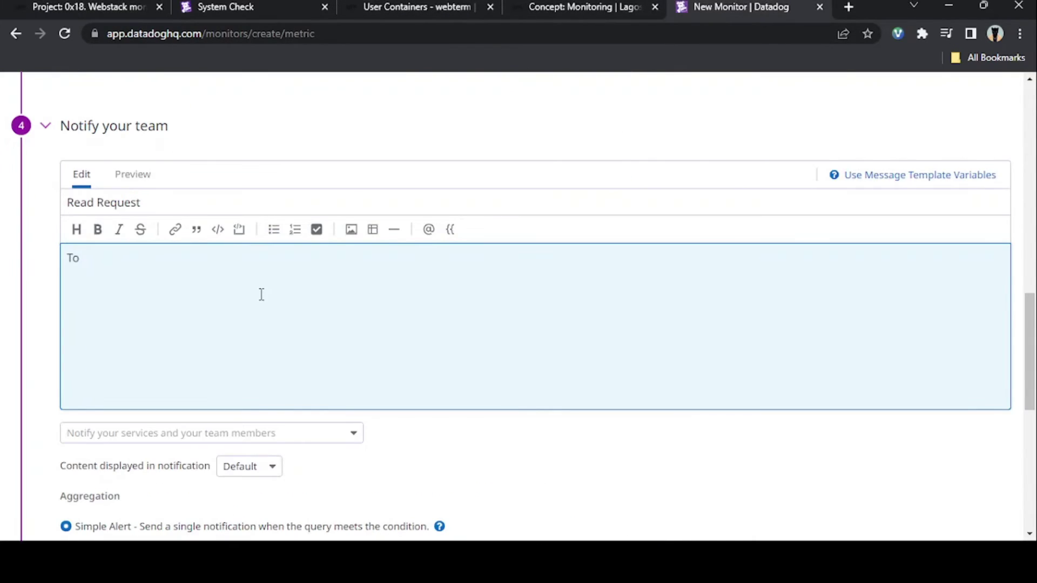
{"action": "type", "text": "<!--StartFragment-->  monitor that checks the number of read requests issued to the device per second.  <!--EndFragment-->"}
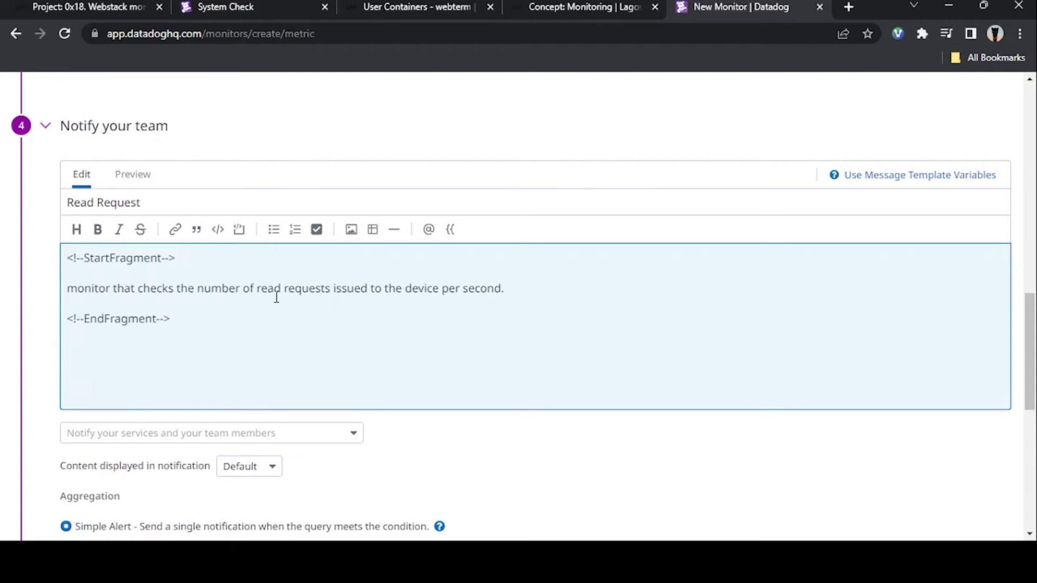
Step: Look over the new monitor form's thresholds, notification, permission and creation settings for anything still incomplete
{"action": "scroll", "coordinate": [200, 313], "scroll_direction": "down", "scroll_amount": 1}
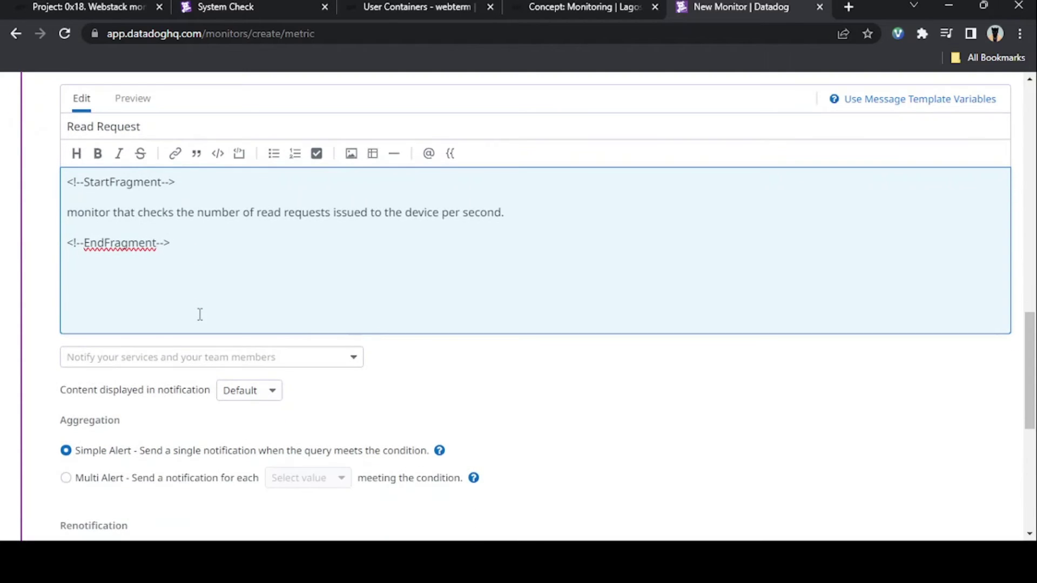
{"action": "scroll", "coordinate": [264, 303], "scroll_direction": "down", "scroll_amount": 5}
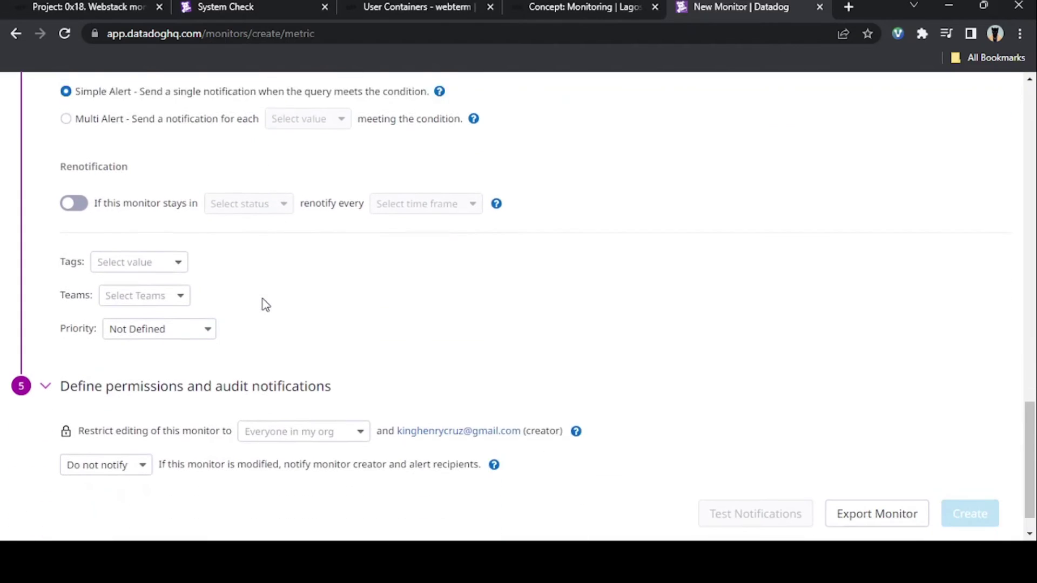
{"action": "scroll", "coordinate": [264, 305], "scroll_direction": "down", "scroll_amount": 1}
{"action": "scroll", "coordinate": [262, 301], "scroll_direction": "up", "scroll_amount": 2}
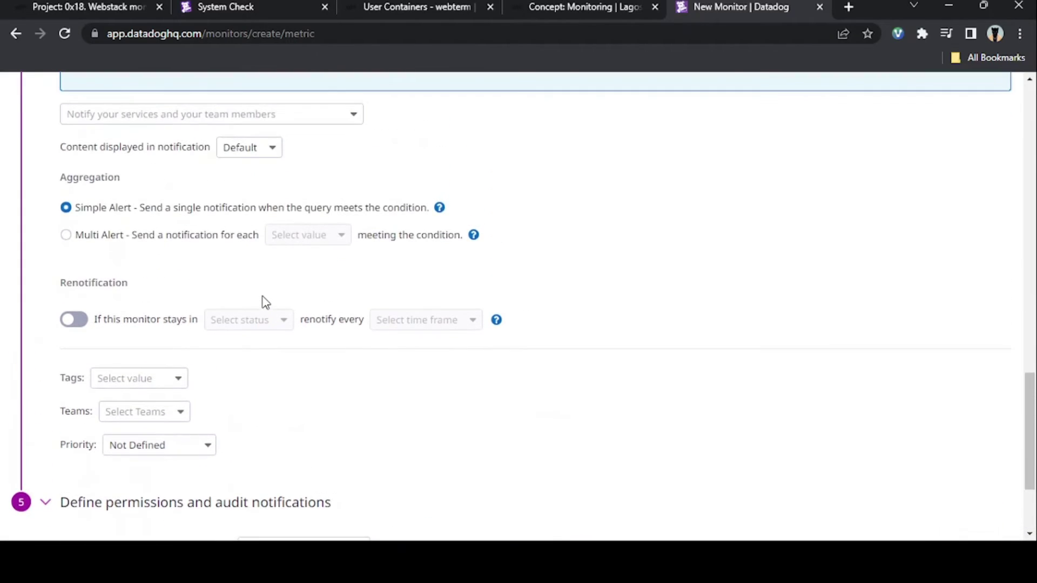
{"action": "scroll", "coordinate": [265, 301], "scroll_direction": "up", "scroll_amount": 5}
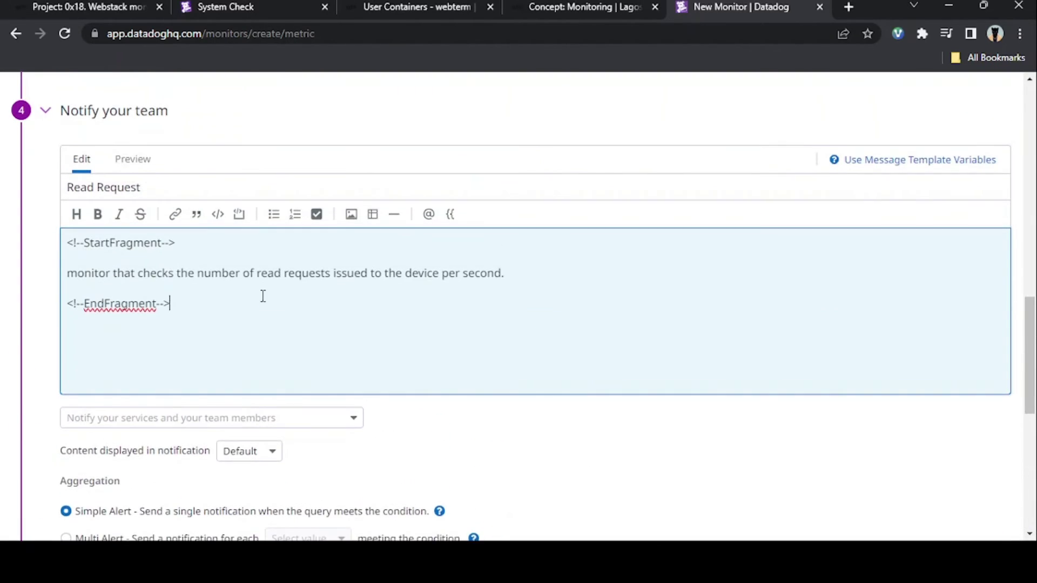
{"action": "scroll", "coordinate": [263, 296], "scroll_direction": "up", "scroll_amount": 1}
{"action": "scroll", "coordinate": [400, 305], "scroll_direction": "down", "scroll_amount": 7}
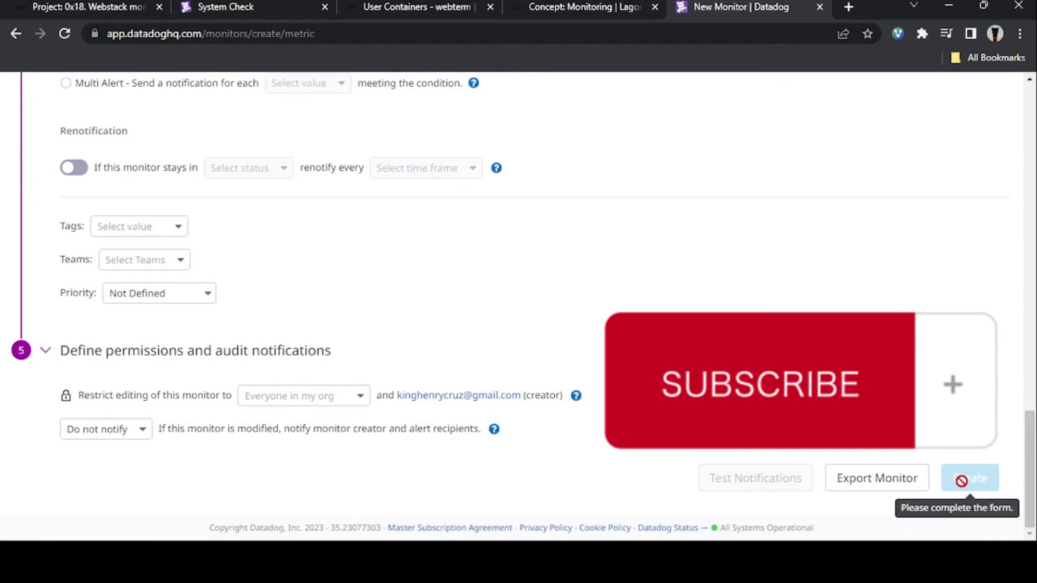
{"action": "scroll", "coordinate": [367, 313], "scroll_direction": "up", "scroll_amount": 3}
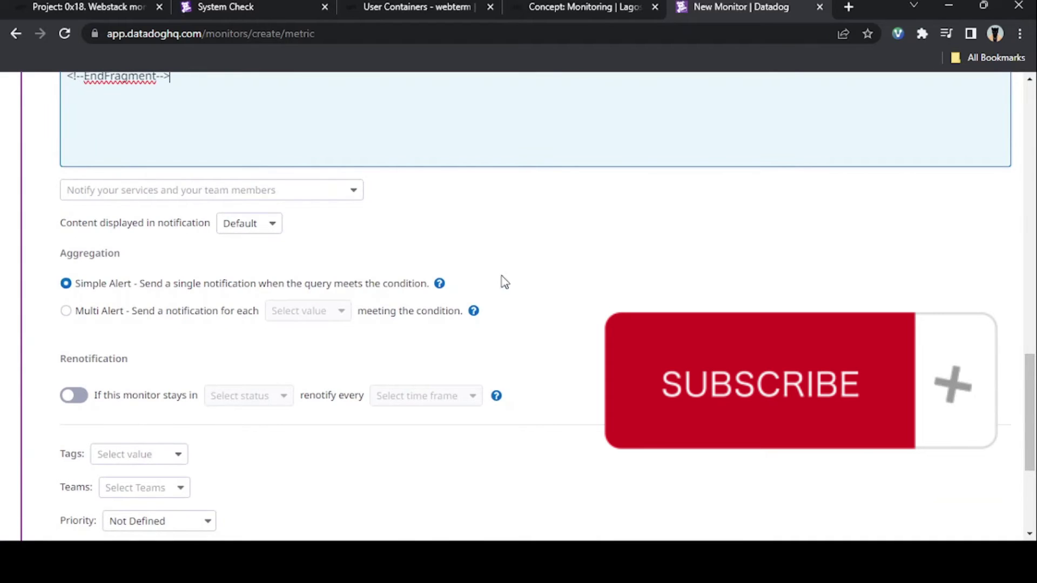
{"action": "left_click", "coordinate": [780, 525]}
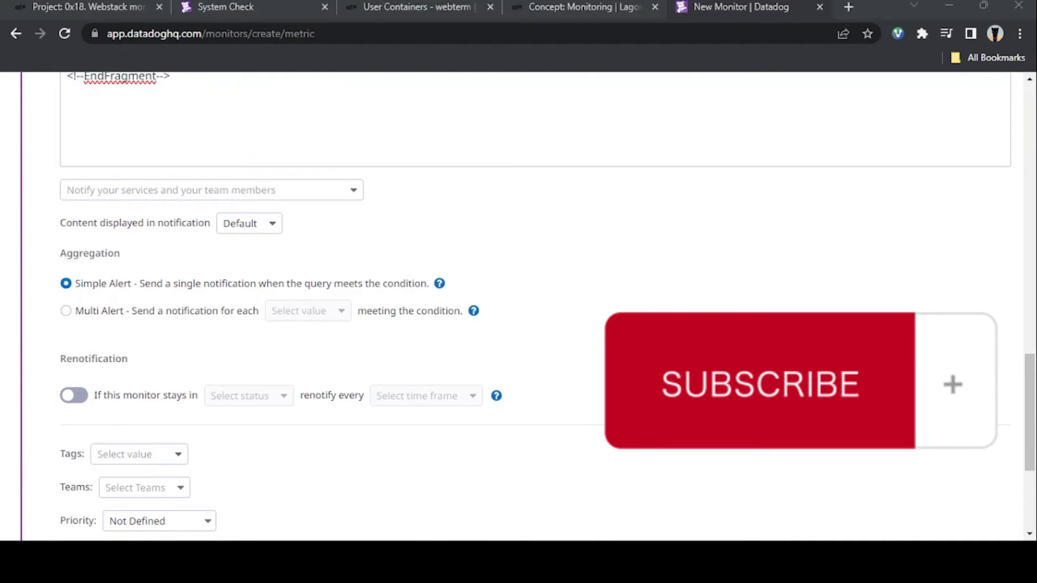
{"action": "scroll", "coordinate": [518, 302], "scroll_direction": "up", "scroll_amount": 5}
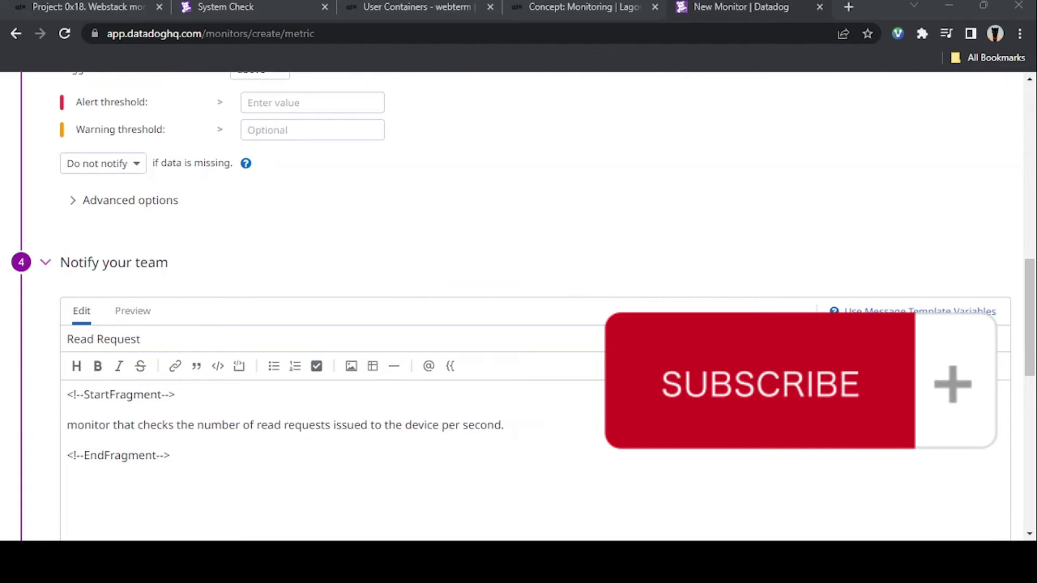
{"action": "left_click", "coordinate": [312, 130]}
{"action": "scroll", "coordinate": [481, 358], "scroll_direction": "down", "scroll_amount": 8}
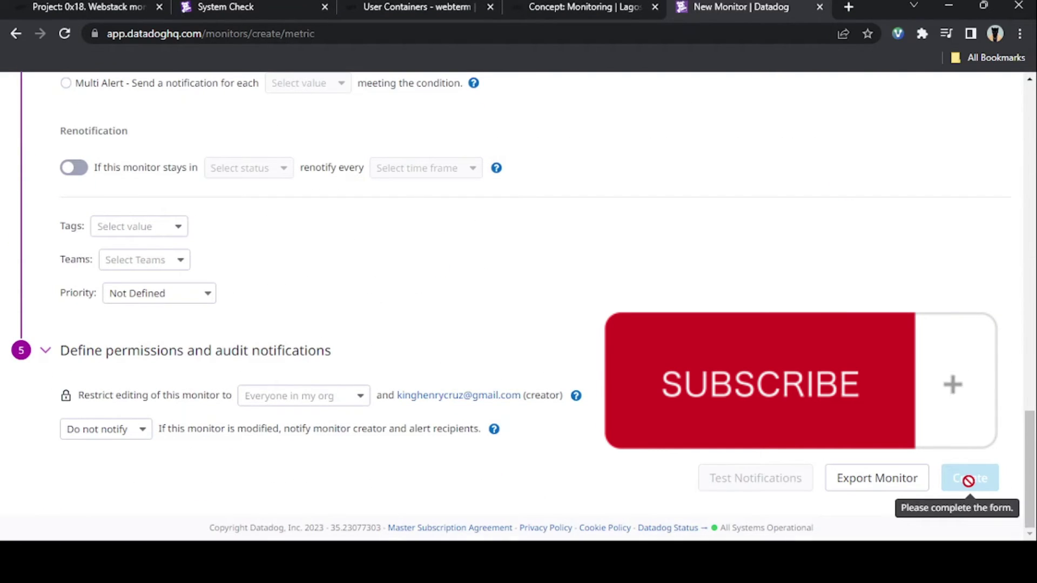
{"action": "scroll", "coordinate": [348, 381], "scroll_direction": "up", "scroll_amount": 2}
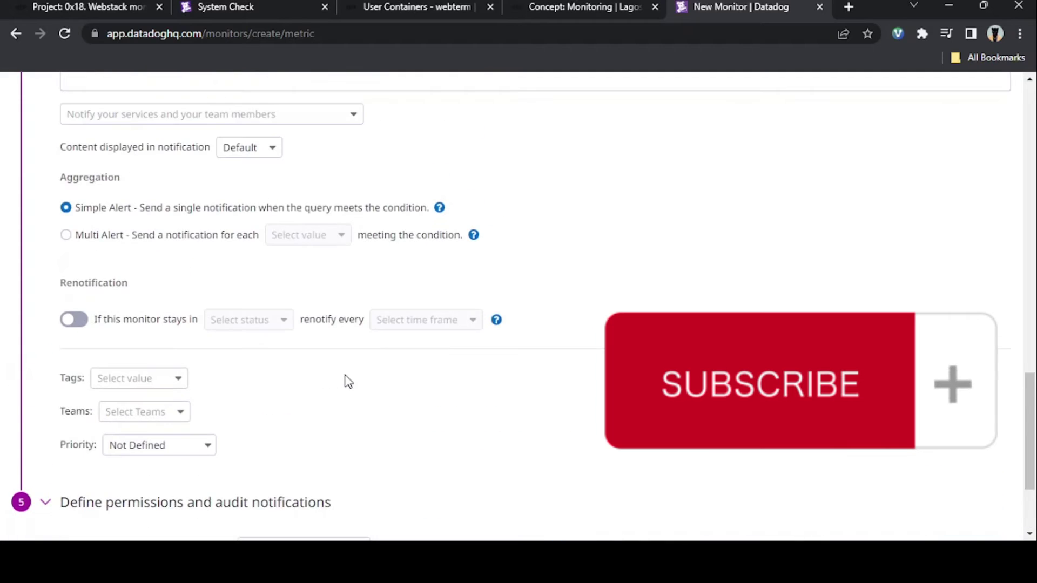
{"action": "scroll", "coordinate": [346, 377], "scroll_direction": "up", "scroll_amount": 3}
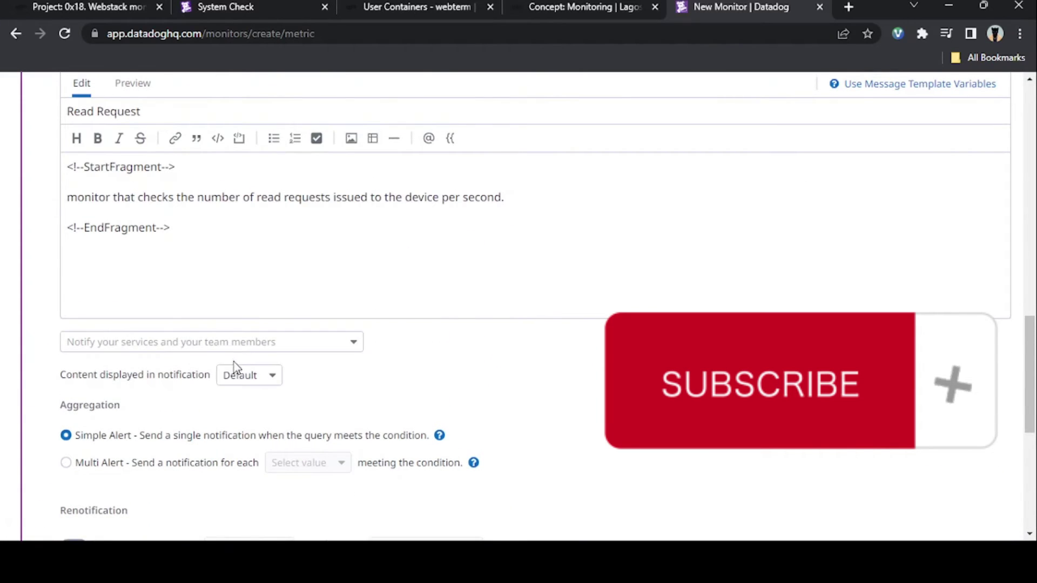
{"action": "left_click", "coordinate": [242, 351]}
{"action": "left_click", "coordinate": [169, 393]}
{"action": "scroll", "coordinate": [405, 399], "scroll_direction": "down", "scroll_amount": 7}
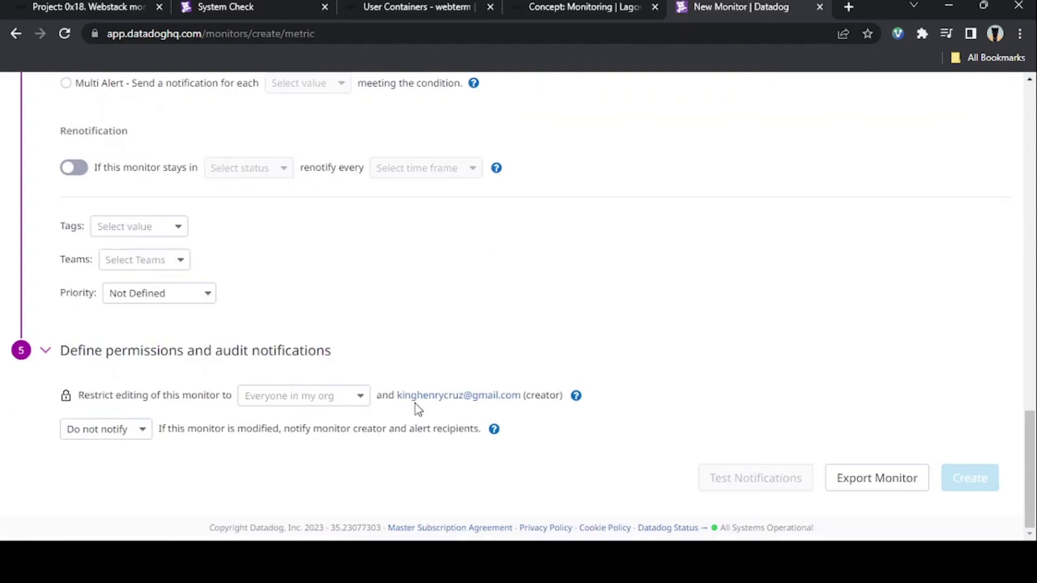
{"action": "scroll", "coordinate": [370, 387], "scroll_direction": "up", "scroll_amount": 4}
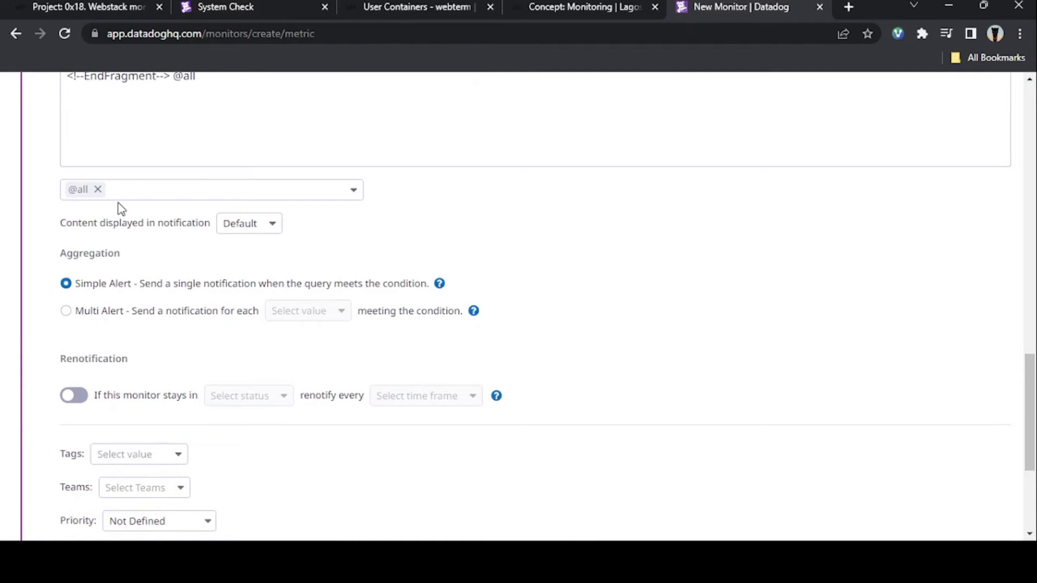
{"action": "left_click", "coordinate": [98, 189]}
{"action": "left_click", "coordinate": [143, 216]}
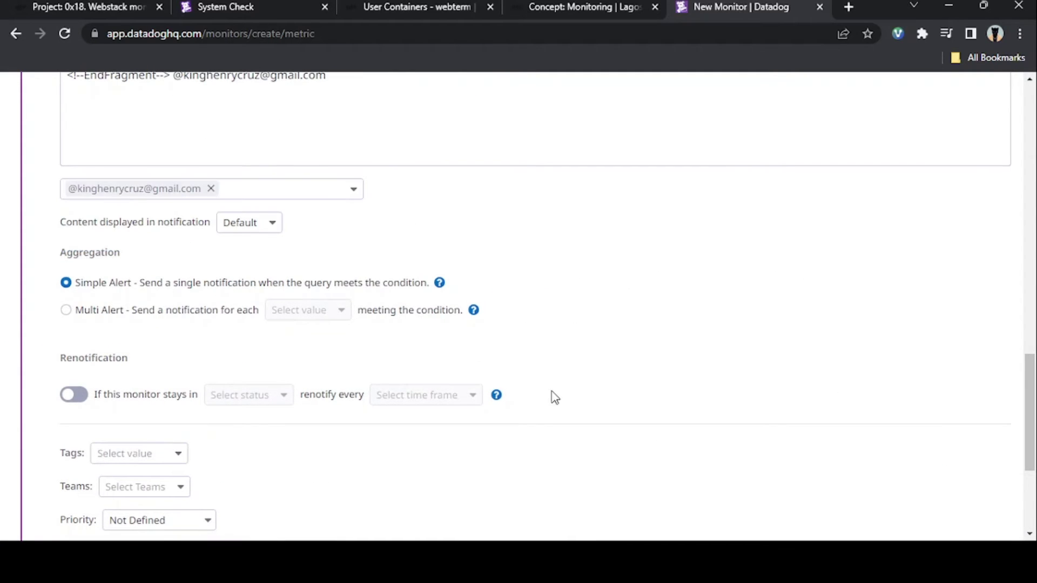
{"action": "scroll", "coordinate": [579, 417], "scroll_direction": "down", "scroll_amount": 5}
{"action": "scroll", "coordinate": [579, 417], "scroll_direction": "up", "scroll_amount": 6}
{"action": "left_click", "coordinate": [211, 266]}
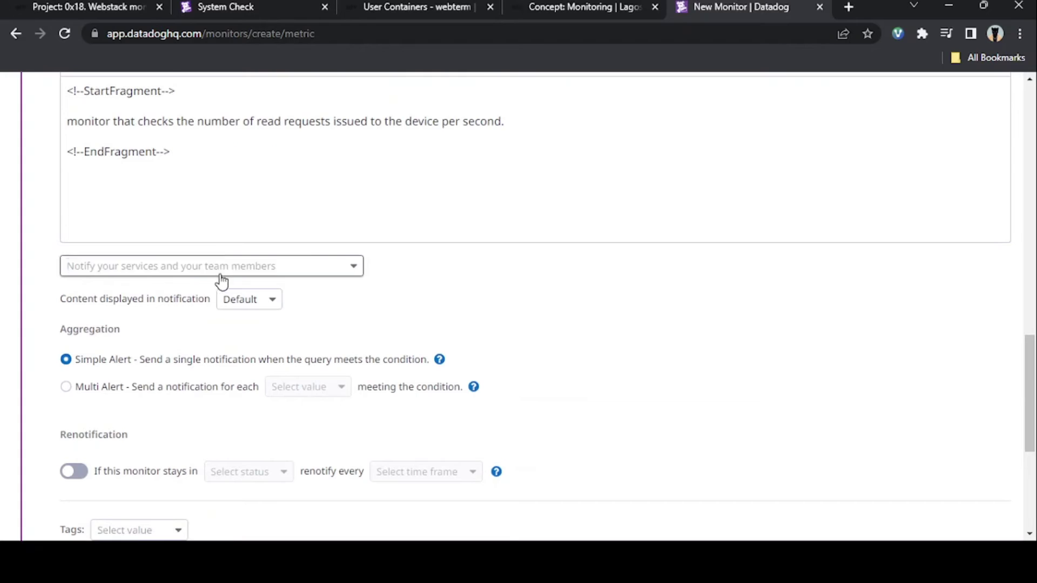
Step: Set the monitor's alert threshold to 100 and enter a lower warning threshold
{"action": "scroll", "coordinate": [232, 323], "scroll_direction": "up", "scroll_amount": 7}
{"action": "scroll", "coordinate": [232, 324], "scroll_direction": "up", "scroll_amount": 1}
{"action": "left_click", "coordinate": [283, 256]}
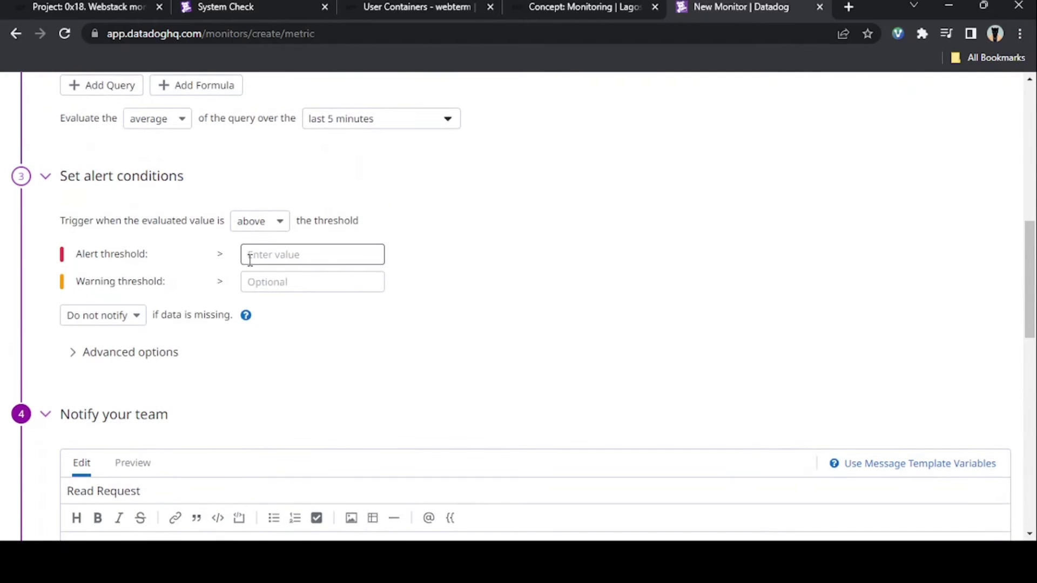
{"action": "type", "text": "100"}
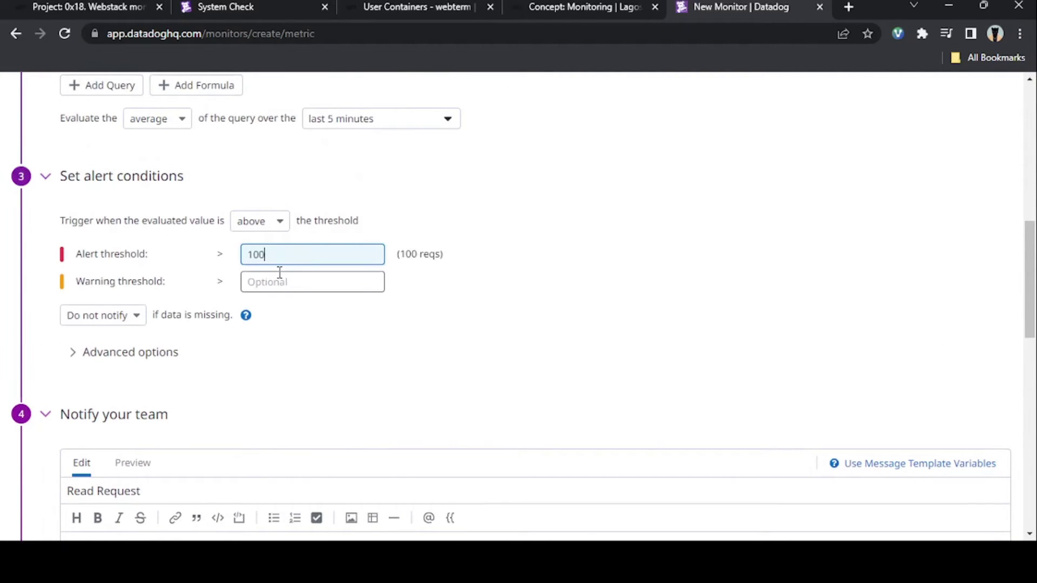
{"action": "left_click", "coordinate": [275, 289]}
{"action": "type", "text": "80"}
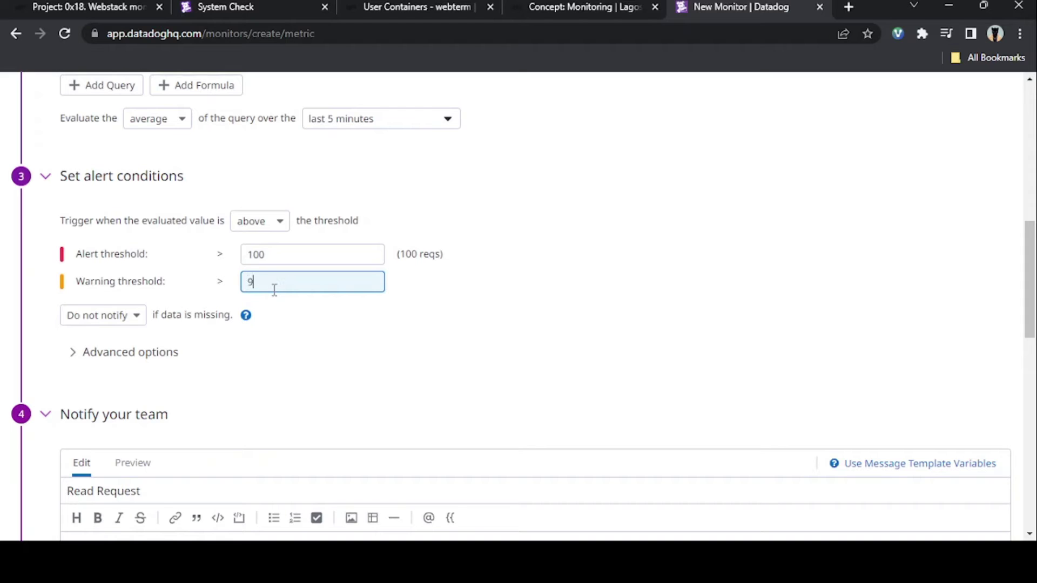
Step: Create the Read Request monitor from the completed form
{"action": "scroll", "coordinate": [281, 303], "scroll_direction": "down", "scroll_amount": 5}
{"action": "scroll", "coordinate": [304, 333], "scroll_direction": "down", "scroll_amount": 8}
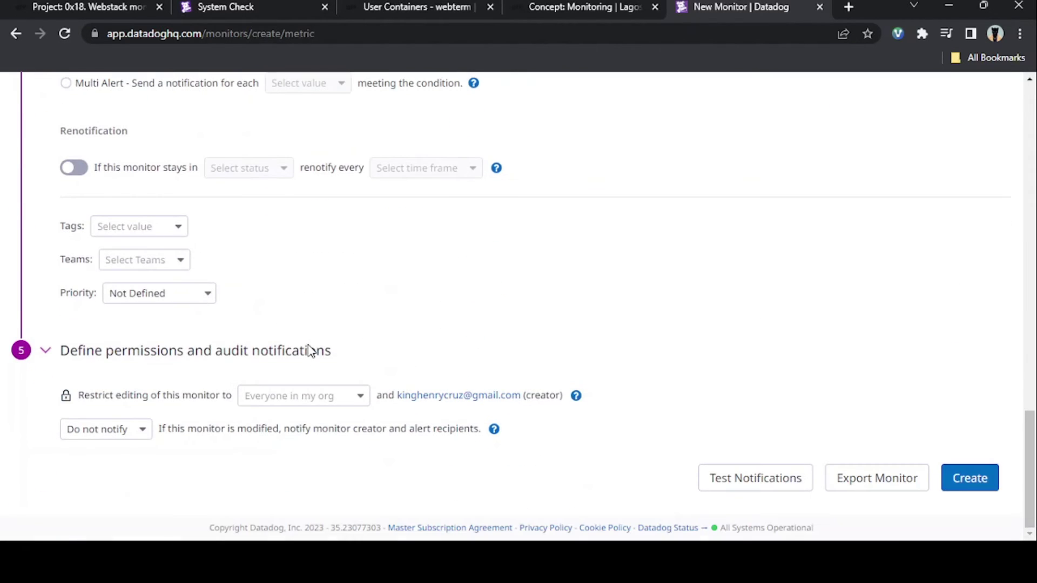
{"action": "left_click", "coordinate": [987, 489]}
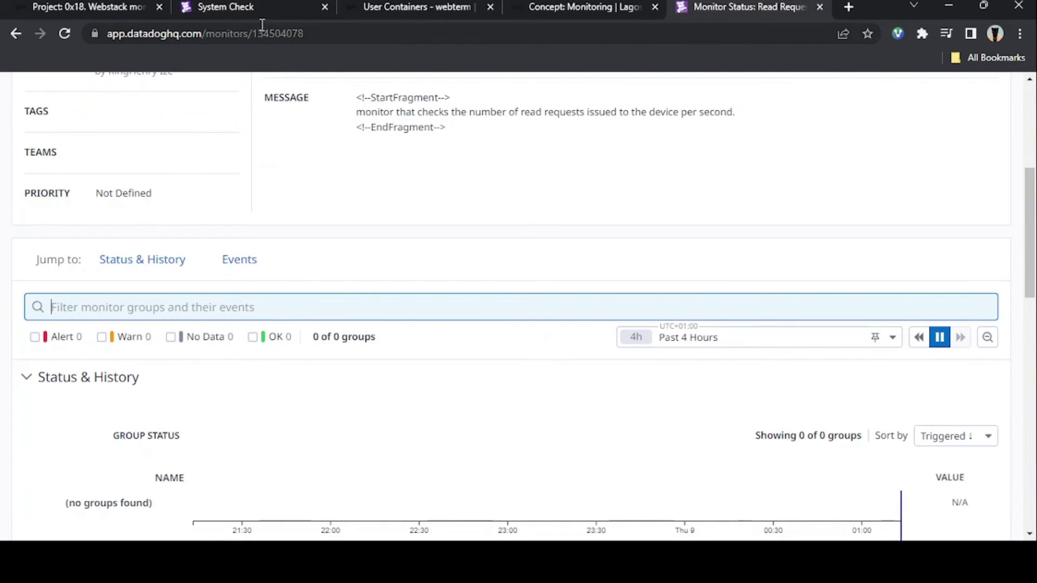
Step: Check the project's write-request requirement and look up the matching metric in the System Check documentation
{"action": "left_click", "coordinate": [273, 5]}
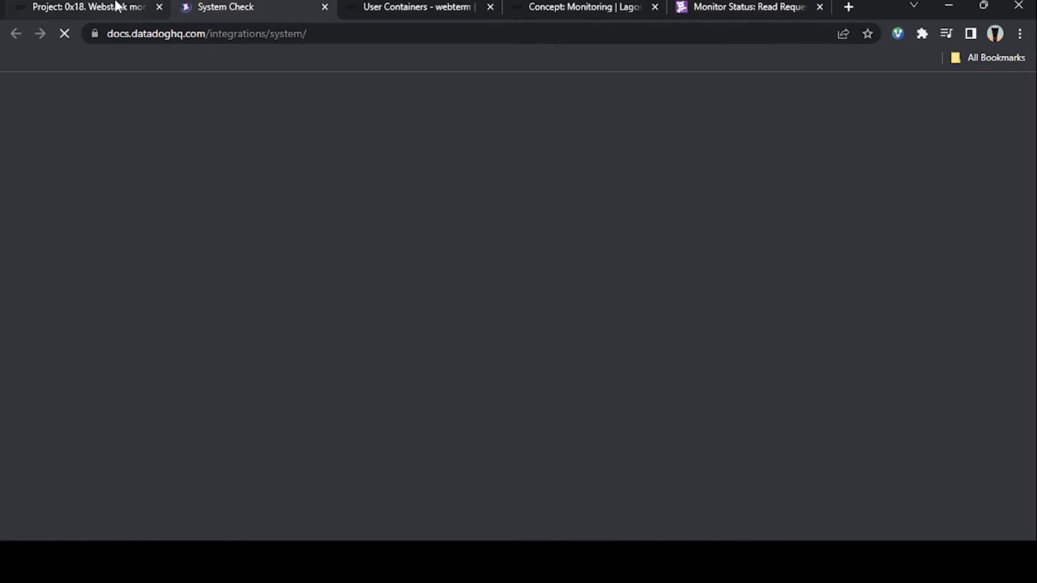
{"action": "left_click", "coordinate": [115, 7]}
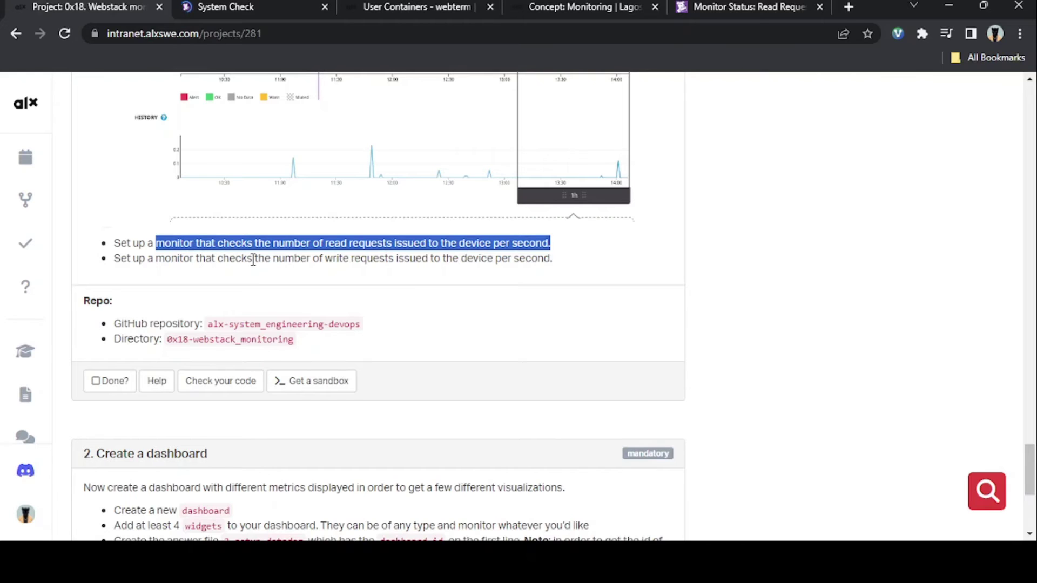
{"action": "left_click", "coordinate": [255, 4]}
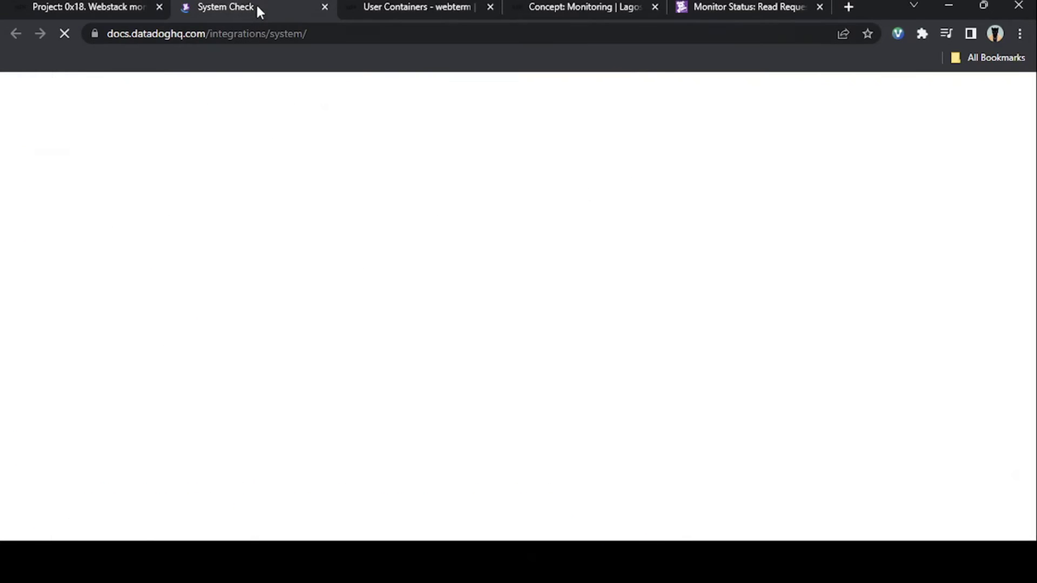
{"action": "scroll", "coordinate": [389, 285], "scroll_direction": "down", "scroll_amount": 10}
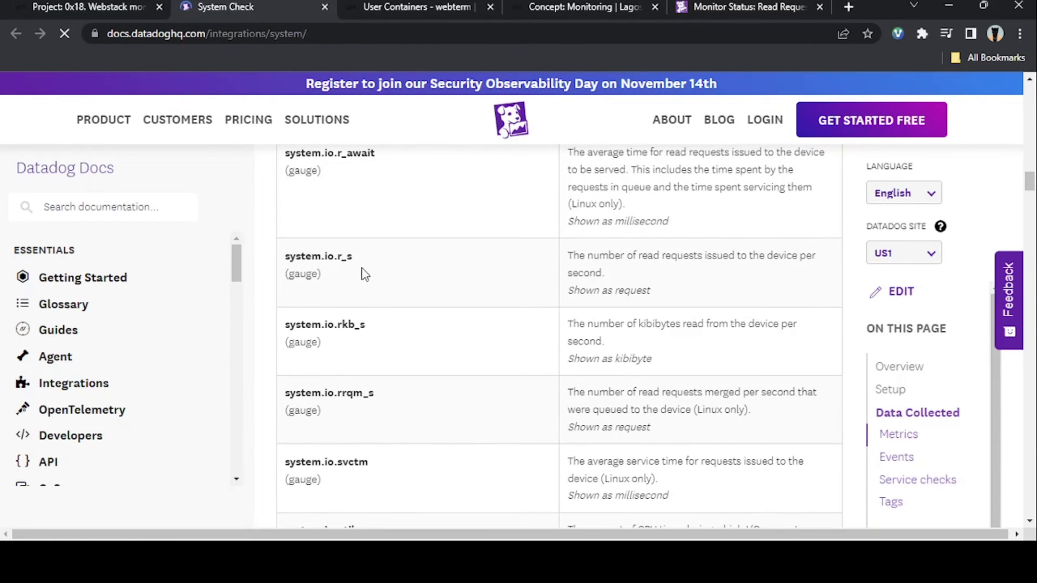
{"action": "scroll", "coordinate": [396, 352], "scroll_direction": "up", "scroll_amount": 4}
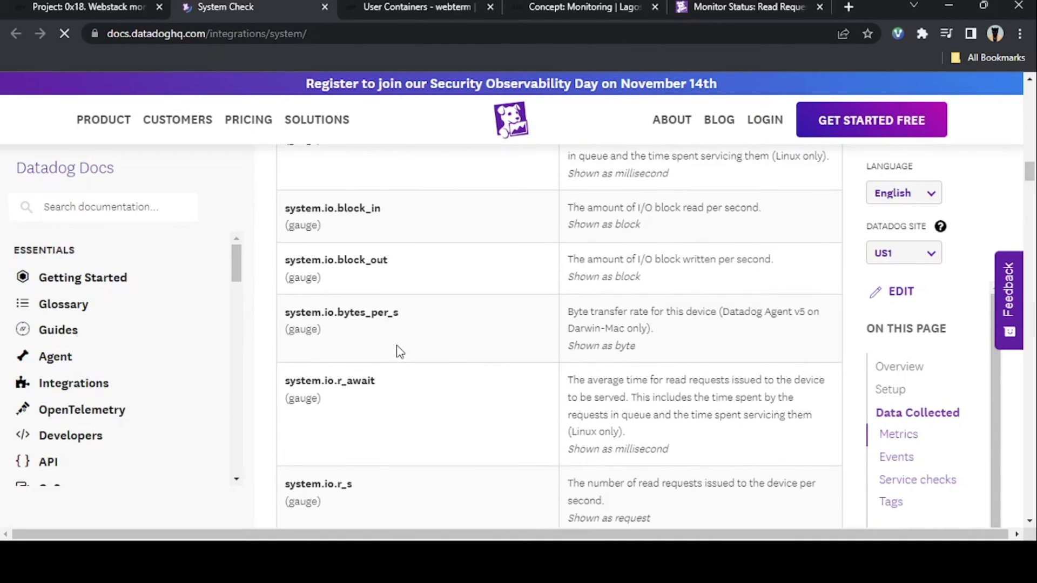
{"action": "scroll", "coordinate": [400, 352], "scroll_direction": "down", "scroll_amount": 7}
{"action": "scroll", "coordinate": [399, 352], "scroll_direction": "down", "scroll_amount": 1}
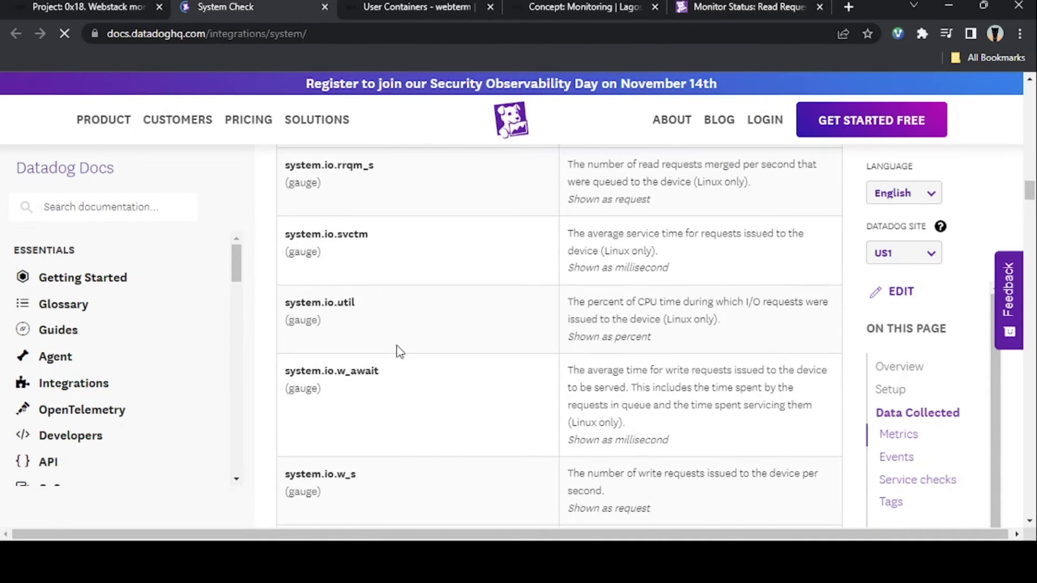
{"action": "scroll", "coordinate": [398, 352], "scroll_direction": "down", "scroll_amount": 1}
{"action": "scroll", "coordinate": [564, 281], "scroll_direction": "down", "scroll_amount": 2}
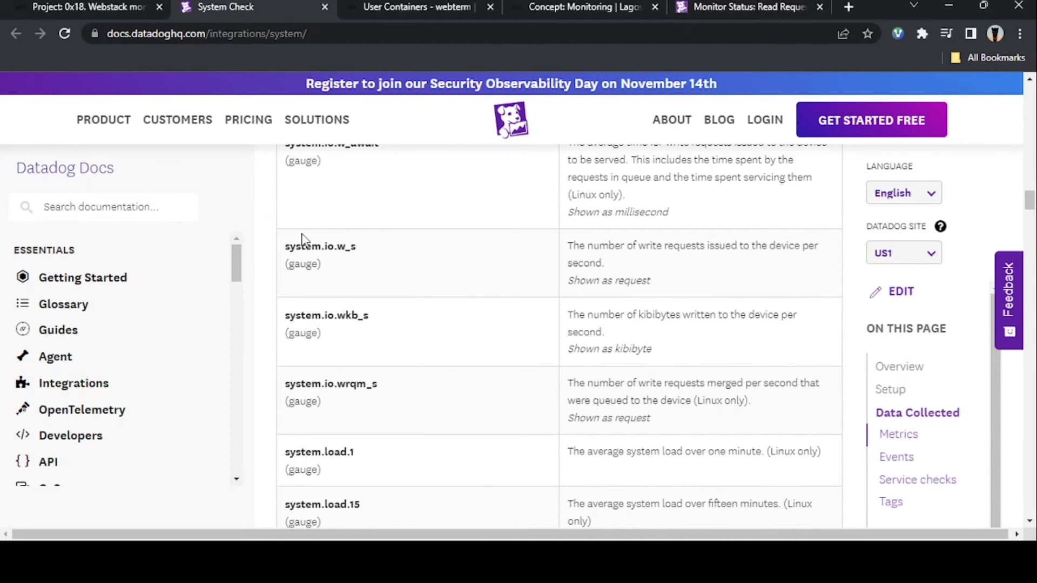
Step: Copy the metric name system.io.w_s from the System Check documentation and return to the Read Request monitor in Datadog
{"action": "left_click_drag", "start_coordinate": [285, 244], "coordinate": [371, 257]}
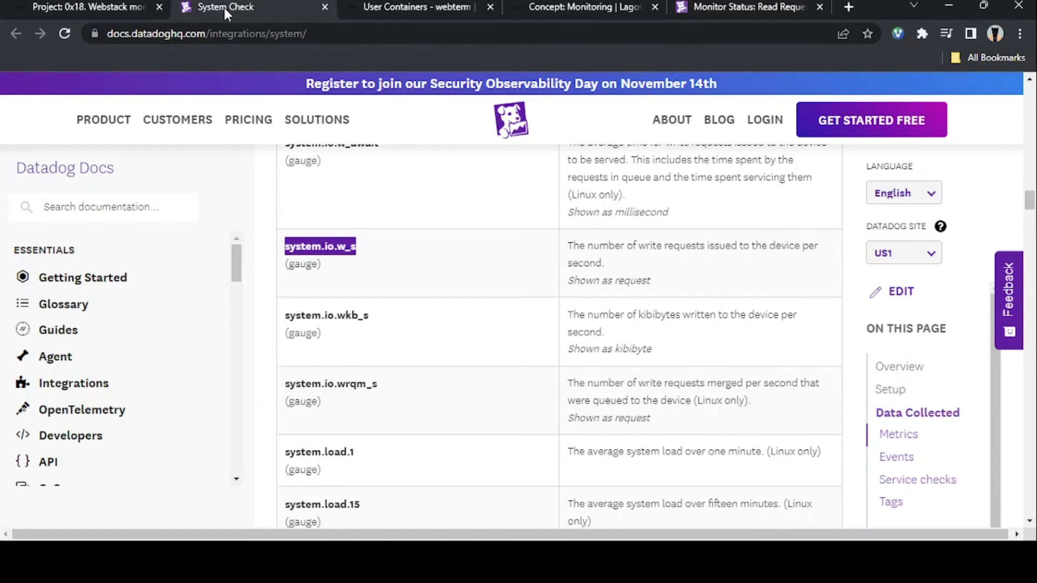
{"action": "left_click", "coordinate": [125, 7]}
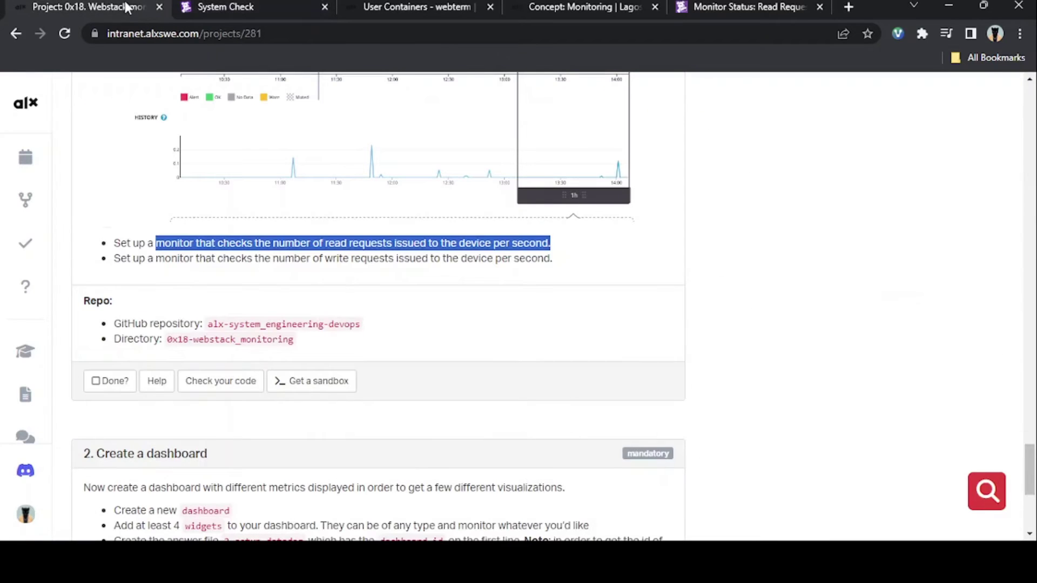
{"action": "left_click", "coordinate": [224, 7]}
{"action": "left_click", "coordinate": [720, 7]}
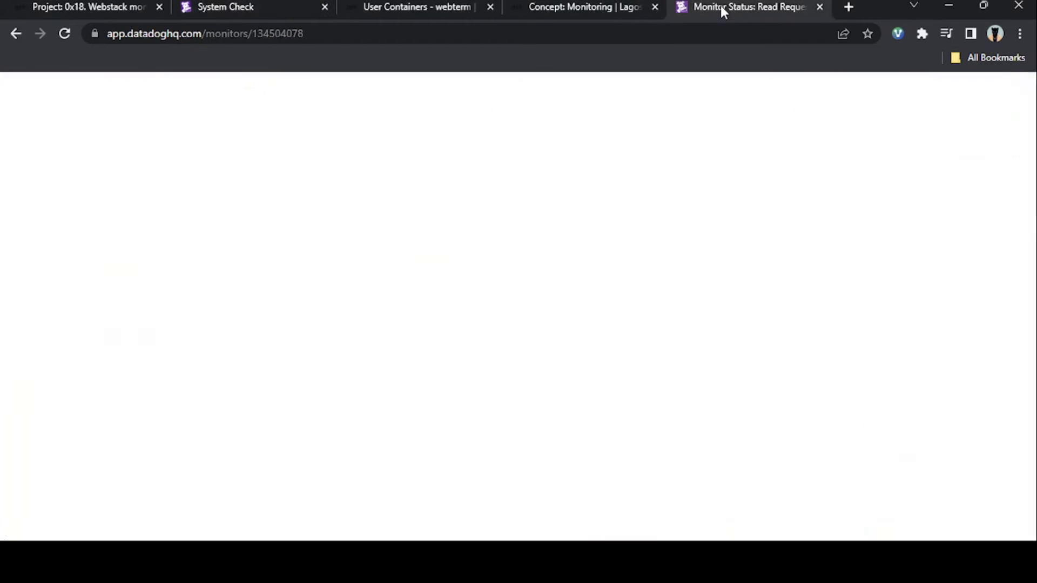
{"action": "left_click", "coordinate": [574, 7]}
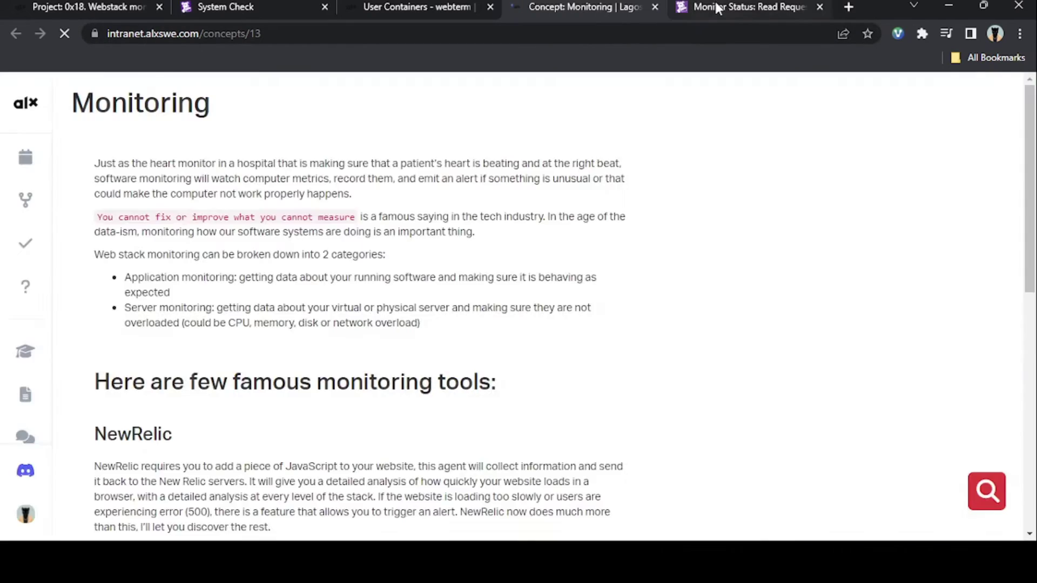
{"action": "left_click", "coordinate": [713, 6]}
Step: Review the Read Request monitor's properties and status history, dismissing the escalation tip
{"action": "scroll", "coordinate": [356, 292], "scroll_direction": "down", "scroll_amount": 4}
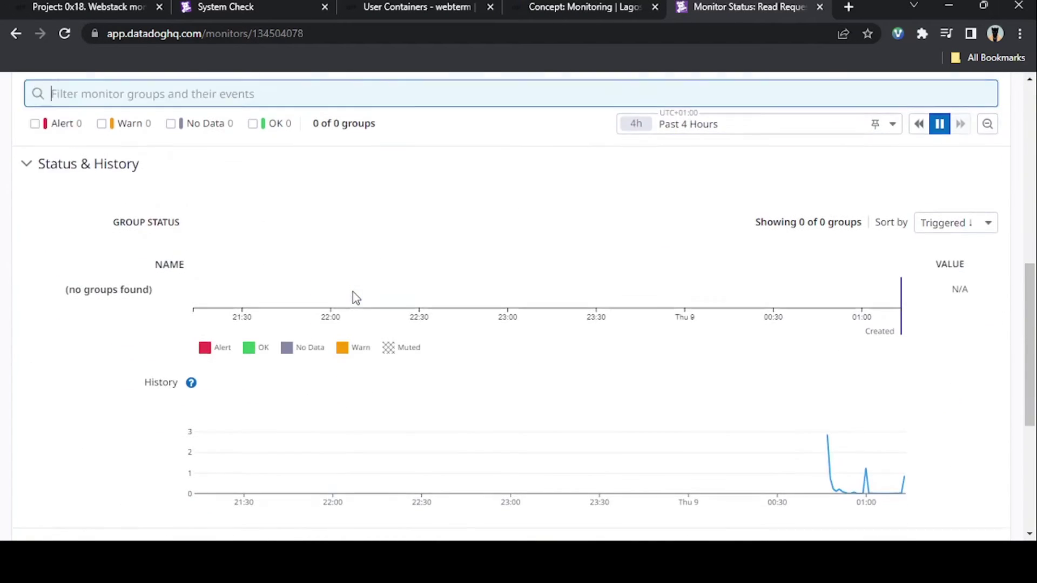
{"action": "scroll", "coordinate": [355, 297], "scroll_direction": "down", "scroll_amount": 5}
{"action": "scroll", "coordinate": [406, 351], "scroll_direction": "up", "scroll_amount": 8}
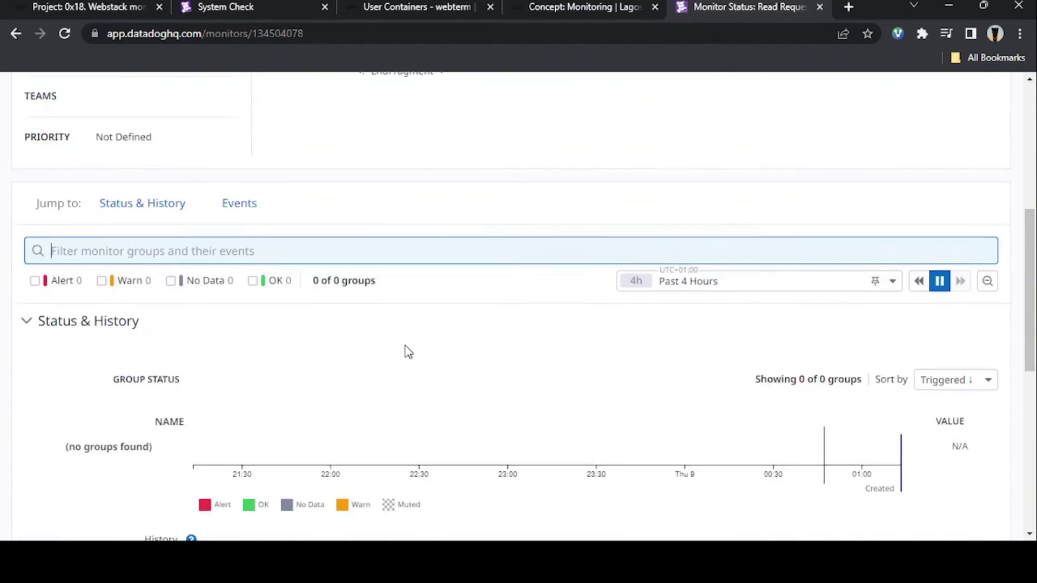
{"action": "scroll", "coordinate": [408, 352], "scroll_direction": "up", "scroll_amount": 7}
{"action": "scroll", "coordinate": [405, 346], "scroll_direction": "down", "scroll_amount": 10}
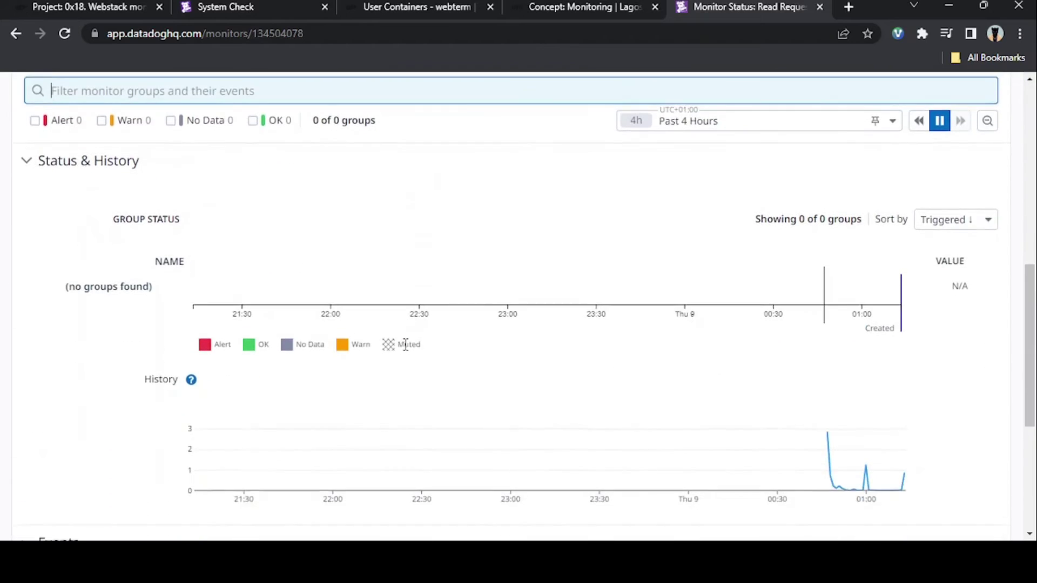
{"action": "scroll", "coordinate": [405, 346], "scroll_direction": "up", "scroll_amount": 8}
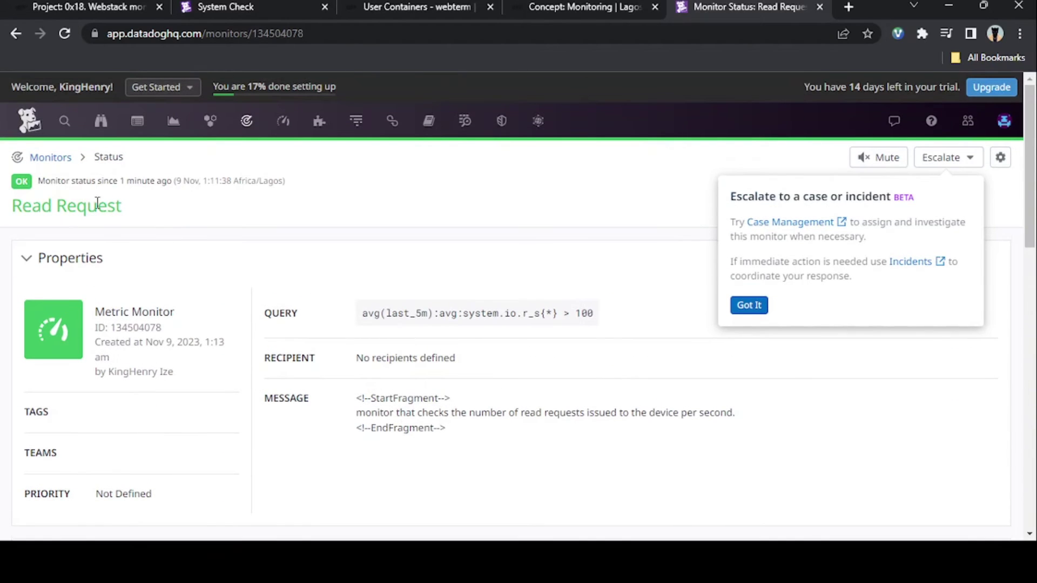
{"action": "left_click", "coordinate": [748, 304]}
{"action": "scroll", "coordinate": [575, 317], "scroll_direction": "down", "scroll_amount": 15}
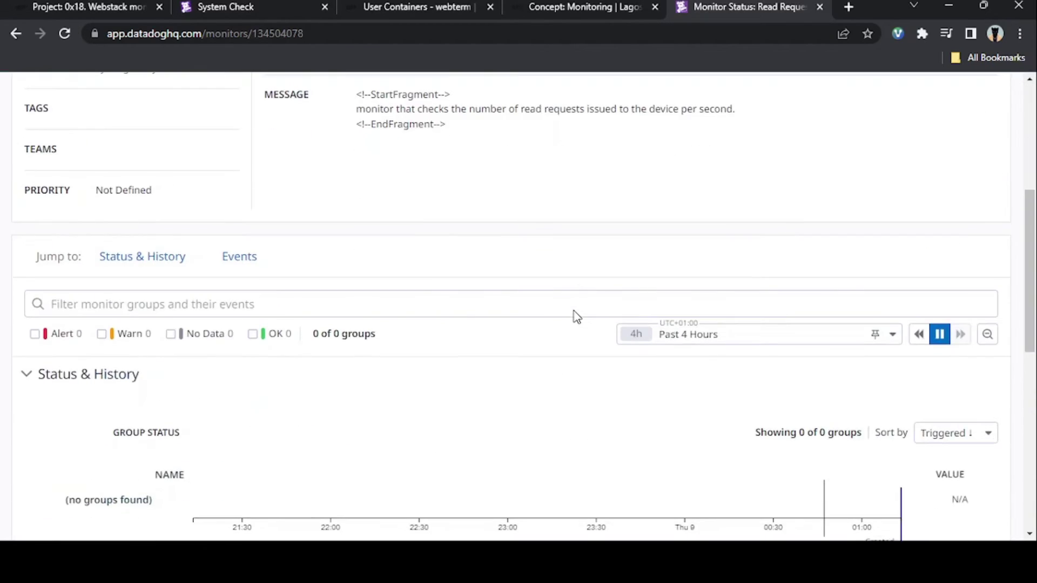
{"action": "scroll", "coordinate": [524, 325], "scroll_direction": "up", "scroll_amount": 15}
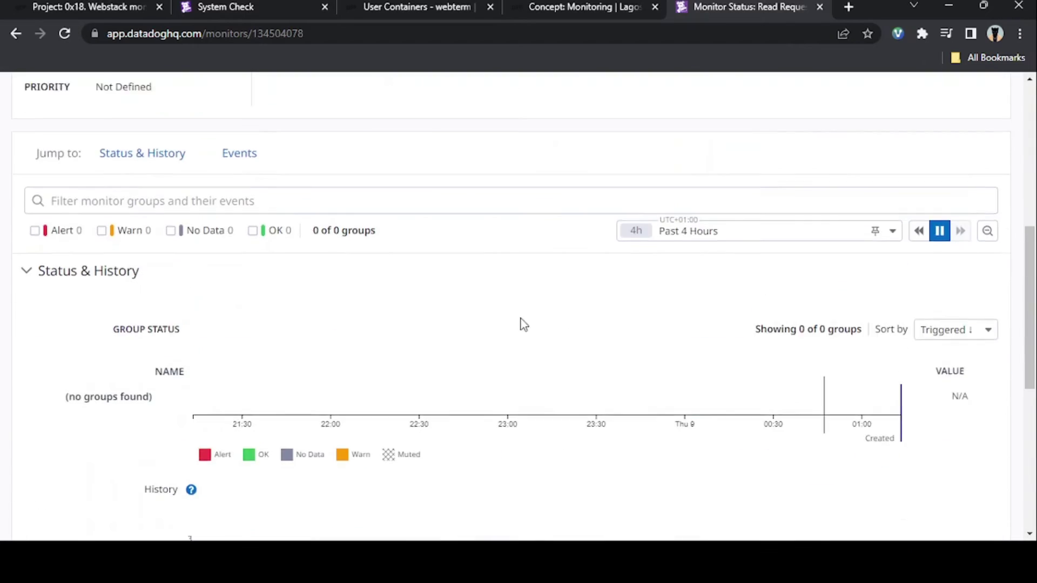
Step: Start a new Metric monitor with the Threshold Alert method and set its query metric to system.io.w_s
{"action": "mouse_move", "coordinate": [253, 124]}
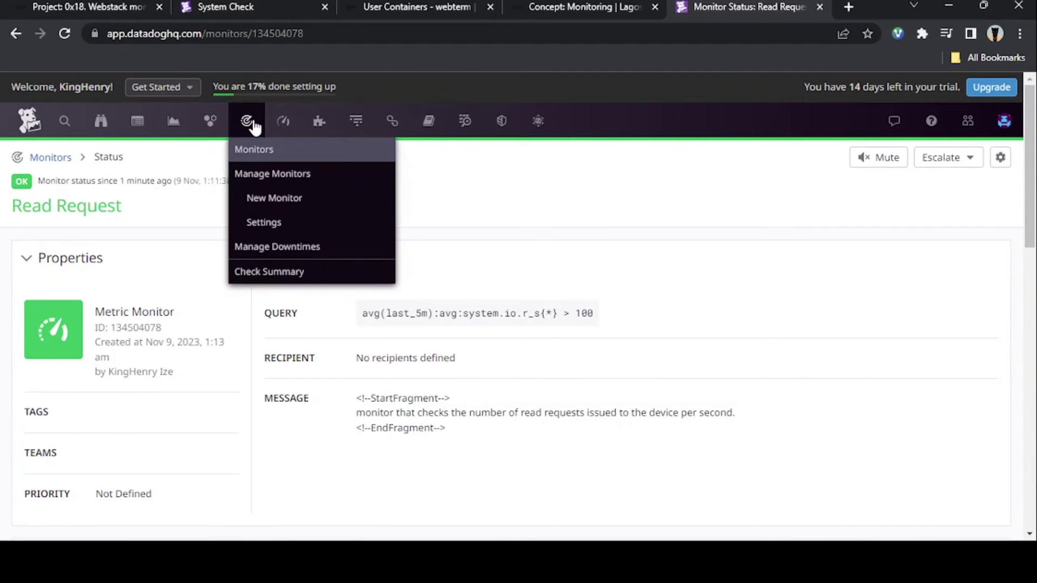
{"action": "left_click", "coordinate": [273, 208]}
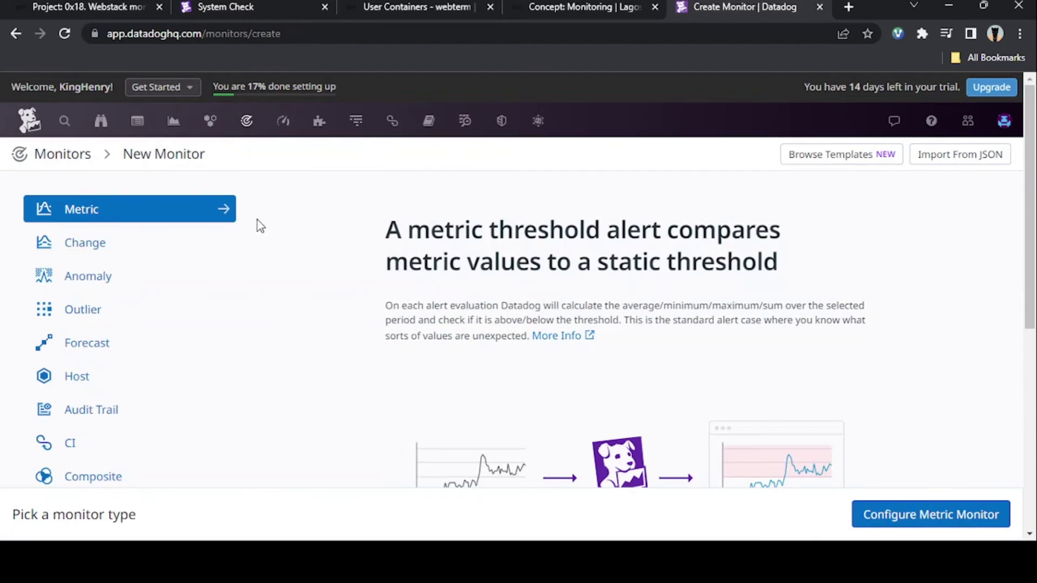
{"action": "left_click", "coordinate": [937, 520]}
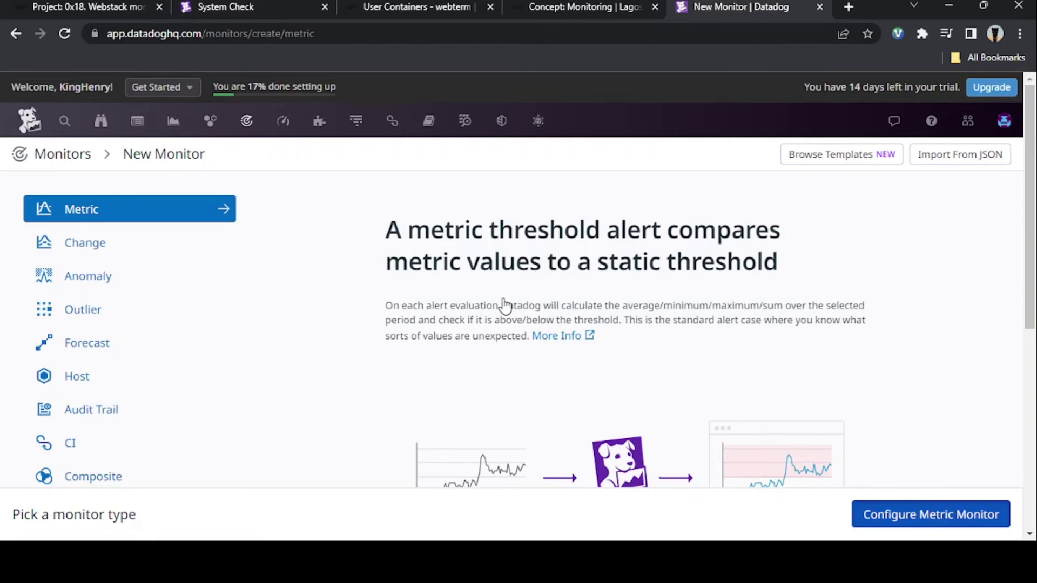
{"action": "scroll", "coordinate": [427, 310], "scroll_direction": "down", "scroll_amount": 3}
{"action": "scroll", "coordinate": [429, 320], "scroll_direction": "down", "scroll_amount": 3}
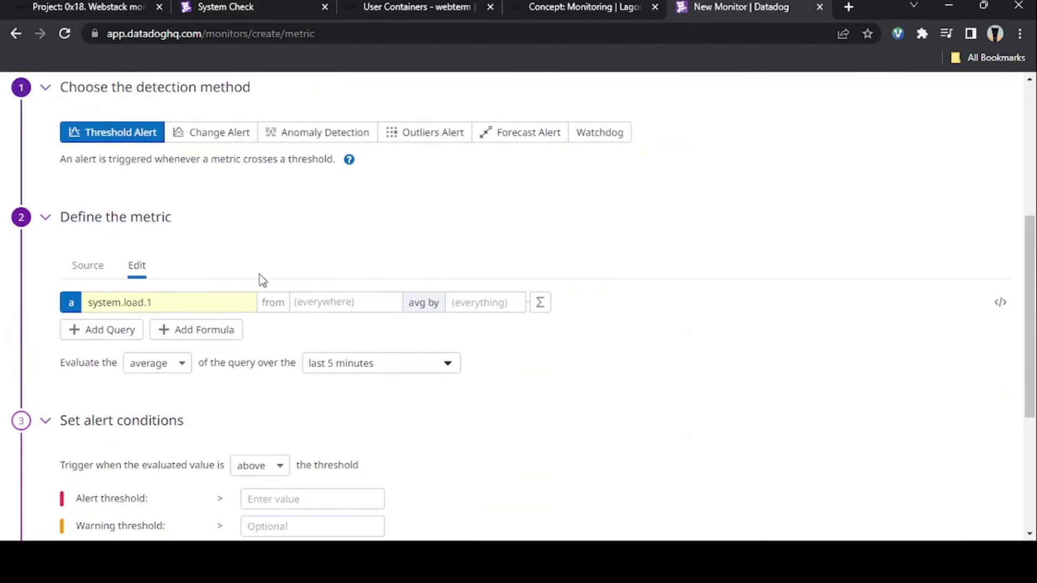
{"action": "left_click", "coordinate": [154, 306]}
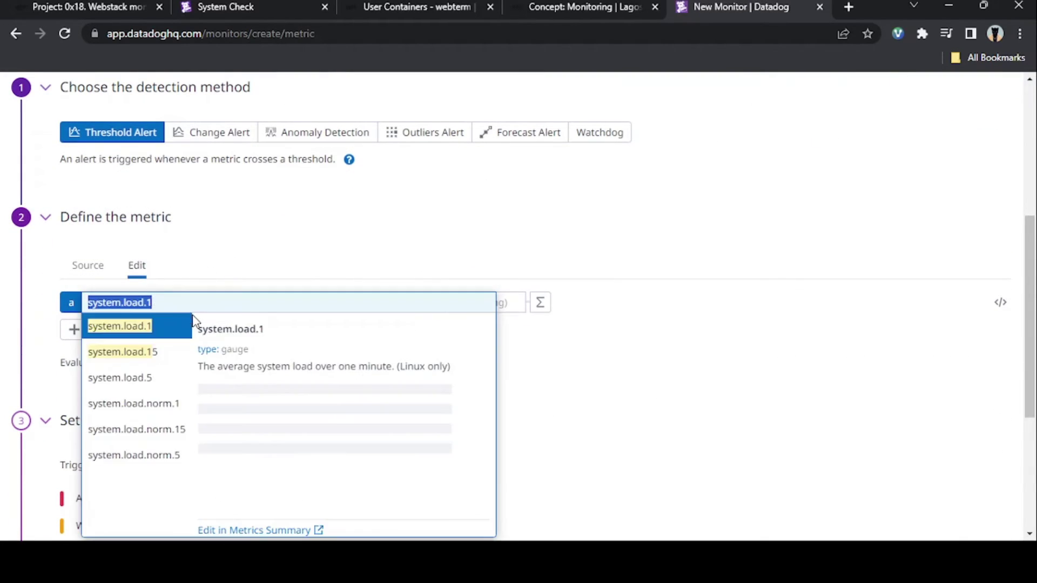
{"action": "type", "text": "system.io.w_s"}
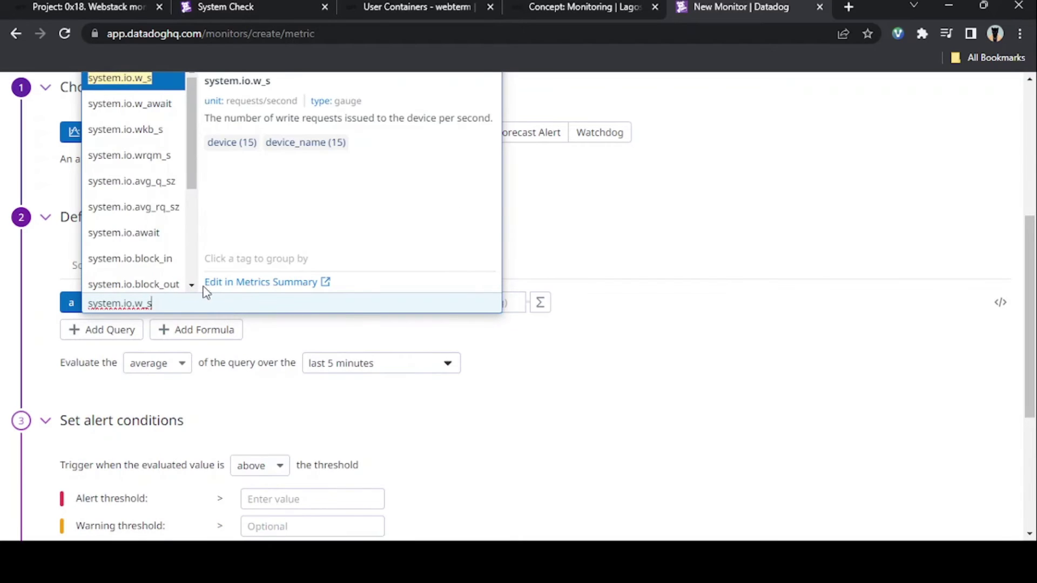
{"action": "scroll", "coordinate": [171, 155], "scroll_direction": "up", "scroll_amount": 3}
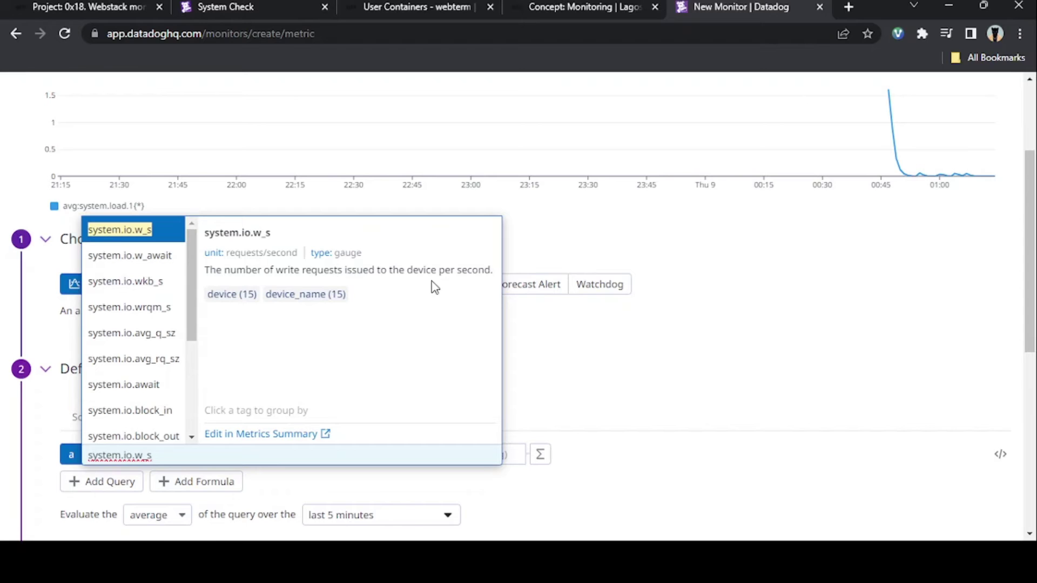
{"action": "left_click", "coordinate": [154, 237]}
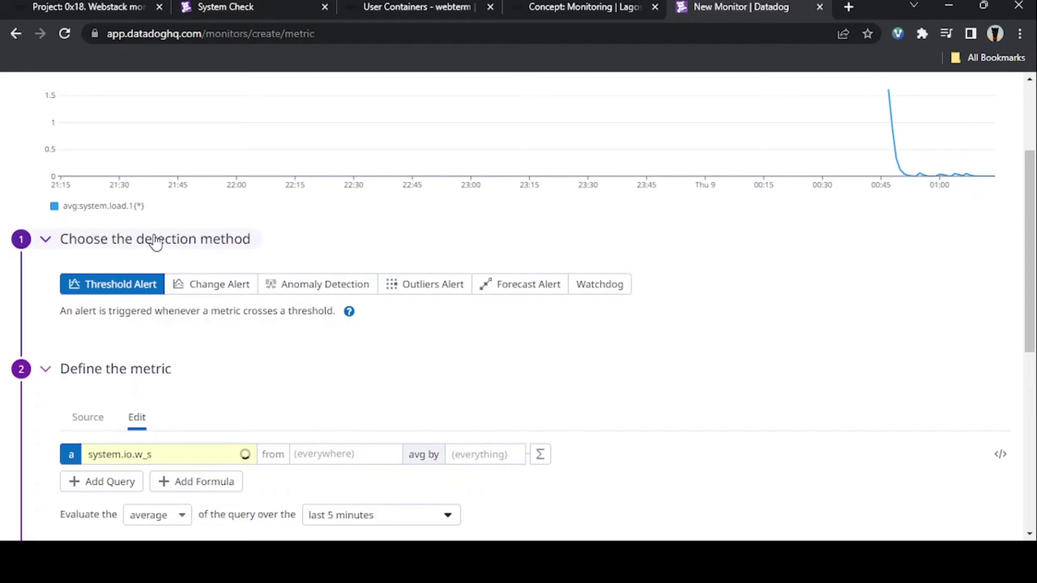
Step: Set the new monitor's alert threshold to 100 and its warning threshold to 90
{"action": "scroll", "coordinate": [433, 362], "scroll_direction": "down", "scroll_amount": 7}
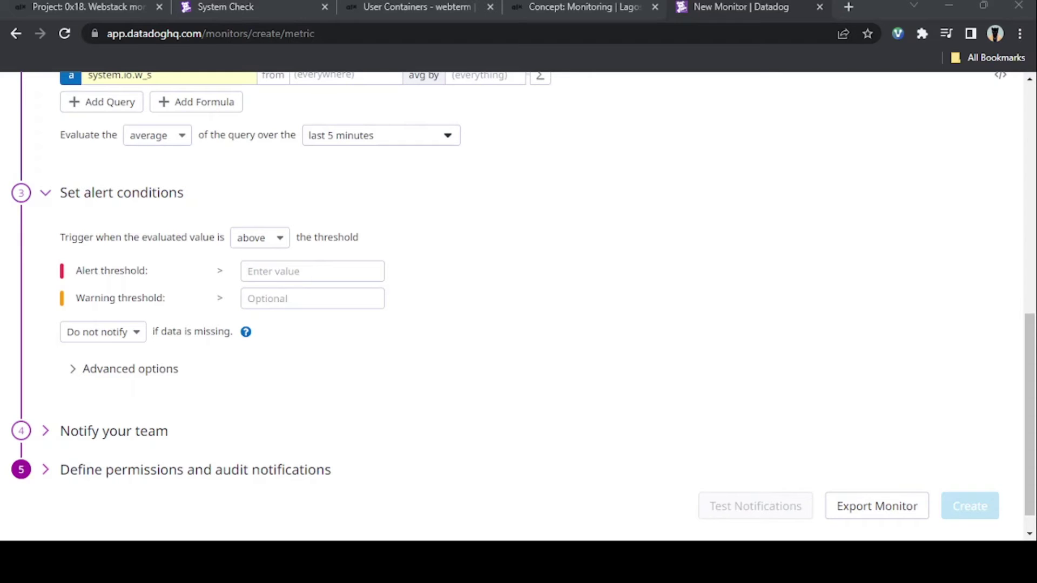
{"action": "left_click", "coordinate": [305, 269]}
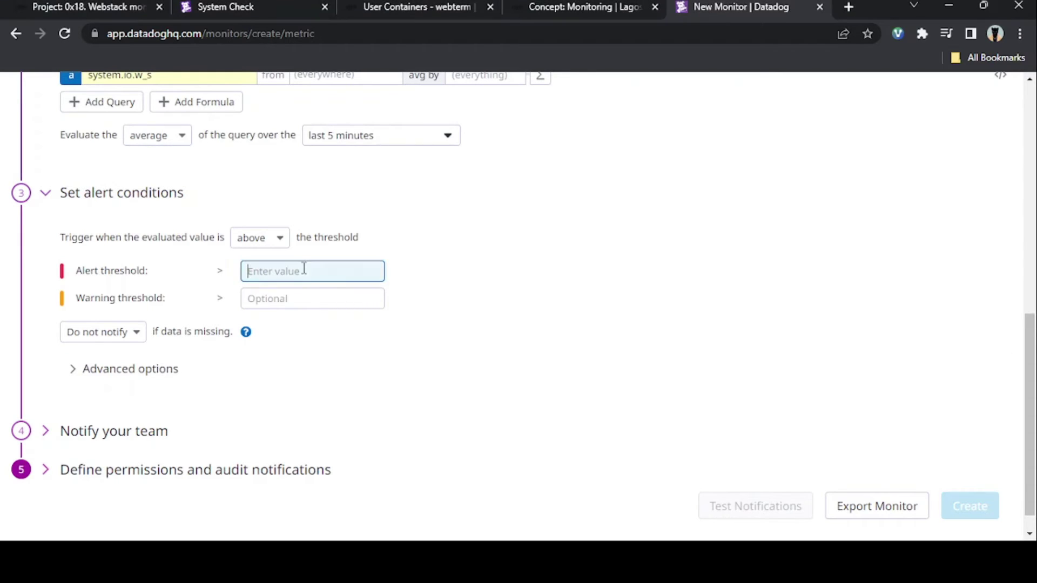
{"action": "type", "text": "100"}
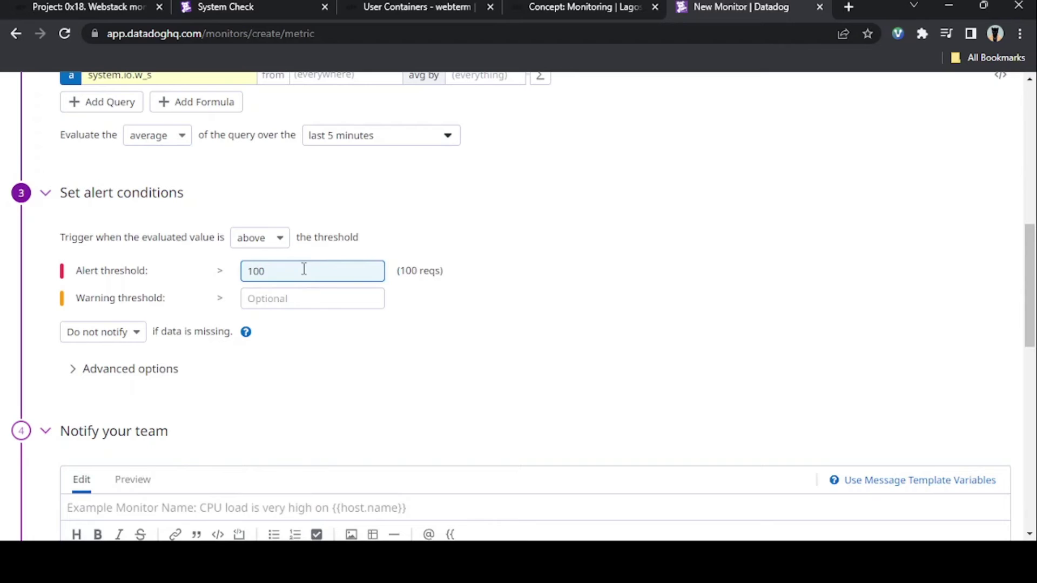
{"action": "left_click", "coordinate": [303, 298]}
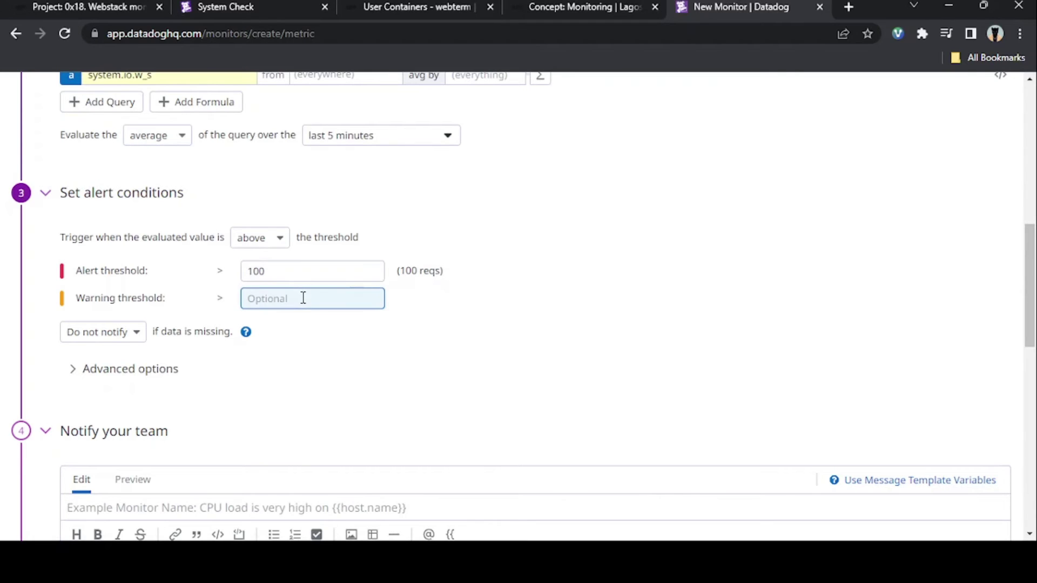
{"action": "type", "text": "90"}
Step: Name the new monitor "Write Monitor" in its team notification section
{"action": "scroll", "coordinate": [312, 299], "scroll_direction": "down", "scroll_amount": 2}
{"action": "scroll", "coordinate": [312, 298], "scroll_direction": "down", "scroll_amount": 3}
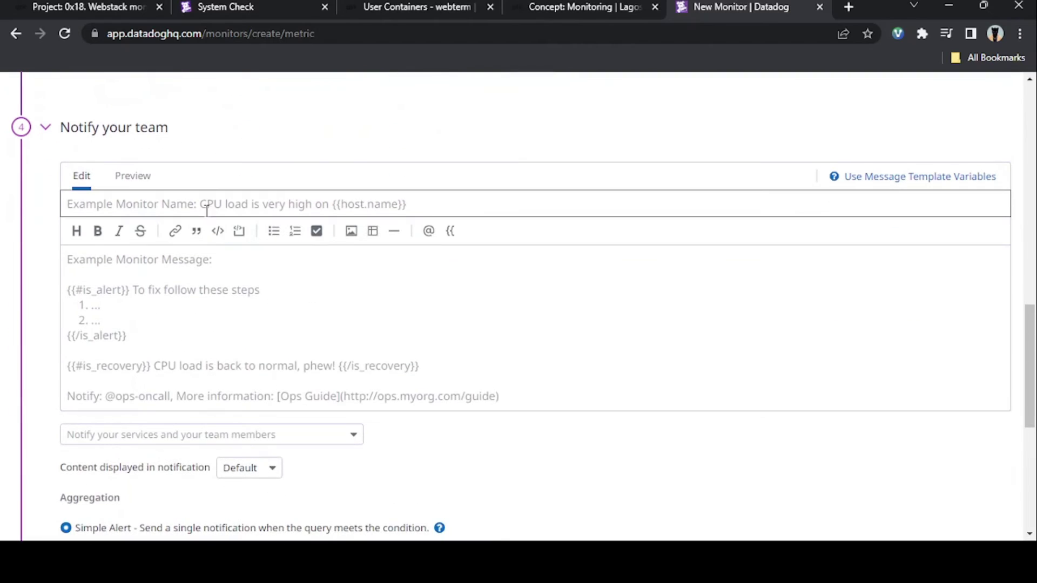
{"action": "left_click", "coordinate": [212, 206]}
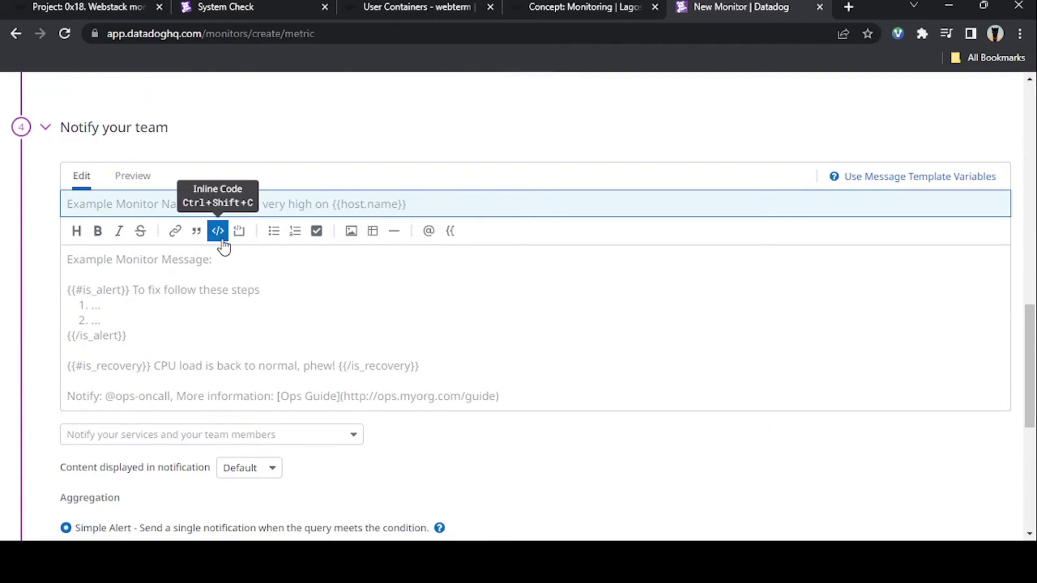
{"action": "type", "text": "Write Monitor"}
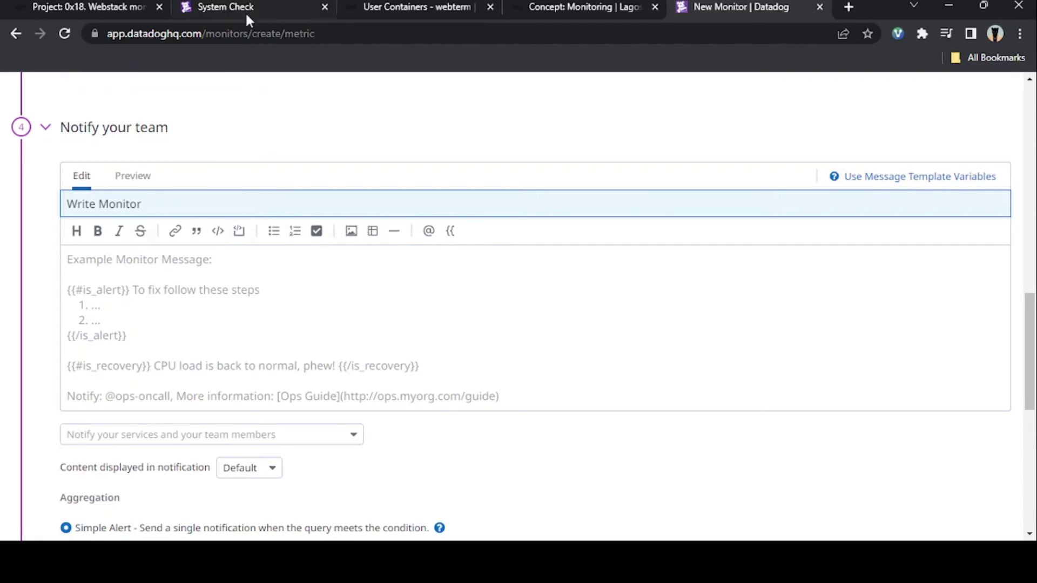
Step: Copy "monitor that checks the number of write requests issued to the device per second." from the project page into the monitor's message
{"action": "left_click", "coordinate": [135, 8]}
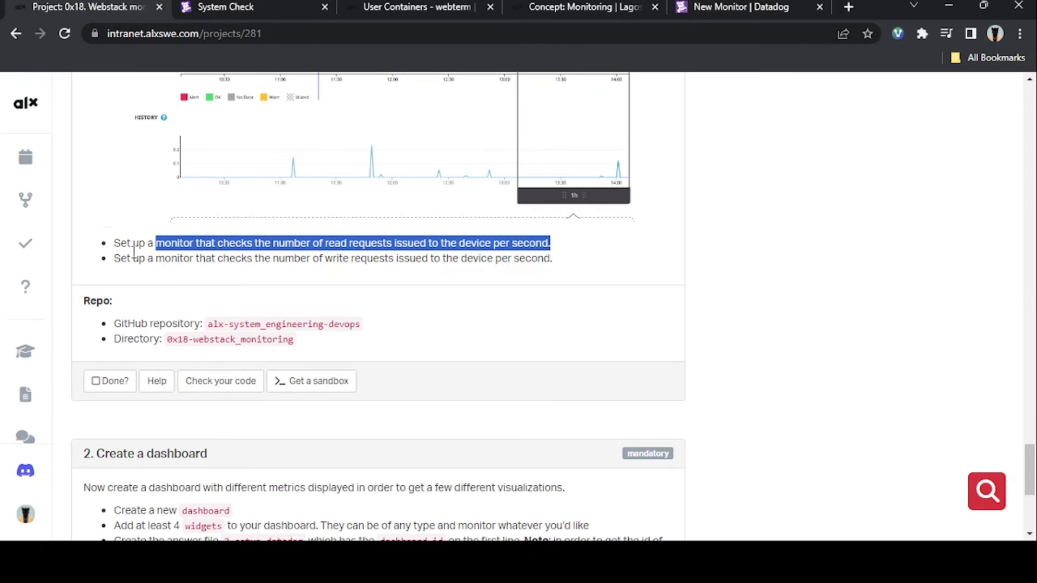
{"action": "left_click_drag", "start_coordinate": [156, 259], "coordinate": [488, 260]}
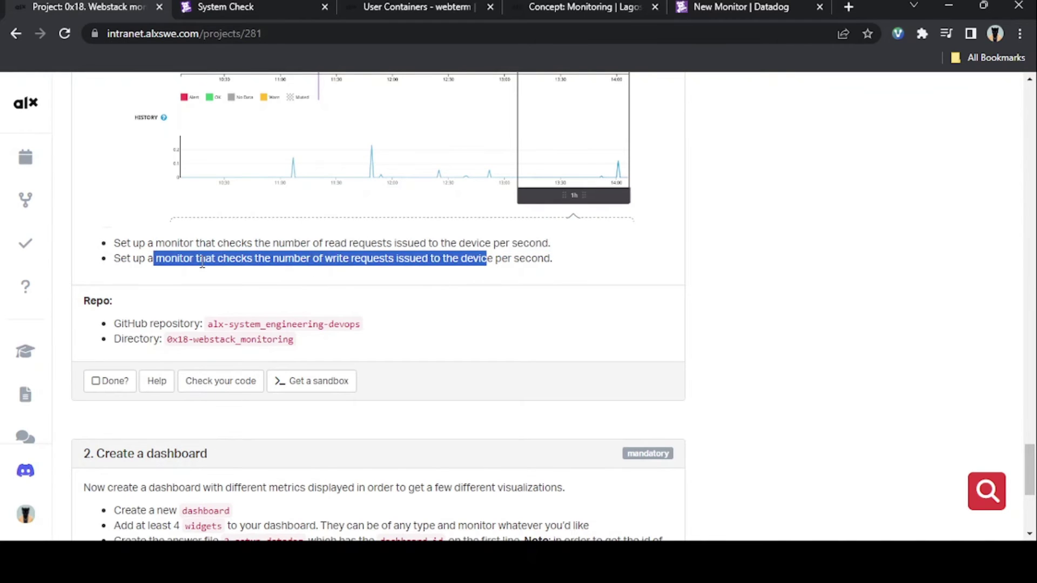
{"action": "left_click_drag", "start_coordinate": [156, 261], "coordinate": [581, 279]}
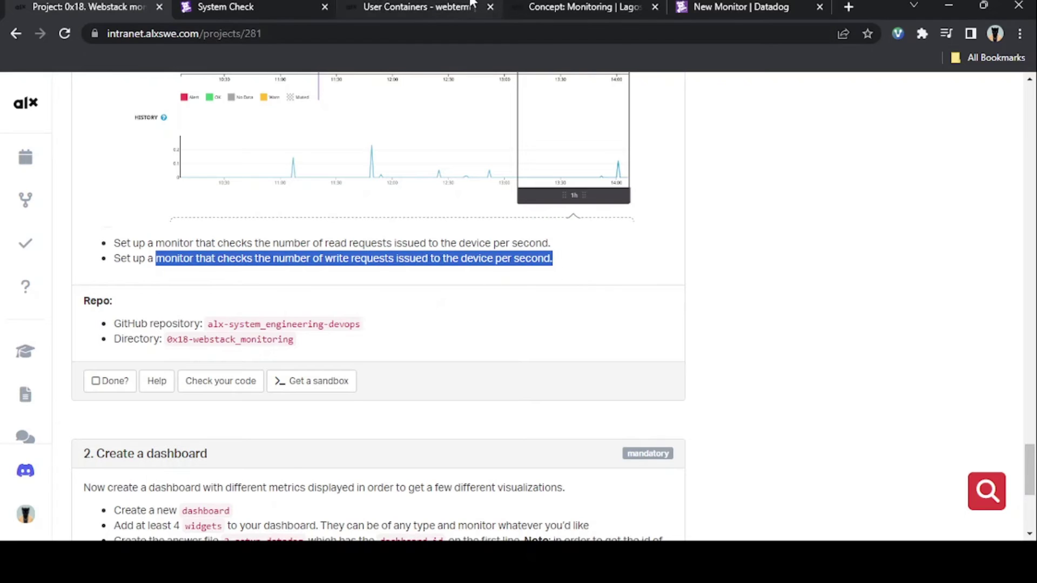
{"action": "left_click", "coordinate": [702, 7]}
{"action": "left_click", "coordinate": [288, 330]}
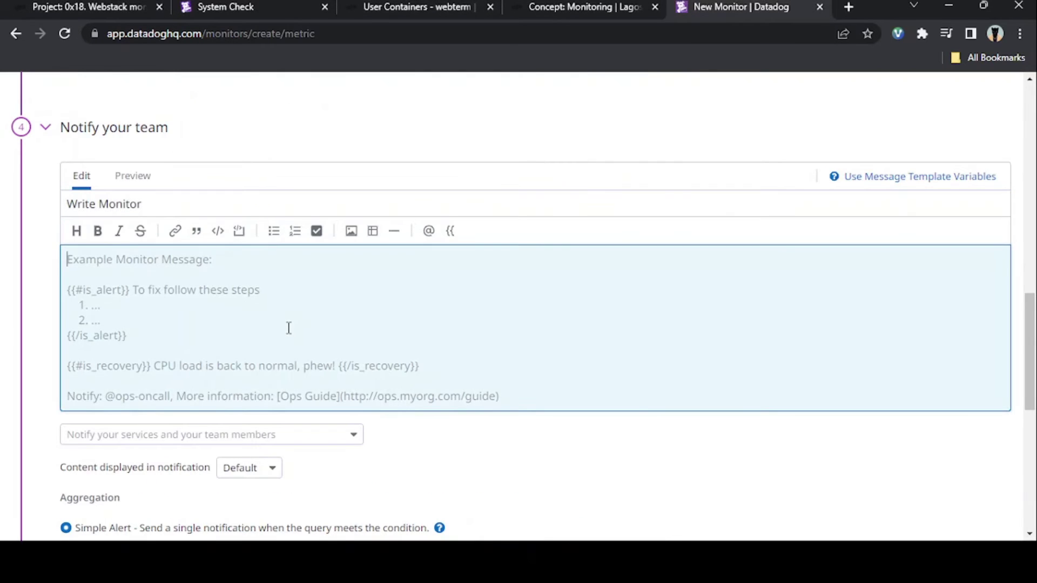
{"action": "type", "text": "<!--StartFragment-->  - monitor that checks the number of write requests issued to the device per second.  <!--EndFragment-->"}
Step: Create the Write Monitor from the completed form and open the Manage Monitors list
{"action": "scroll", "coordinate": [288, 337], "scroll_direction": "down", "scroll_amount": 9}
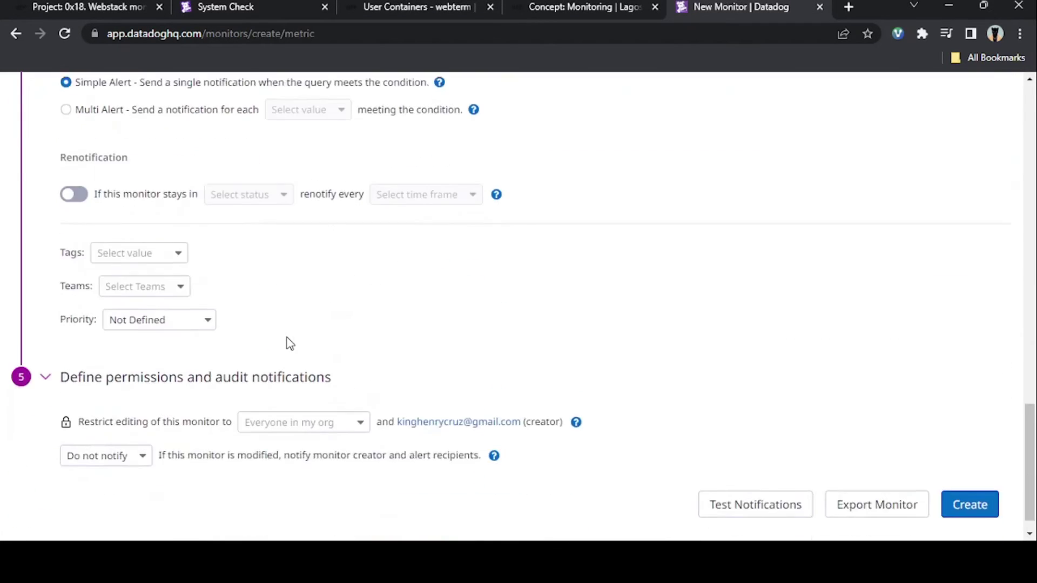
{"action": "left_click", "coordinate": [976, 476]}
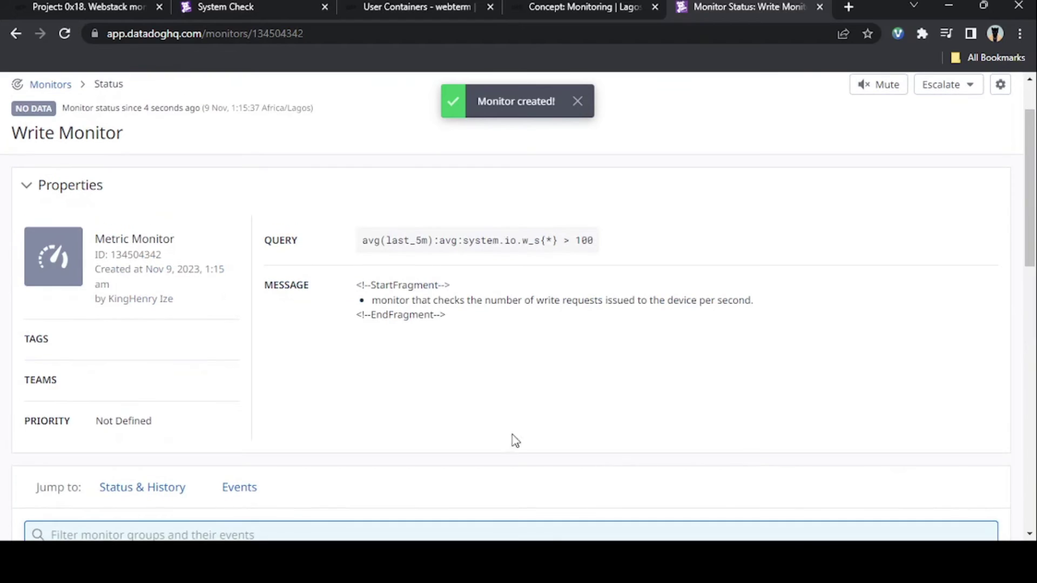
{"action": "mouse_move", "coordinate": [263, 133]}
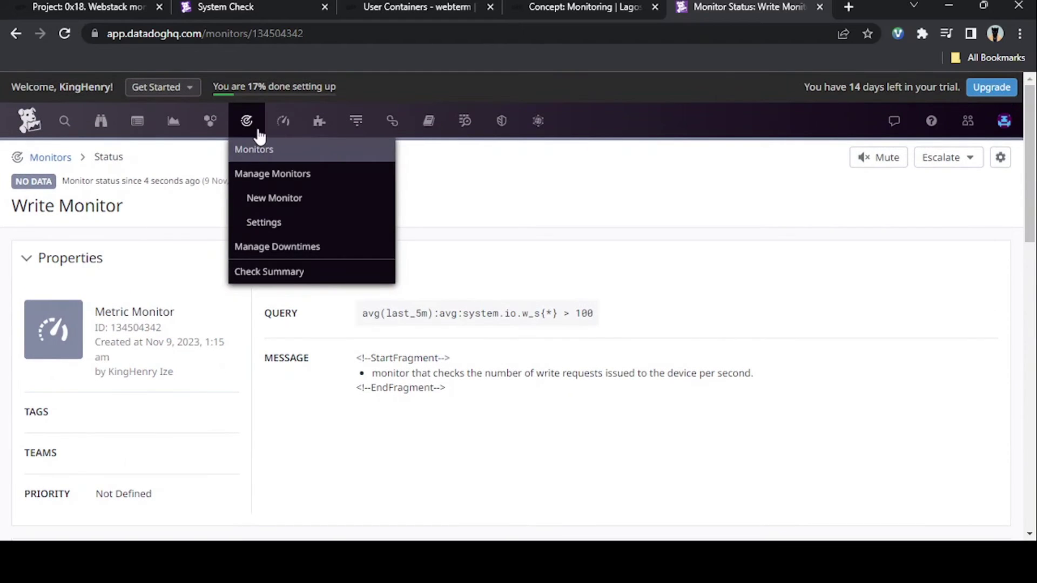
{"action": "left_click", "coordinate": [294, 175]}
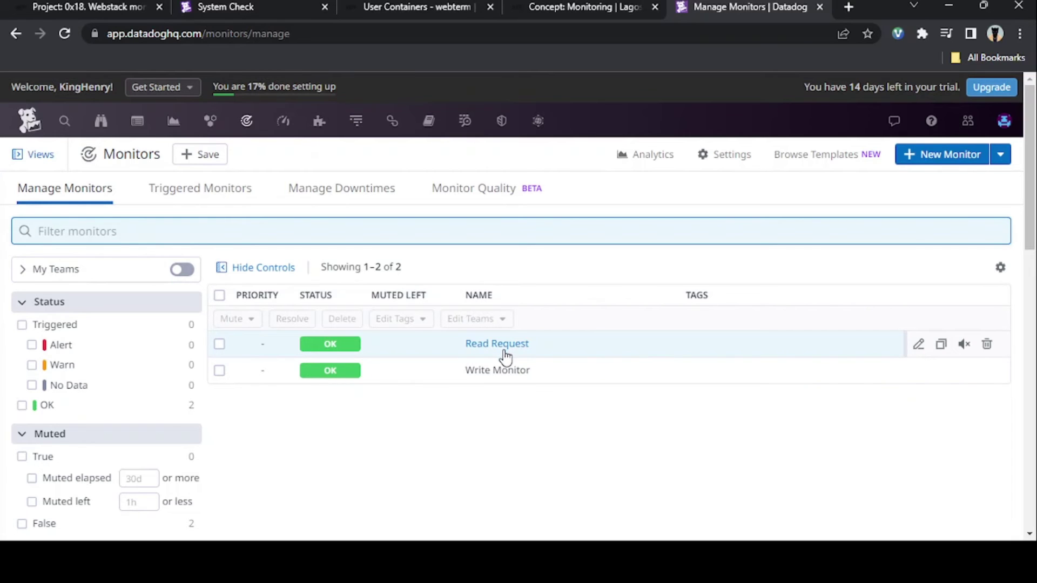
Step: Read the requirements of task 2, Create a dashboard, on the project page
{"action": "left_click", "coordinate": [125, 5]}
{"action": "scroll", "coordinate": [289, 303], "scroll_direction": "down", "scroll_amount": 5}
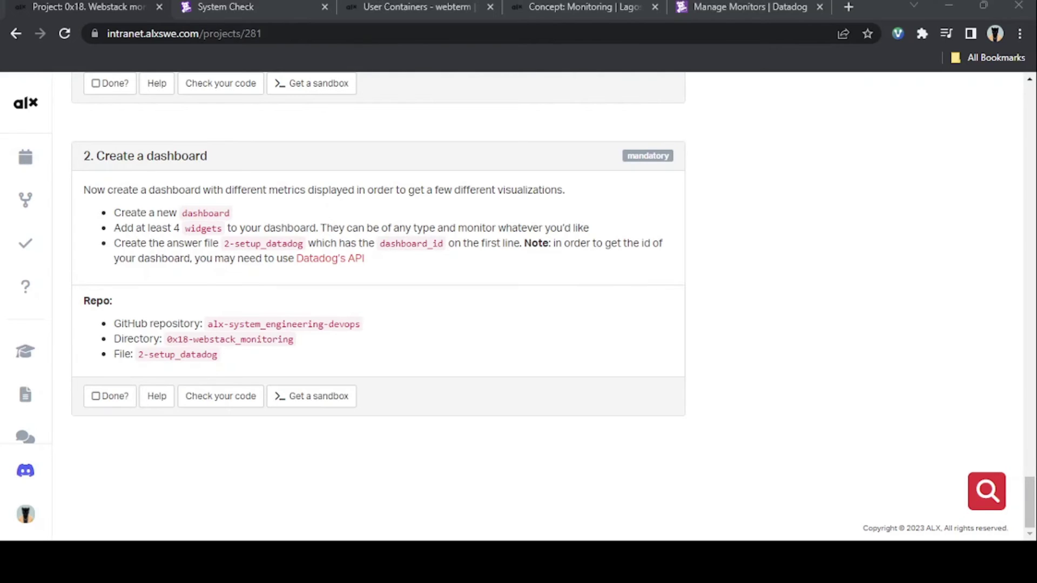
{"action": "left_click", "coordinate": [406, 292]}
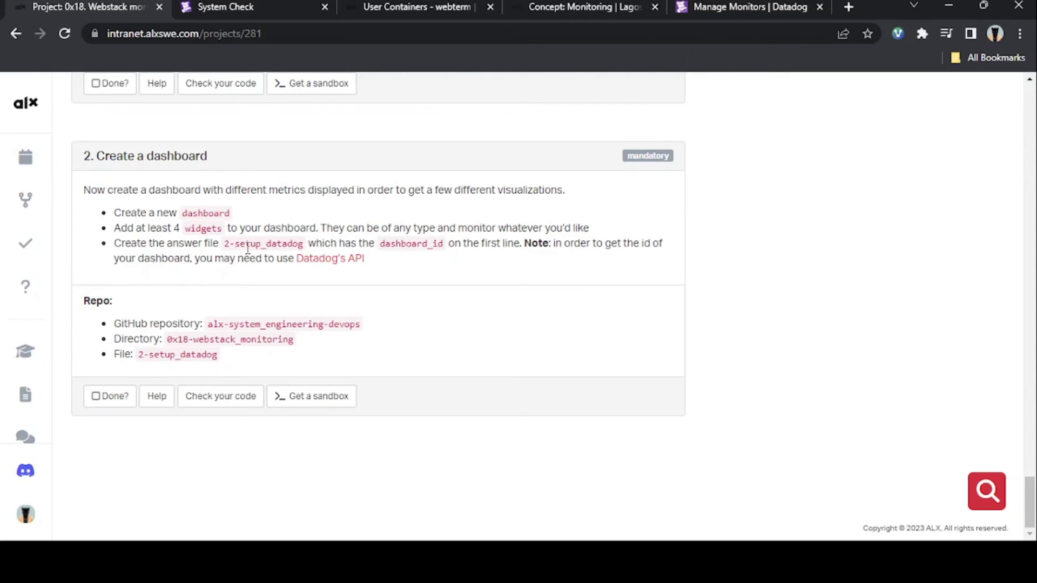
Step: Switch to Datadog and open the Create a Dashboard form from its Quick Start page
{"action": "left_click_drag", "start_coordinate": [225, 243], "coordinate": [314, 248]}
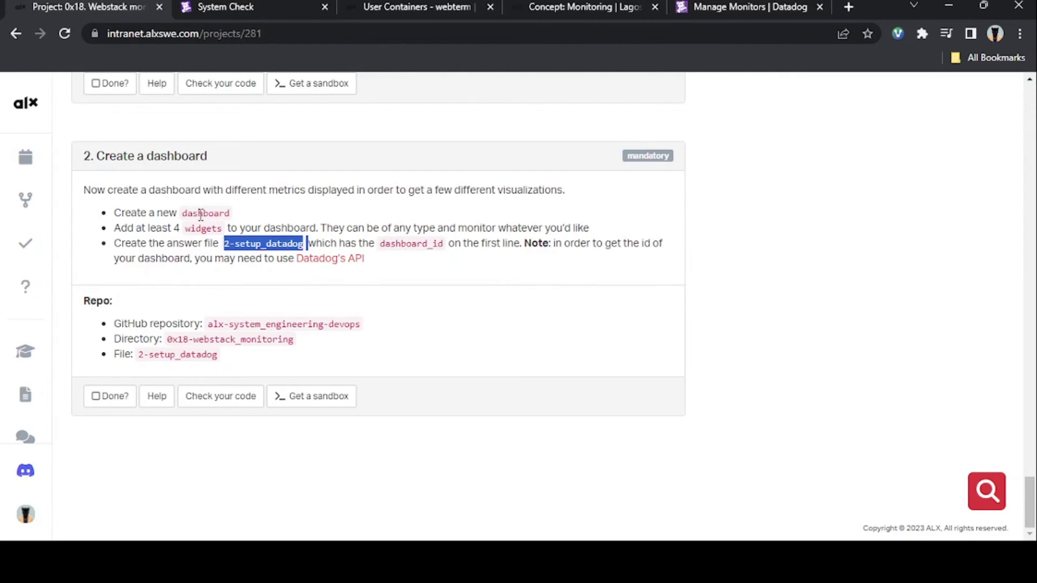
{"action": "left_click", "coordinate": [725, 5]}
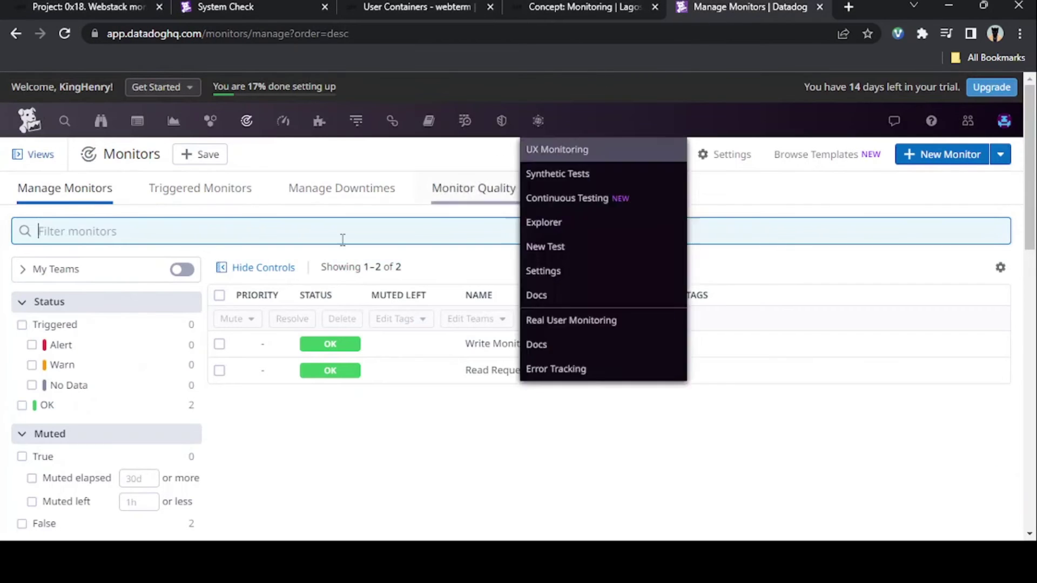
{"action": "left_click", "coordinate": [39, 126]}
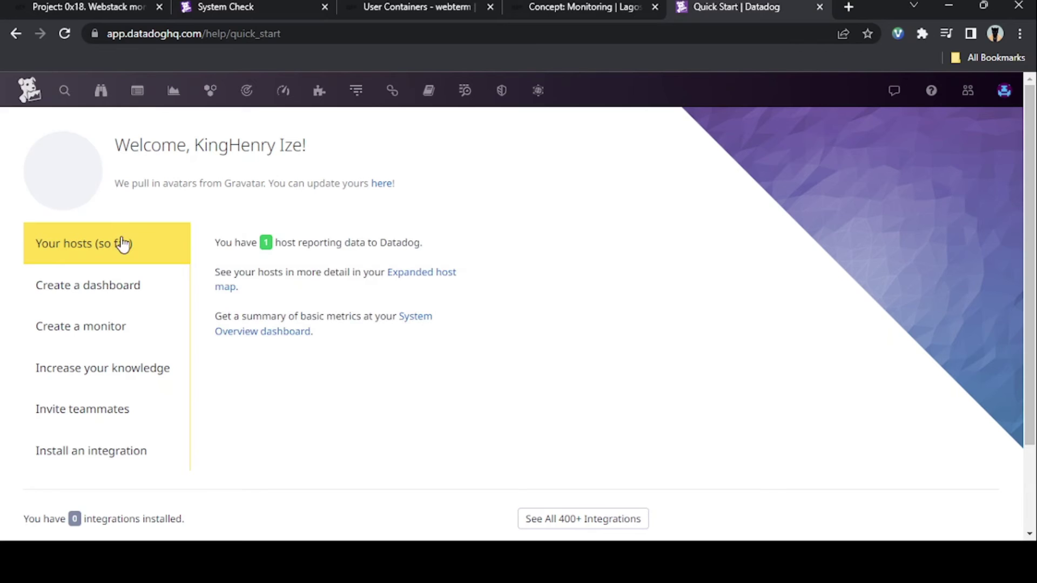
{"action": "scroll", "coordinate": [207, 292], "scroll_direction": "down", "scroll_amount": 2}
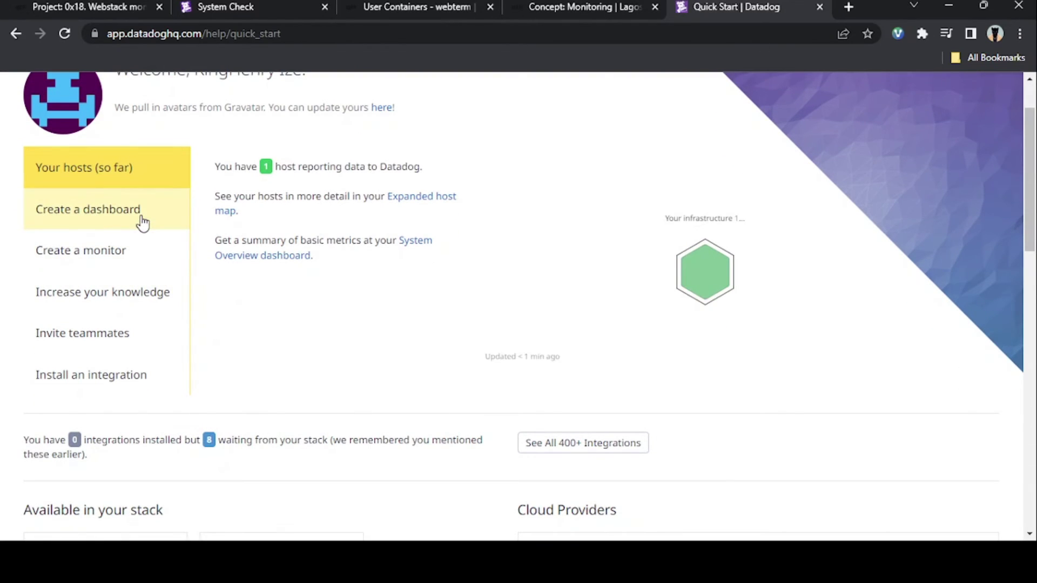
{"action": "left_click", "coordinate": [143, 222]}
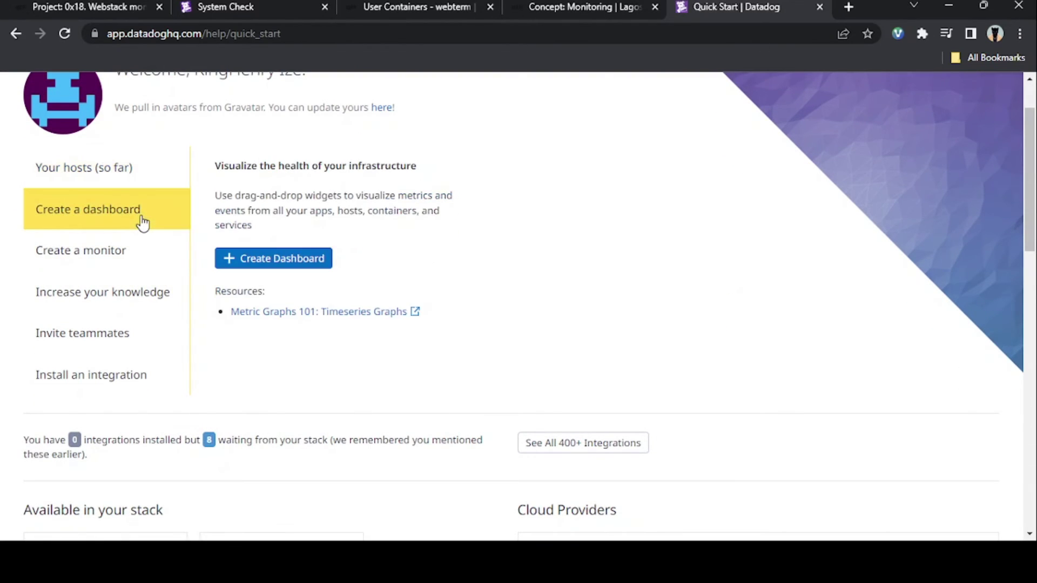
{"action": "left_click", "coordinate": [288, 261]}
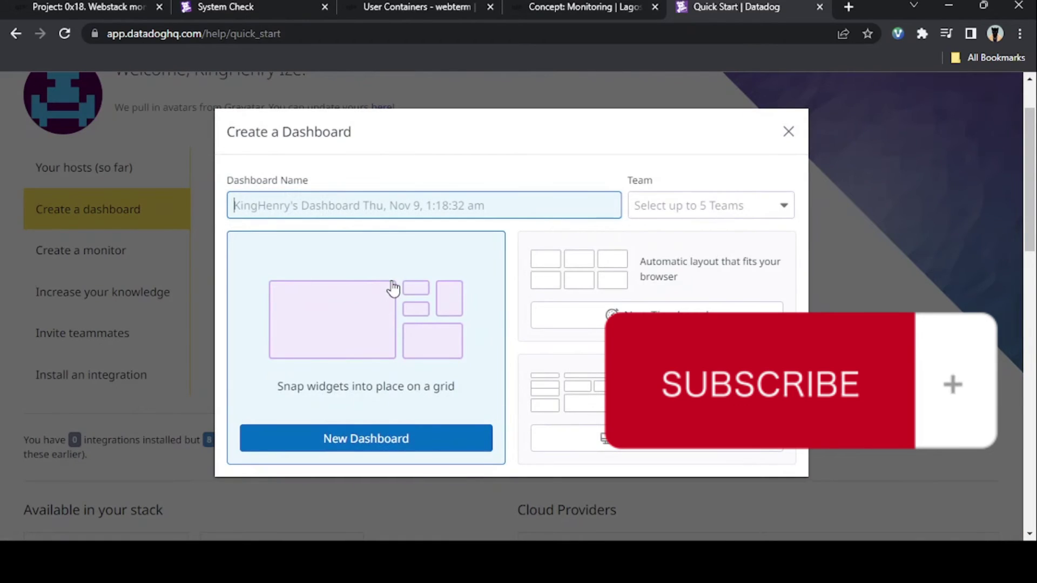
Step: Enter the account owner's first name in possessive form followed by "Dashboard" as the dashboard name
{"action": "type", "text": "Kin"}
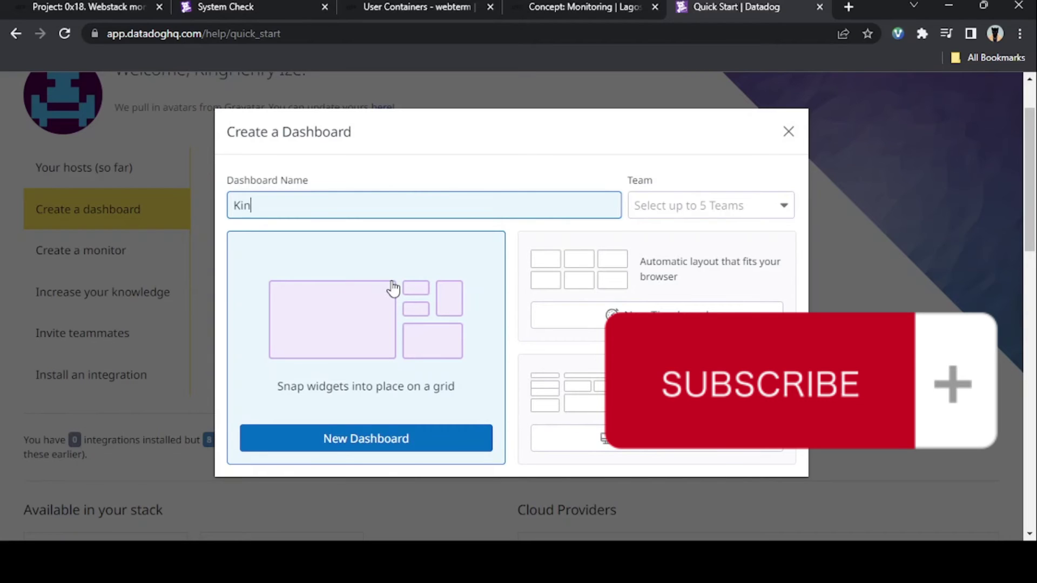
{"action": "type", "text": "gHenry's "}
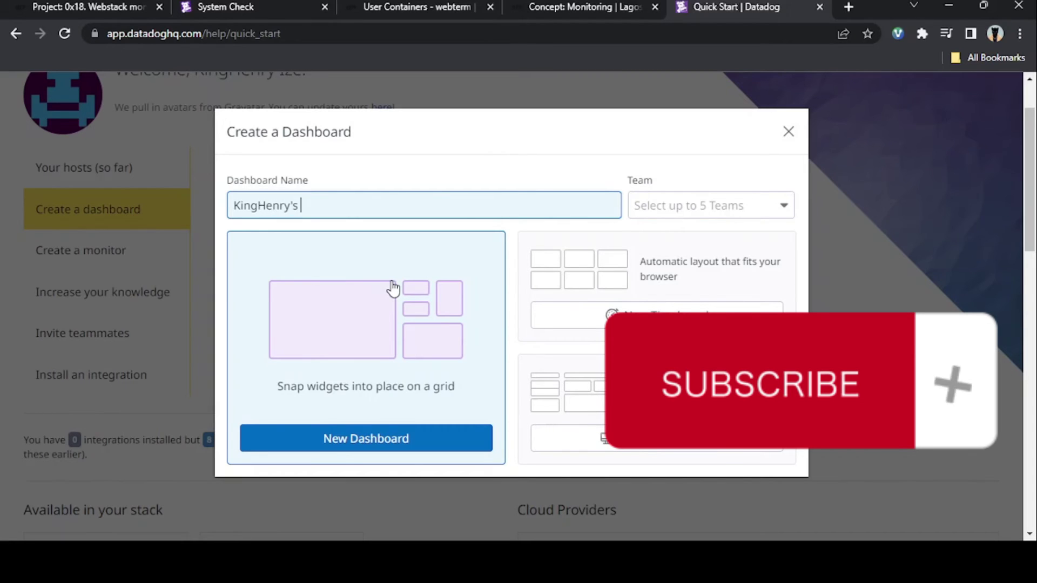
{"action": "type", "text": "Dsa"}
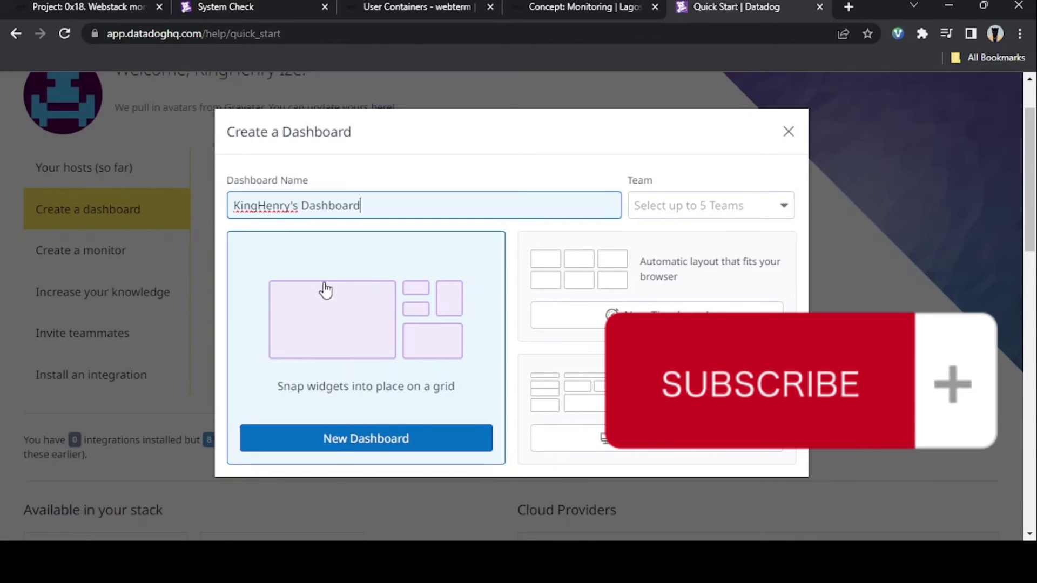
{"action": "scroll", "coordinate": [359, 361], "scroll_direction": "down", "scroll_amount": 1}
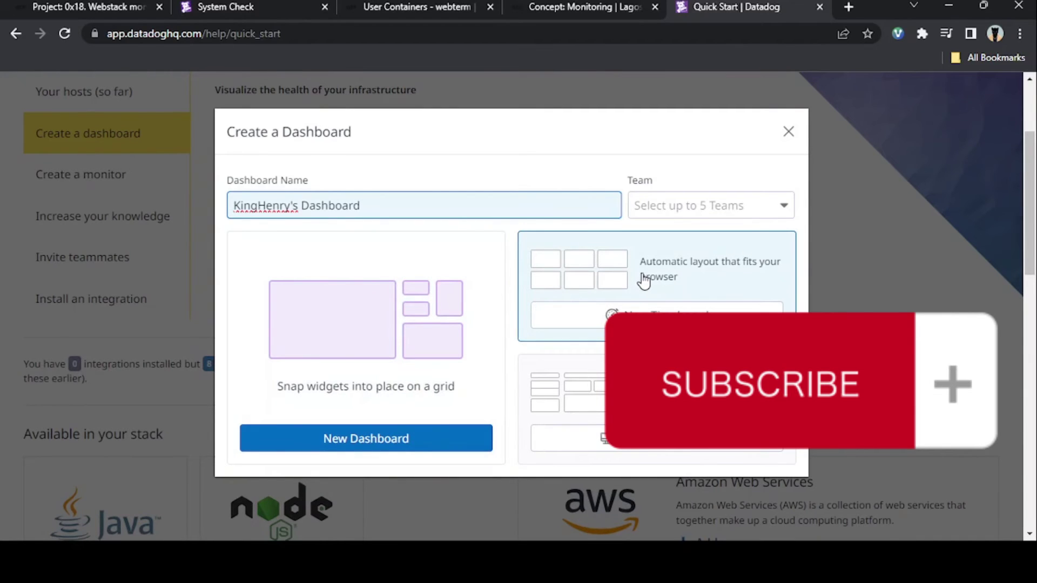
{"action": "scroll", "coordinate": [627, 296], "scroll_direction": "down", "scroll_amount": 2}
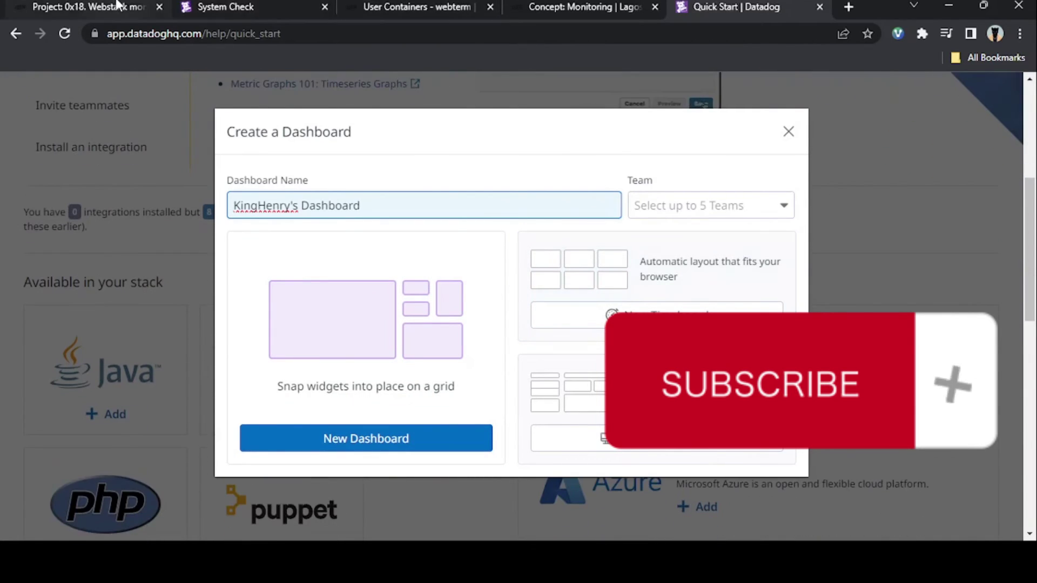
Step: Recheck the task 2 requirements, and create the dashboard with the layout that snaps widgets onto a grid
{"action": "left_click", "coordinate": [92, 7]}
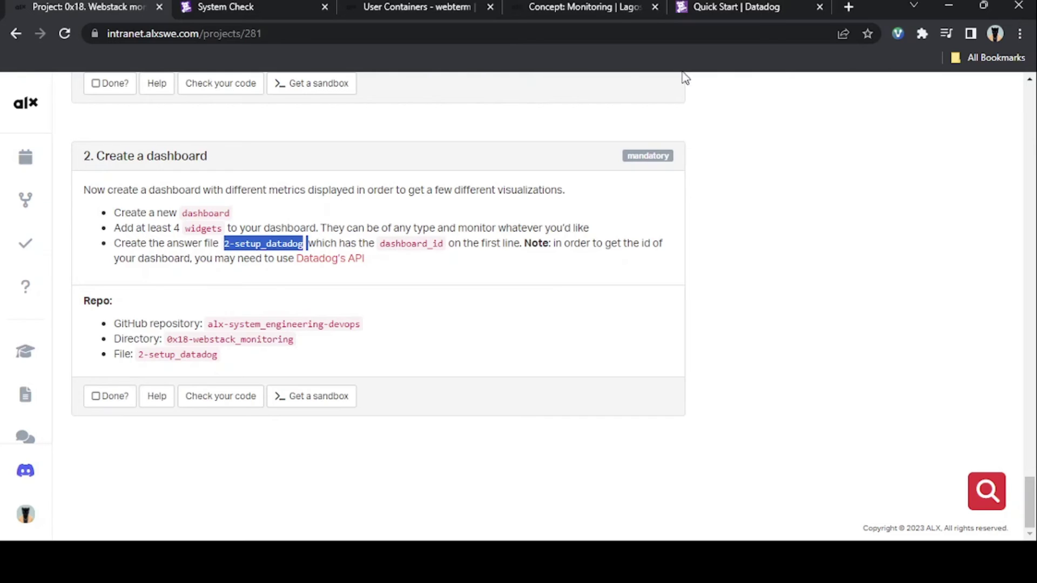
{"action": "left_click", "coordinate": [714, 6]}
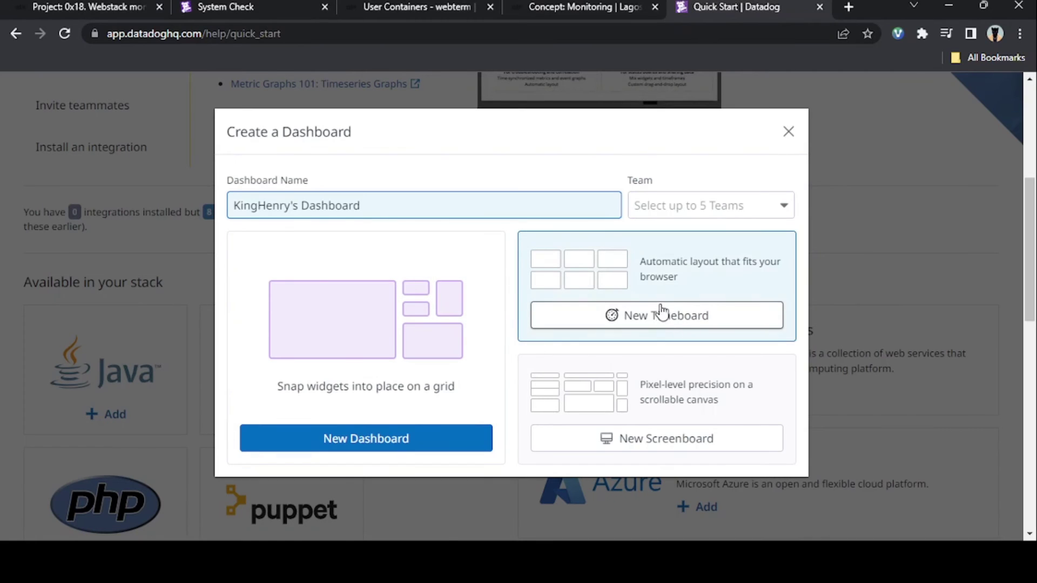
{"action": "scroll", "coordinate": [714, 292], "scroll_direction": "down", "scroll_amount": 3}
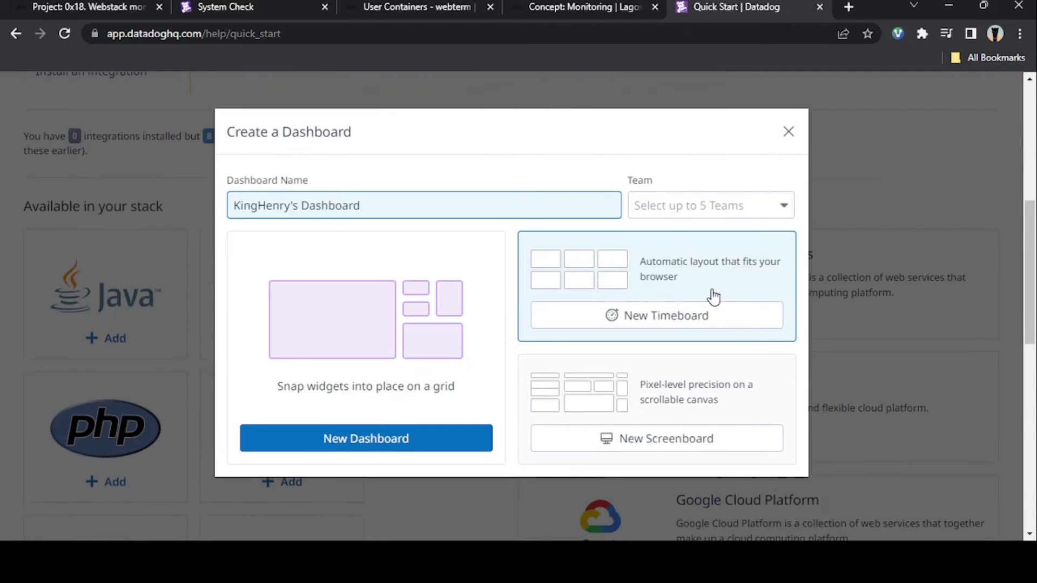
{"action": "scroll", "coordinate": [694, 349], "scroll_direction": "up", "scroll_amount": 3}
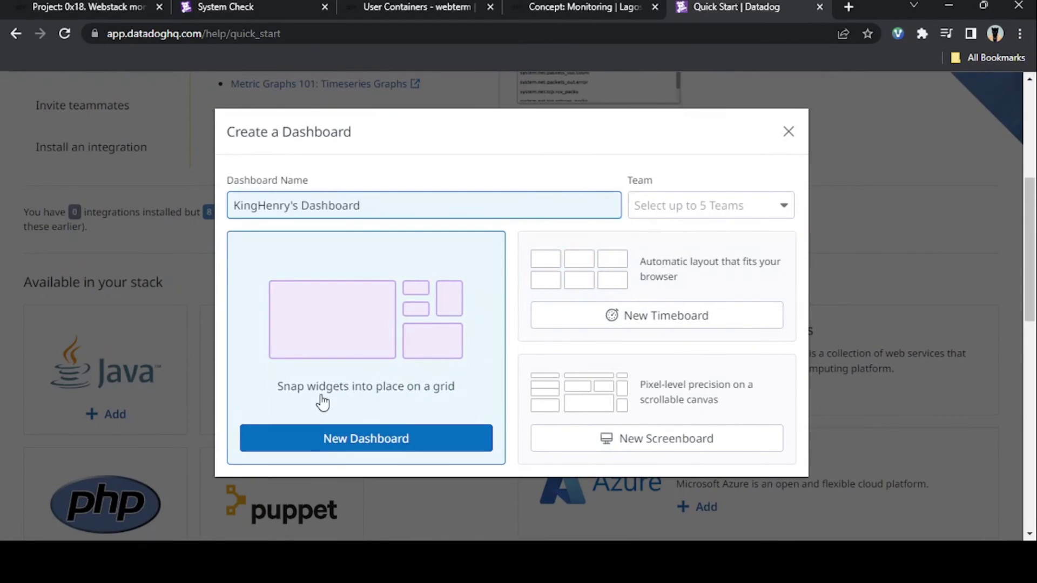
{"action": "left_click", "coordinate": [539, 296]}
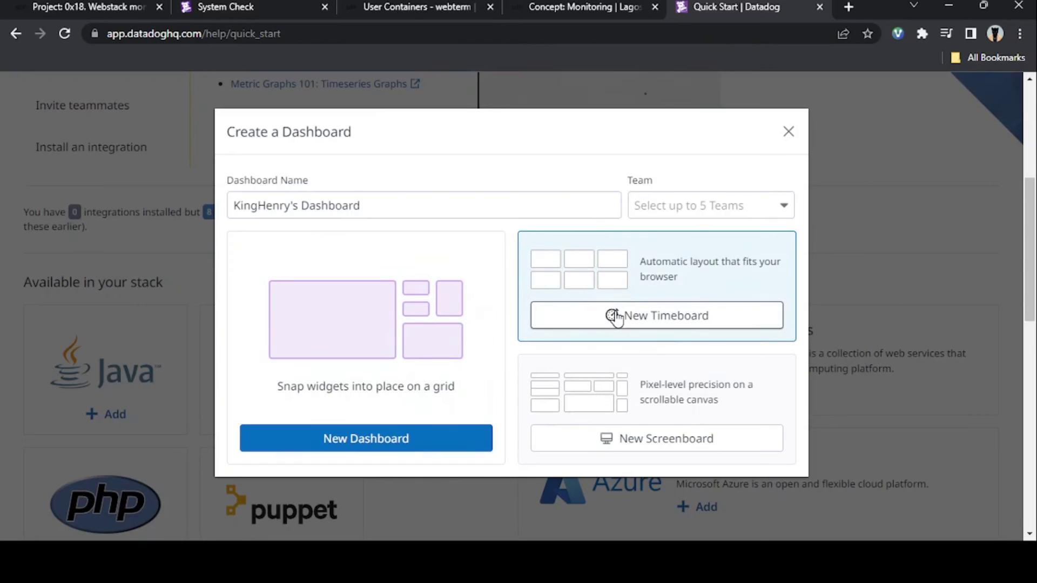
{"action": "left_click", "coordinate": [474, 324]}
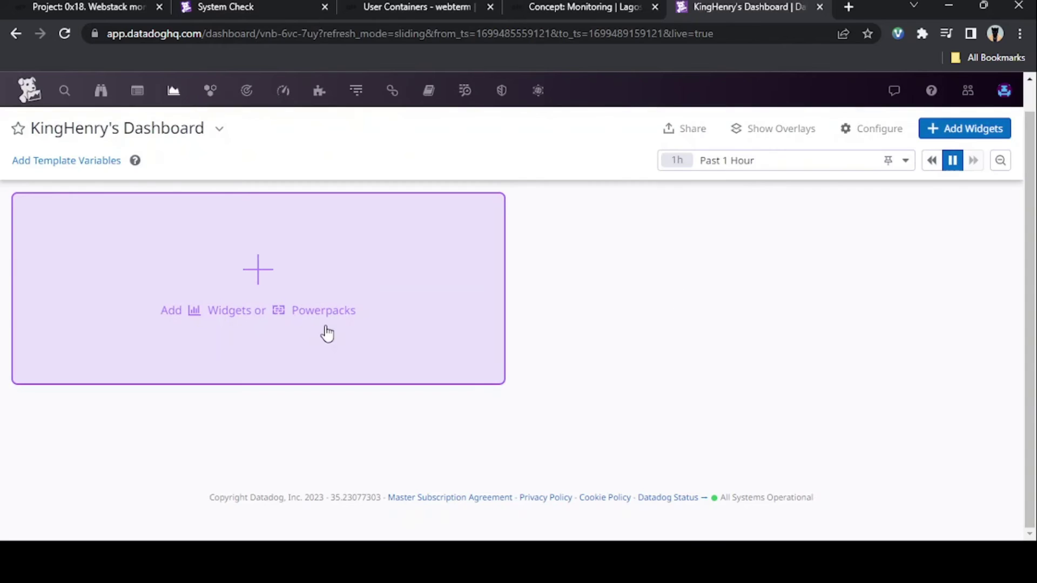
Step: Add a Timeseries widget graphing system.cpu.user to the empty dashboard and save it with the default settings
{"action": "left_click", "coordinate": [330, 368]}
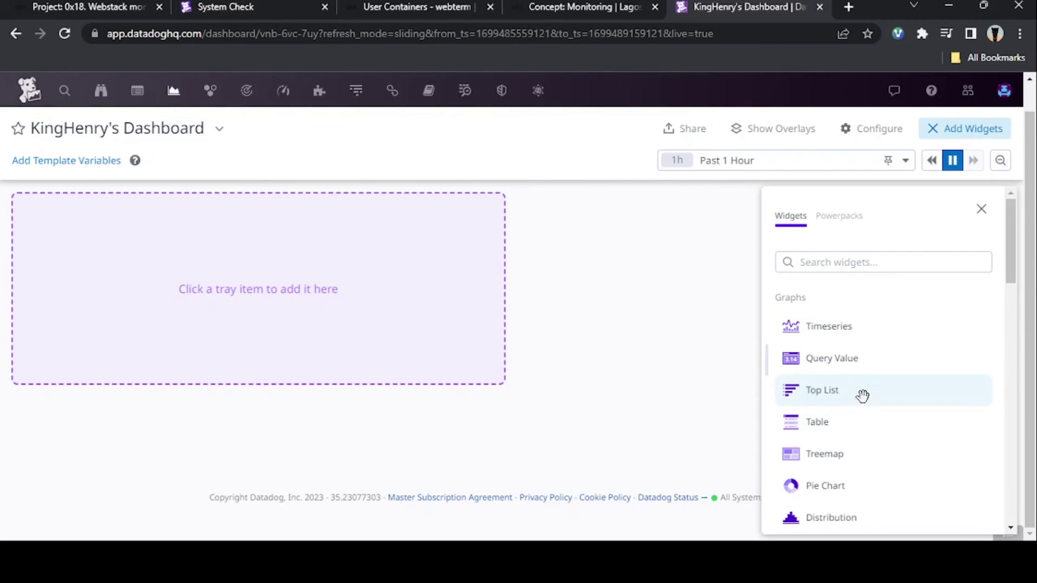
{"action": "scroll", "coordinate": [862, 396], "scroll_direction": "down", "scroll_amount": 3}
{"action": "scroll", "coordinate": [850, 453], "scroll_direction": "down", "scroll_amount": 1}
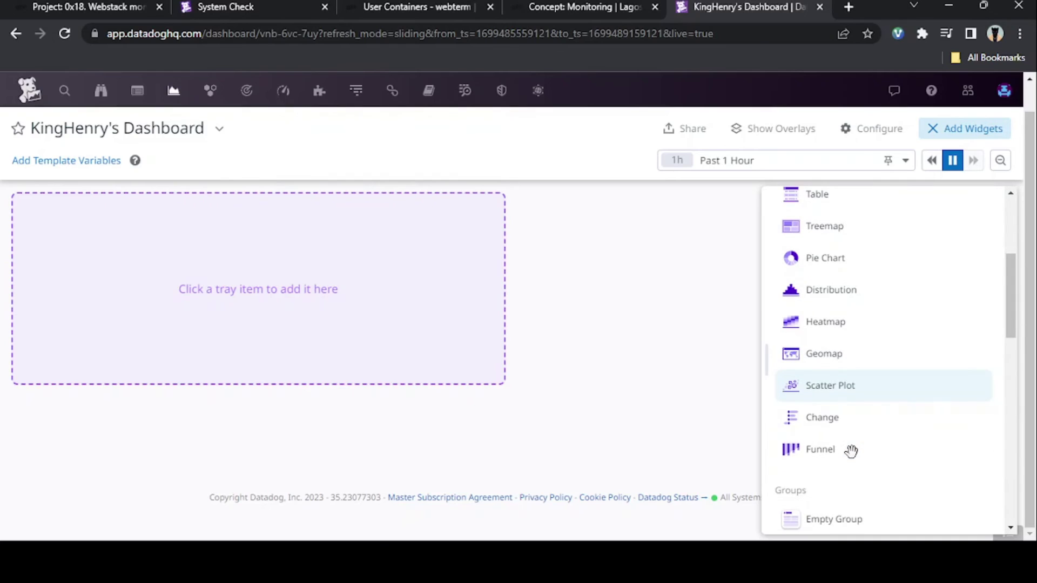
{"action": "scroll", "coordinate": [856, 479], "scroll_direction": "down", "scroll_amount": 3}
{"action": "scroll", "coordinate": [857, 459], "scroll_direction": "up", "scroll_amount": 6}
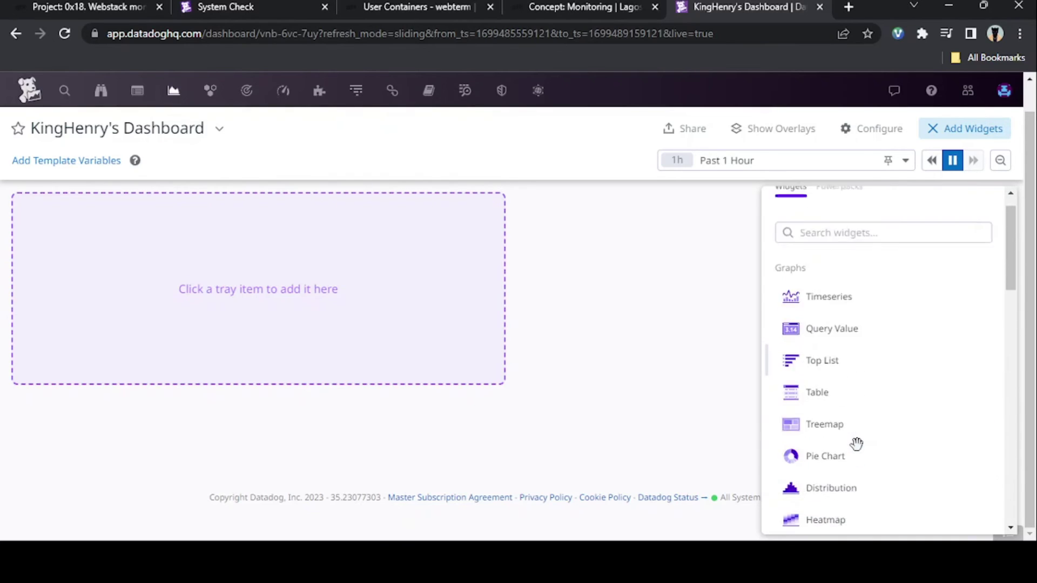
{"action": "scroll", "coordinate": [857, 444], "scroll_direction": "up", "scroll_amount": 1}
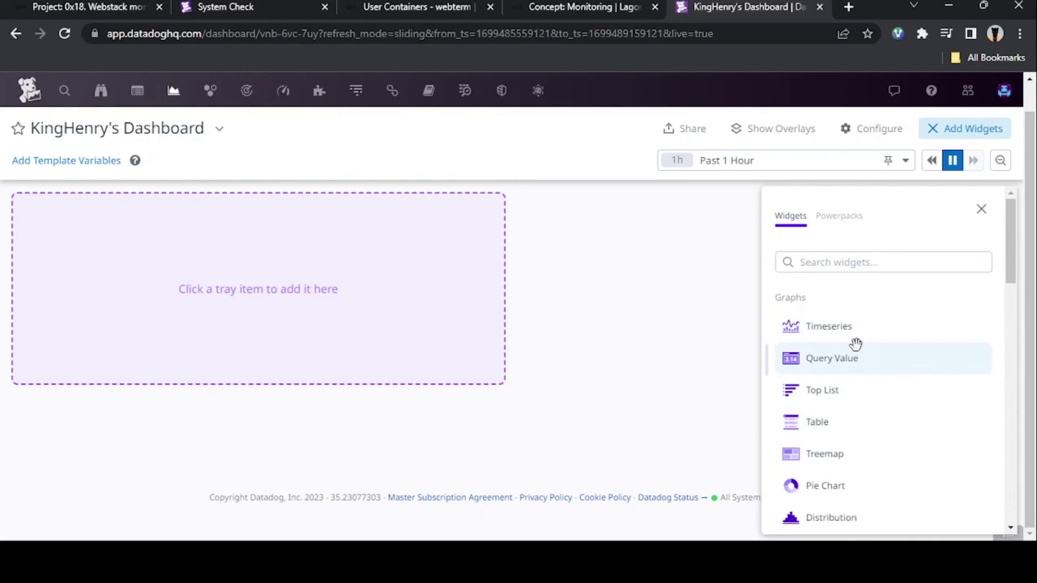
{"action": "left_click_drag", "start_coordinate": [814, 326], "coordinate": [316, 289]}
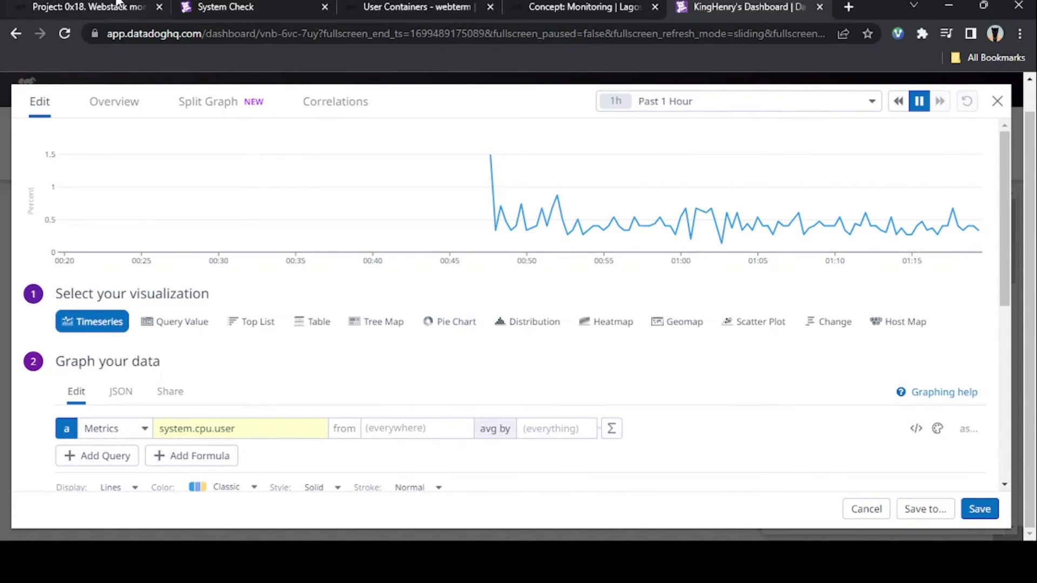
{"action": "scroll", "coordinate": [1008, 432], "scroll_direction": "down", "scroll_amount": 2}
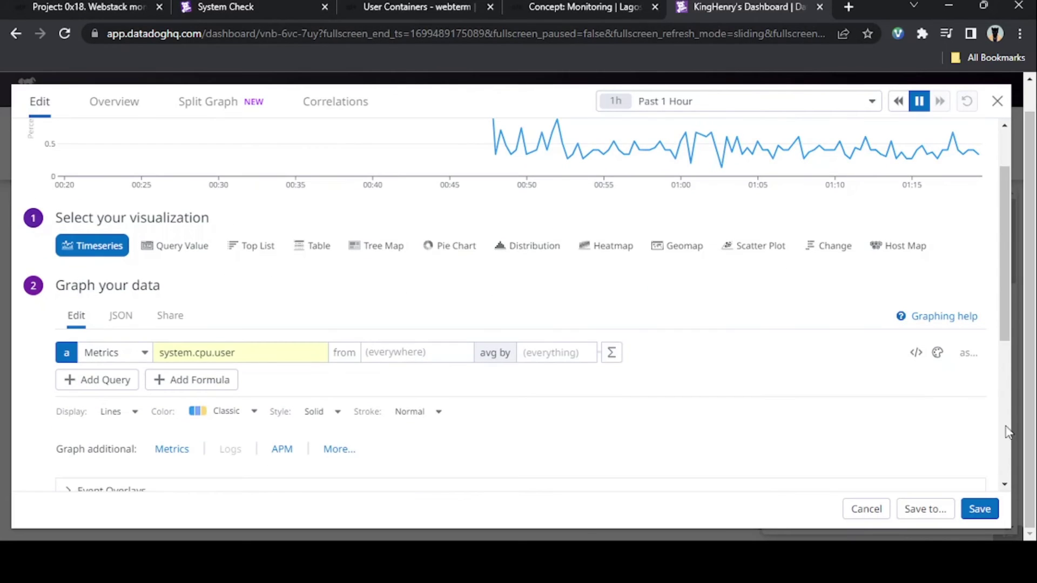
{"action": "scroll", "coordinate": [490, 336], "scroll_direction": "down", "scroll_amount": 5}
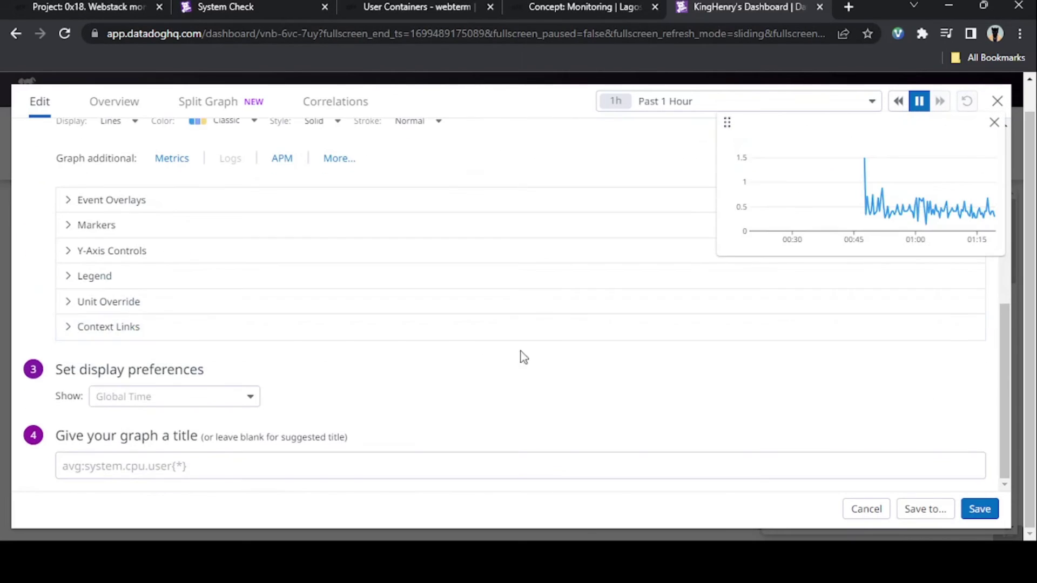
{"action": "scroll", "coordinate": [524, 358], "scroll_direction": "up", "scroll_amount": 7}
{"action": "left_click", "coordinate": [980, 509]}
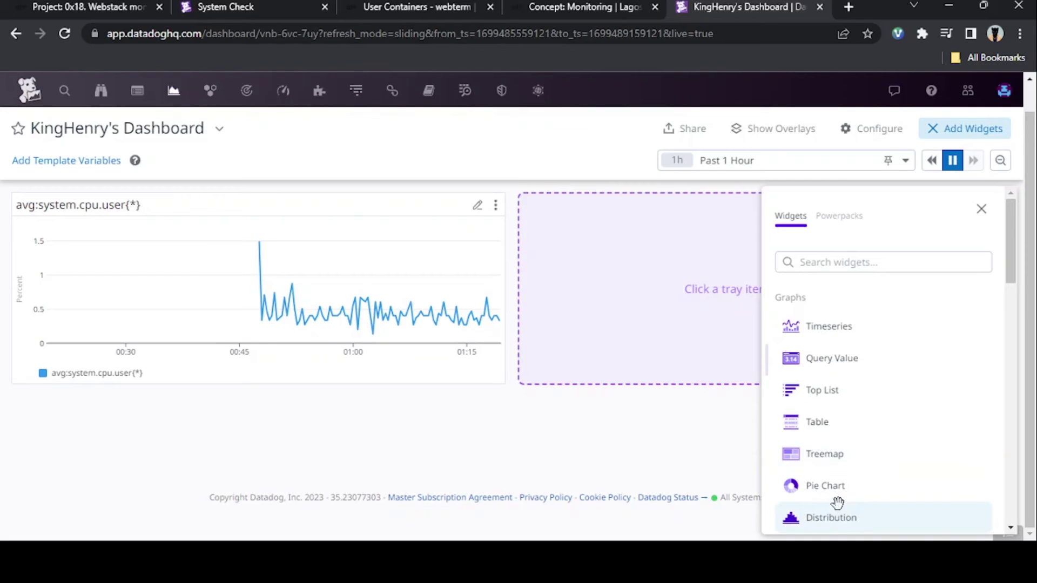
Step: Add a Distribution widget of system.cpu.user by service to the dashboard and save it with the default settings
{"action": "left_click_drag", "start_coordinate": [843, 519], "coordinate": [717, 334]}
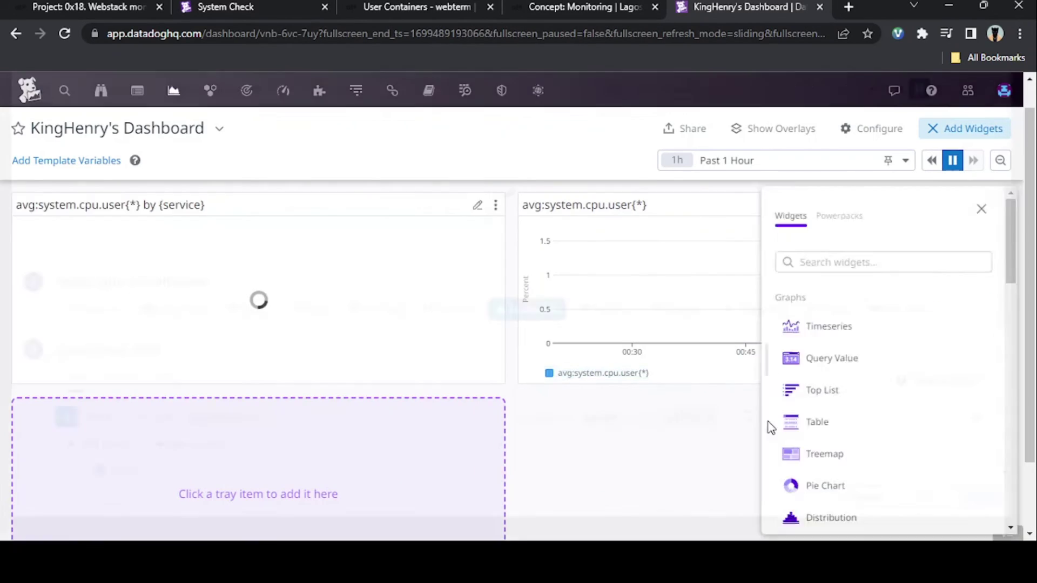
{"action": "scroll", "coordinate": [1002, 489], "scroll_direction": "down", "scroll_amount": 5}
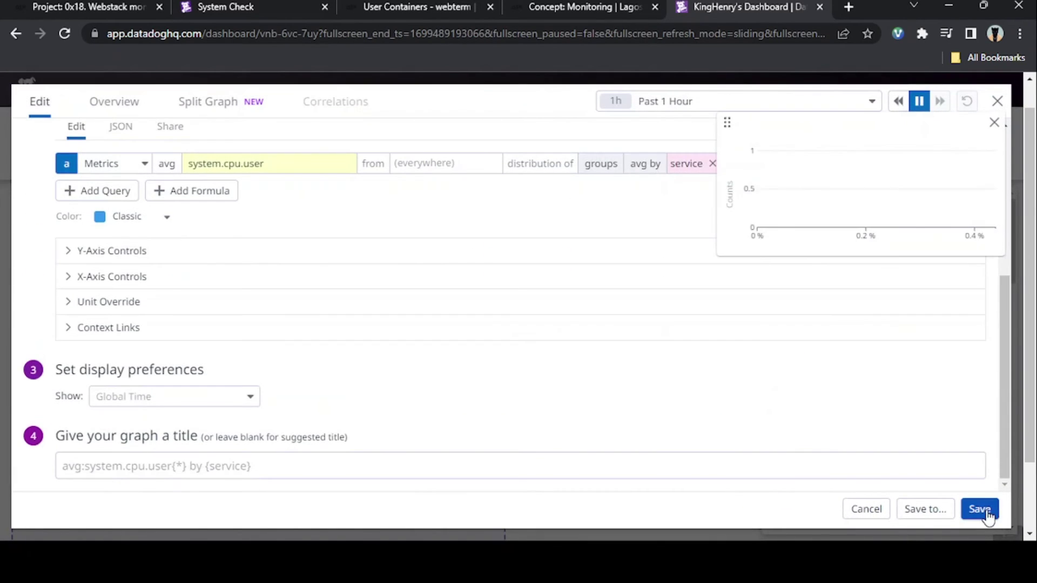
{"action": "left_click", "coordinate": [979, 509]}
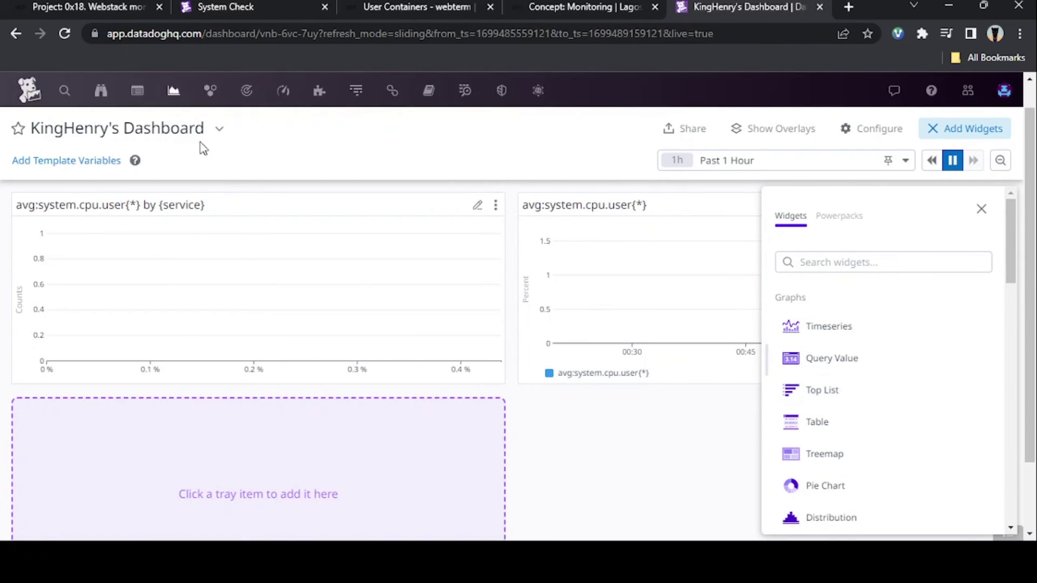
Step: Add a Funnel widget to the dashboard and save it without defining a query or steps
{"action": "scroll", "coordinate": [778, 351], "scroll_direction": "down", "scroll_amount": 3}
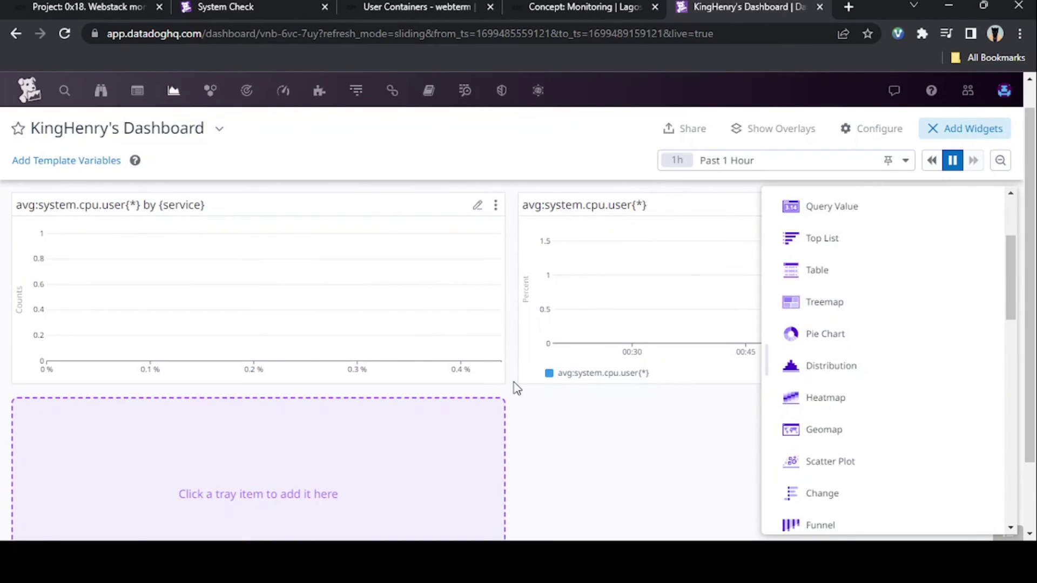
{"action": "scroll", "coordinate": [899, 430], "scroll_direction": "down", "scroll_amount": 2}
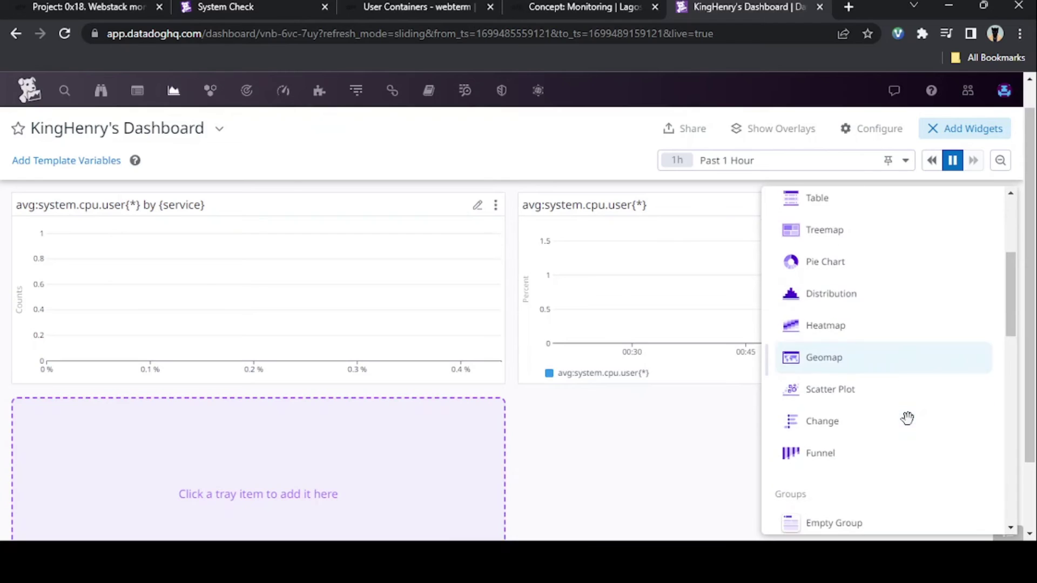
{"action": "scroll", "coordinate": [908, 419], "scroll_direction": "down", "scroll_amount": 3}
{"action": "left_click_drag", "start_coordinate": [857, 370], "coordinate": [664, 435]}
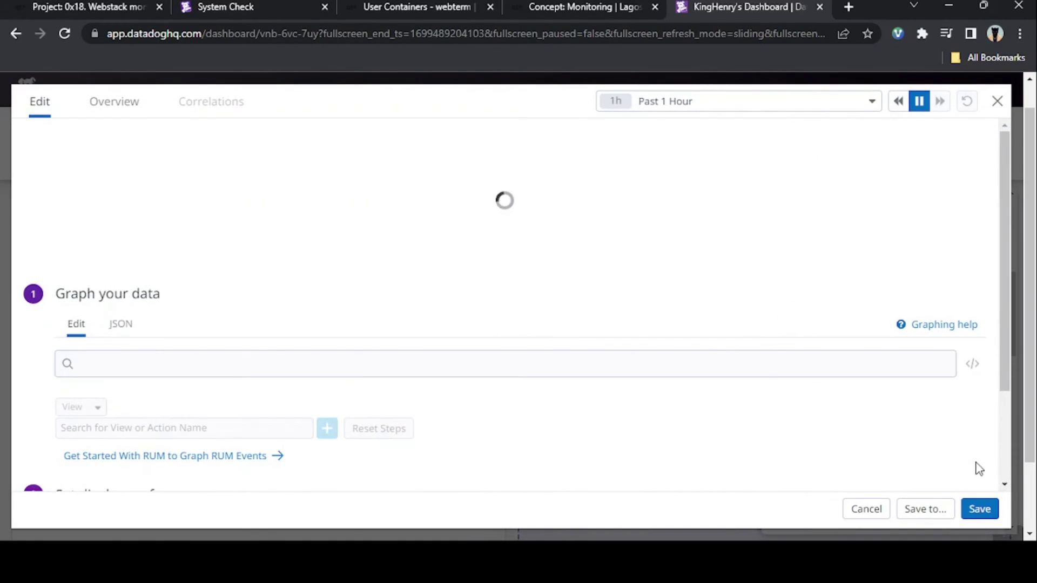
{"action": "left_click", "coordinate": [980, 508]}
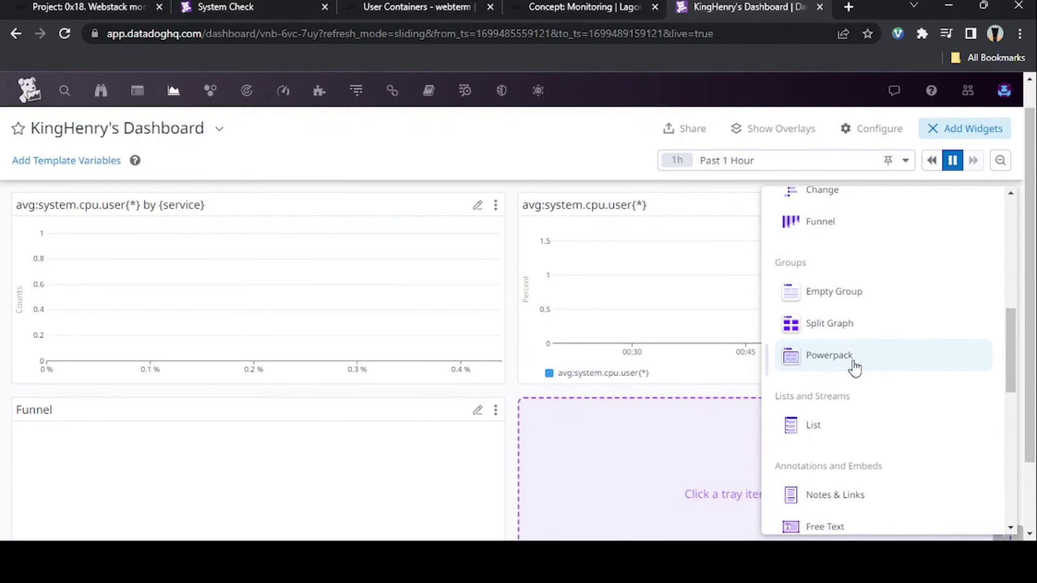
Step: Add the System Resource Utilization Powerpack to the dashboard with its default filters and header, and look over the resulting widgets
{"action": "left_click_drag", "start_coordinate": [854, 369], "coordinate": [697, 403]}
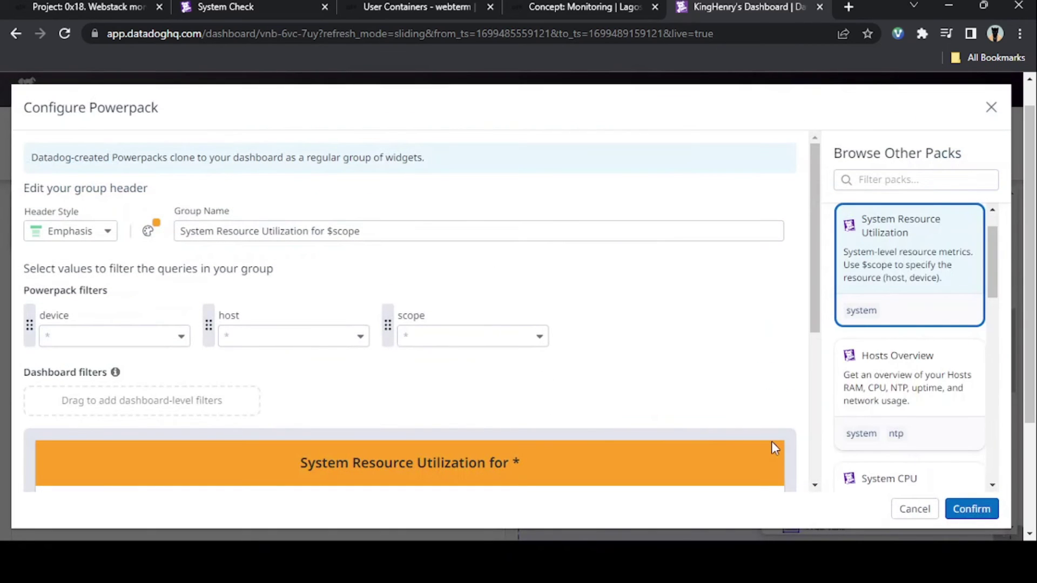
{"action": "scroll", "coordinate": [301, 257], "scroll_direction": "down", "scroll_amount": 3}
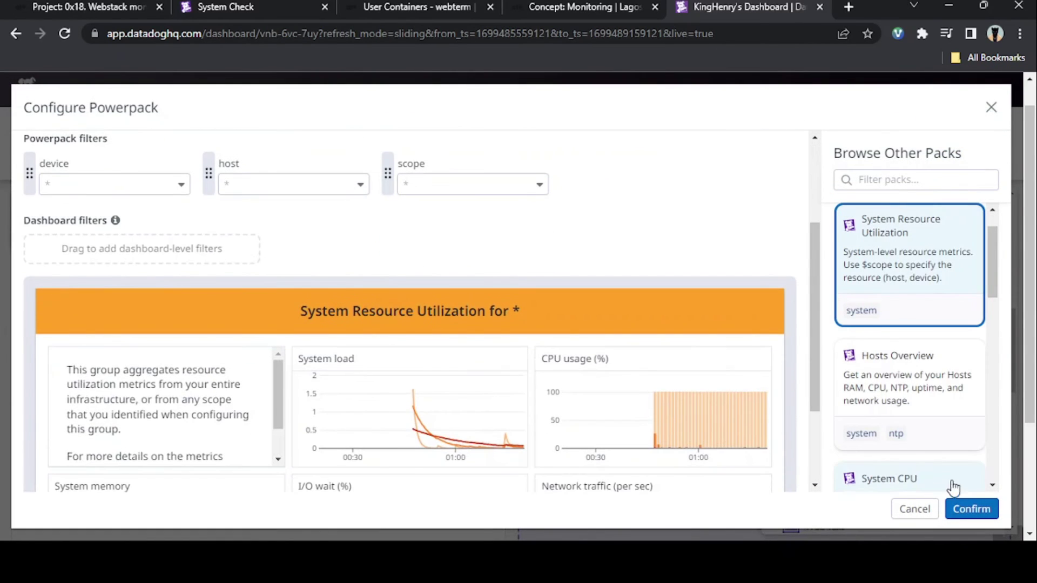
{"action": "scroll", "coordinate": [704, 346], "scroll_direction": "down", "scroll_amount": 3}
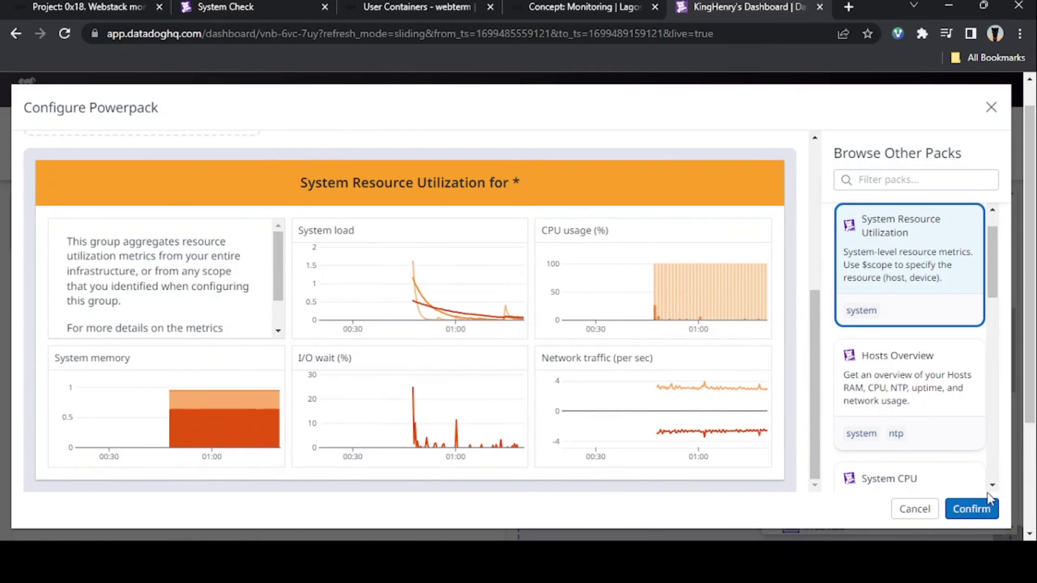
{"action": "left_click", "coordinate": [986, 508]}
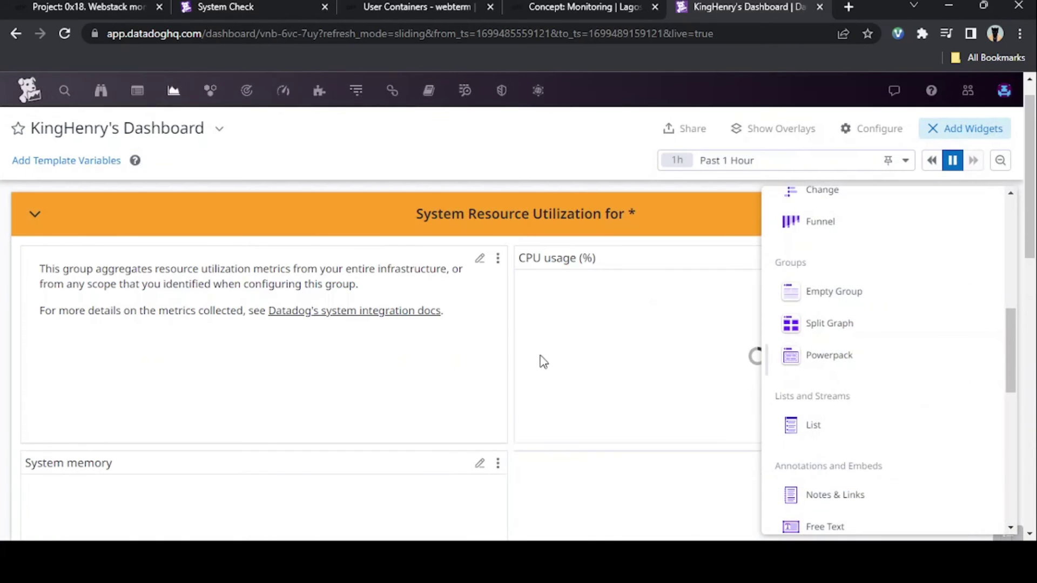
{"action": "scroll", "coordinate": [540, 361], "scroll_direction": "down", "scroll_amount": 10}
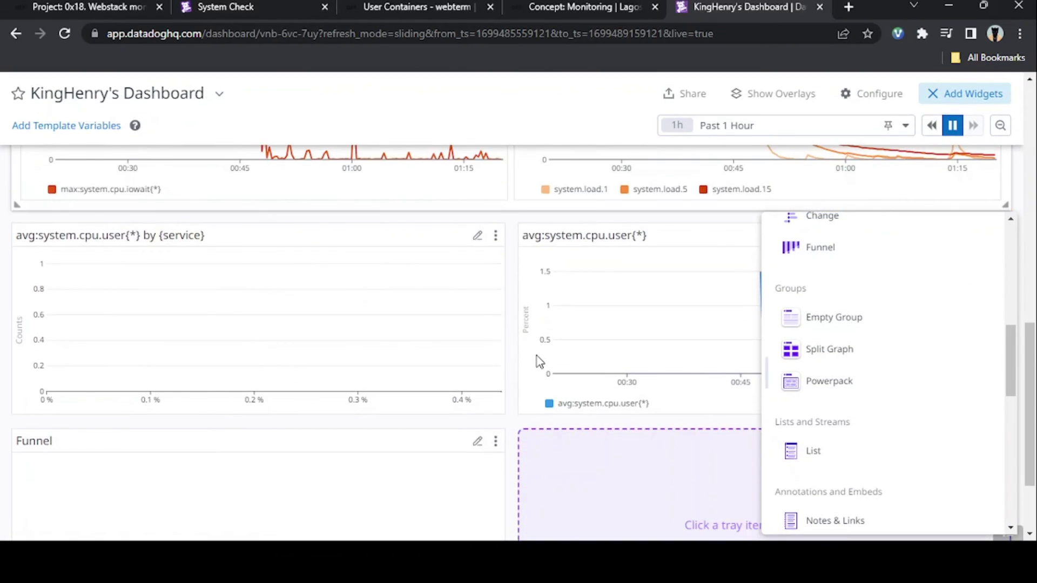
{"action": "scroll", "coordinate": [540, 361], "scroll_direction": "down", "scroll_amount": 2}
{"action": "scroll", "coordinate": [541, 361], "scroll_direction": "up", "scroll_amount": 12}
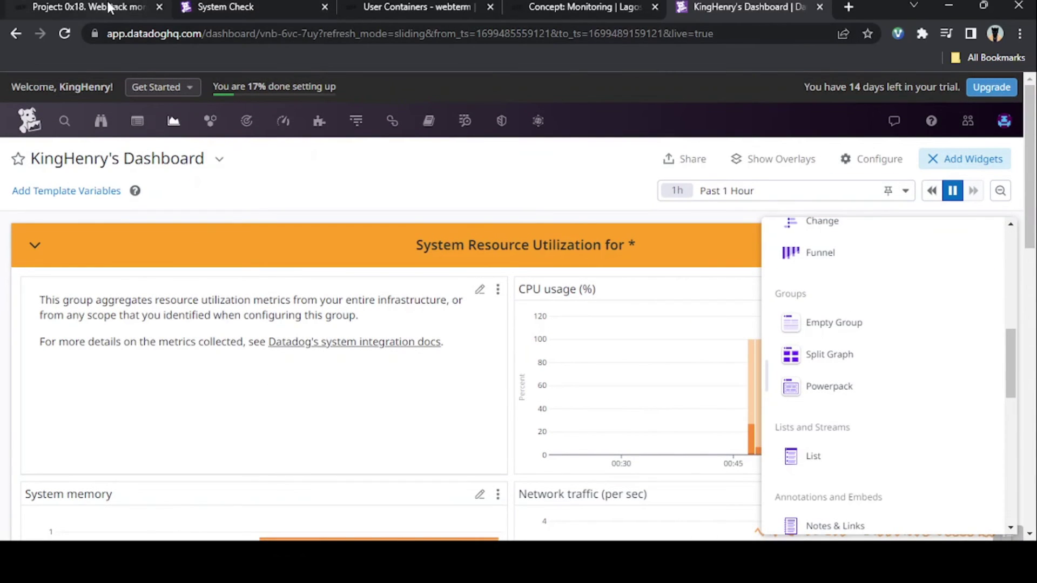
Step: Recheck the task 2 dashboard_id requirement, inspect the dashboard's URL for the ID, and open the linked Datadog API reference
{"action": "left_click", "coordinate": [95, 8]}
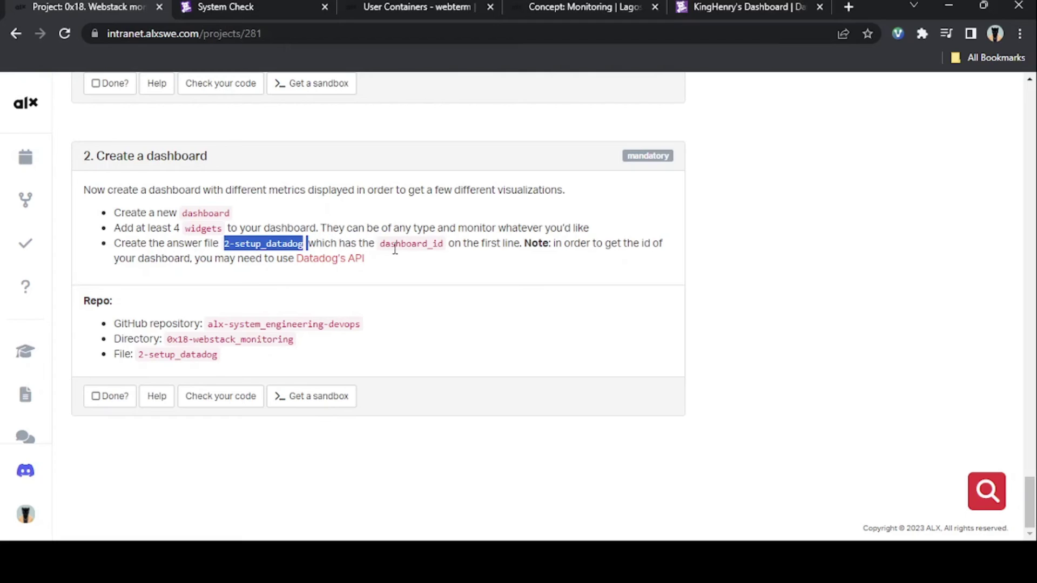
{"action": "left_click", "coordinate": [726, 7]}
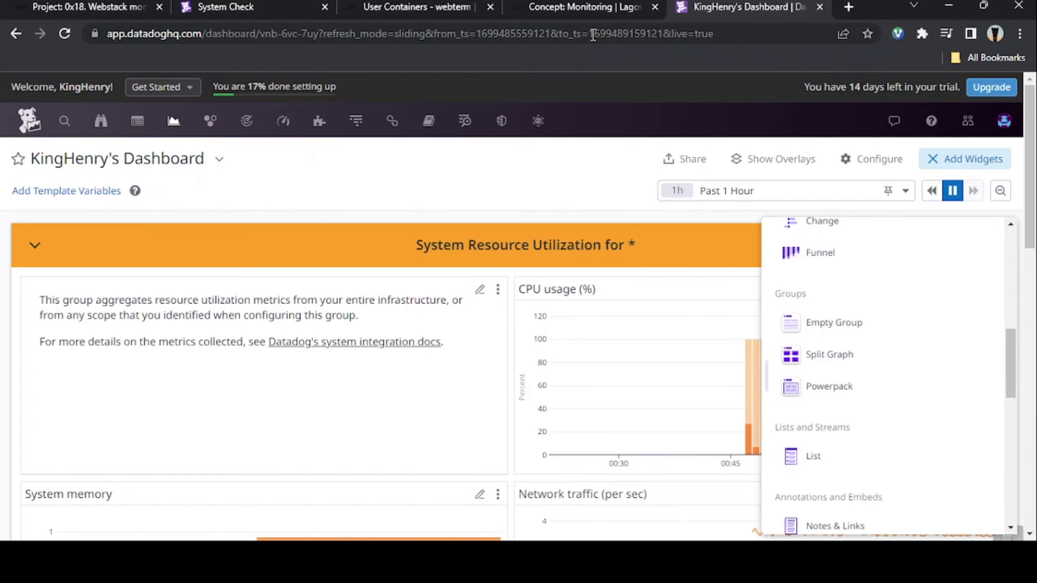
{"action": "left_click_drag", "start_coordinate": [594, 34], "coordinate": [648, 39]}
{"action": "left_click", "coordinate": [616, 31]}
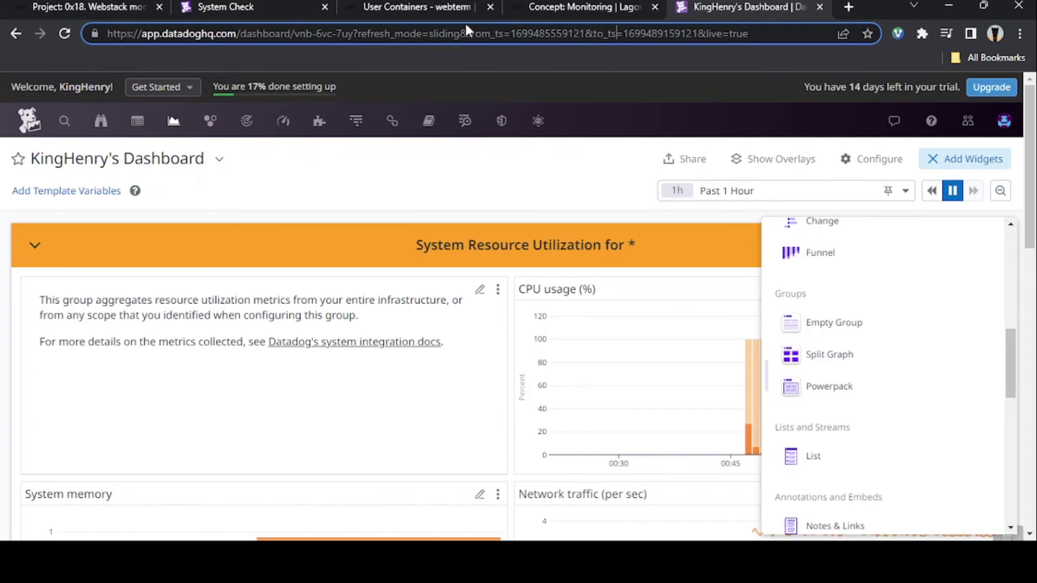
{"action": "left_click", "coordinate": [126, 12]}
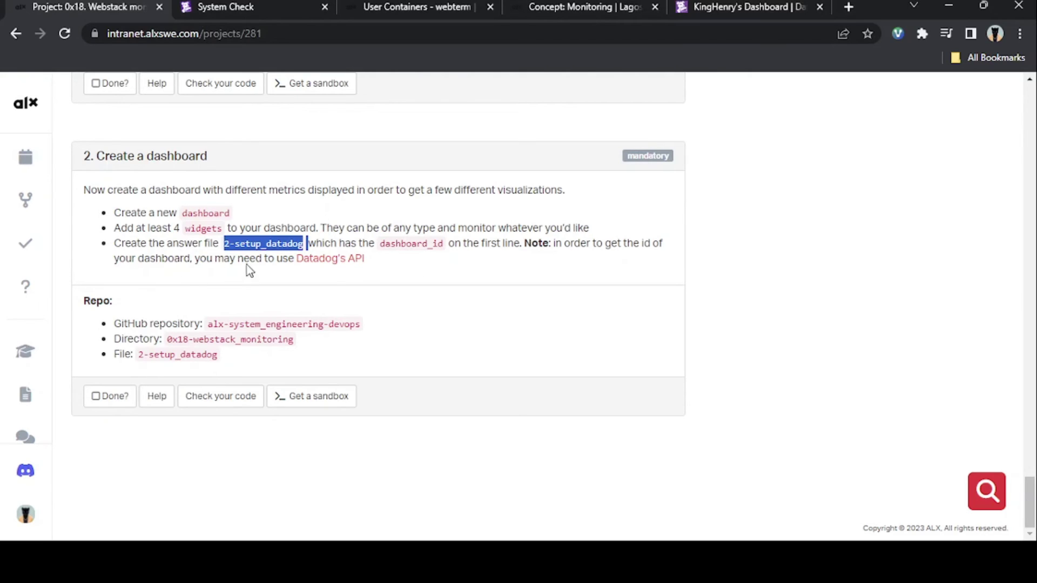
{"action": "middle_click", "coordinate": [357, 259]}
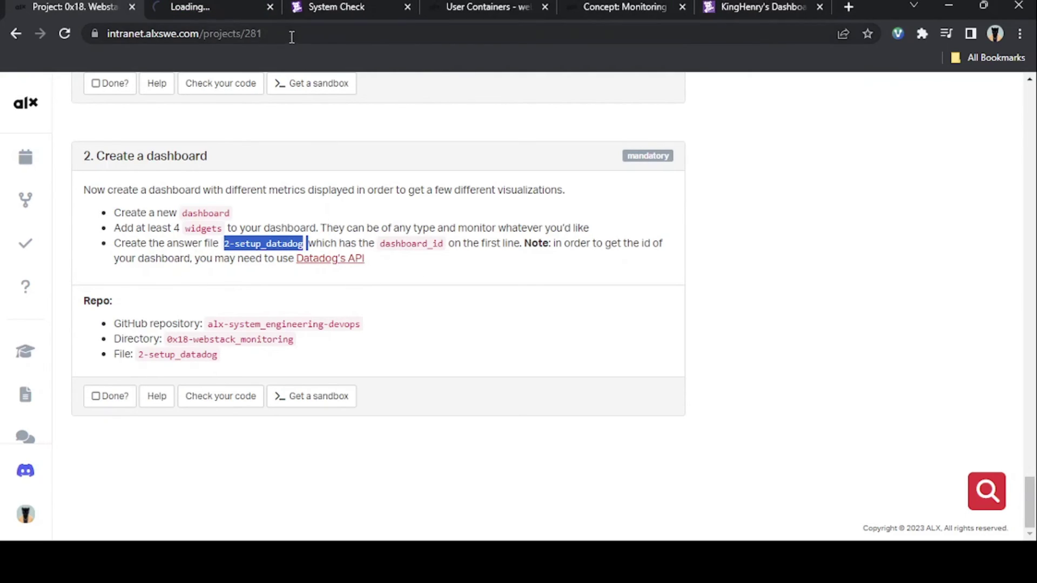
{"action": "left_click", "coordinate": [212, 6]}
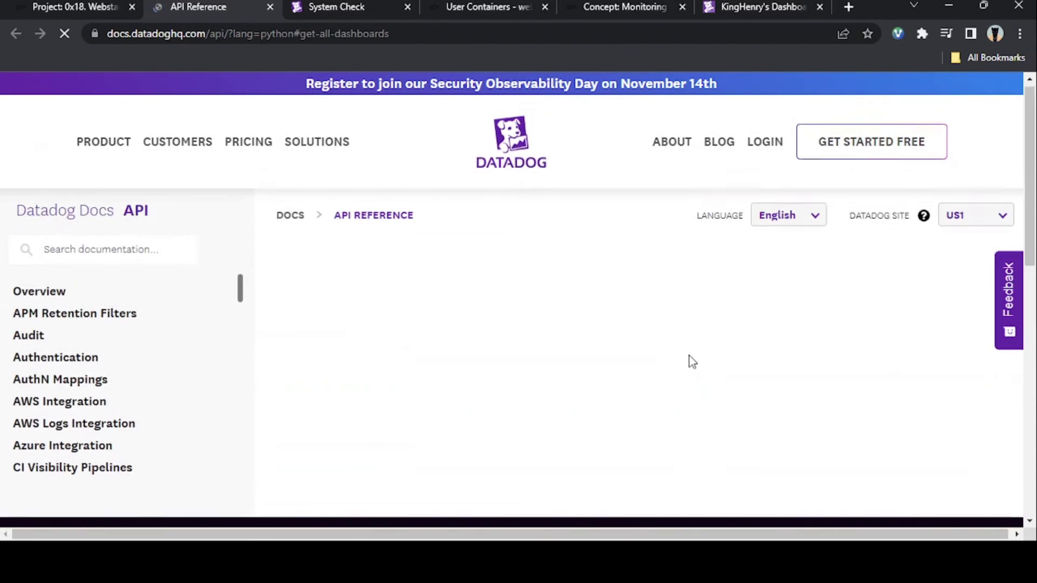
Step: Return to the web terminal and exit the SSH session on the web-01 server
{"action": "left_click", "coordinate": [472, 7]}
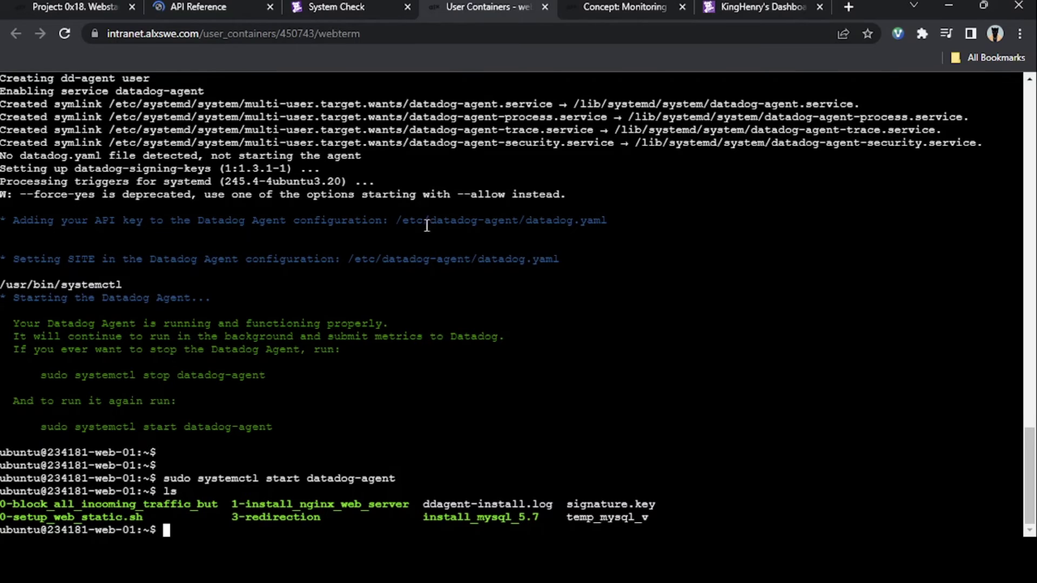
{"action": "key", "text": "Return"}
{"action": "key", "text": "Return"}
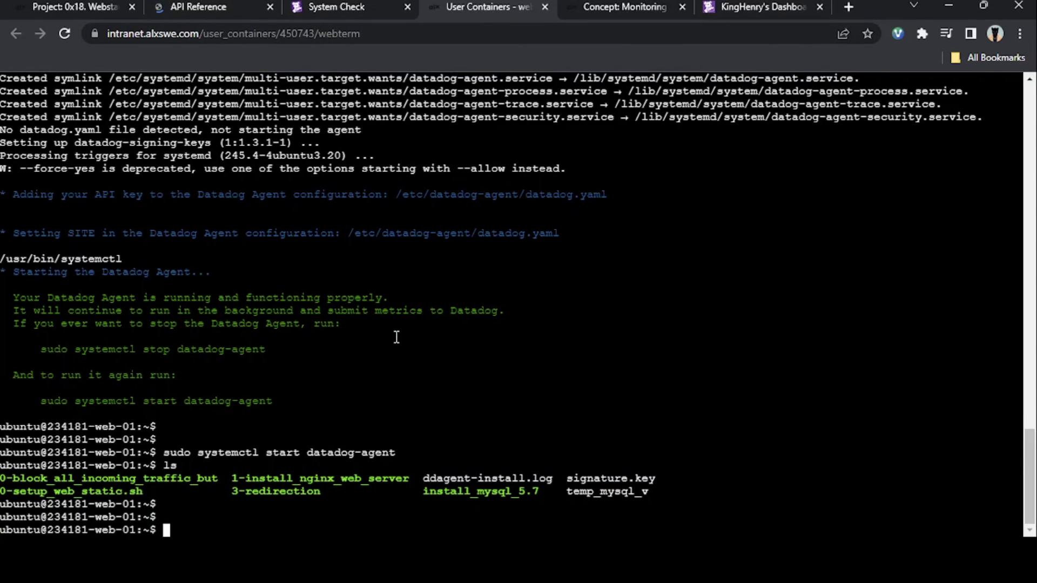
{"action": "type", "text": "ei"}
{"action": "key", "text": "BackSpace"}
{"action": "key", "text": "BackSpace"}
{"action": "type", "text": "xit"}
{"action": "key", "text": "Return"}
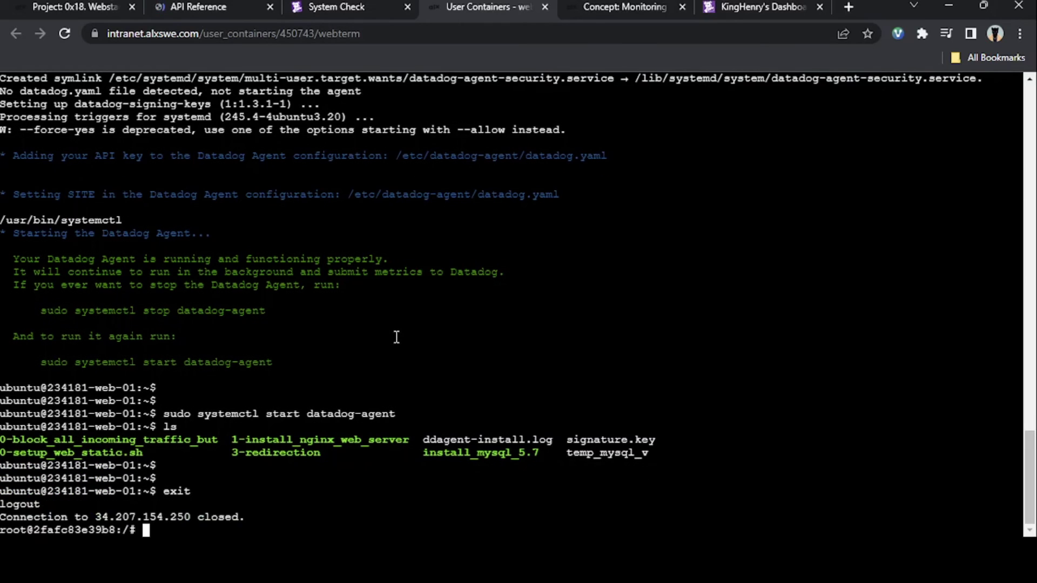
Step: Change to the alx-system_engineering-devops/0x18-webstack_monitoring directory and list its contents
{"action": "type", "text": "cd alx-sy"}
{"action": "key", "text": "Tab"}
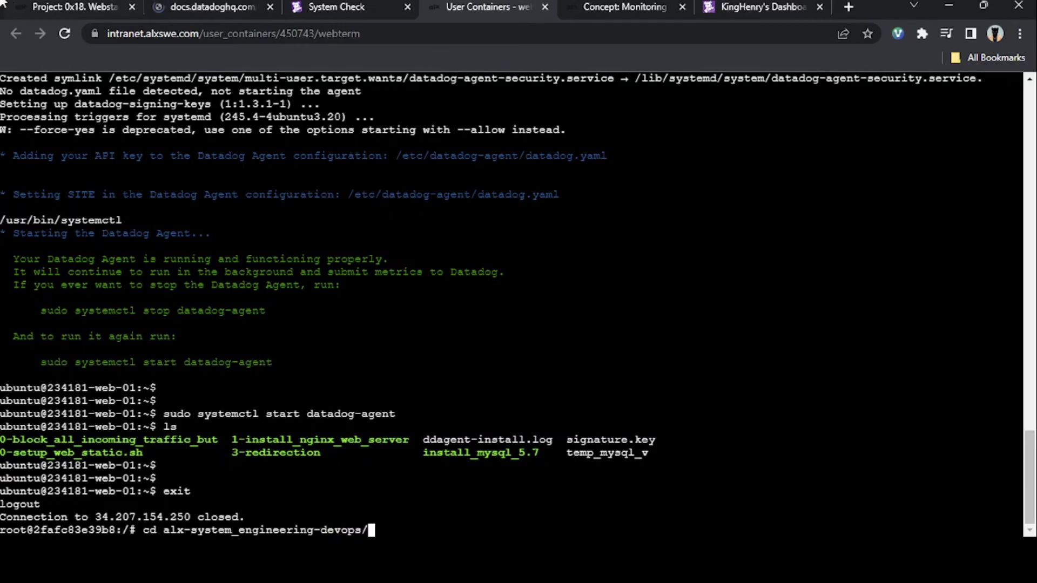
{"action": "left_click", "coordinate": [42, 4]}
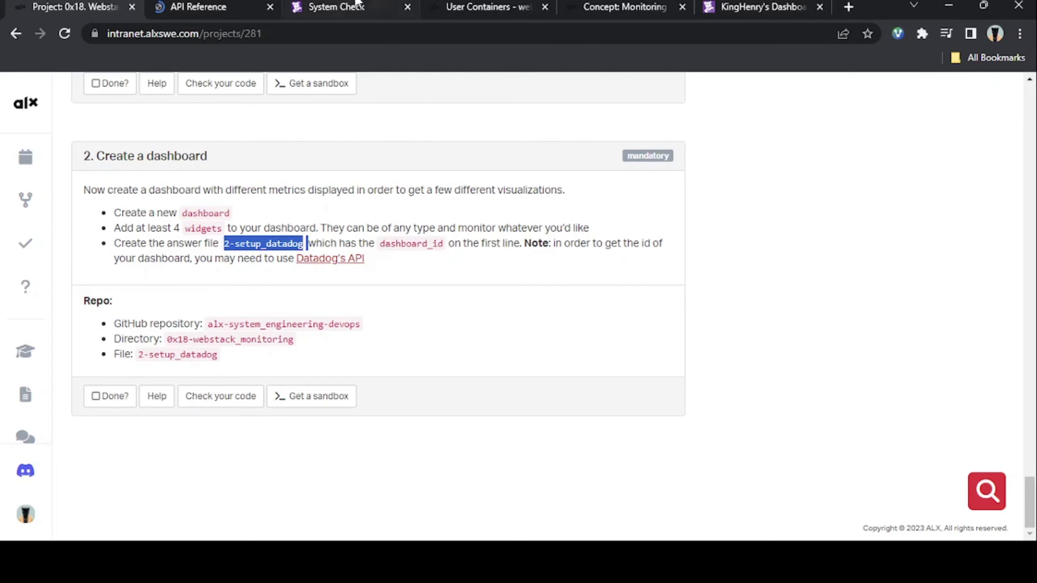
{"action": "left_click", "coordinate": [452, 7]}
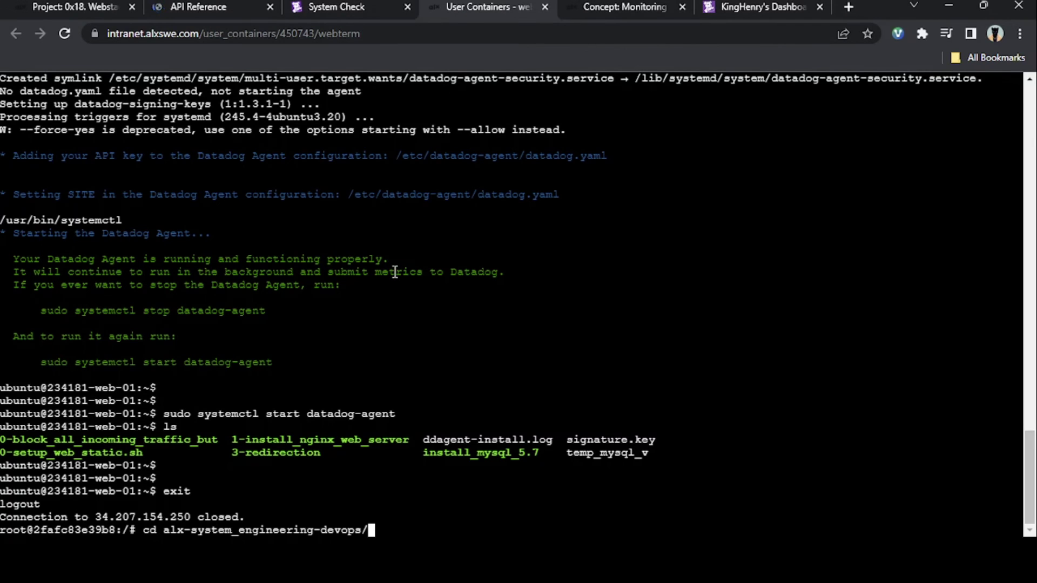
{"action": "type", "text": "0x18"}
{"action": "key", "text": "Tab"}
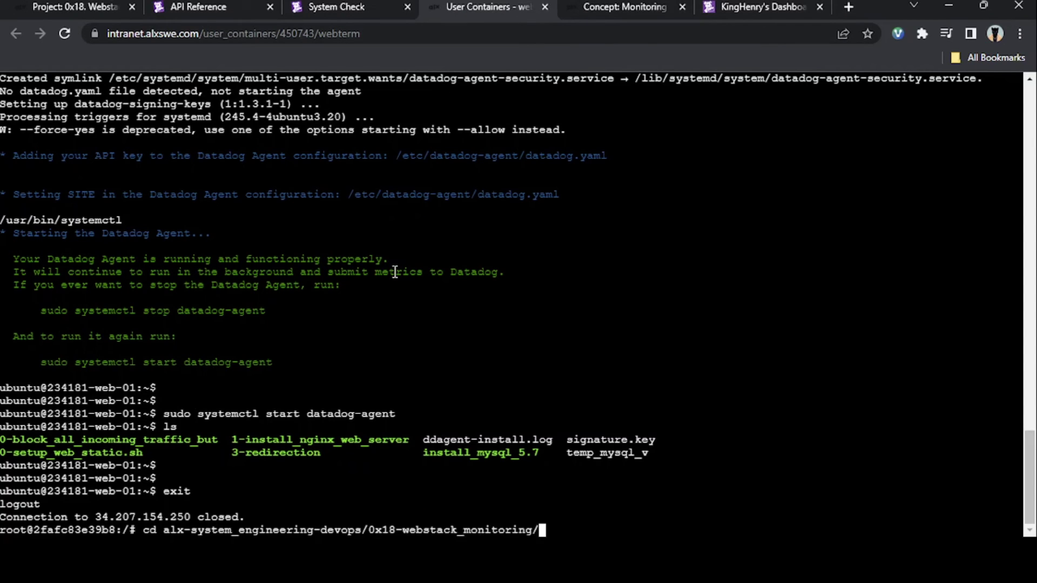
{"action": "key", "text": "Return"}
{"action": "type", "text": "ls"}
{"action": "key", "text": "Return"}
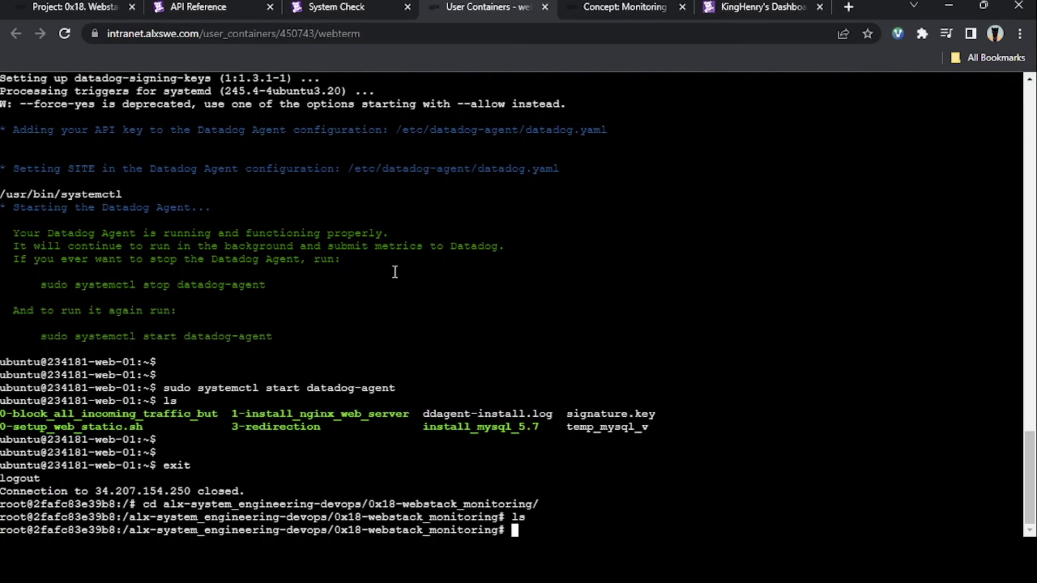
{"action": "type", "text": "ls"}
{"action": "key", "text": "Return"}
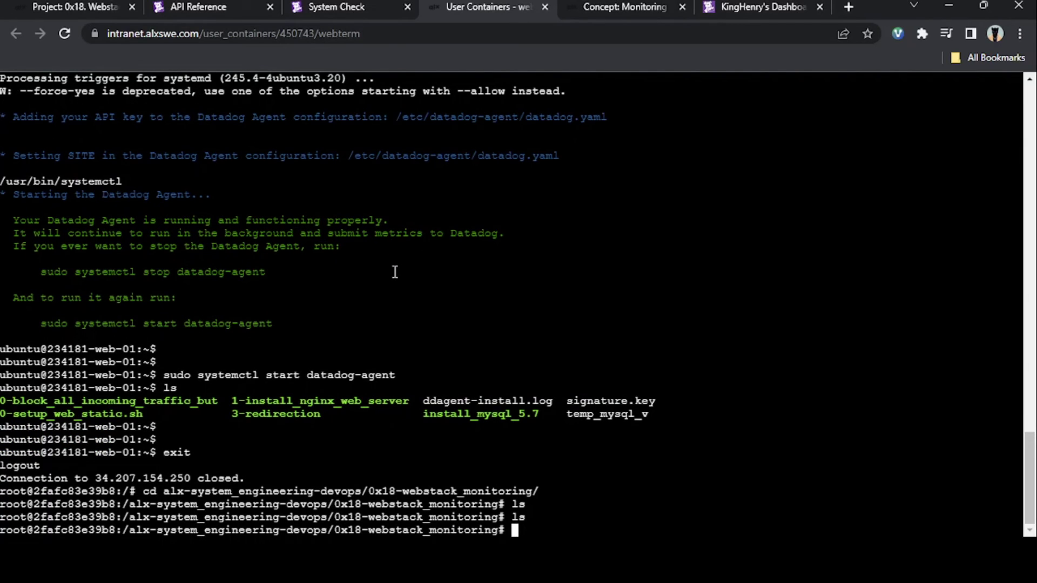
Step: Create README.md with echo, using the project title "0x18. Webstack monitoring" copied from the project page
{"action": "type", "text": "echo"}
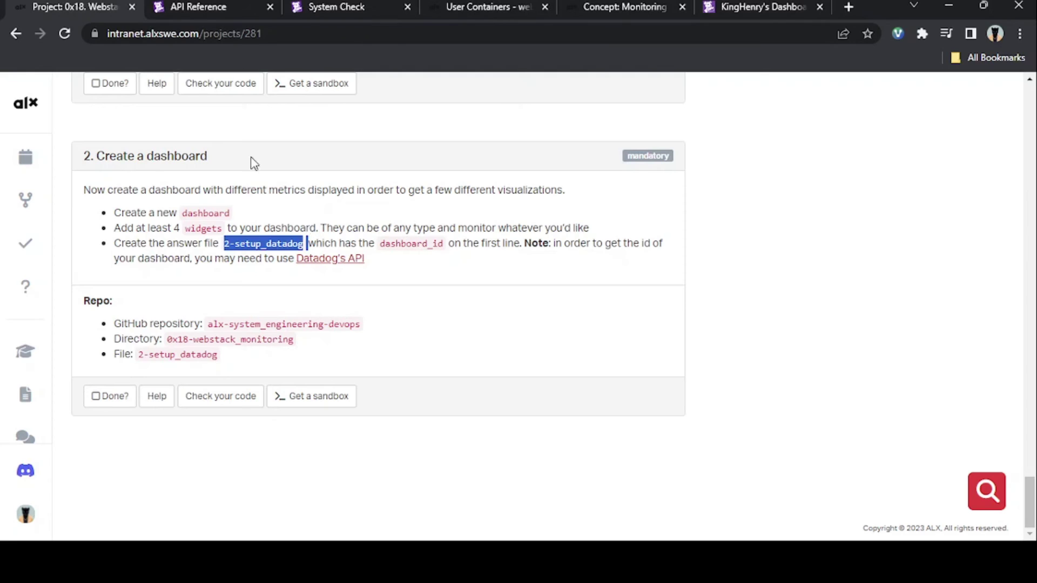
{"action": "key", "text": "ctrl+1"}
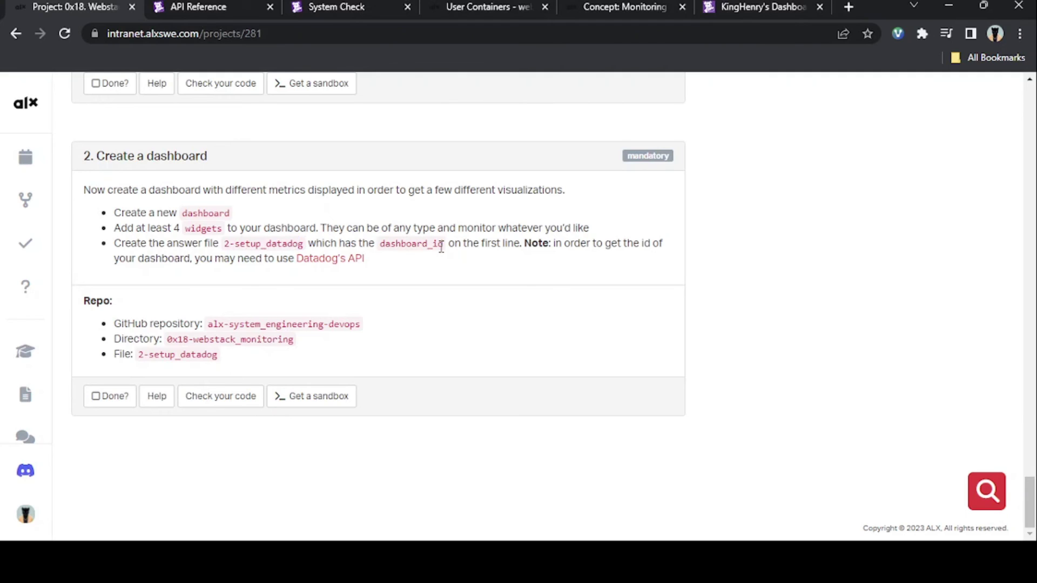
{"action": "key", "text": "Home"}
{"action": "left_click_drag", "start_coordinate": [69, 208], "coordinate": [427, 193]}
{"action": "key", "text": "ctrl+c"}
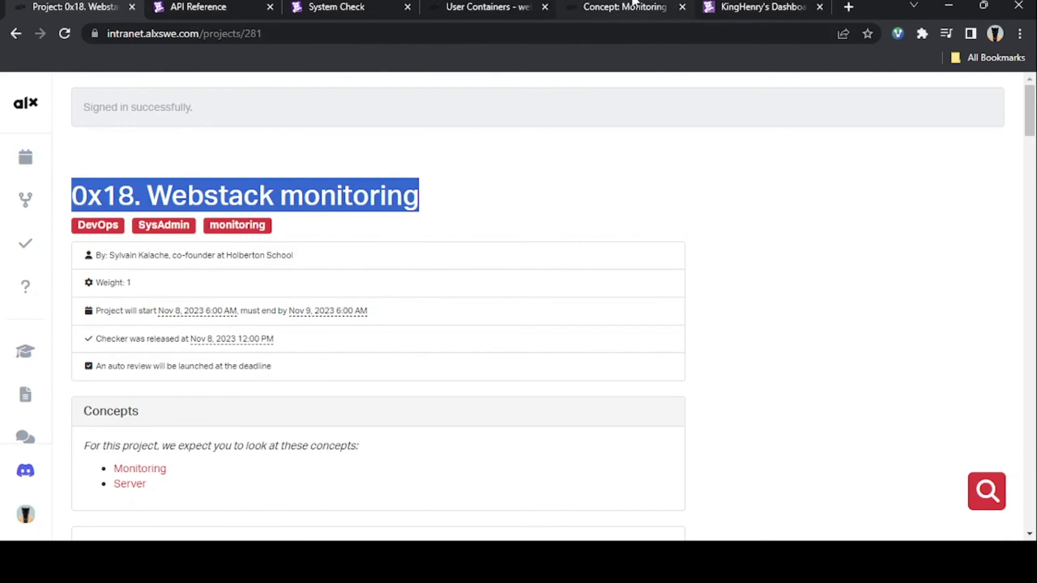
{"action": "left_click", "coordinate": [500, 8]}
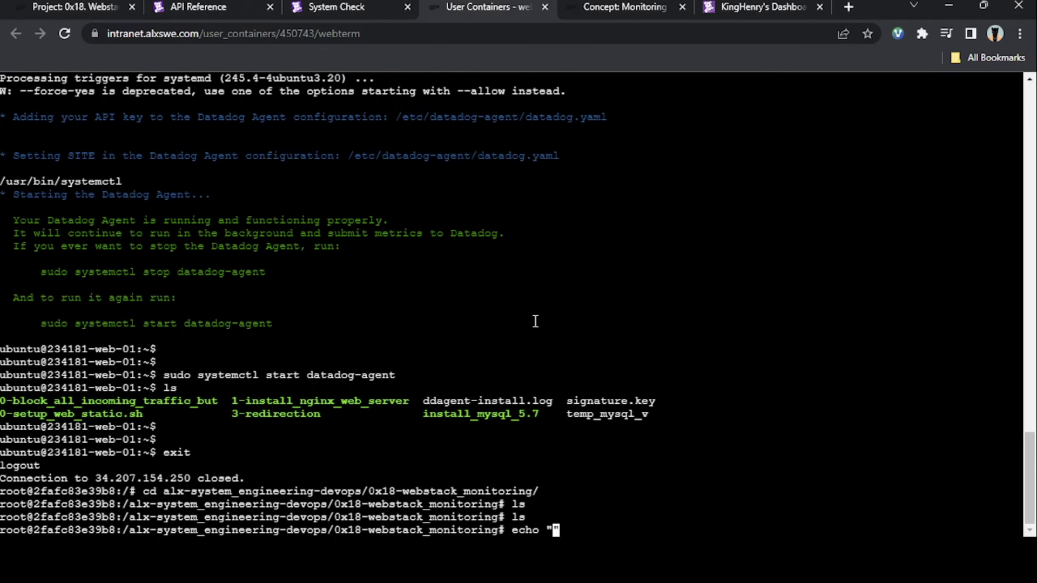
{"action": "key", "text": "ctrl+v"}
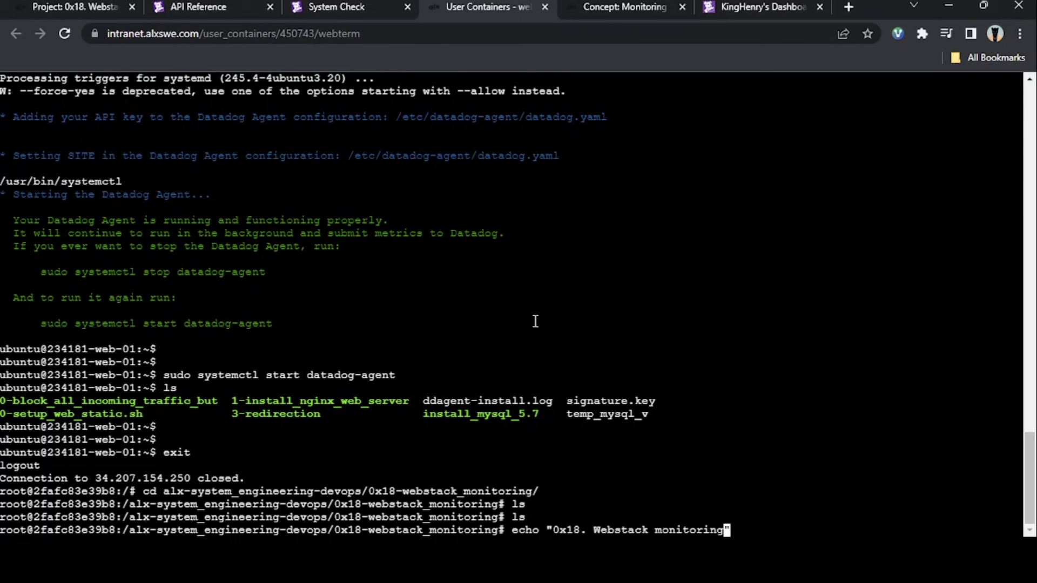
{"action": "key", "text": "Right"}
{"action": "type", "text": "> README"}
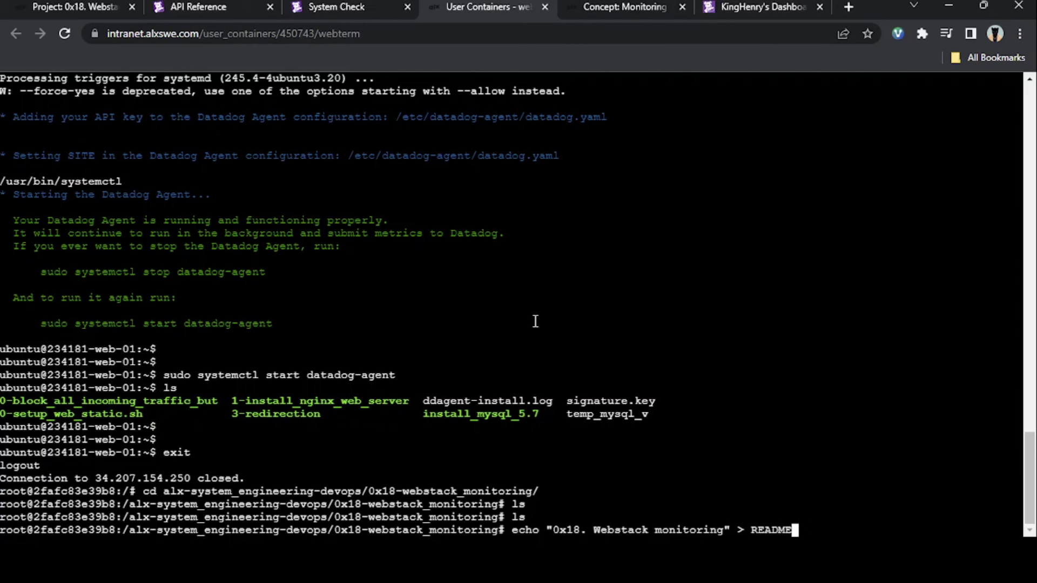
{"action": "type", "text": ".md"}
{"action": "key", "text": "Return"}
Step: Clear the terminal and list the project directory's files to check for README.md
{"action": "type", "text": "clear"}
{"action": "key", "text": "Return"}
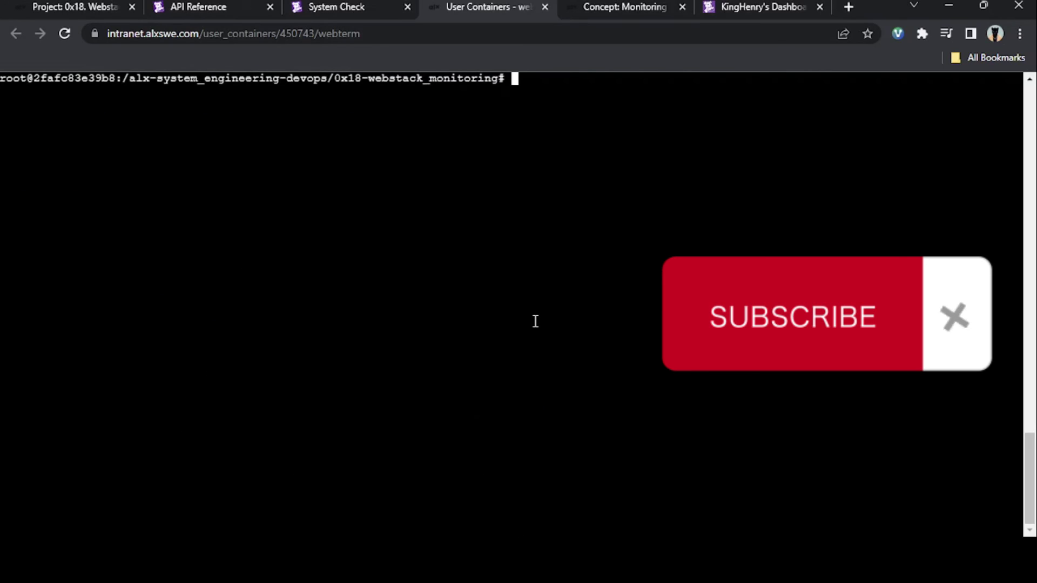
{"action": "key", "text": "Up"}
{"action": "key", "text": "Up"}
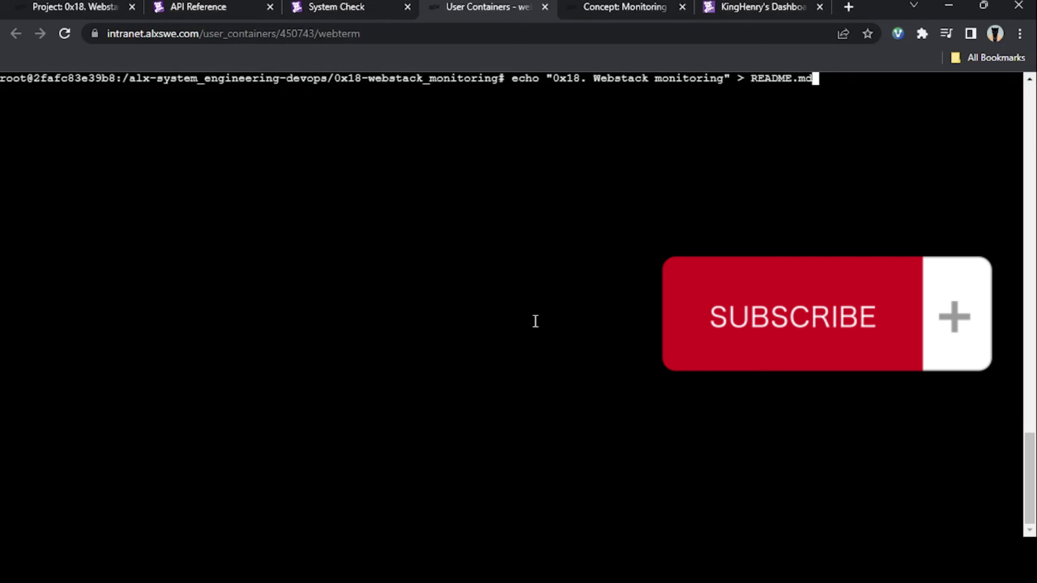
{"action": "key", "text": "Down"}
{"action": "key", "text": "Down"}
{"action": "type", "text": "ls"}
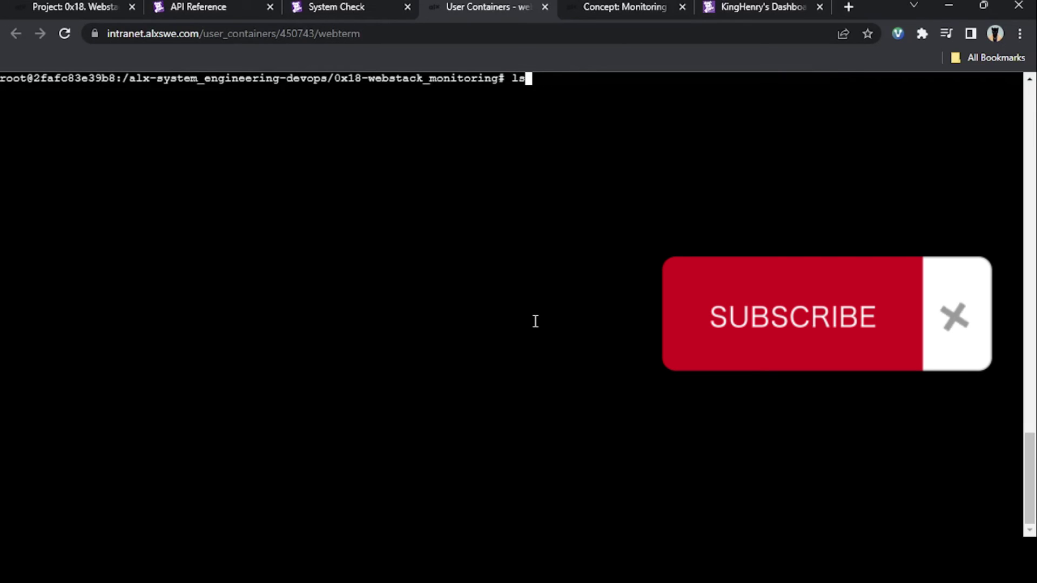
{"action": "key", "text": "Return"}
Step: Enter a vi command for the answer file 2-setup_datadog, copying the file name from task 2 on the project page
{"action": "type", "text": "vi"}
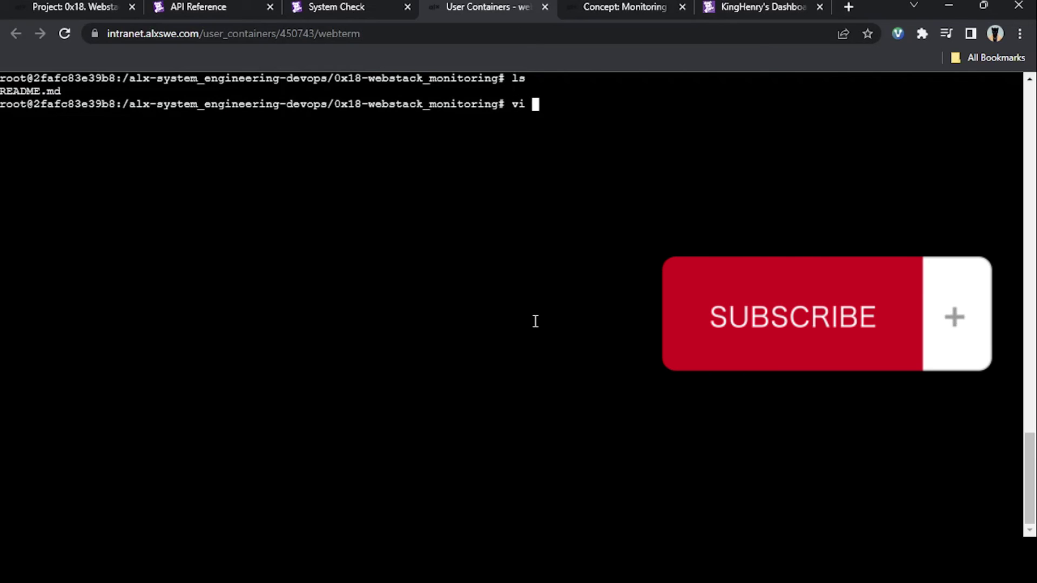
{"action": "left_click", "coordinate": [45, 8]}
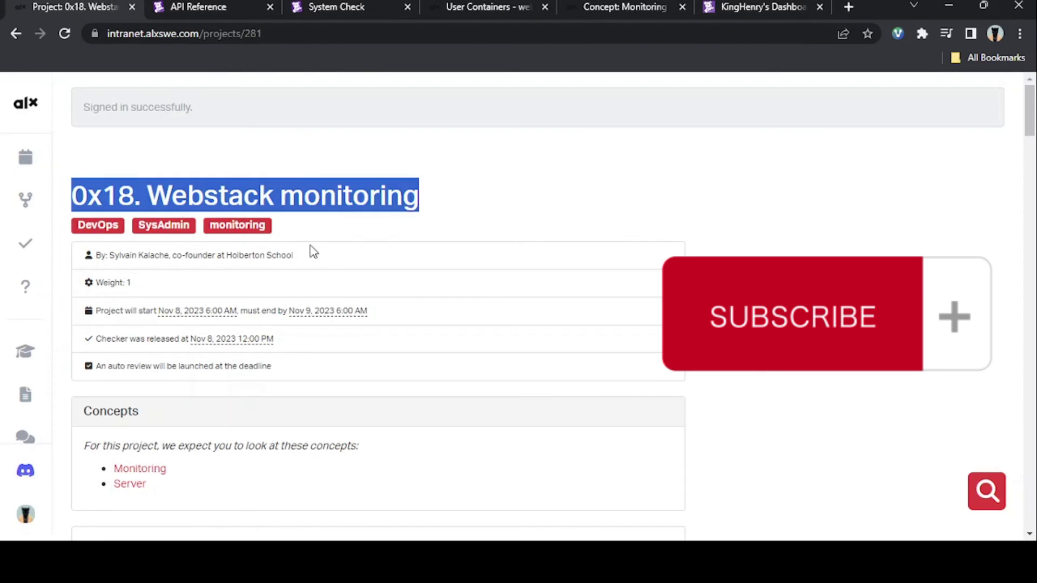
{"action": "key", "text": "End"}
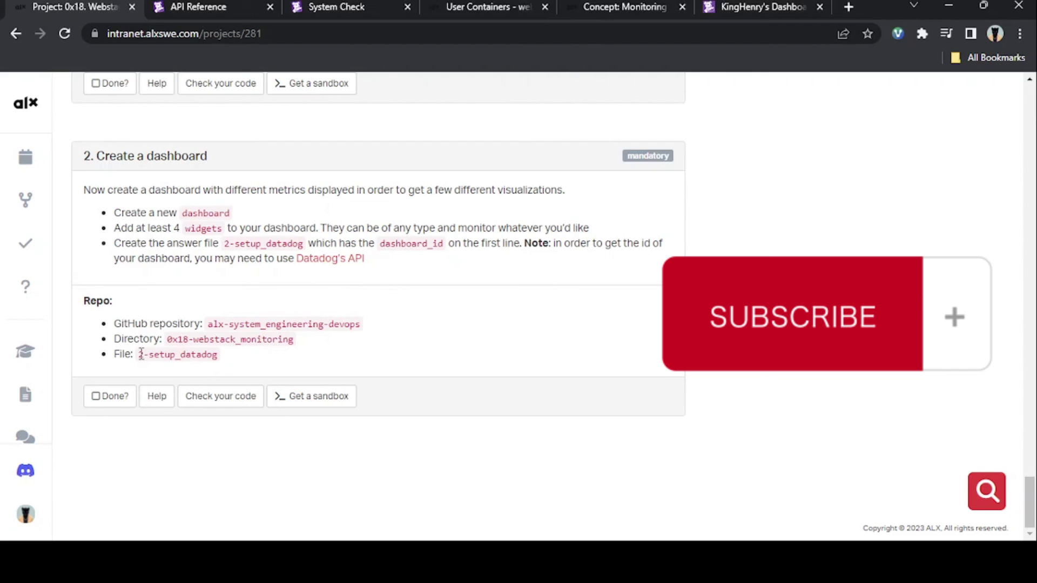
{"action": "left_click_drag", "start_coordinate": [141, 354], "coordinate": [221, 356]}
{"action": "key", "text": "ctrl+c"}
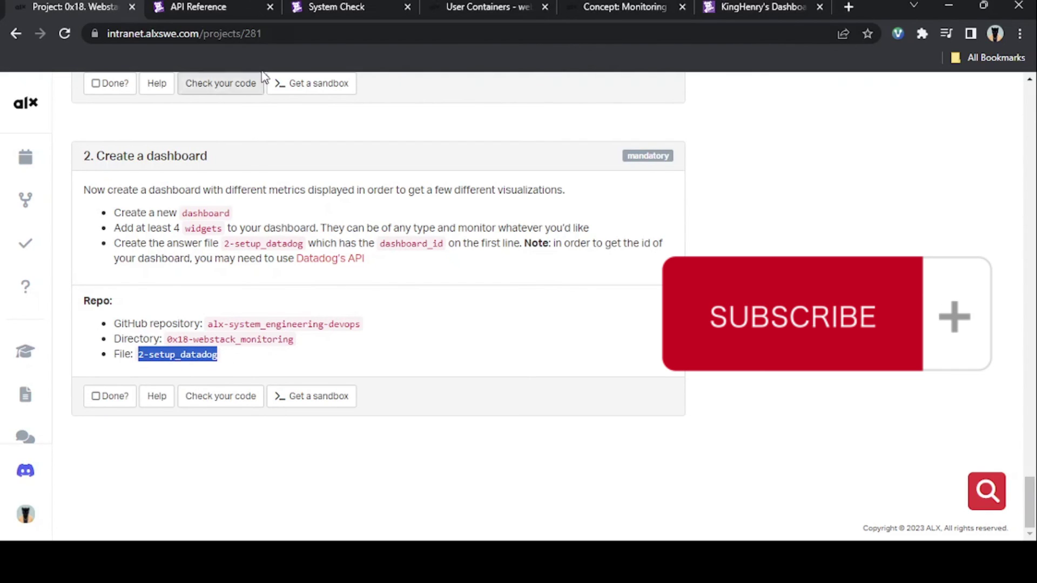
{"action": "left_click", "coordinate": [468, 9]}
{"action": "key", "text": "ctrl+v"}
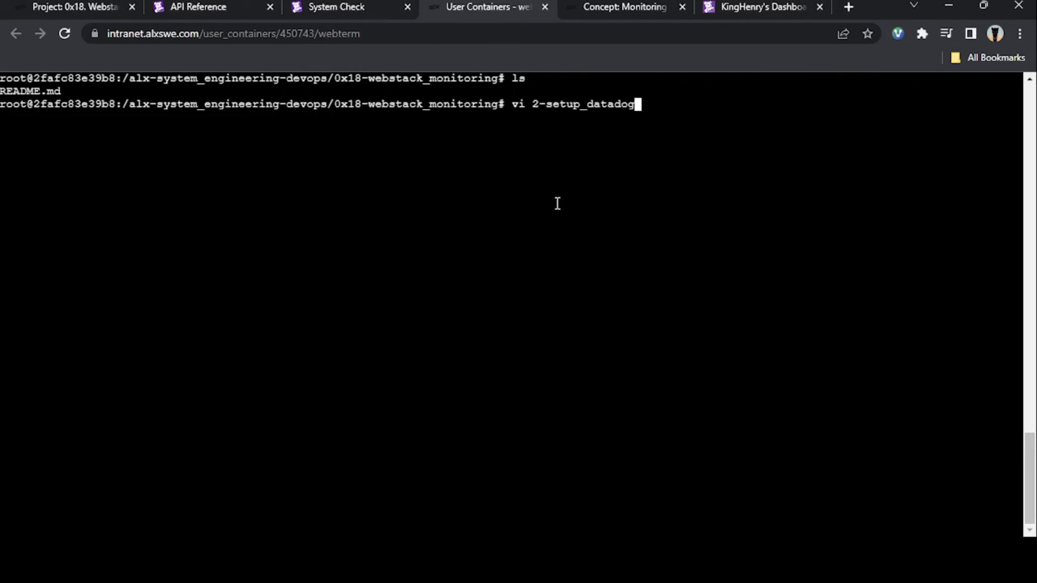
Step: Check the Datadog dashboard page and the API Reference for a way to get the dashboard ID
{"action": "left_click", "coordinate": [760, 9]}
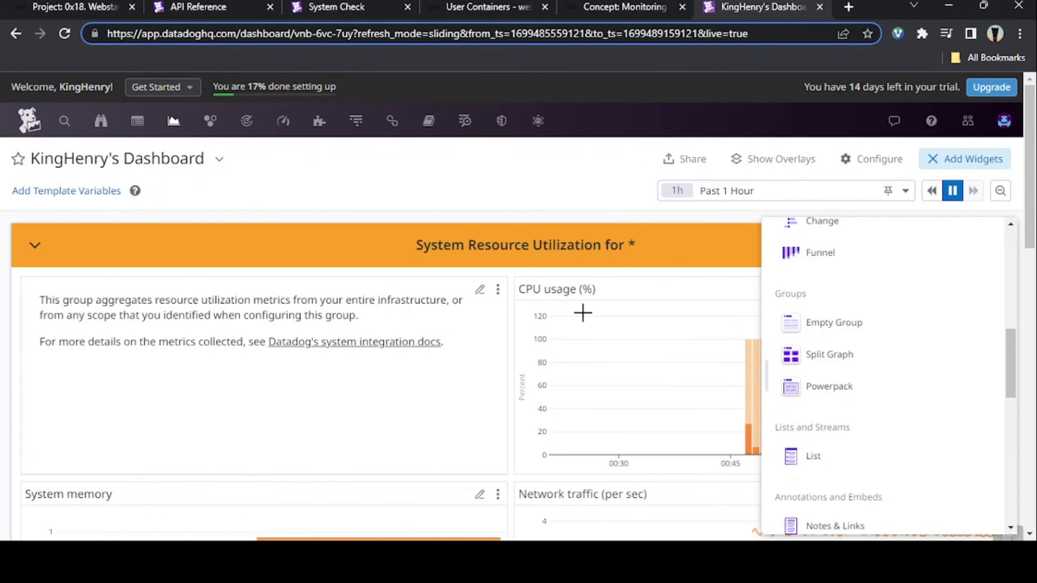
{"action": "left_click", "coordinate": [214, 7]}
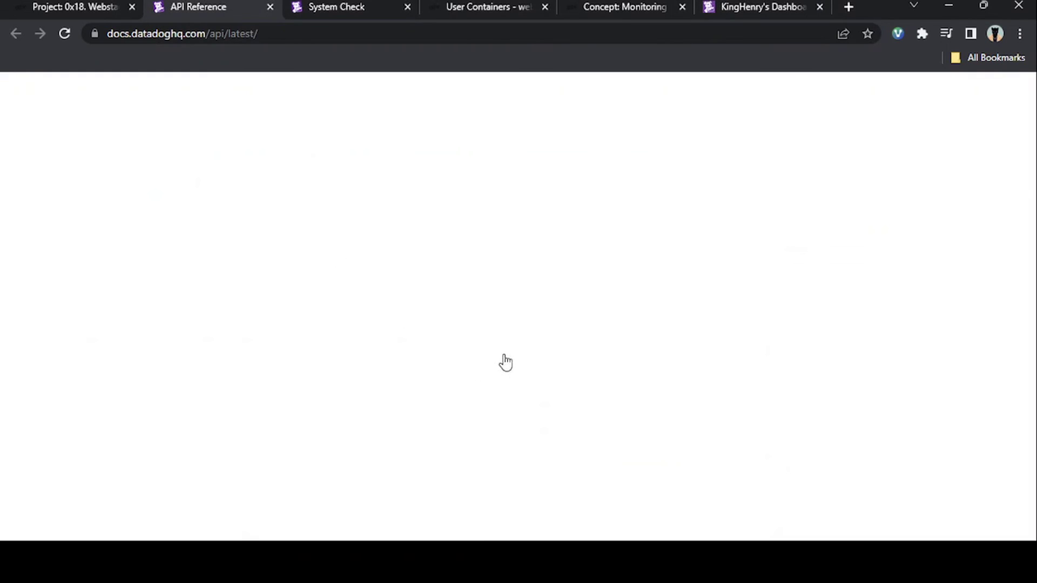
{"action": "scroll", "coordinate": [508, 360], "scroll_direction": "down", "scroll_amount": 1}
{"action": "scroll", "coordinate": [508, 360], "scroll_direction": "down", "scroll_amount": 5}
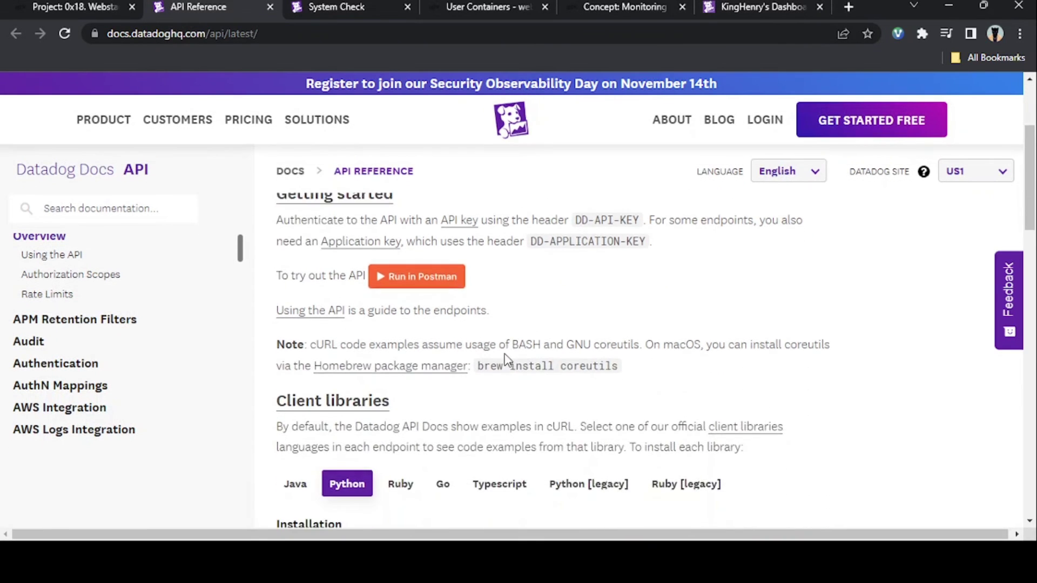
{"action": "scroll", "coordinate": [506, 361], "scroll_direction": "down", "scroll_amount": 10}
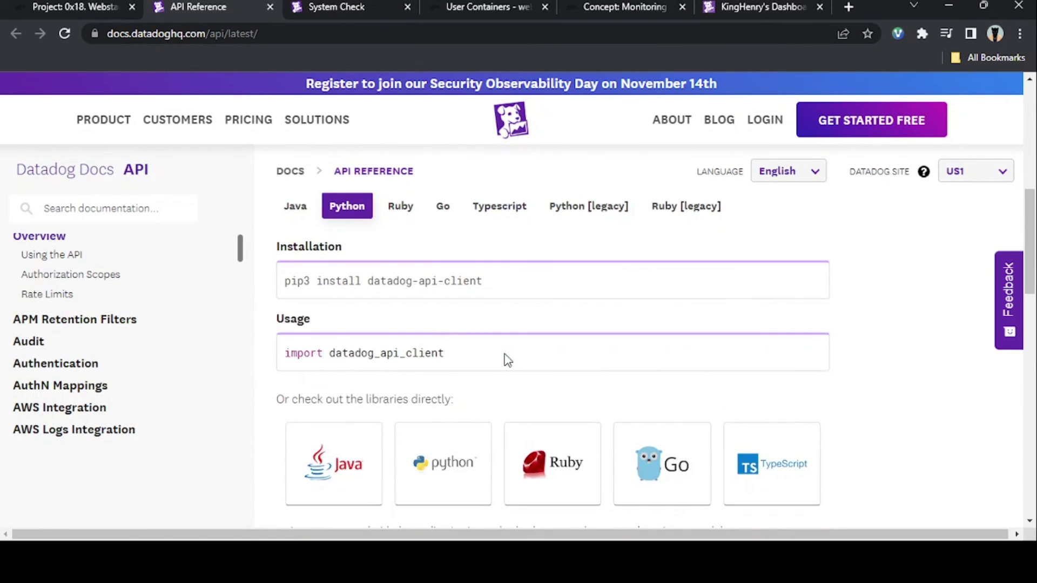
{"action": "scroll", "coordinate": [506, 361], "scroll_direction": "up", "scroll_amount": 16}
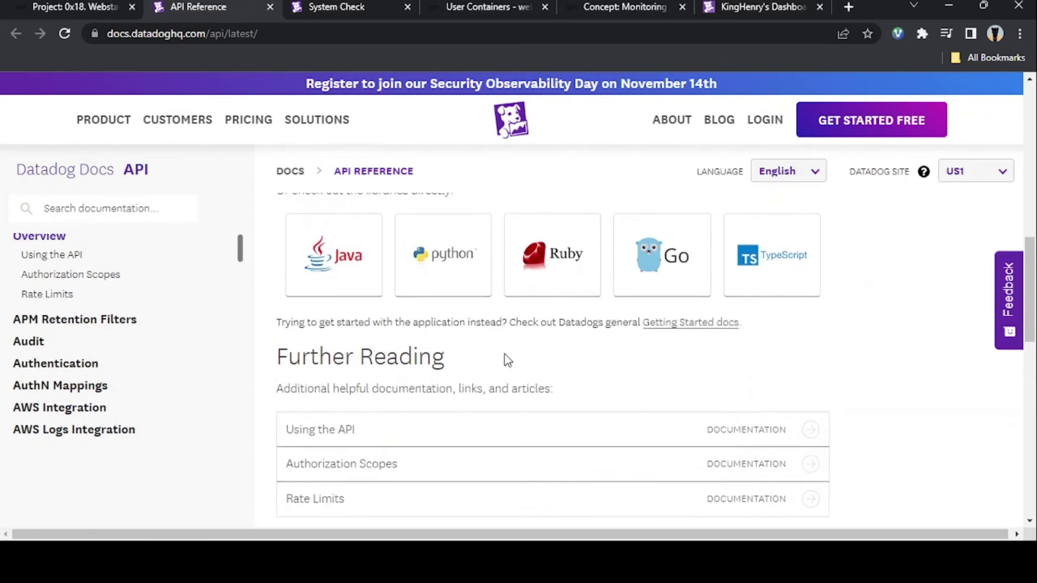
{"action": "left_click", "coordinate": [713, 7]}
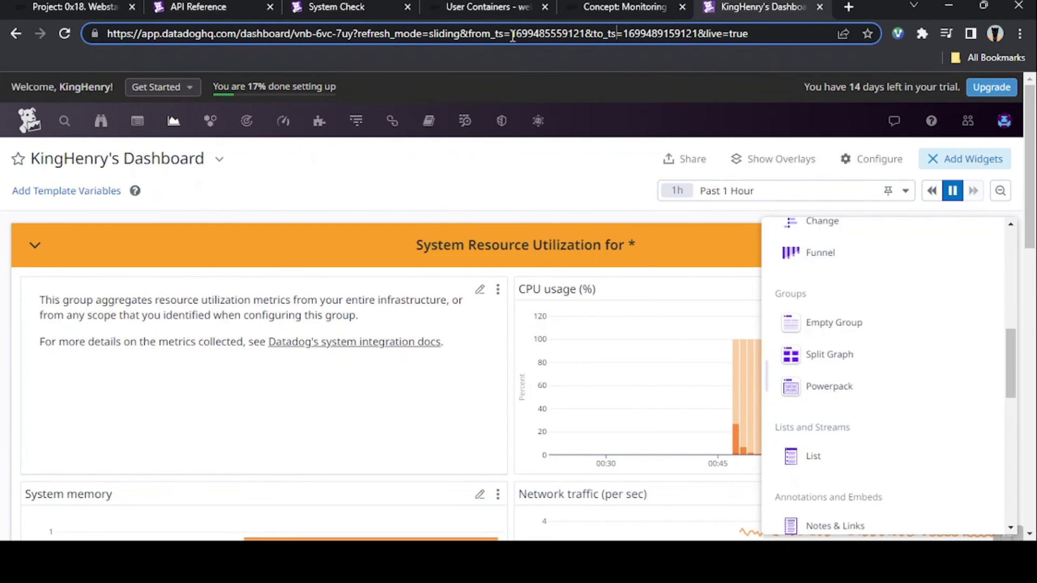
{"action": "left_click_drag", "start_coordinate": [512, 33], "coordinate": [582, 36]}
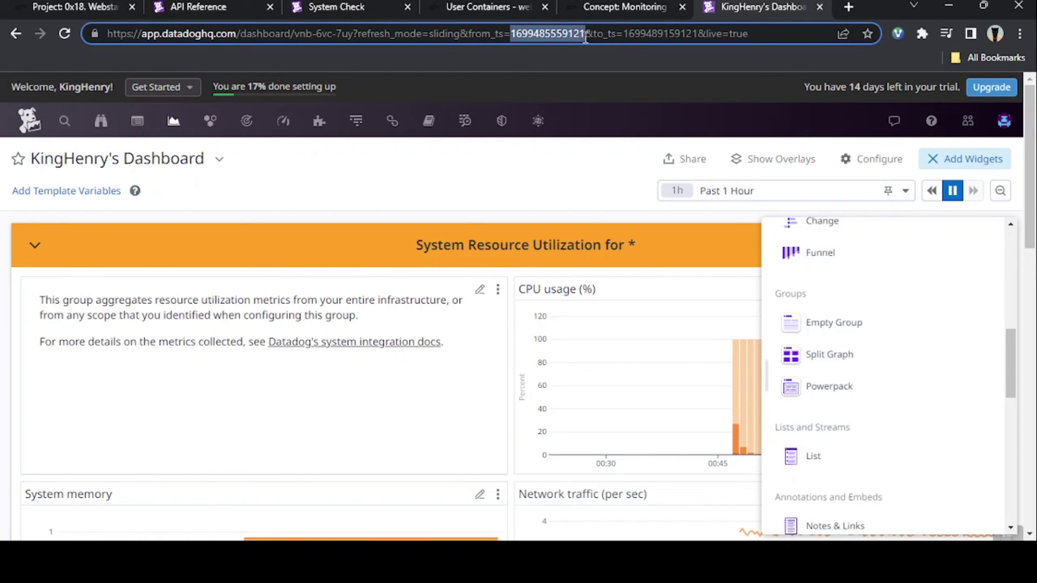
{"action": "left_click", "coordinate": [200, 8]}
{"action": "left_click", "coordinate": [76, 7]}
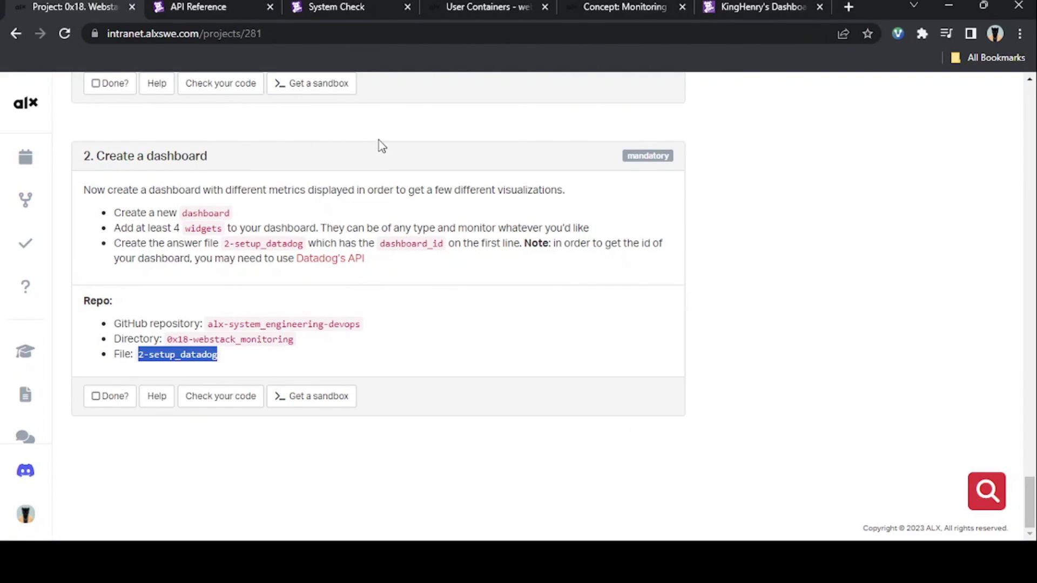
{"action": "left_click", "coordinate": [482, 11]}
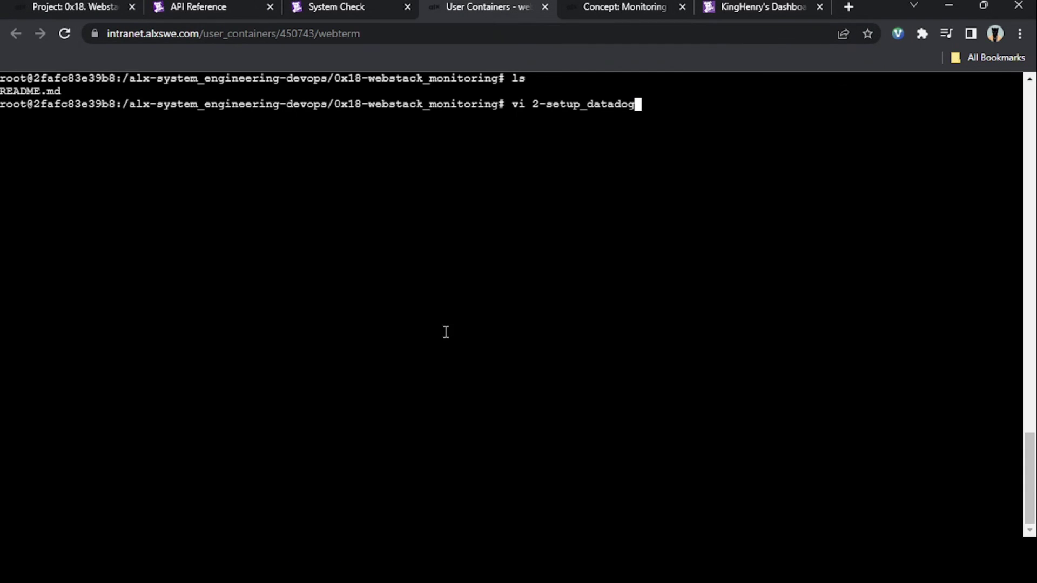
{"action": "key", "text": "Return"}
{"action": "key", "text": "i"}
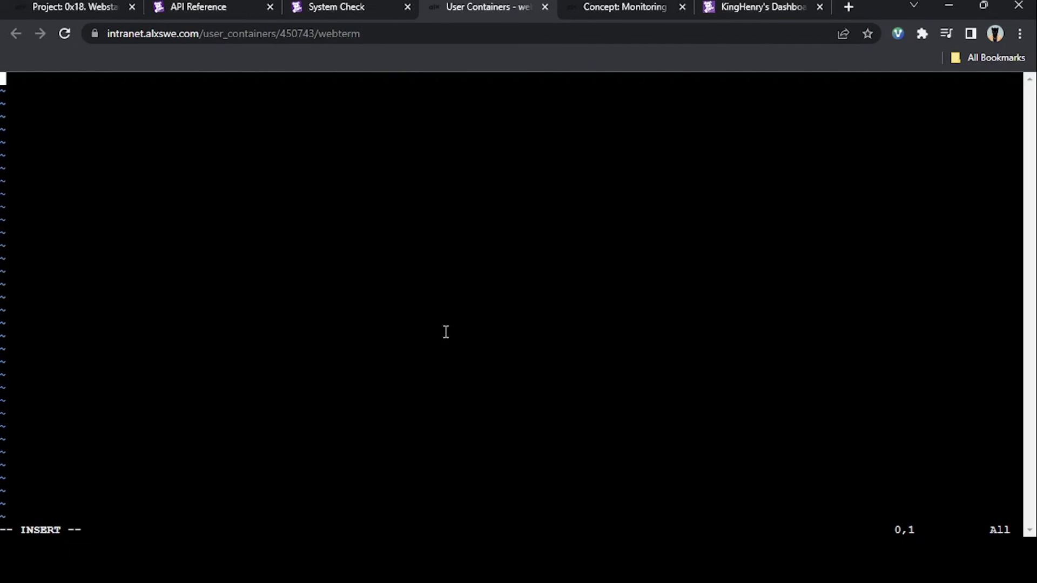
{"action": "key", "text": "ctrl+v"}
{"action": "key", "text": "Escape"}
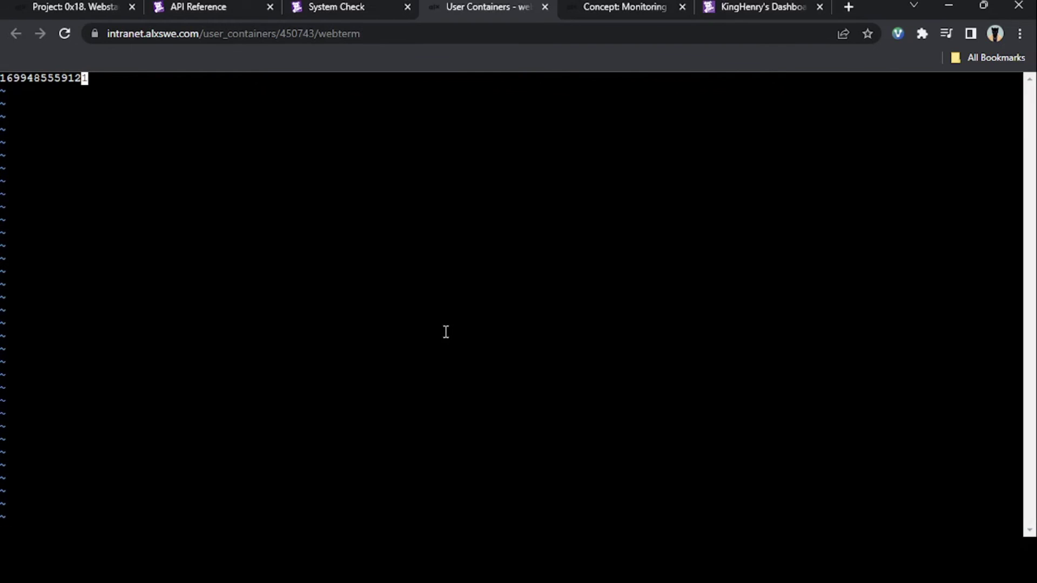
{"action": "type", "text": ":wq"}
{"action": "key", "text": "Return"}
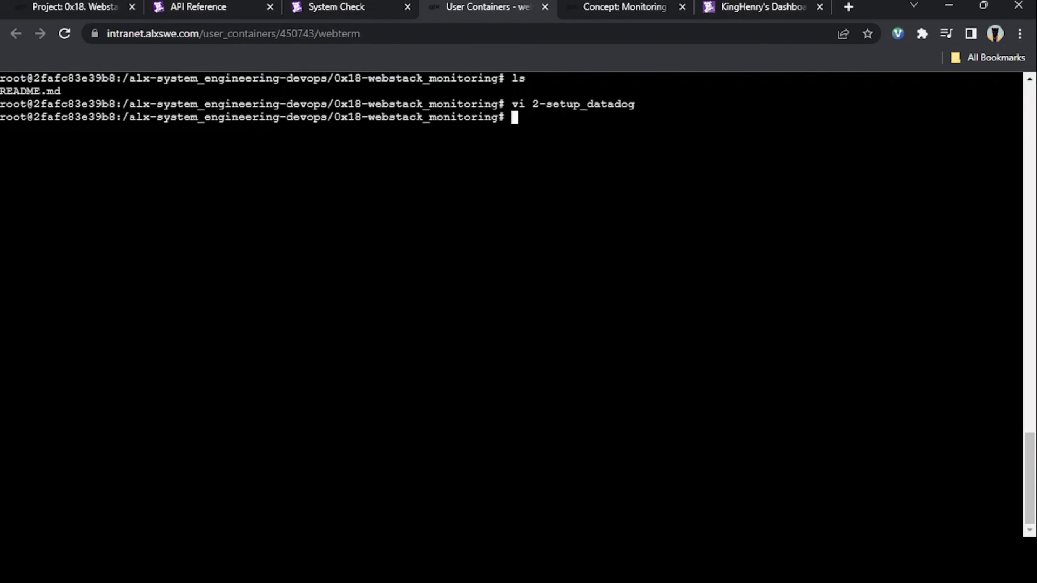
Step: Return to the Datadog dashboard and examine the from_ts value and the ID segment after /dashboard/ in its URL
{"action": "key", "text": "alt+Tab"}
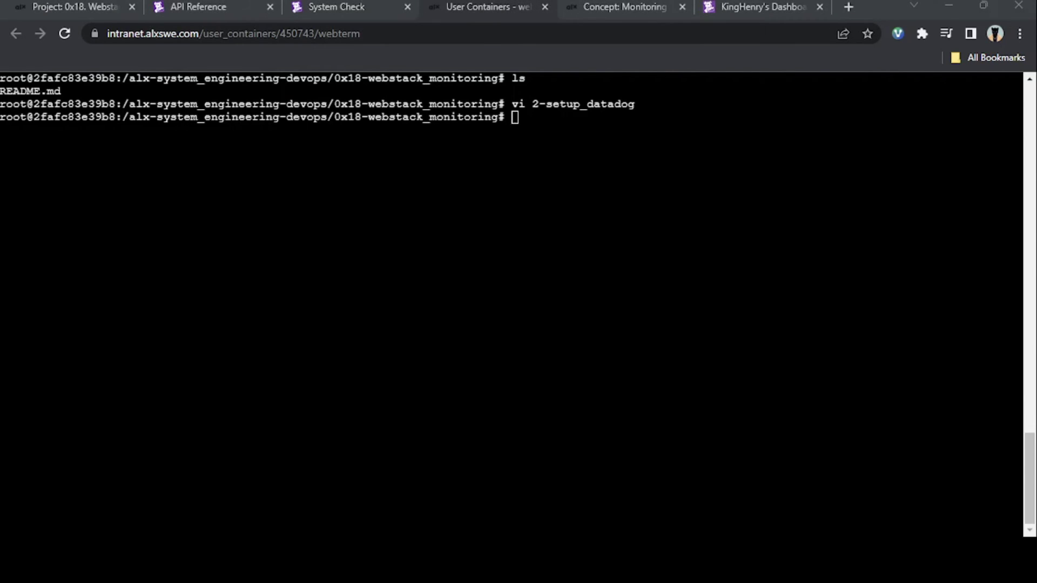
{"action": "key", "text": "ctrl+6"}
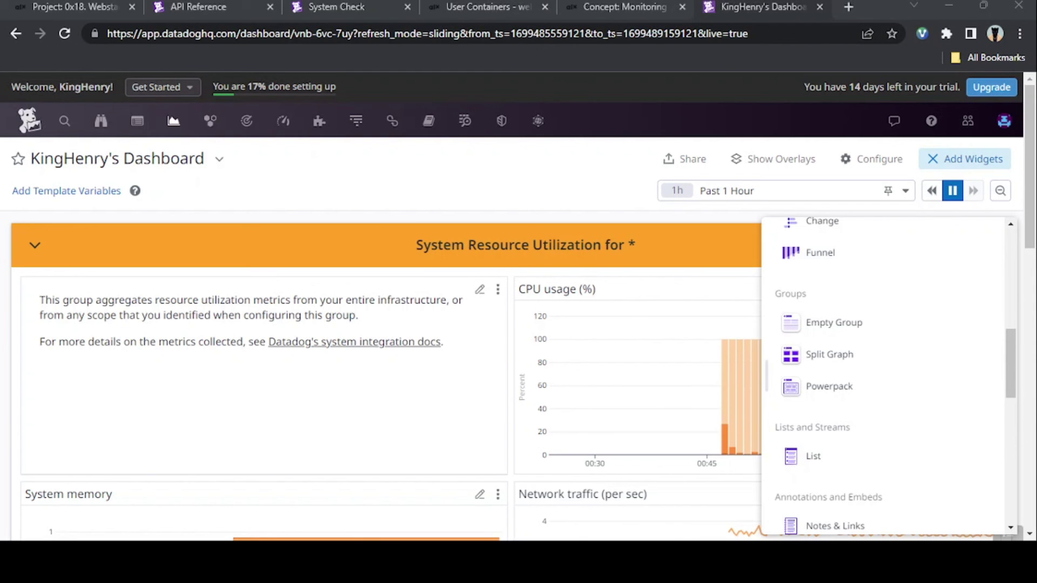
{"action": "double_click", "coordinate": [547, 33]}
{"action": "key", "text": "ctrl+c"}
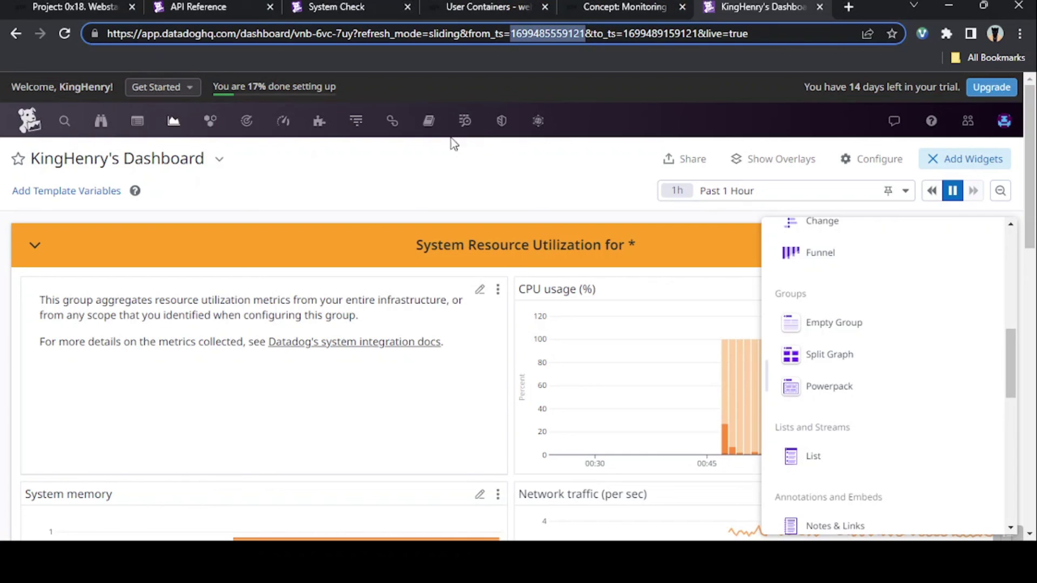
{"action": "mouse_move", "coordinate": [327, 108]}
{"action": "left_click_drag", "start_coordinate": [296, 35], "coordinate": [349, 35]}
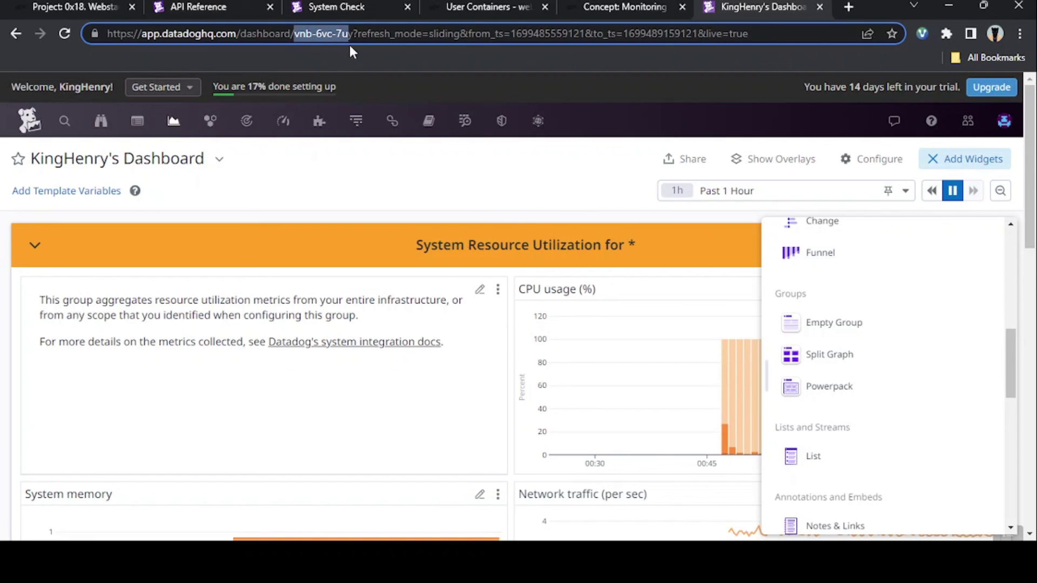
{"action": "left_click", "coordinate": [354, 33]}
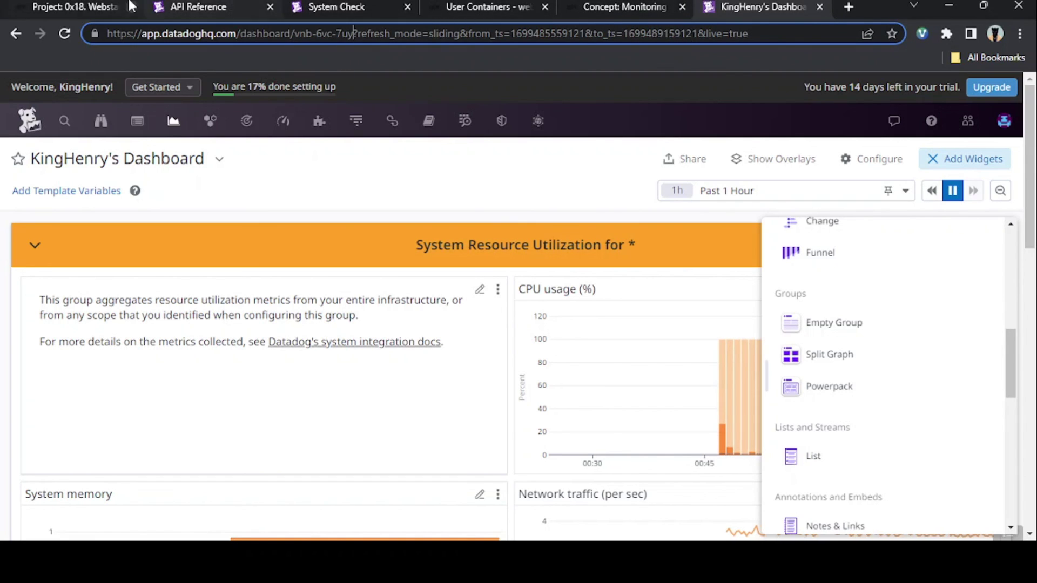
Step: Review the task 2 requirements and read through the Datadog API Reference, including its Run in Postman link, for obtaining the dashboard ID
{"action": "left_click", "coordinate": [91, 6]}
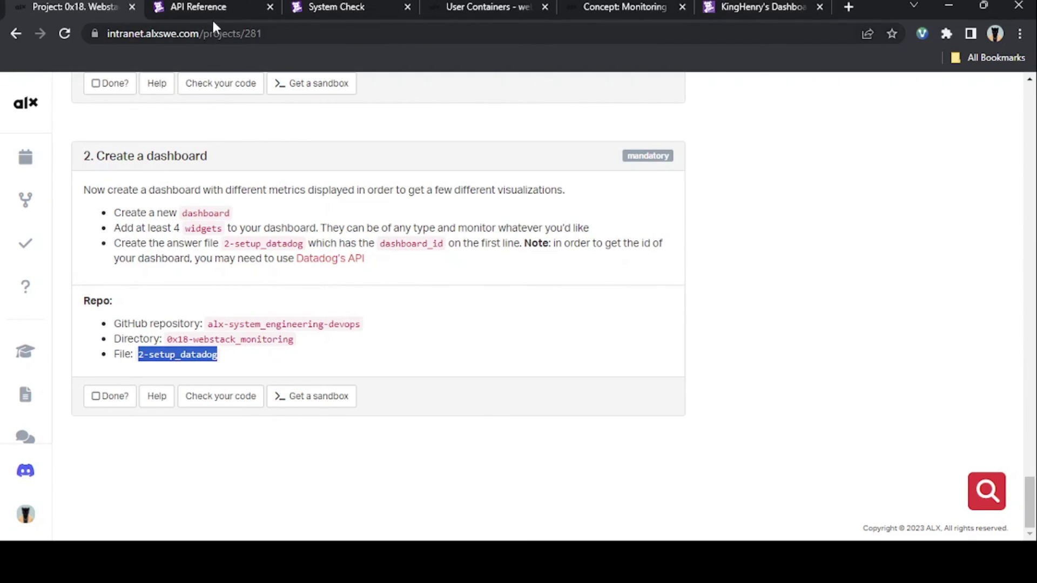
{"action": "left_click", "coordinate": [221, 8]}
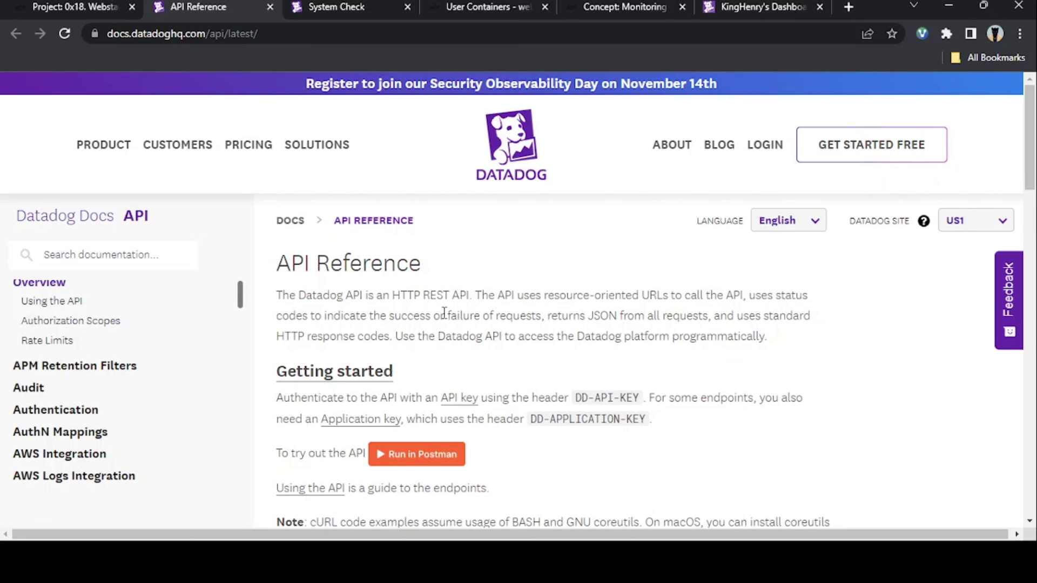
{"action": "scroll", "coordinate": [432, 308], "scroll_direction": "down", "scroll_amount": 2}
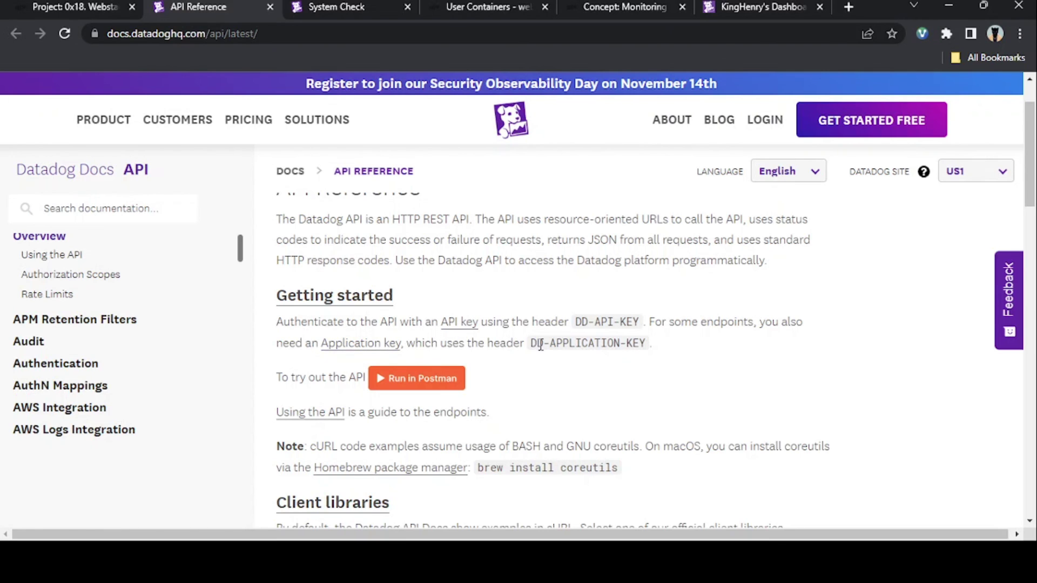
{"action": "scroll", "coordinate": [540, 344], "scroll_direction": "down", "scroll_amount": 1}
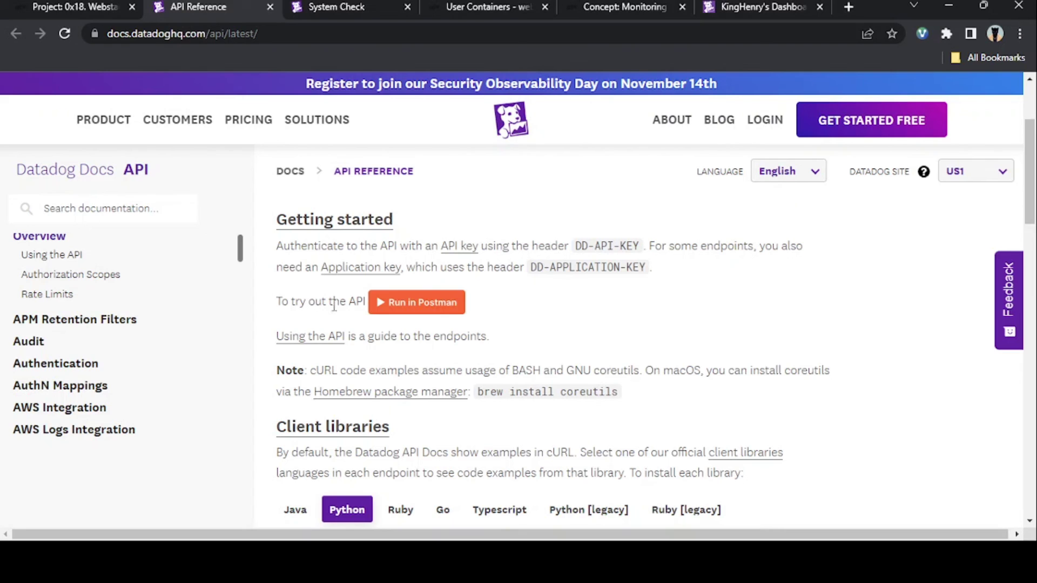
{"action": "scroll", "coordinate": [378, 343], "scroll_direction": "down", "scroll_amount": 1}
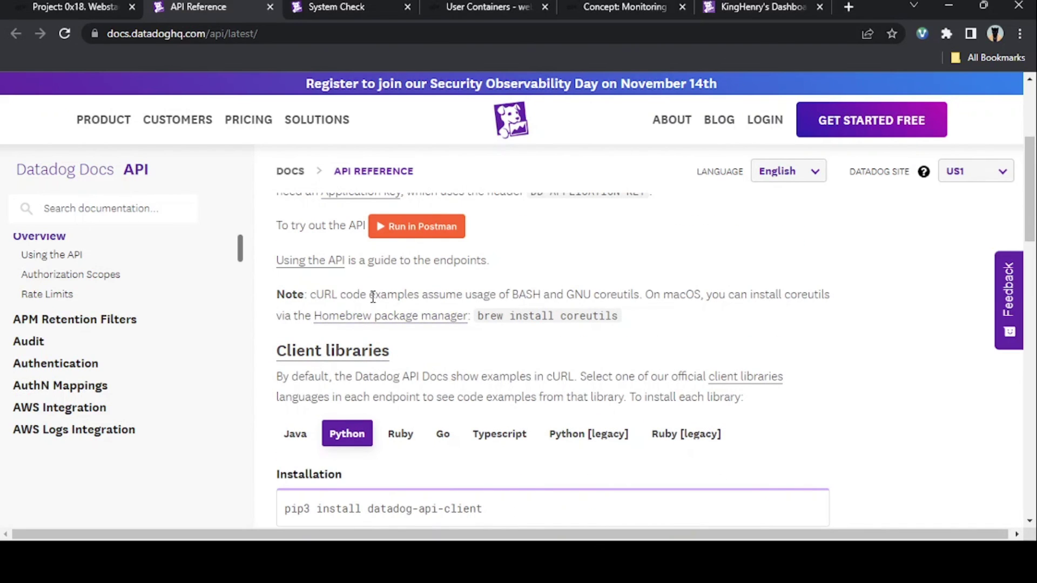
{"action": "left_click", "coordinate": [420, 229]}
{"action": "left_click", "coordinate": [189, 6]}
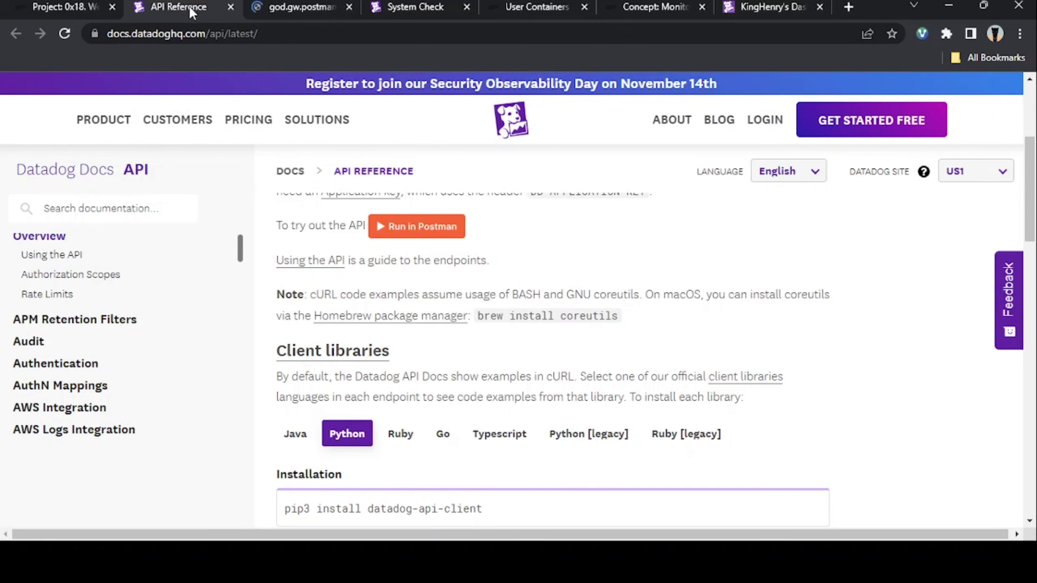
{"action": "scroll", "coordinate": [377, 365], "scroll_direction": "down", "scroll_amount": 4}
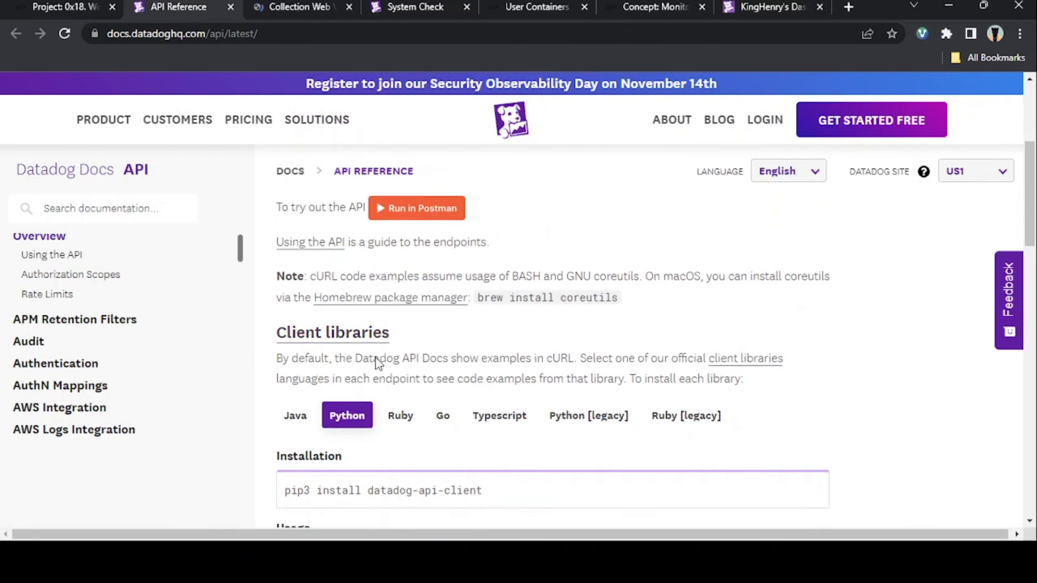
{"action": "scroll", "coordinate": [377, 366], "scroll_direction": "down", "scroll_amount": 3}
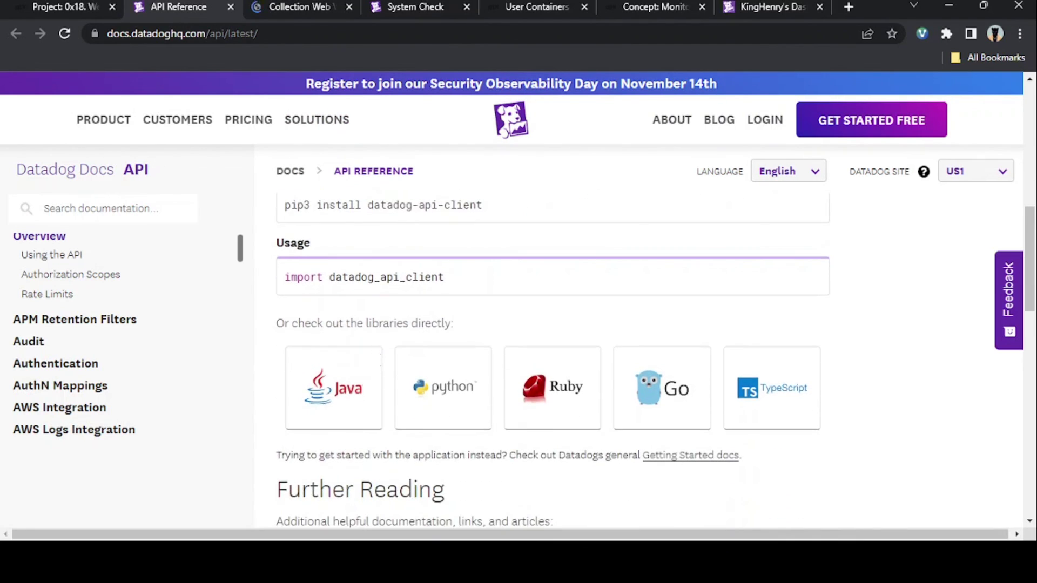
{"action": "scroll", "coordinate": [377, 366], "scroll_direction": "down", "scroll_amount": 4}
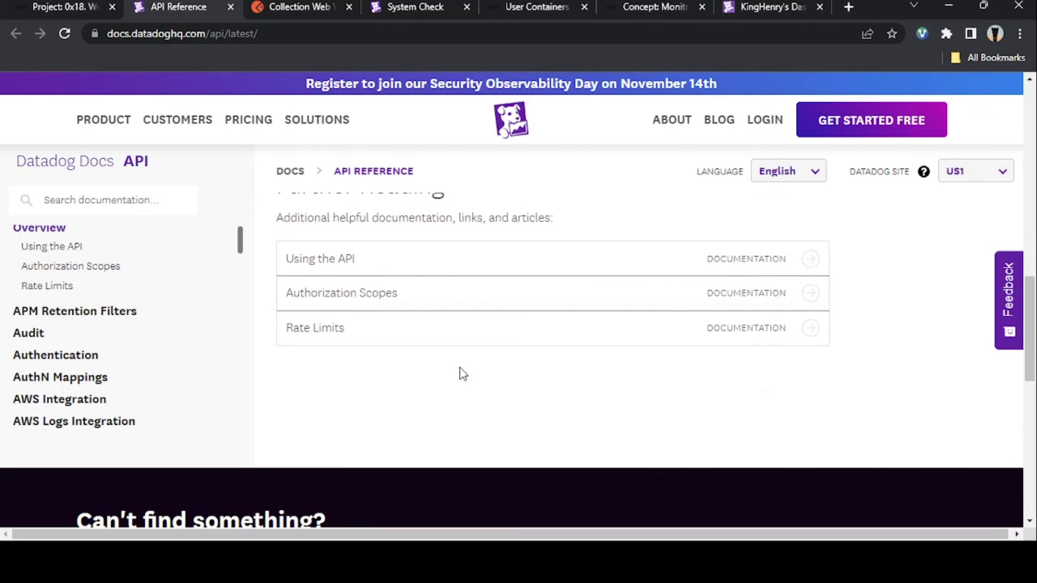
{"action": "left_click", "coordinate": [53, 8]}
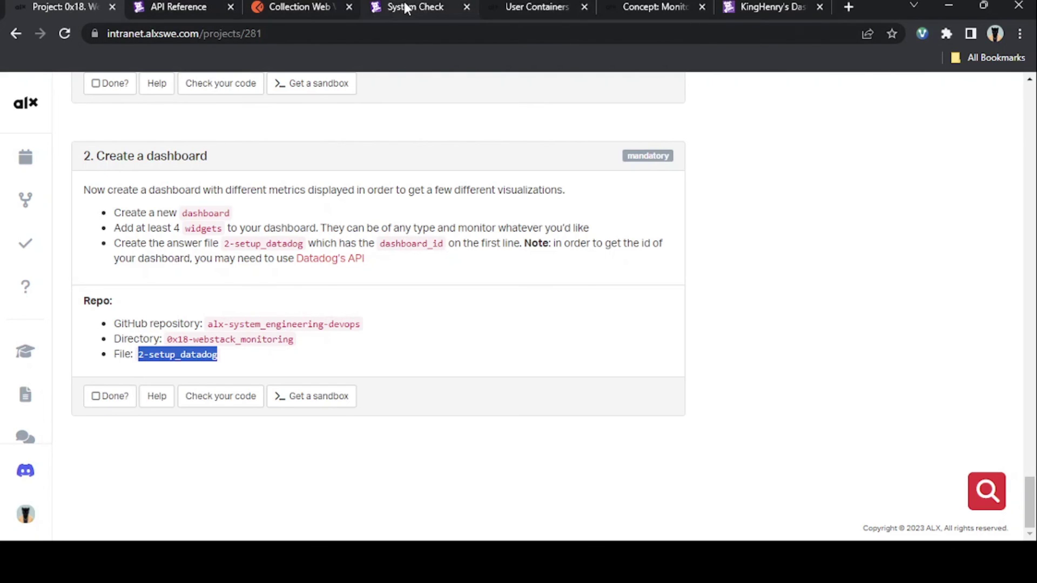
Step: Stage all files of the 0x18-webstack_monitoring directory with git in the web terminal and begin a commit with an inline message
{"action": "left_click", "coordinate": [536, 8]}
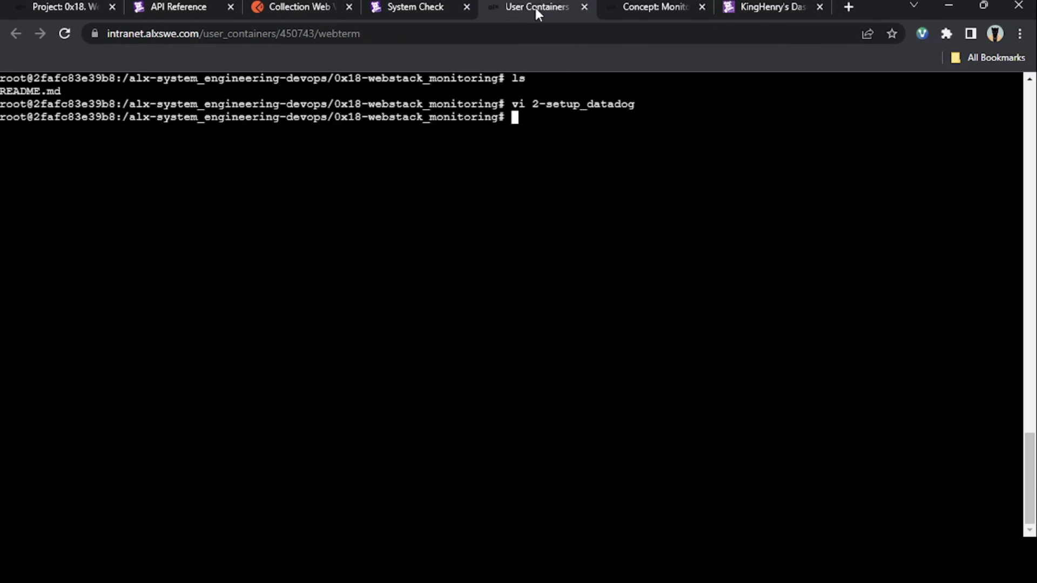
{"action": "type", "text": "git add ."}
{"action": "key", "text": "Return"}
{"action": "type", "text": "git "}
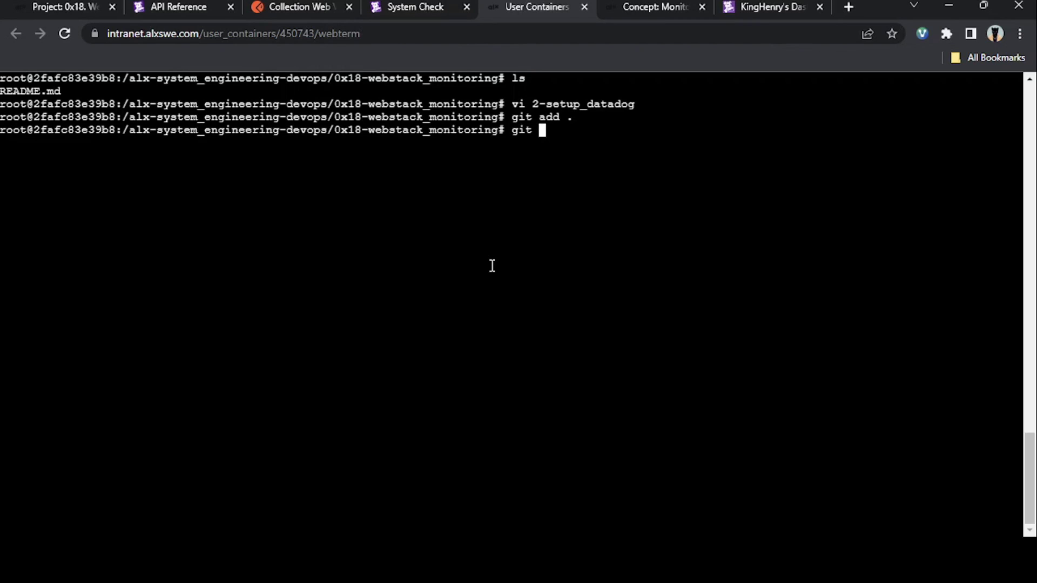
{"action": "type", "text": "commit -m \"\""}
{"action": "key", "text": "Left"}
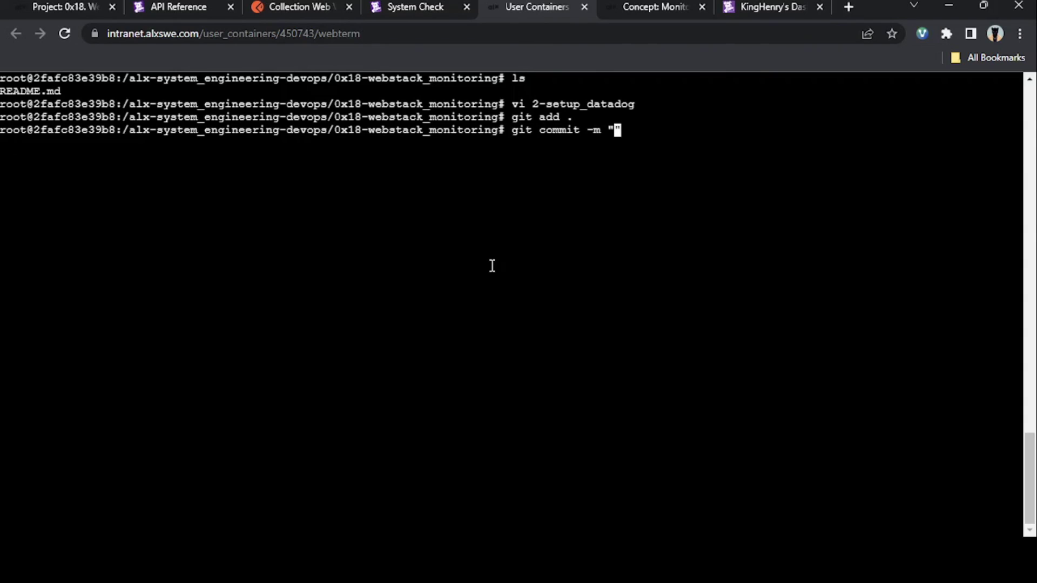
{"action": "key", "text": "ctrl+v"}
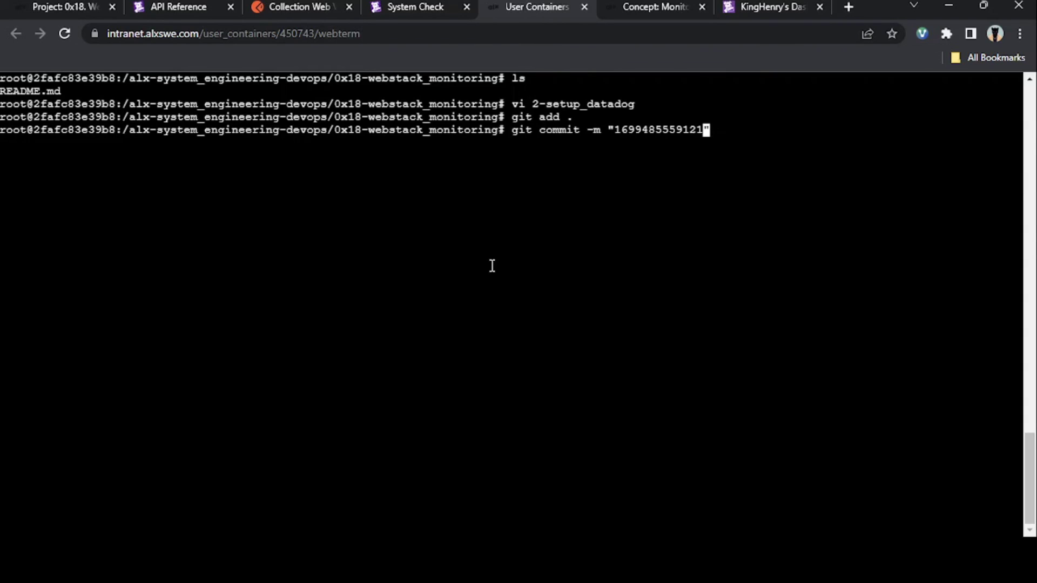
{"action": "key", "text": "BackSpace"}
{"action": "key", "text": "BackSpace"}
{"action": "key", "text": "BackSpace"}
{"action": "key", "text": "BackSpace"}
{"action": "key", "text": "BackSpace"}
{"action": "key", "text": "BackSpace"}
{"action": "key", "text": "BackSpace"}
{"action": "key", "text": "BackSpace"}
{"action": "key", "text": "BackSpace"}
{"action": "key", "text": "BackSpace"}
{"action": "key", "text": "BackSpace"}
{"action": "key", "text": "BackSpace"}
{"action": "key", "text": "BackSpace"}
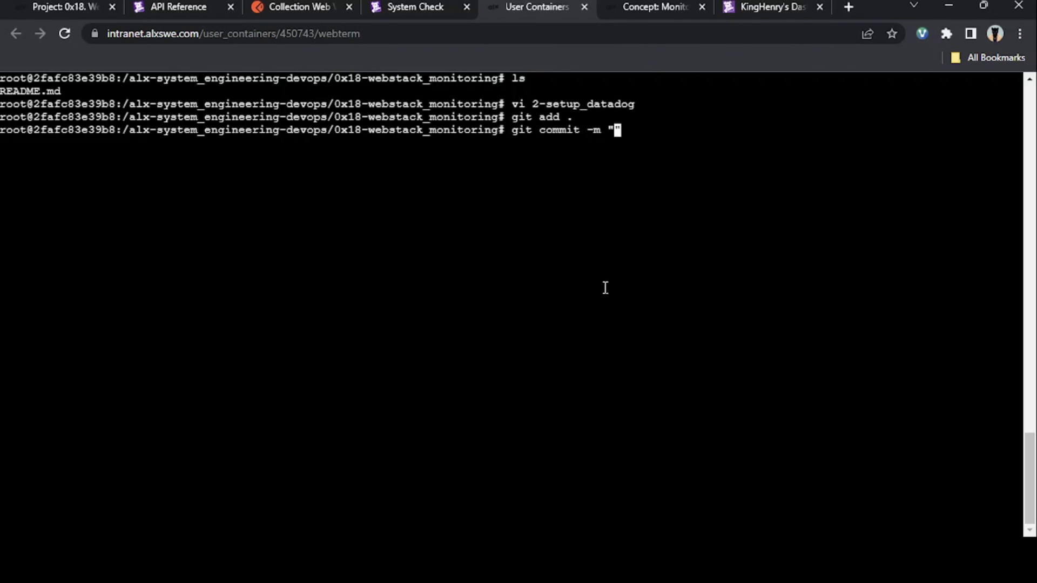
Step: Commit the staged files with the message "0x18. Webstack monitoring" and push the commit to the remote repository
{"action": "type", "text": "0x18. Webstack monitoring"}
{"action": "key", "text": "Return"}
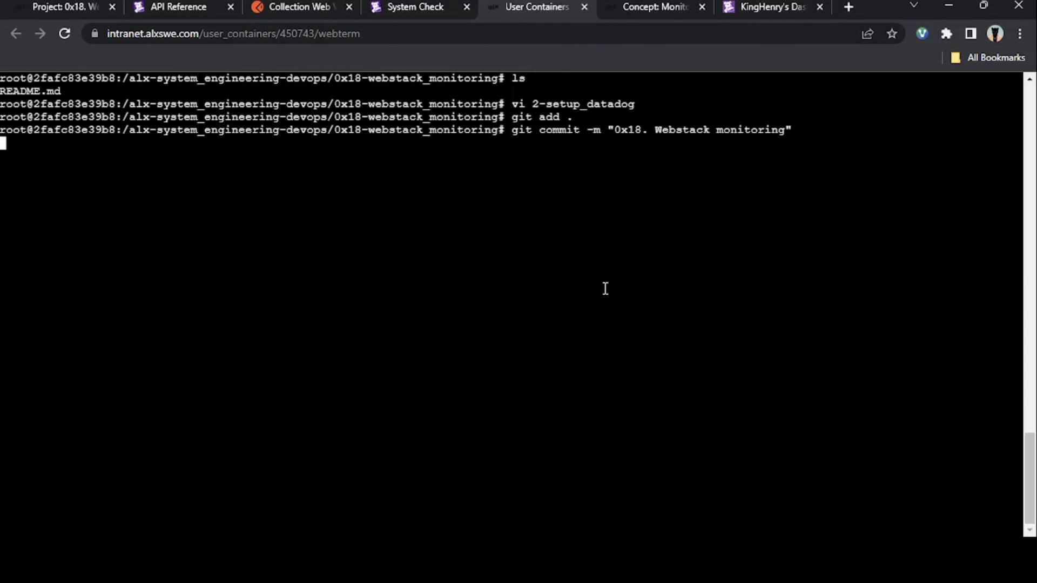
{"action": "type", "text": "gitp"}
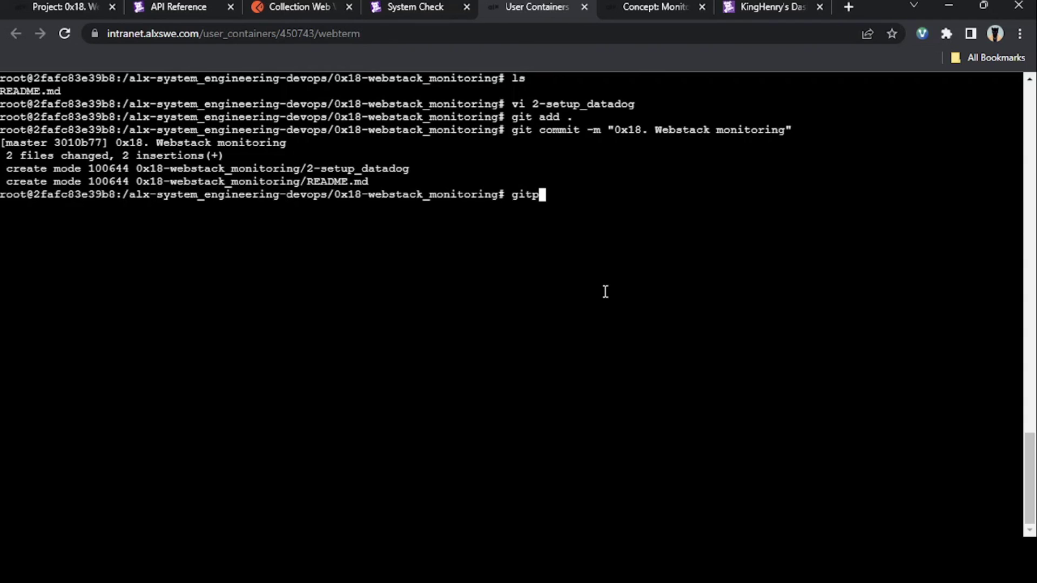
{"action": "key", "text": "BackSpace"}
{"action": "type", "text": "push"}
{"action": "key", "text": "Return"}
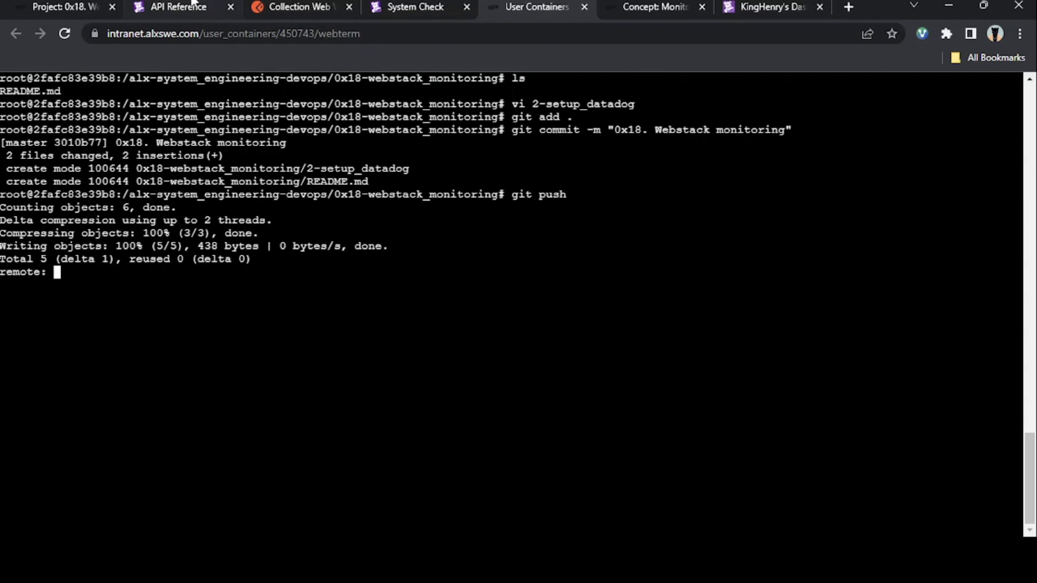
Step: Return to the project page, run the code check for task 2, Create a dashboard, and close its correction dialog
{"action": "left_click", "coordinate": [74, 5]}
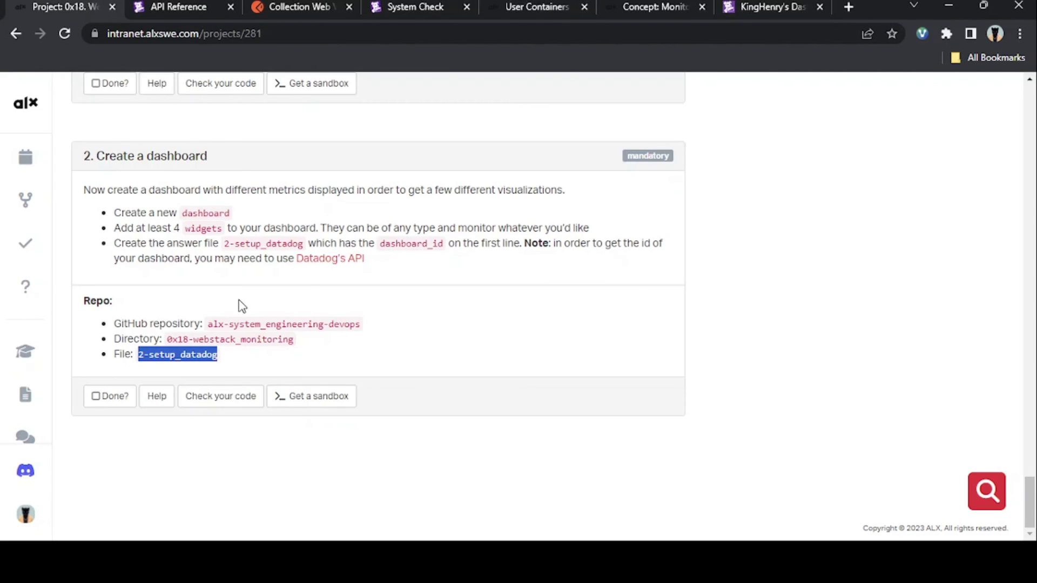
{"action": "left_click", "coordinate": [227, 397]}
{"action": "left_click", "coordinate": [501, 169]}
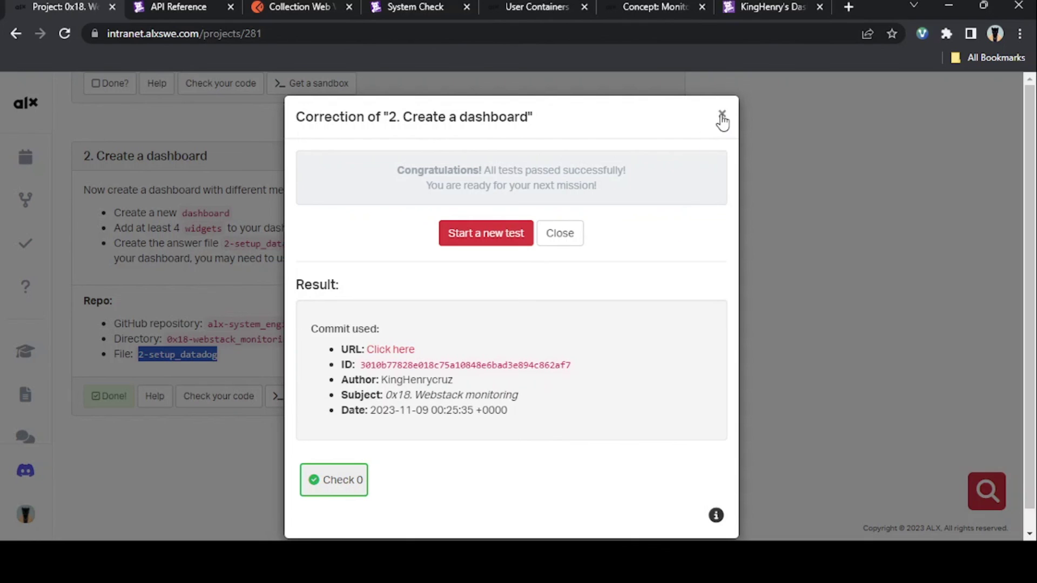
{"action": "left_click", "coordinate": [576, 235]}
Step: Run the code check for task 1, Monitor some metrics, glance at the Datadog dashboard meanwhile, and close the correction dialog
{"action": "scroll", "coordinate": [356, 314], "scroll_direction": "up", "scroll_amount": 5}
{"action": "left_click", "coordinate": [230, 386]}
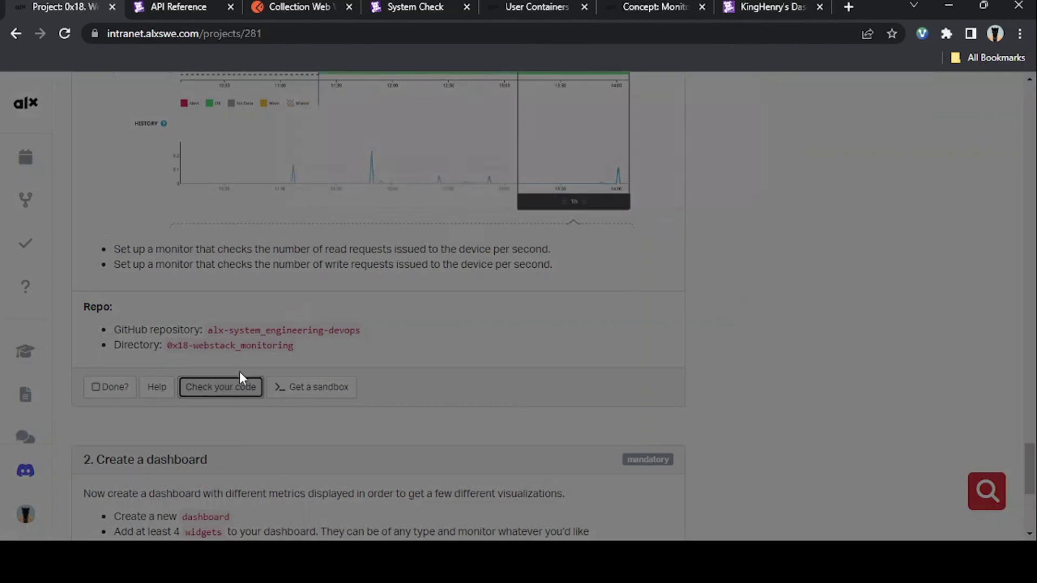
{"action": "left_click", "coordinate": [522, 166]}
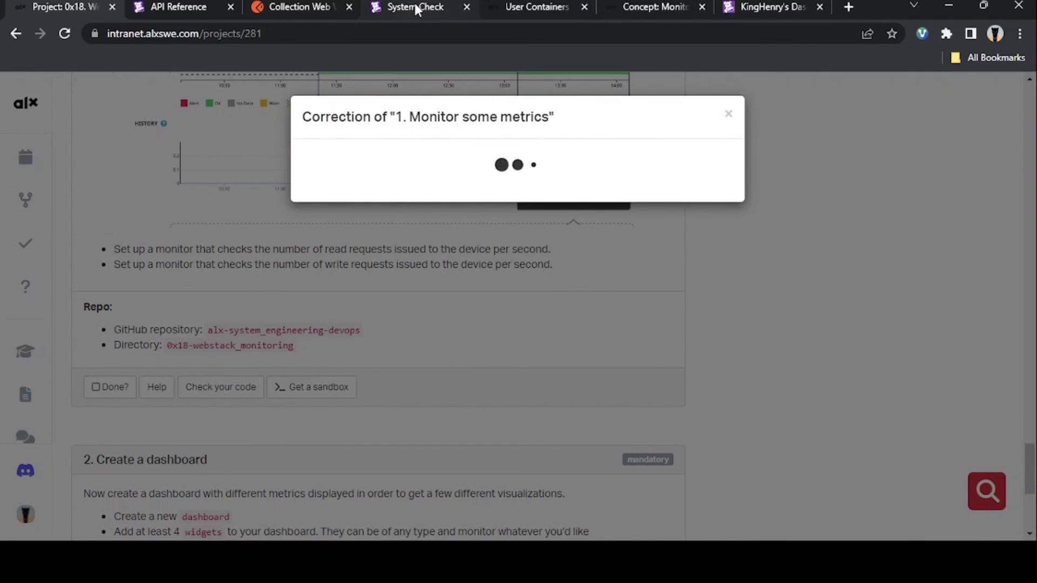
{"action": "left_click", "coordinate": [755, 8]}
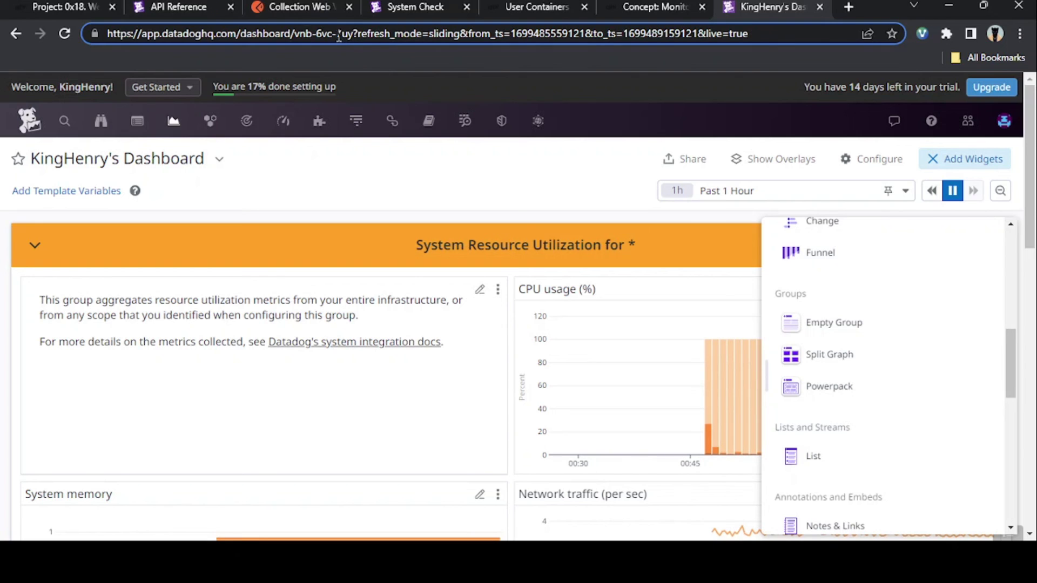
{"action": "left_click", "coordinate": [100, 7]}
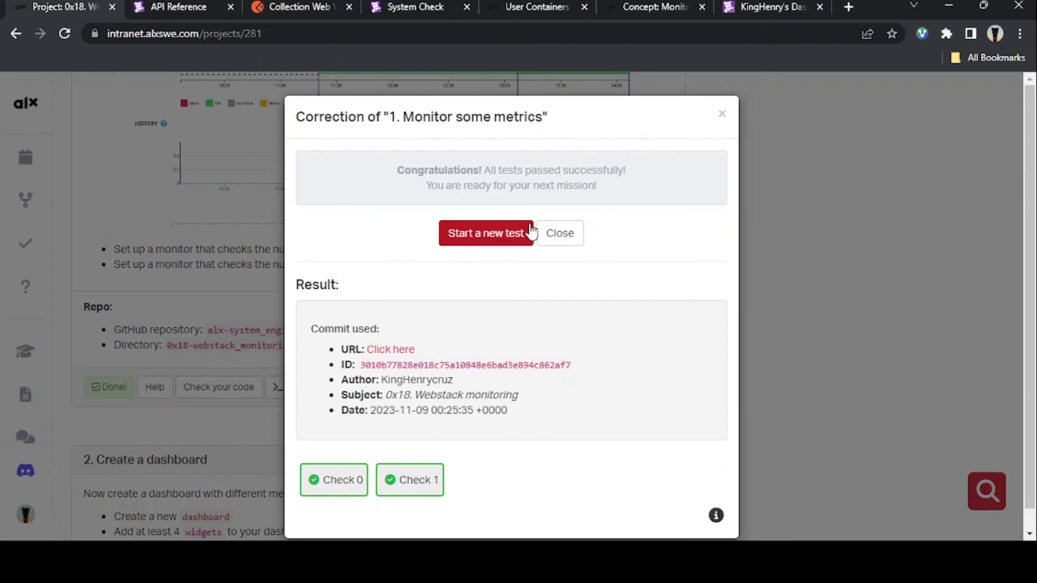
{"action": "left_click", "coordinate": [552, 237]}
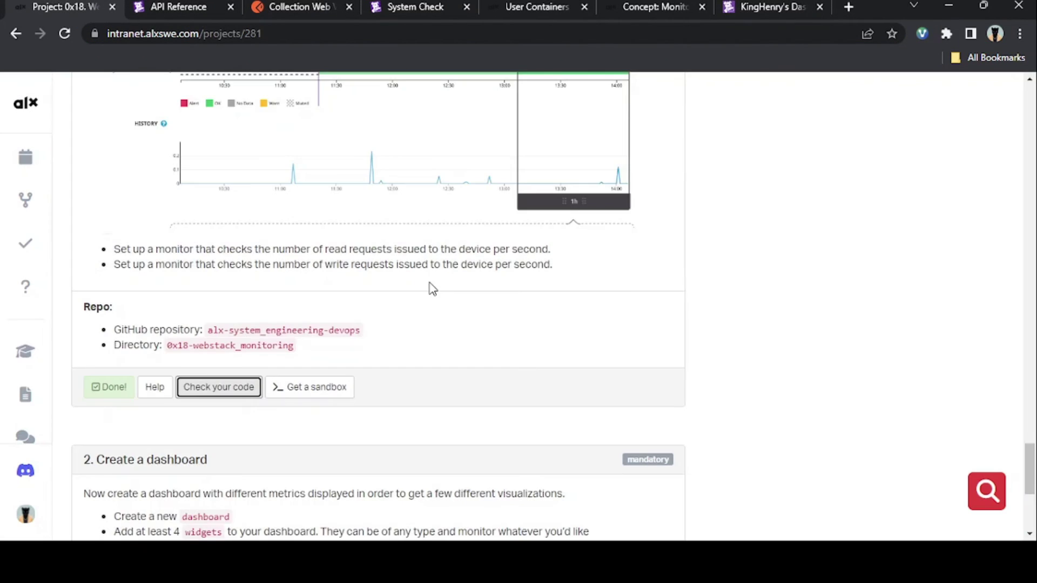
Step: Run the code check for task 0, Sign up for Datadog and install datadog-agent, and close its correction dialog
{"action": "scroll", "coordinate": [393, 301], "scroll_direction": "up", "scroll_amount": 15}
{"action": "left_click", "coordinate": [232, 291]}
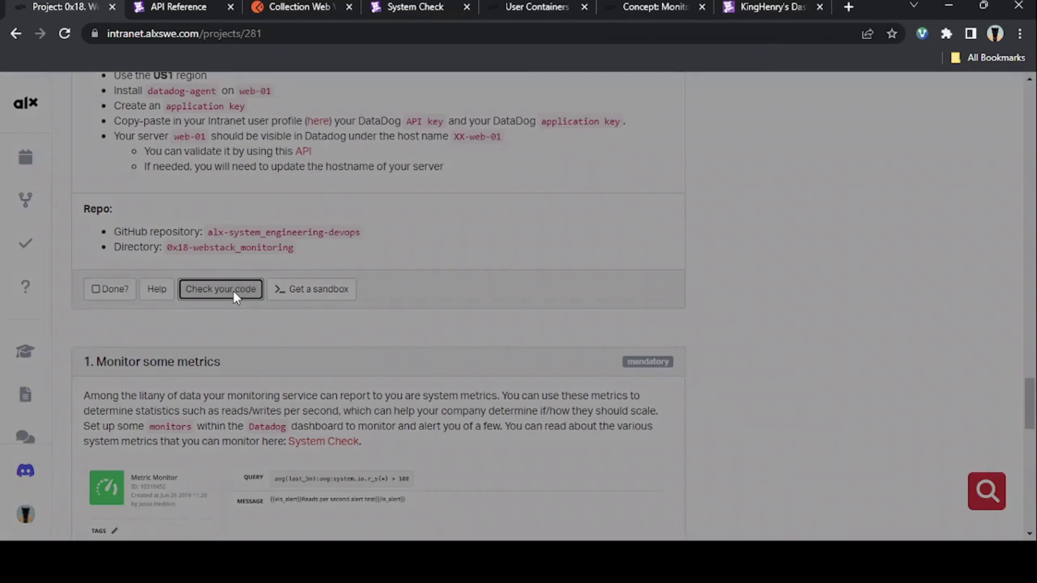
{"action": "left_click", "coordinate": [505, 169]}
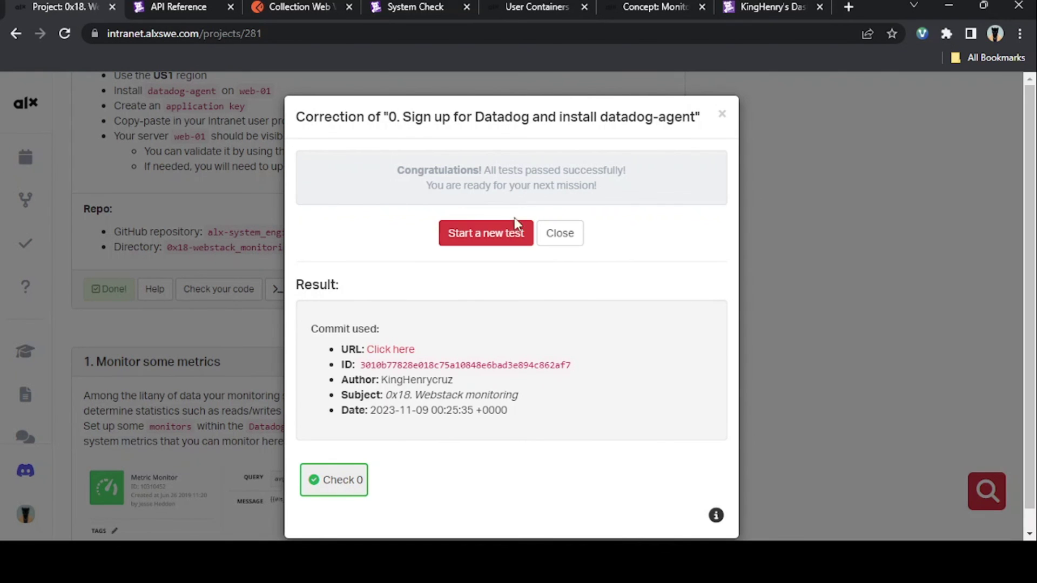
{"action": "left_click", "coordinate": [559, 231]}
Step: Review tasks 0, 1 and 2 on the project page, including the completion mark of each task
{"action": "scroll", "coordinate": [283, 292], "scroll_direction": "up", "scroll_amount": 12}
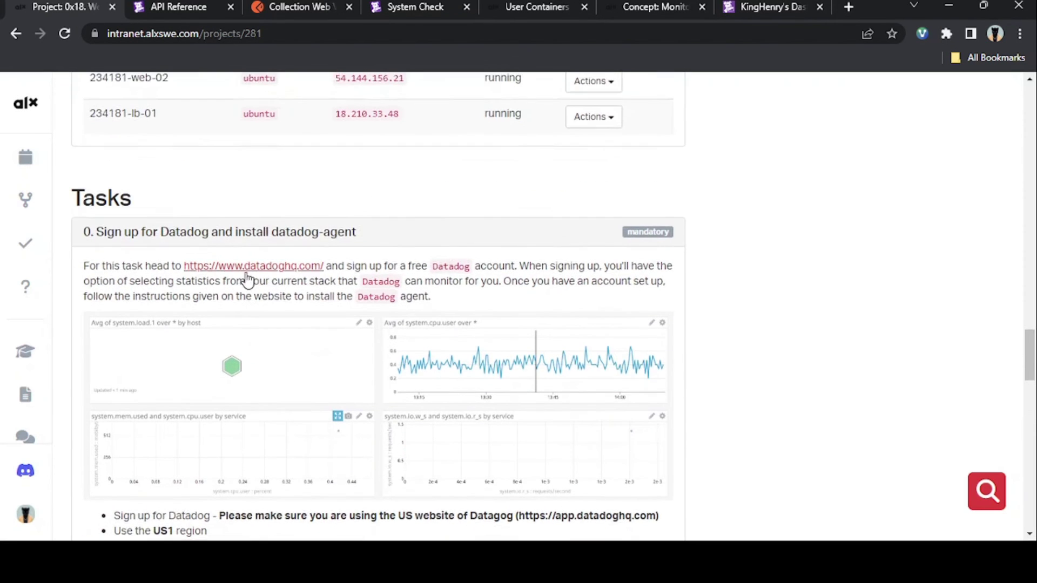
{"action": "scroll", "coordinate": [303, 319], "scroll_direction": "down", "scroll_amount": 6}
{"action": "scroll", "coordinate": [307, 323], "scroll_direction": "down", "scroll_amount": 8}
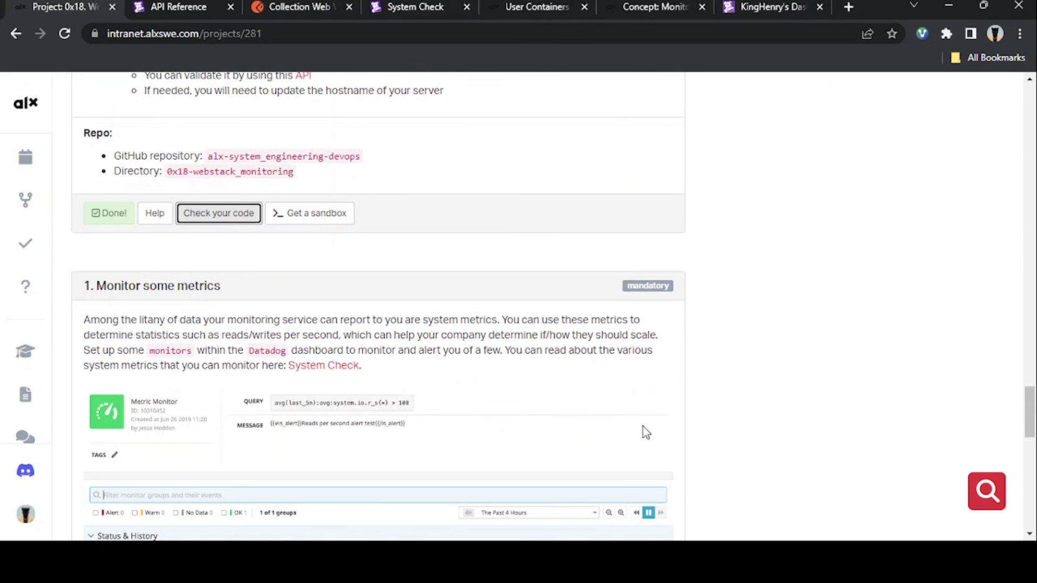
{"action": "scroll", "coordinate": [299, 301], "scroll_direction": "up", "scroll_amount": 7}
{"action": "scroll", "coordinate": [294, 310], "scroll_direction": "down", "scroll_amount": 20}
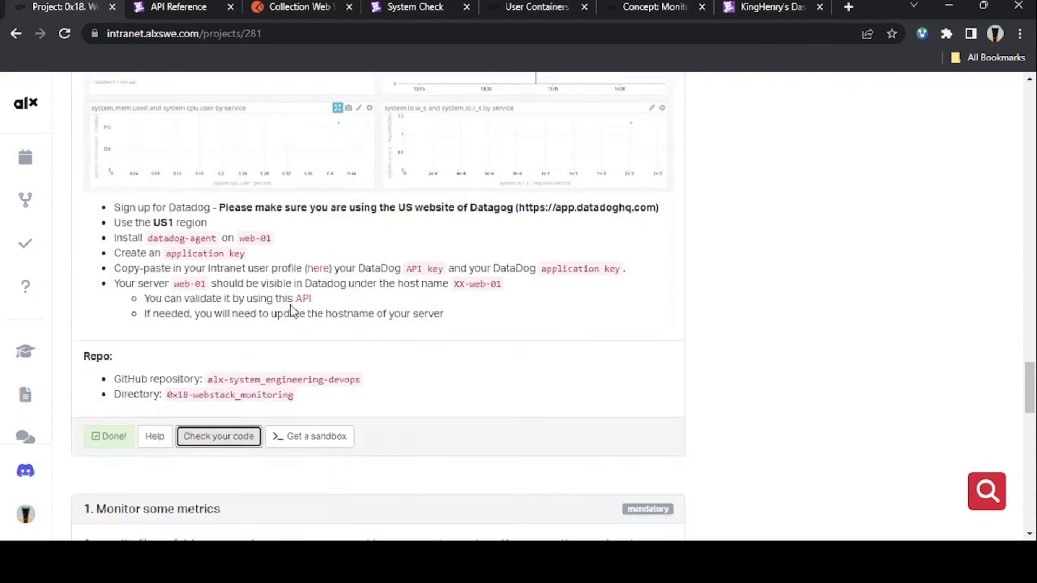
{"action": "scroll", "coordinate": [385, 343], "scroll_direction": "up", "scroll_amount": 7}
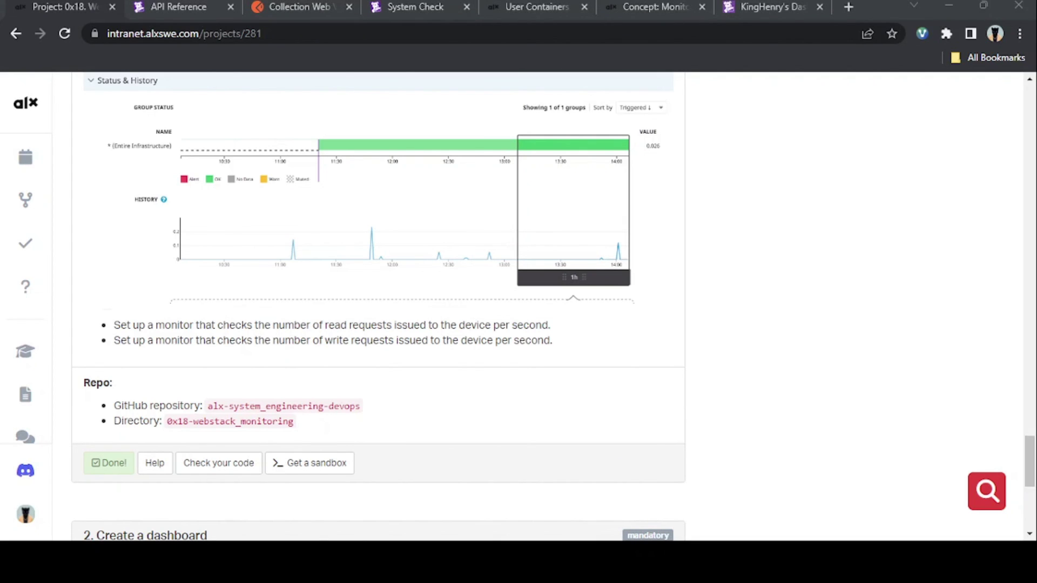
{"action": "left_click", "coordinate": [664, 340]}
{"action": "scroll", "coordinate": [664, 341], "scroll_direction": "down", "scroll_amount": 7}
{"action": "scroll", "coordinate": [701, 397], "scroll_direction": "up", "scroll_amount": 6}
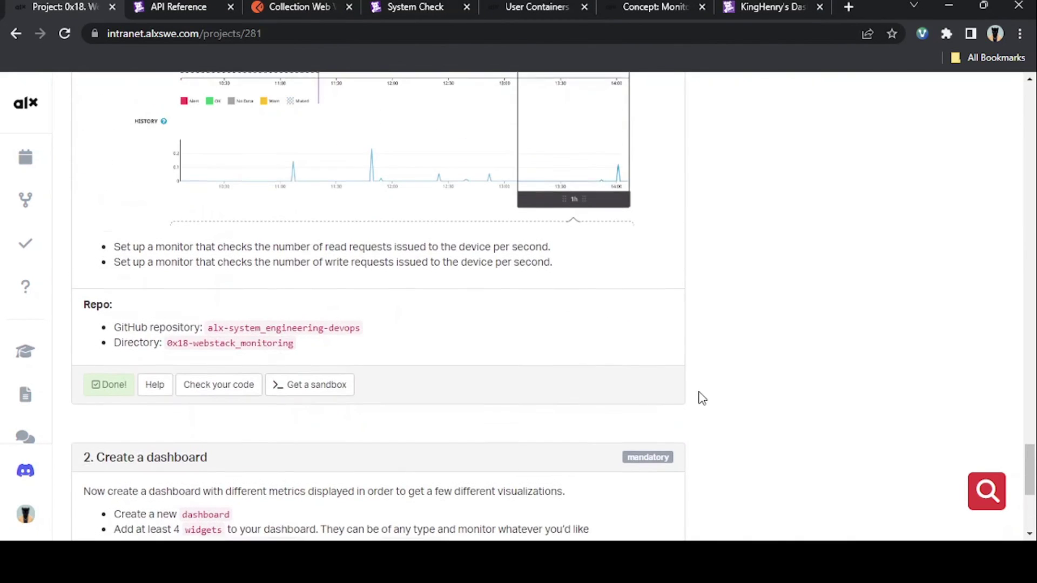
{"action": "scroll", "coordinate": [701, 398], "scroll_direction": "down", "scroll_amount": 6}
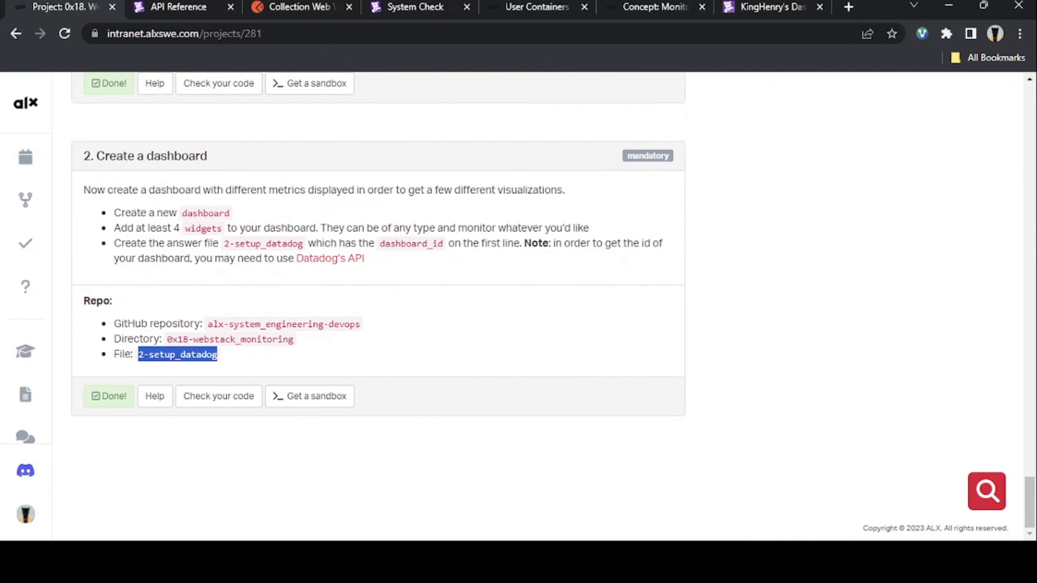
{"action": "key", "text": "alt+Tab"}
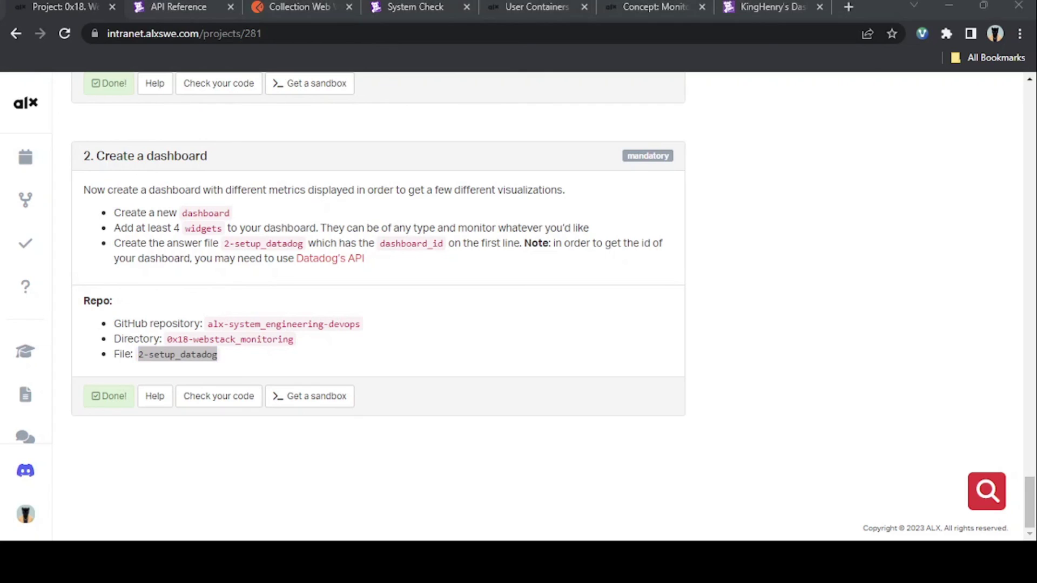